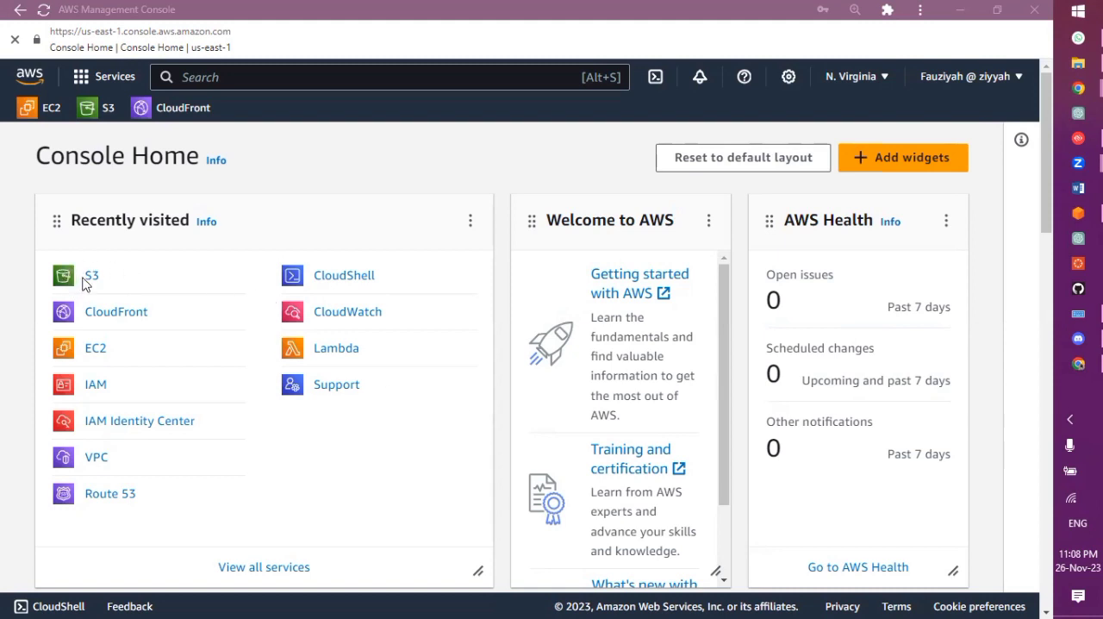
# Search the console for s3 and open the S3 service
pyautogui.click(304, 77)
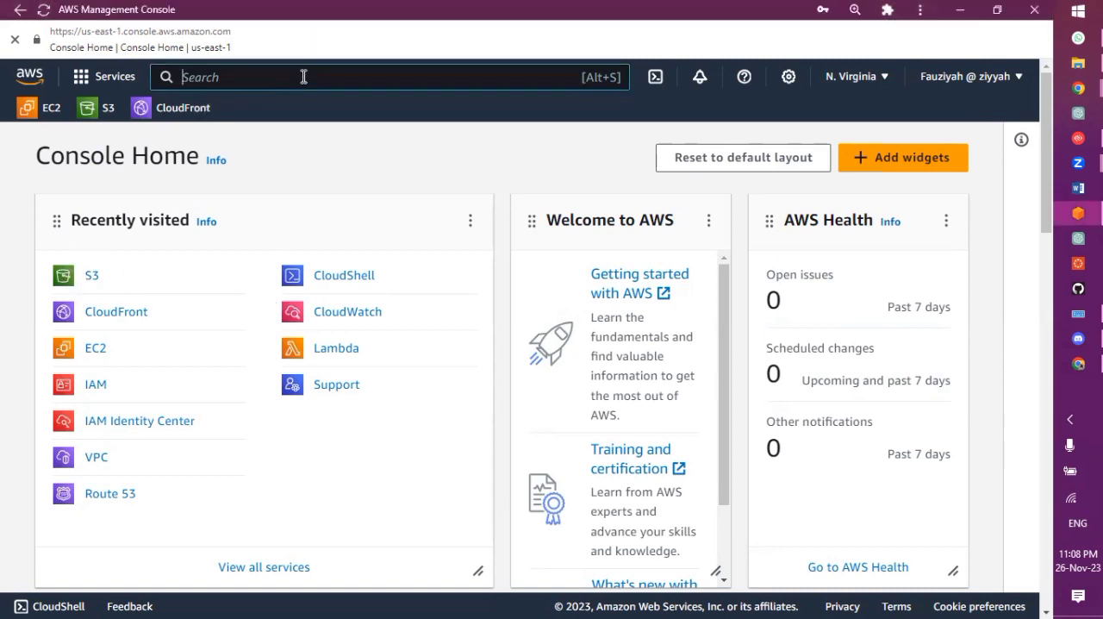
pyautogui.write('s3')
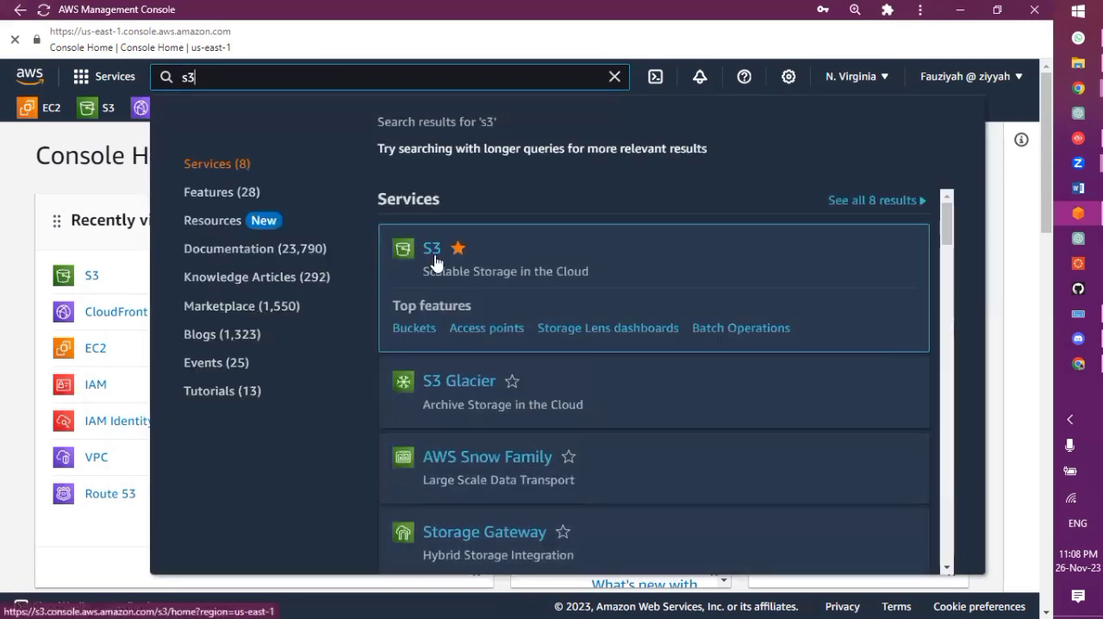
pyautogui.click(434, 256)
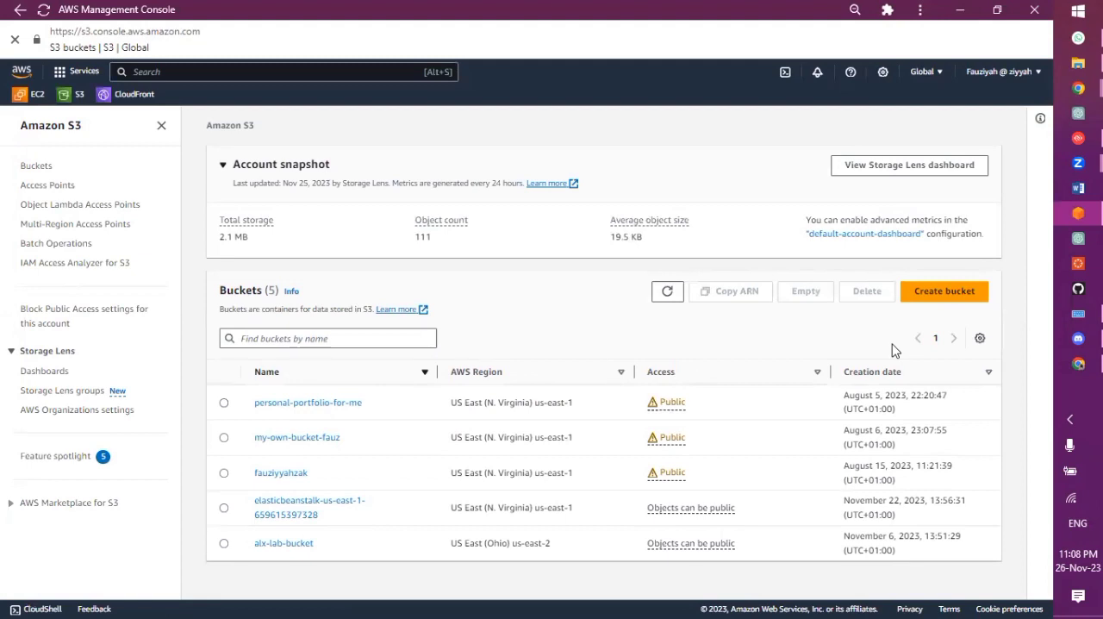
# Start creating a new S3 bucket and name it awscloudclub
pyautogui.click(939, 293)
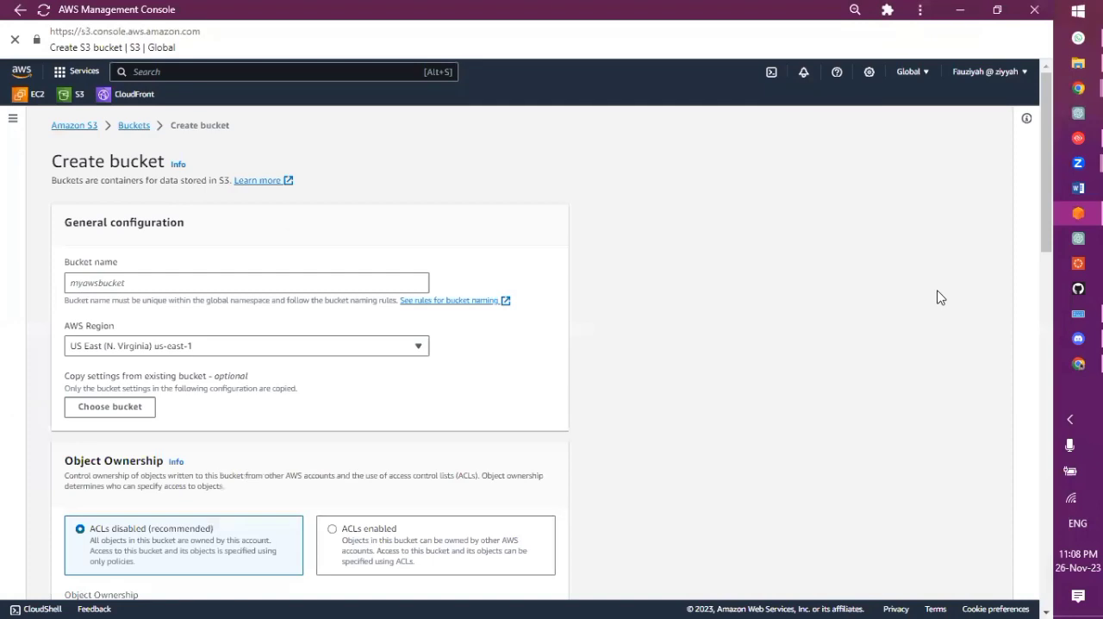
pyautogui.click(376, 285)
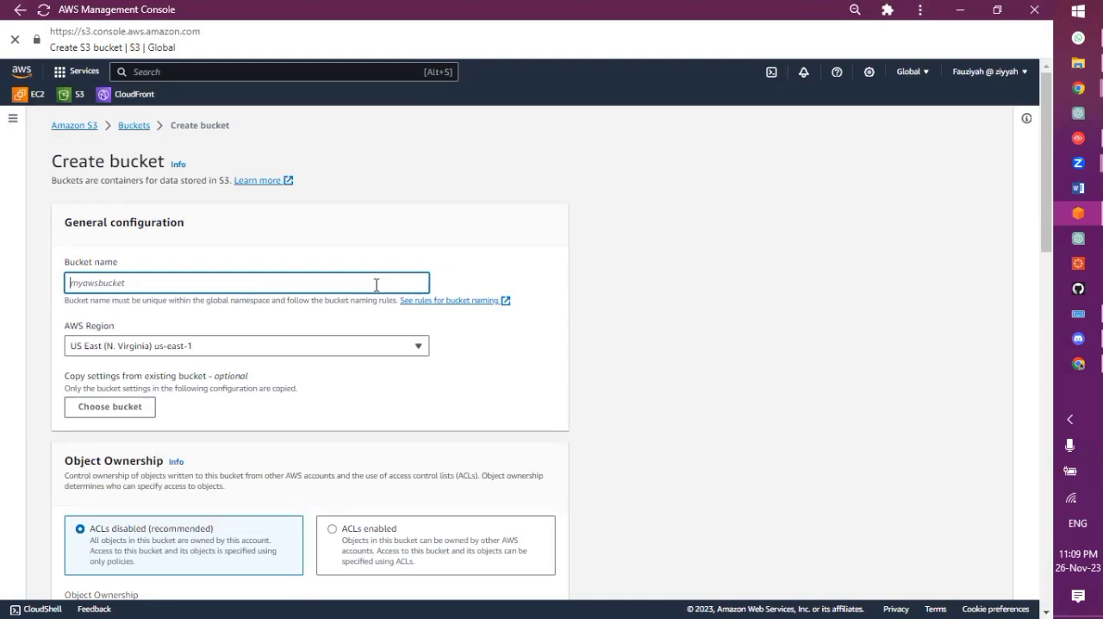
pyautogui.write('ad')
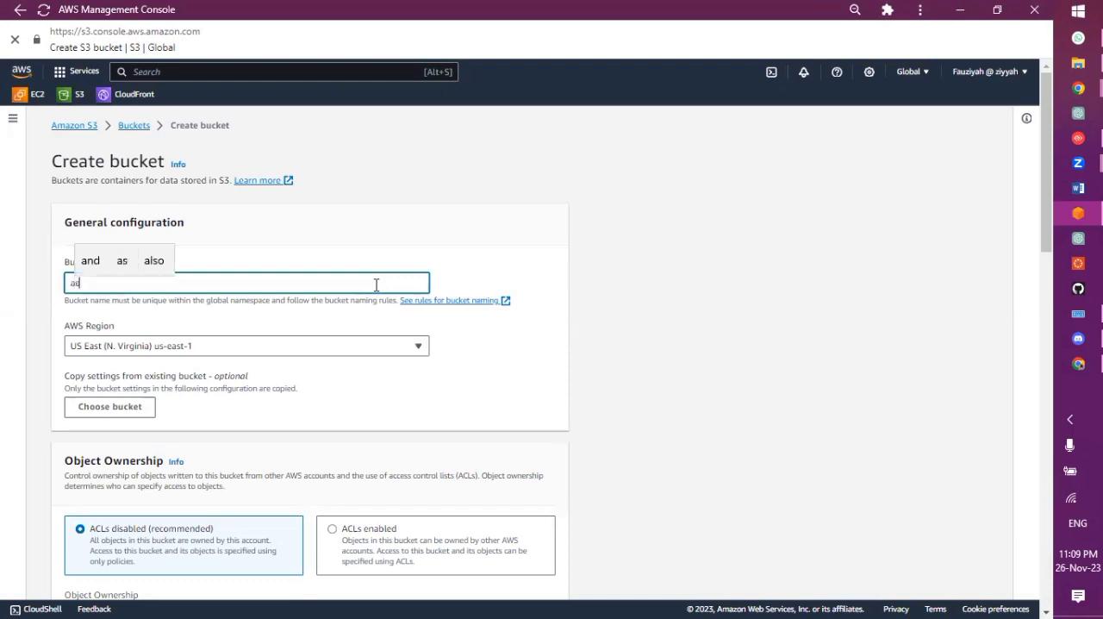
pyautogui.write('wscloudclub')
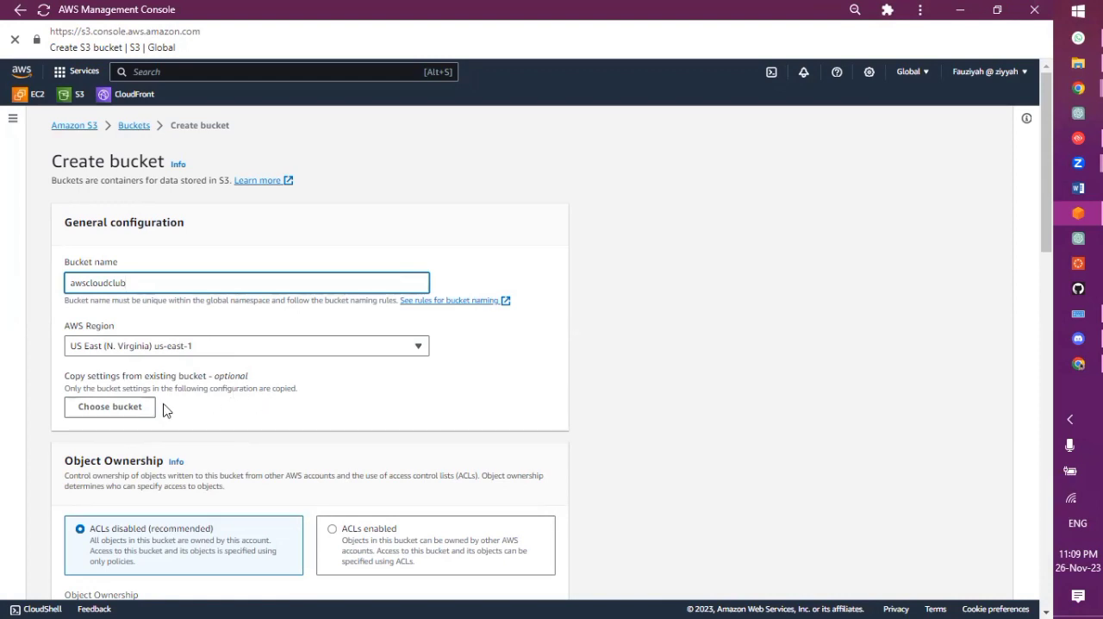
# Turn off Block all public access for the new bucket and acknowledge that its objects might become public
pyautogui.scroll(-2, 167, 413)
pyautogui.scroll(-1, 167, 411)
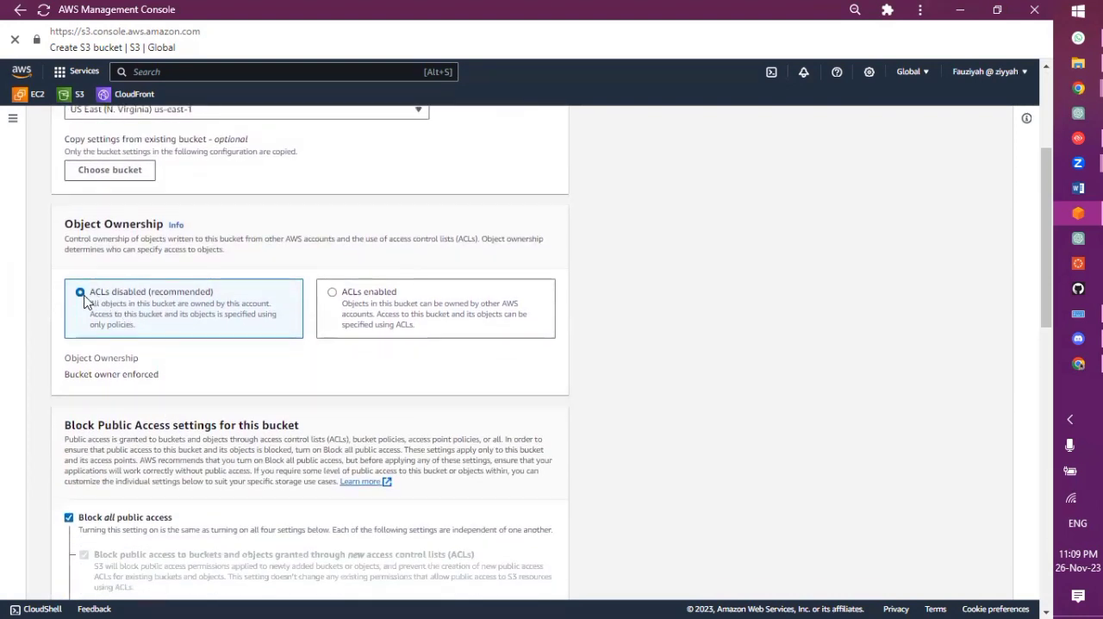
pyautogui.scroll(-1, 94, 396)
pyautogui.scroll(-2, 94, 396)
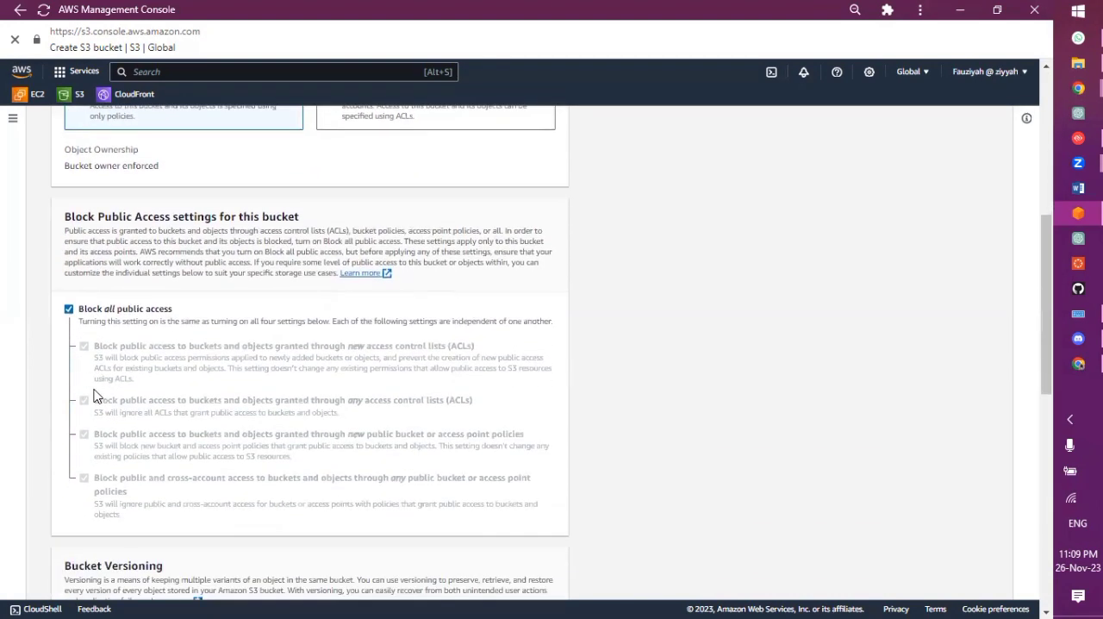
pyautogui.click(69, 310)
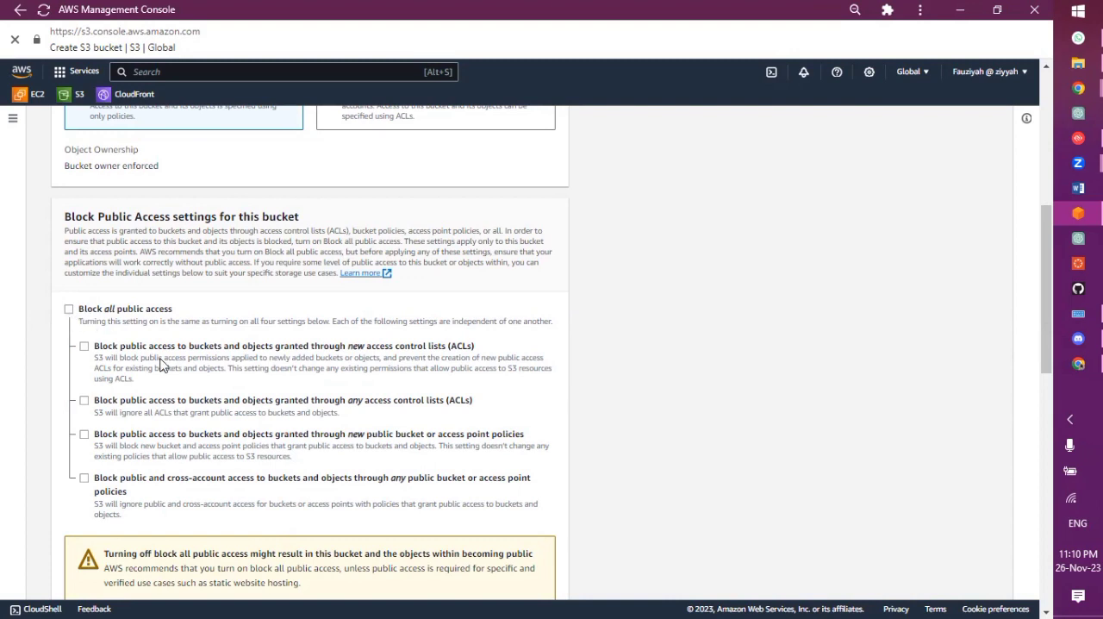
pyautogui.scroll(-3, 160, 365)
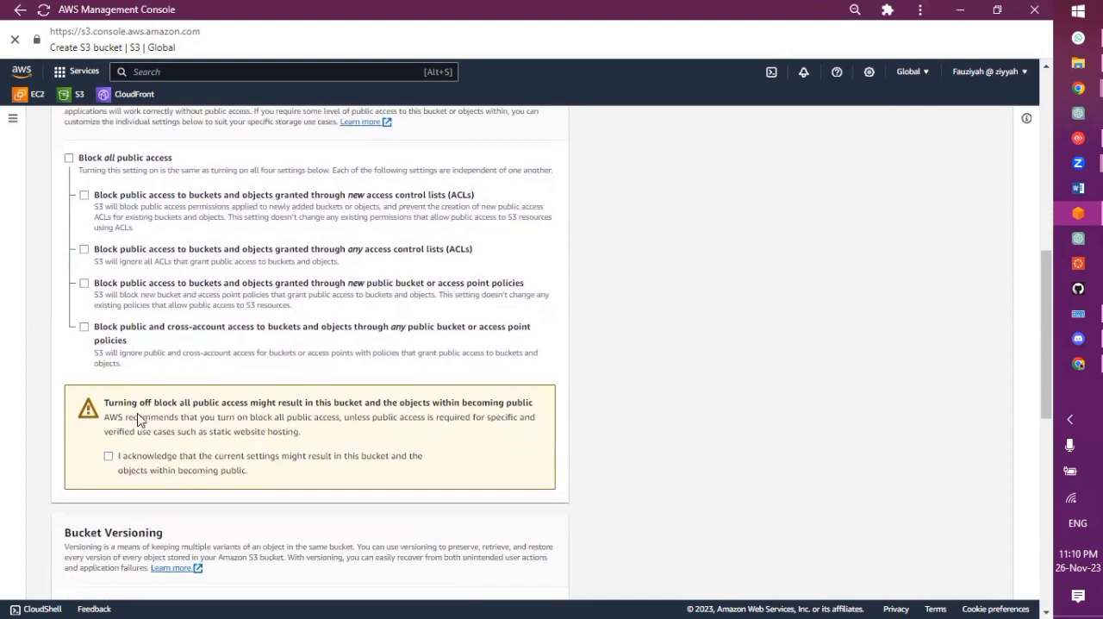
pyautogui.click(108, 456)
# Create the bucket, keeping the default versioning, tags and encryption settings
pyautogui.scroll(-8, 167, 389)
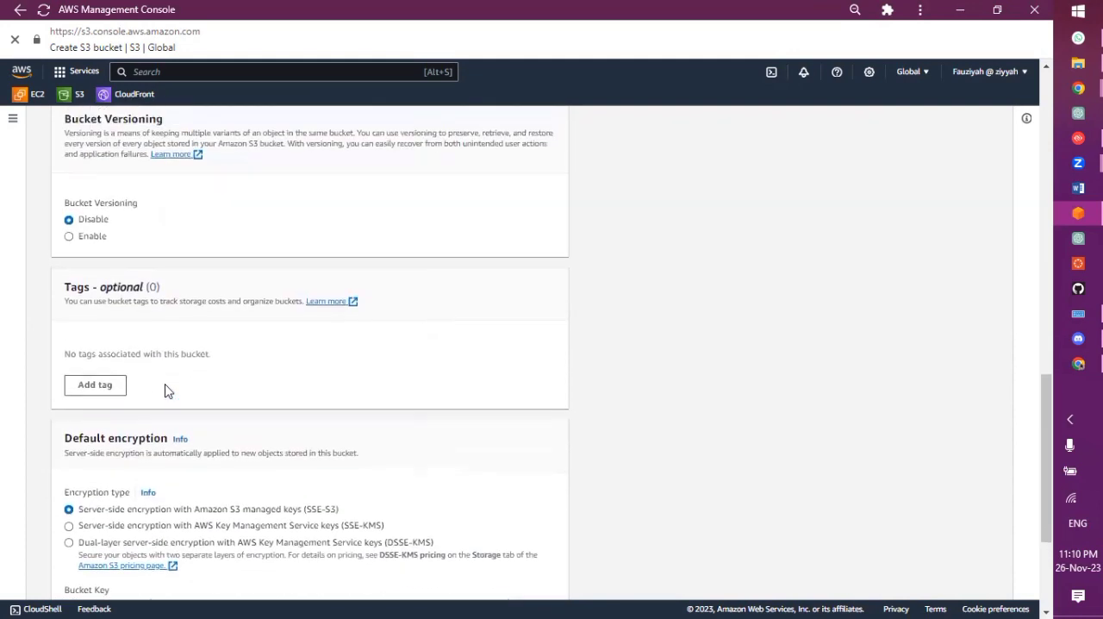
pyautogui.scroll(1, 201, 331)
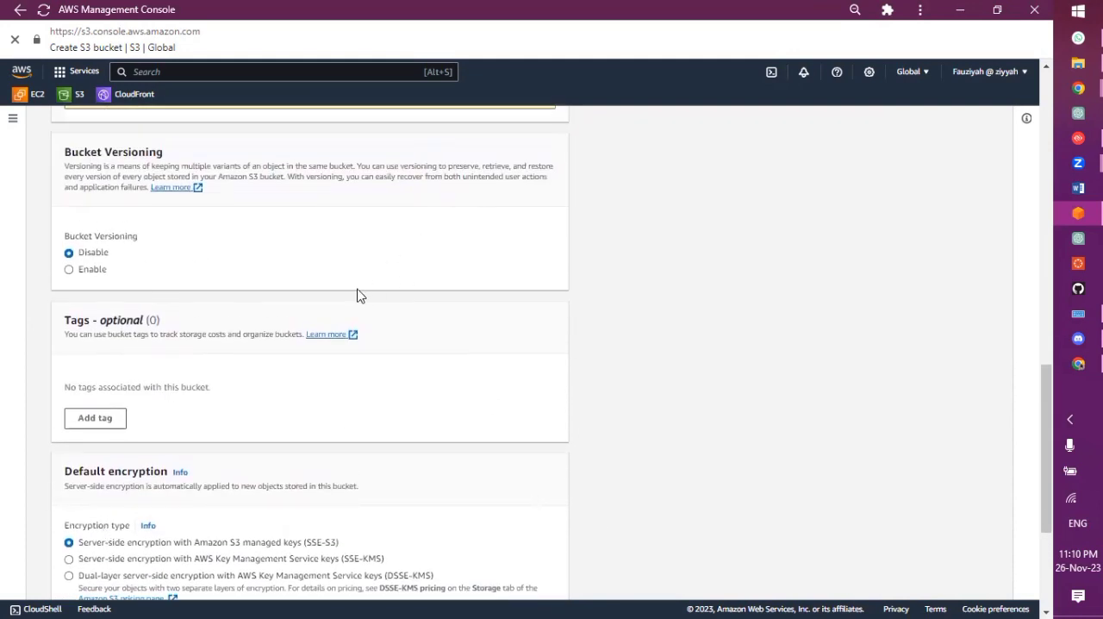
pyautogui.scroll(-3, 406, 312)
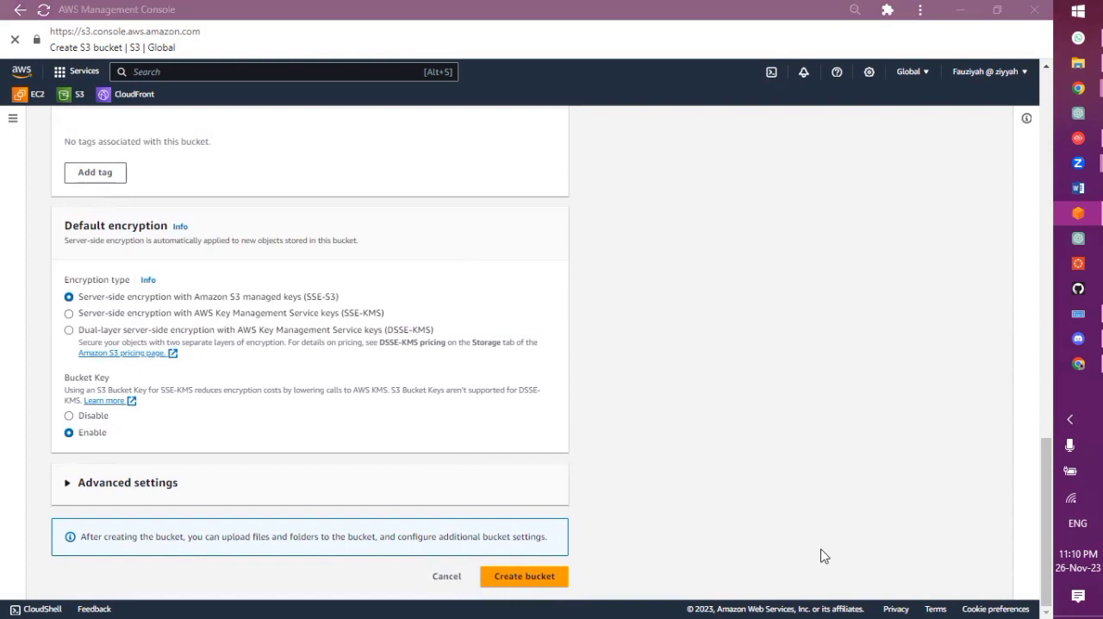
pyautogui.click(543, 577)
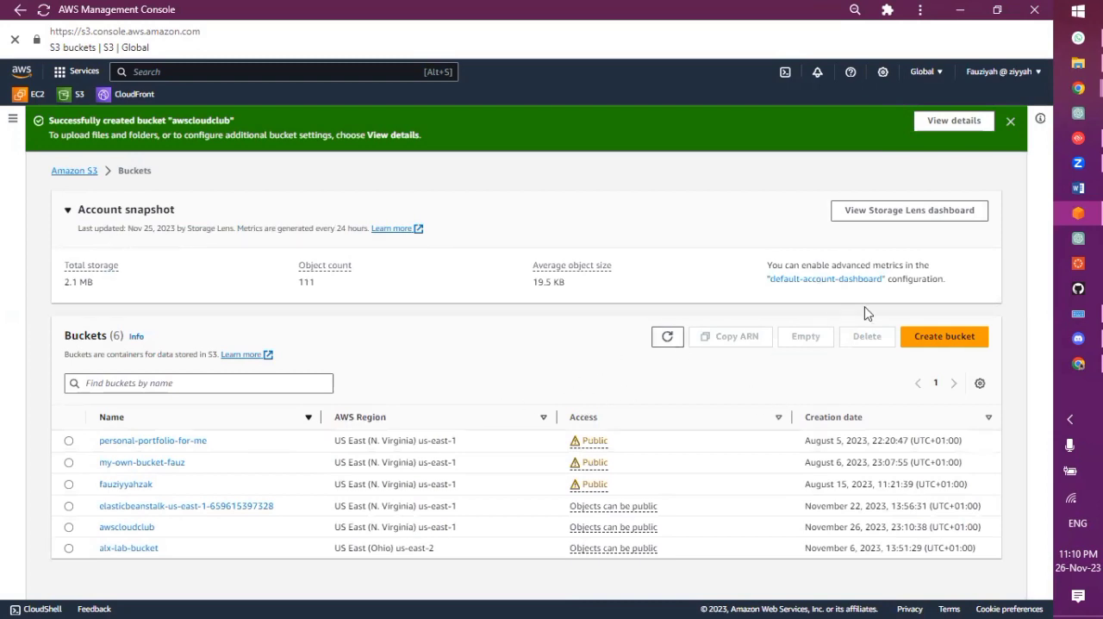
# Try to create another bucket named Mine with Block all public access turned off
pyautogui.click(949, 335)
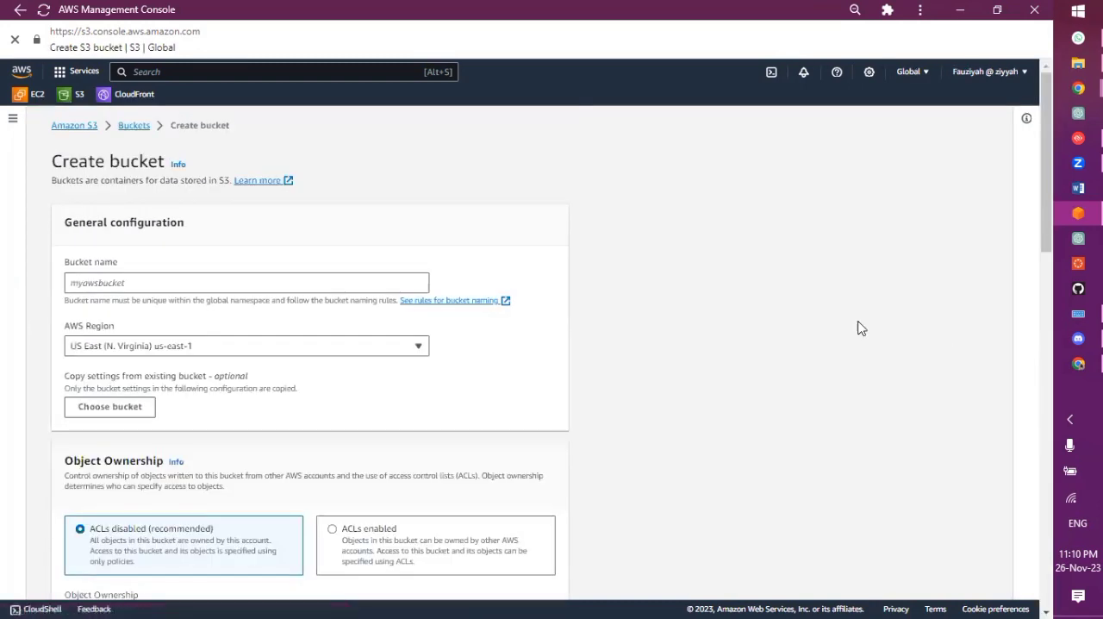
pyautogui.click(362, 277)
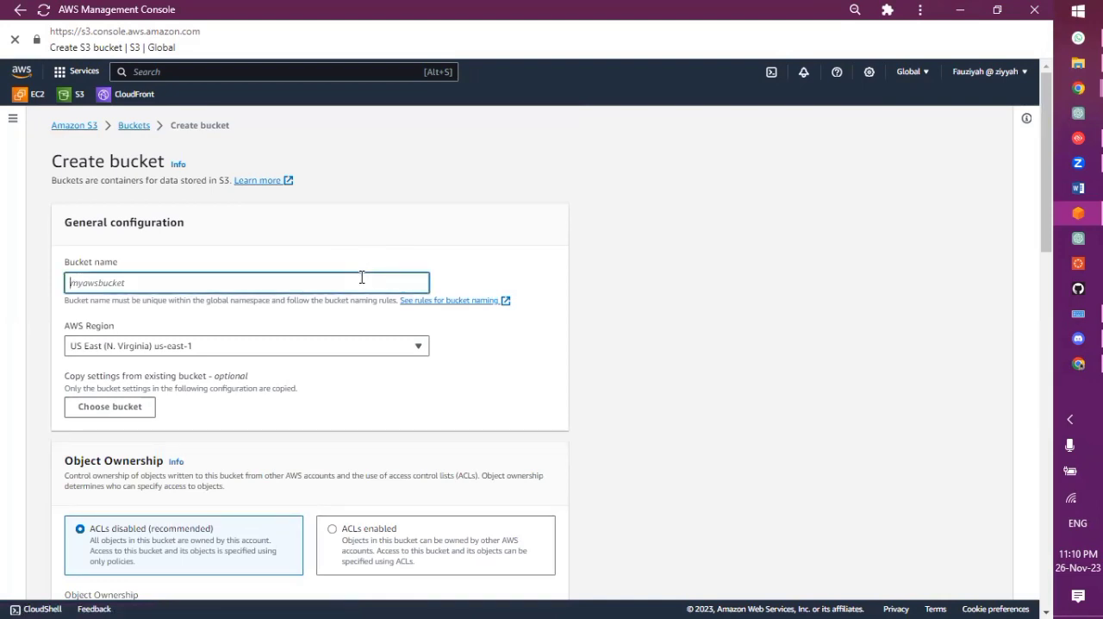
pyautogui.write('Mine')
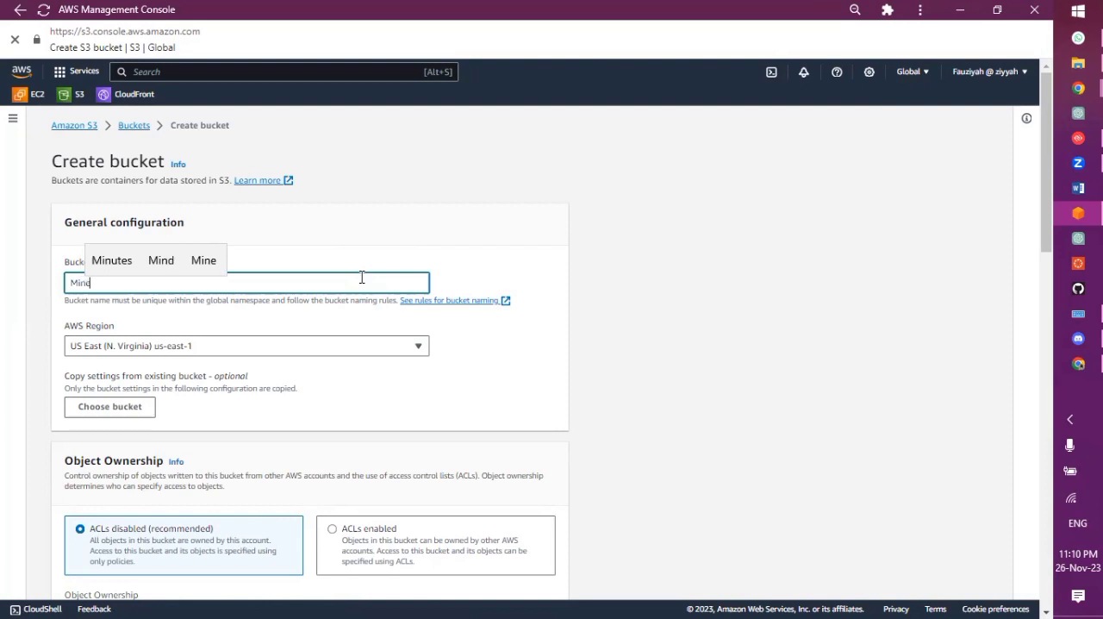
pyautogui.scroll(-5, 292, 374)
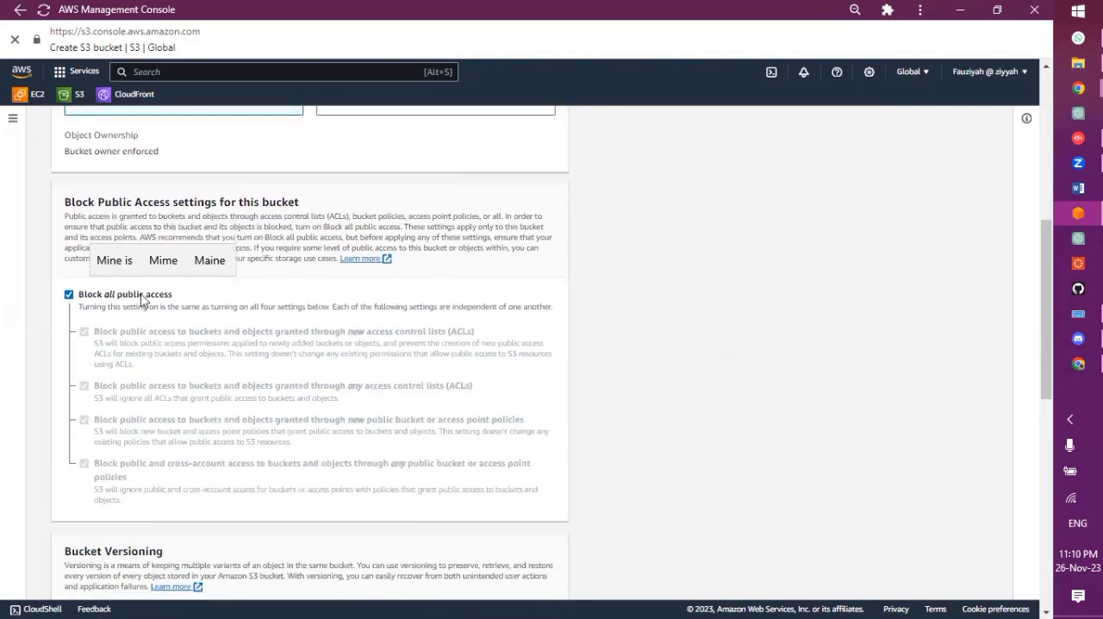
pyautogui.click(143, 299)
pyautogui.scroll(-10, 147, 298)
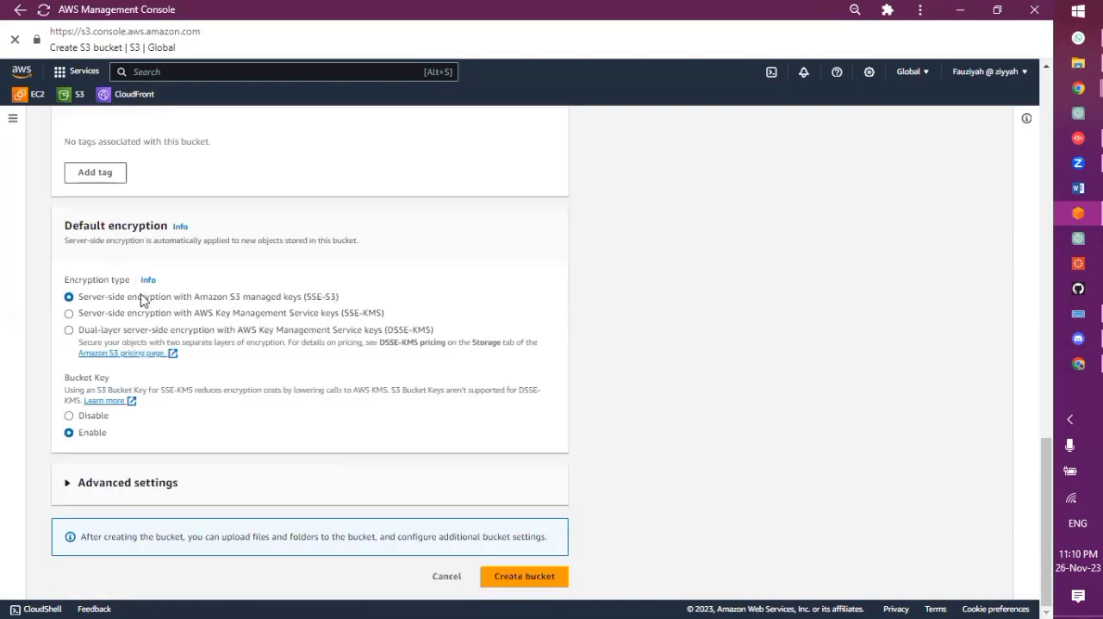
pyautogui.click(532, 584)
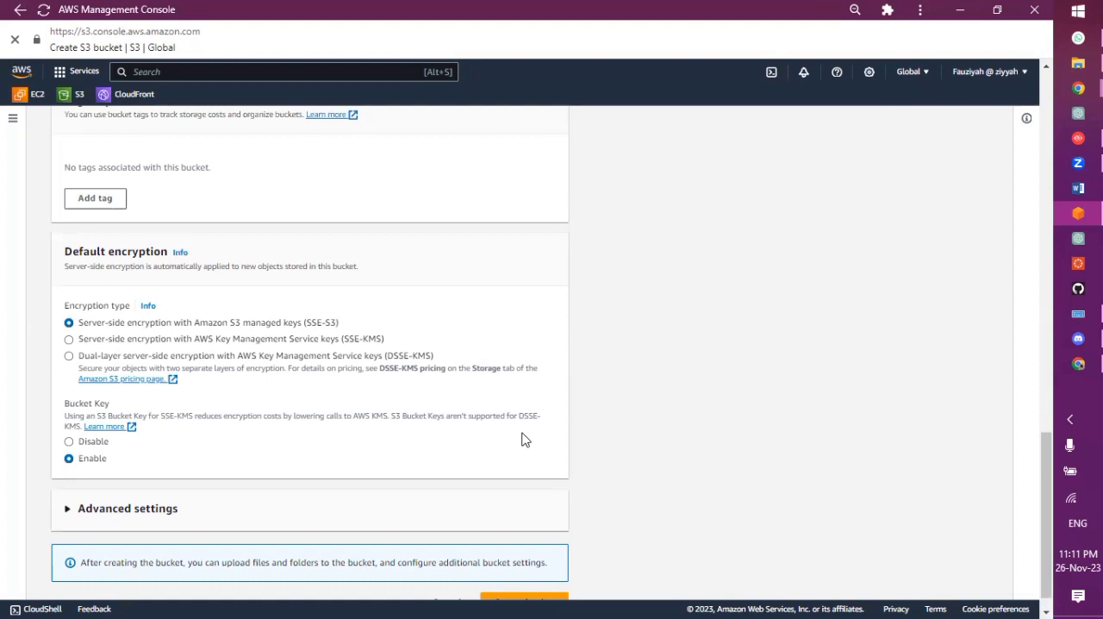
# Acknowledge that the Mine bucket's objects might become public and try again to create the bucket
pyautogui.scroll(12, 526, 440)
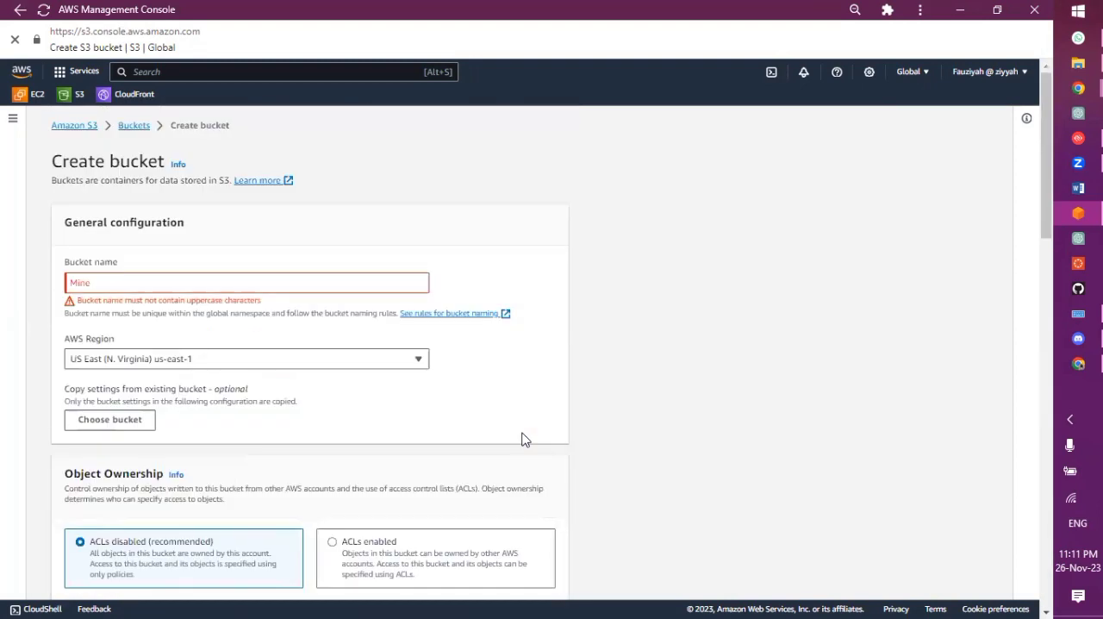
pyautogui.scroll(-5, 526, 440)
pyautogui.scroll(3, 521, 440)
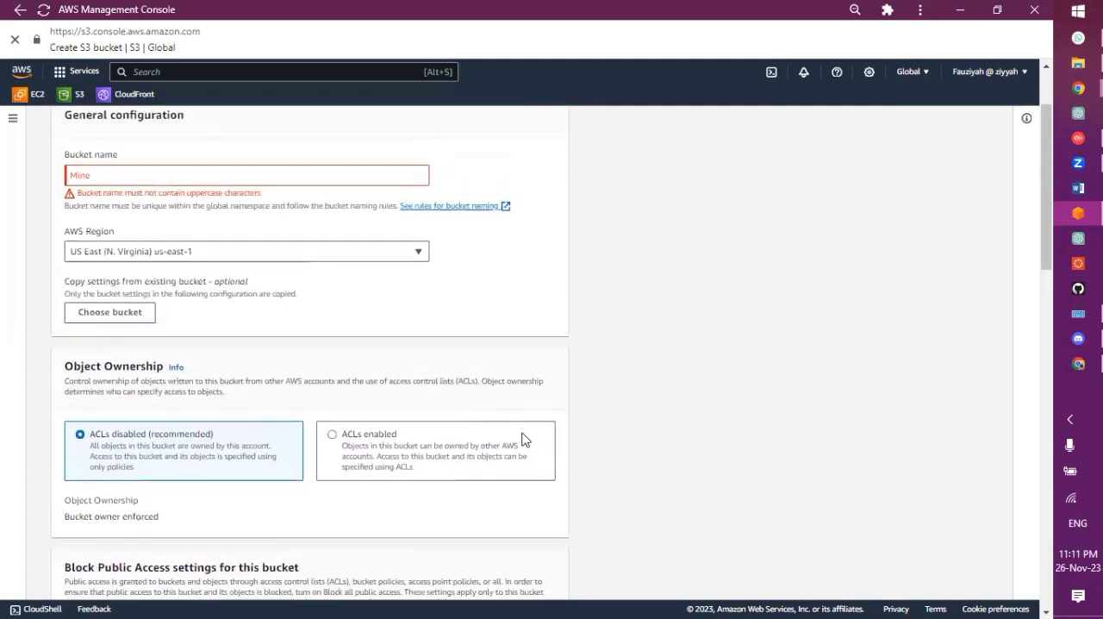
pyautogui.scroll(-5, 522, 439)
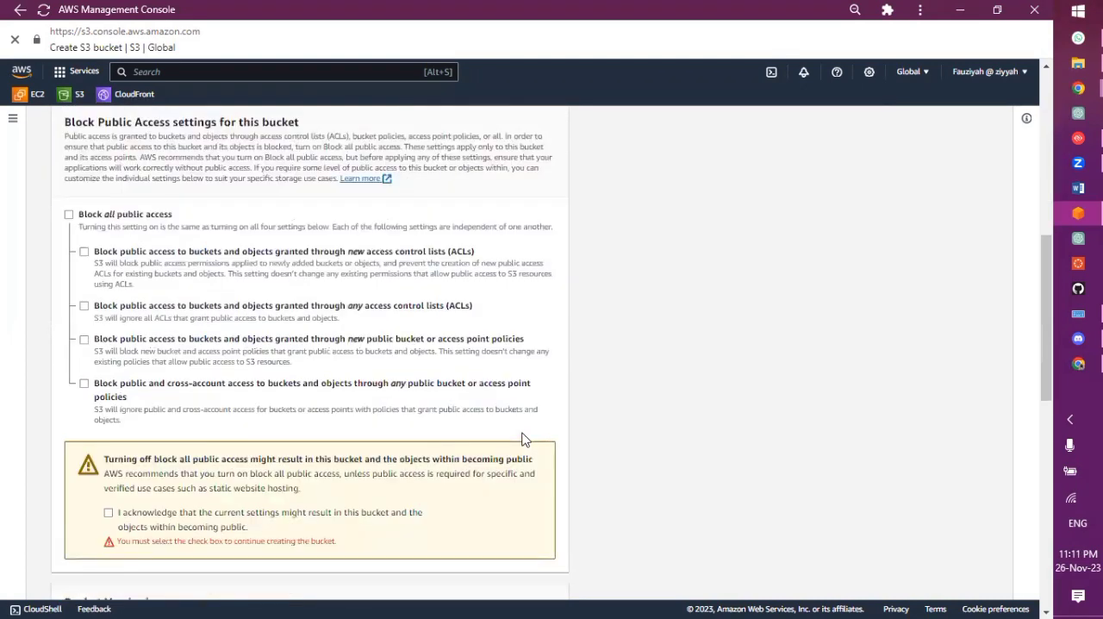
pyautogui.scroll(-2, 522, 440)
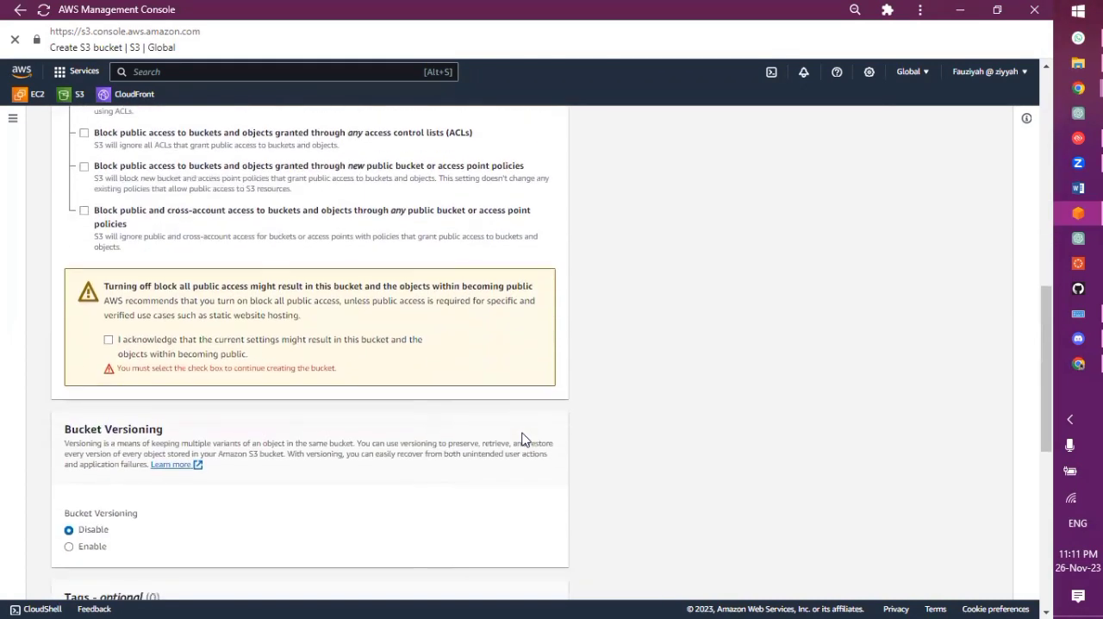
pyautogui.click(228, 357)
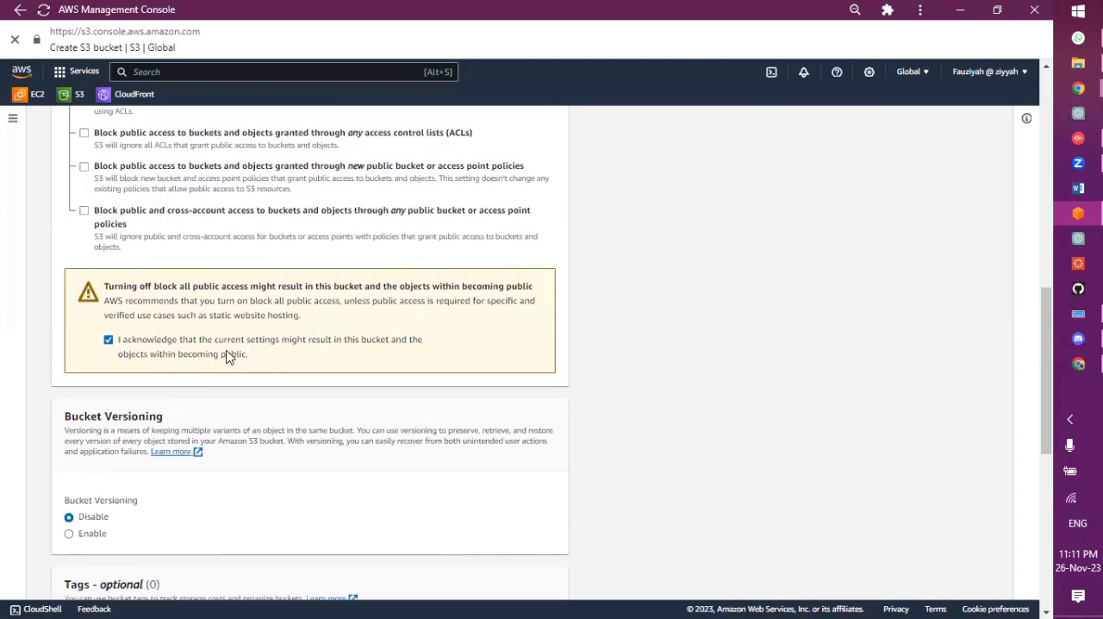
pyautogui.scroll(-5, 228, 357)
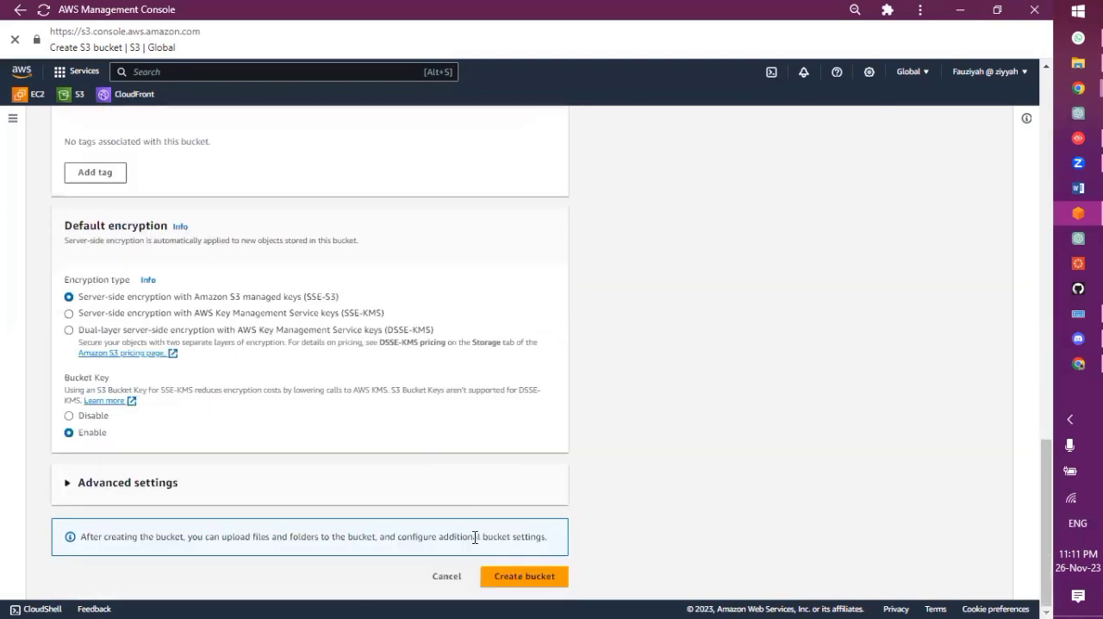
pyautogui.click(510, 589)
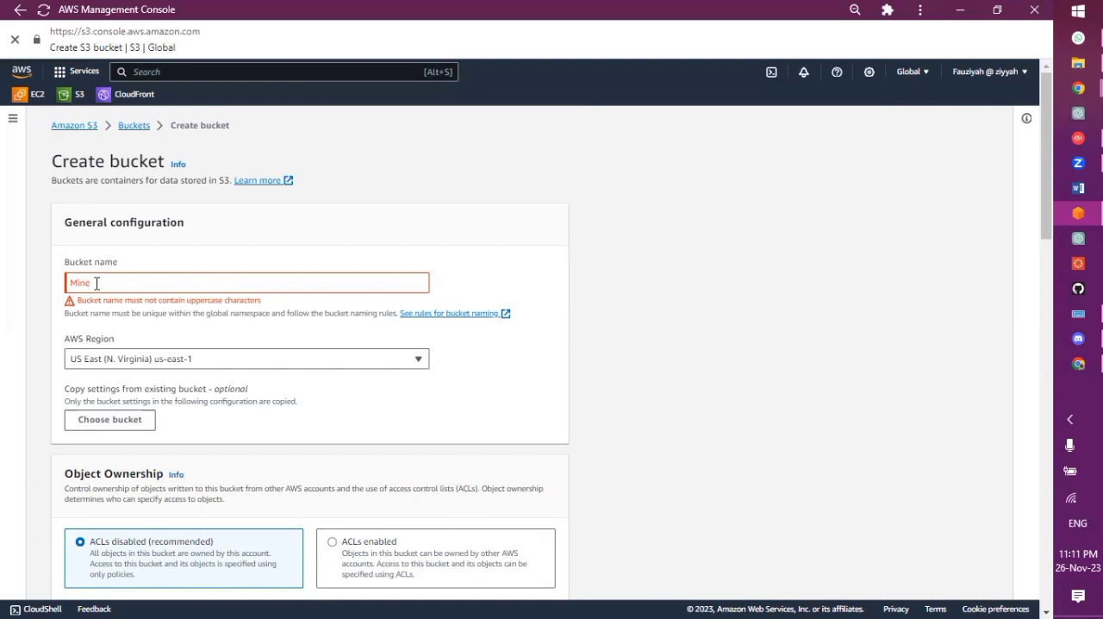
# Abandon the Mine bucket and return to the list of buckets
pyautogui.scroll(-15, 97, 283)
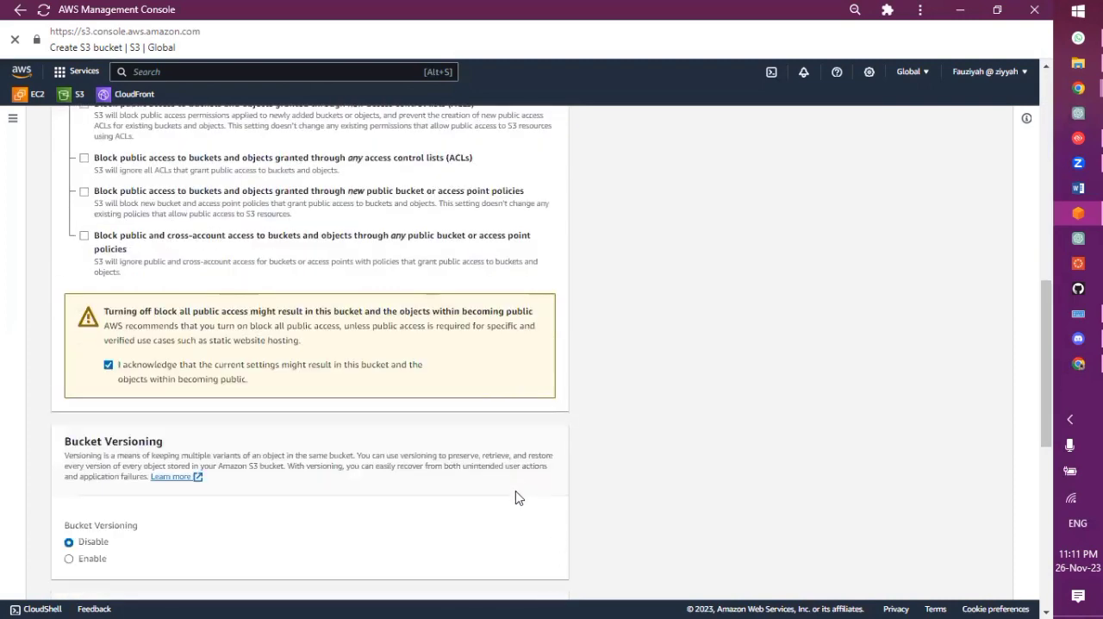
pyautogui.scroll(15, 516, 492)
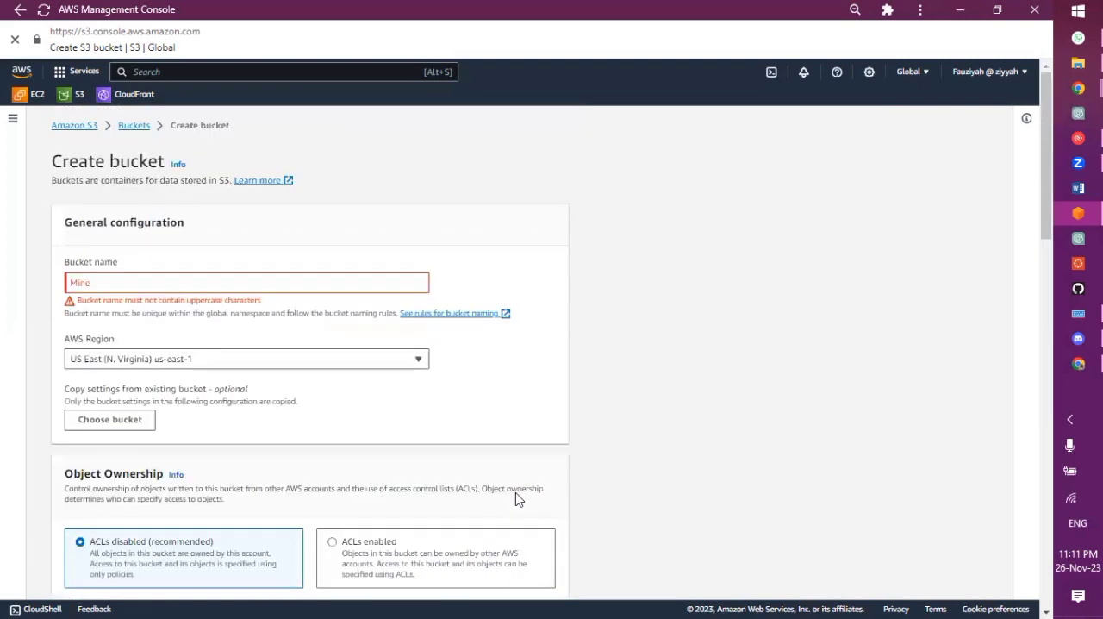
pyautogui.click(137, 130)
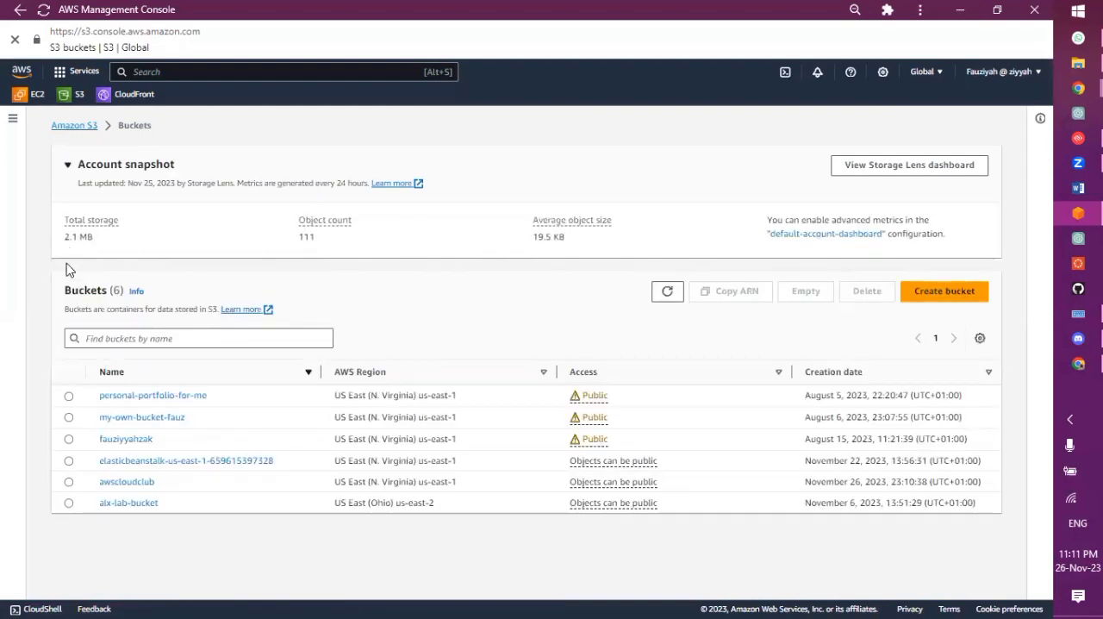
# Open the awscloudclub bucket and display its properties
pyautogui.click(128, 488)
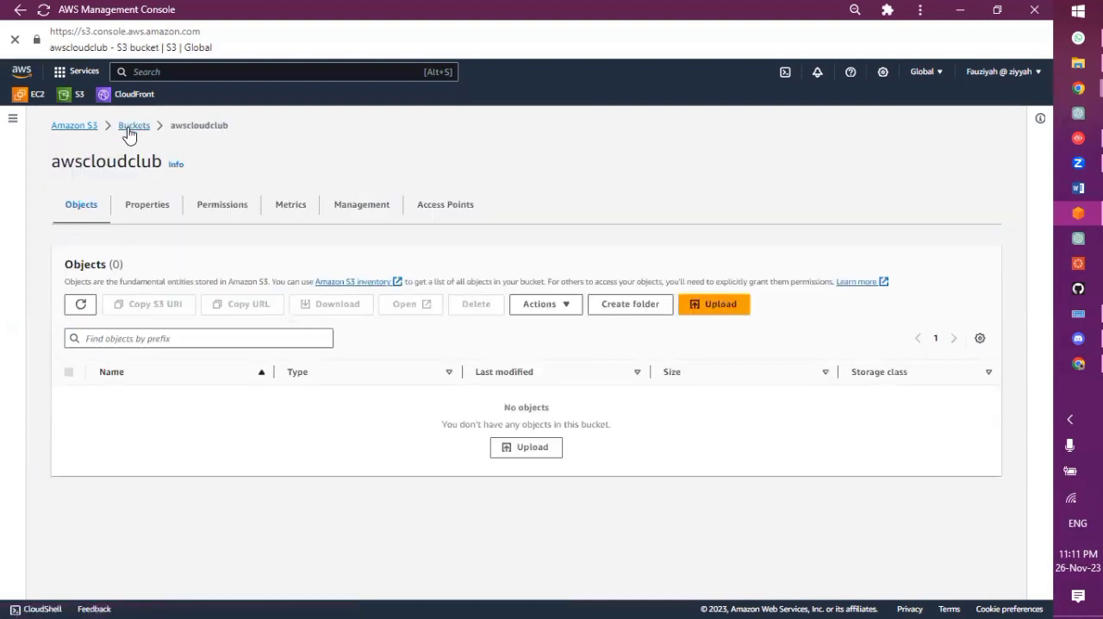
pyautogui.click(129, 127)
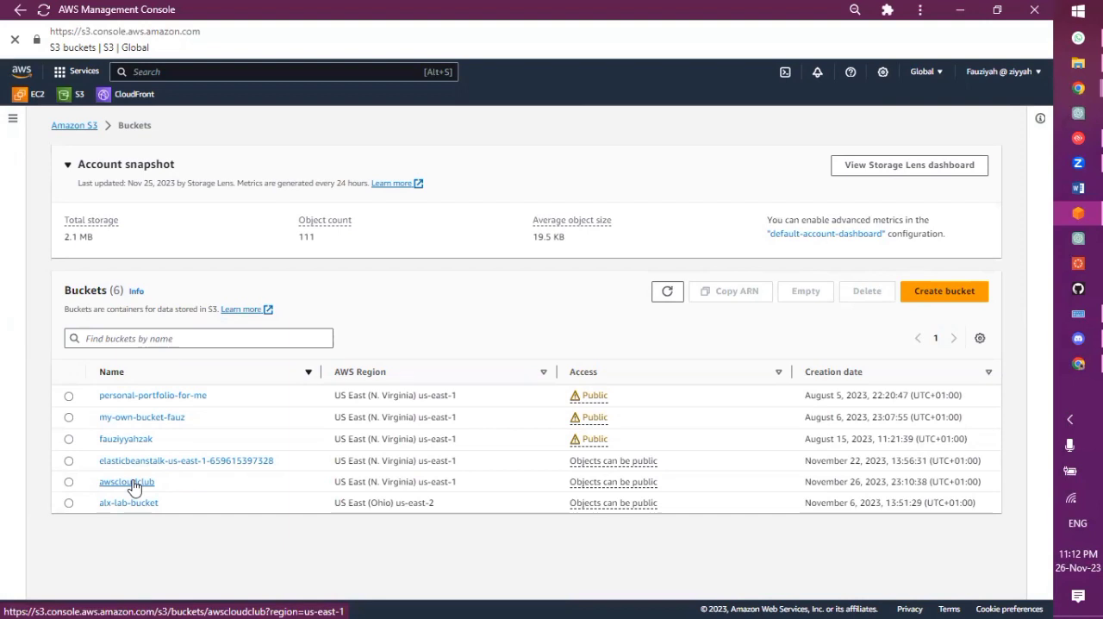
pyautogui.click(134, 485)
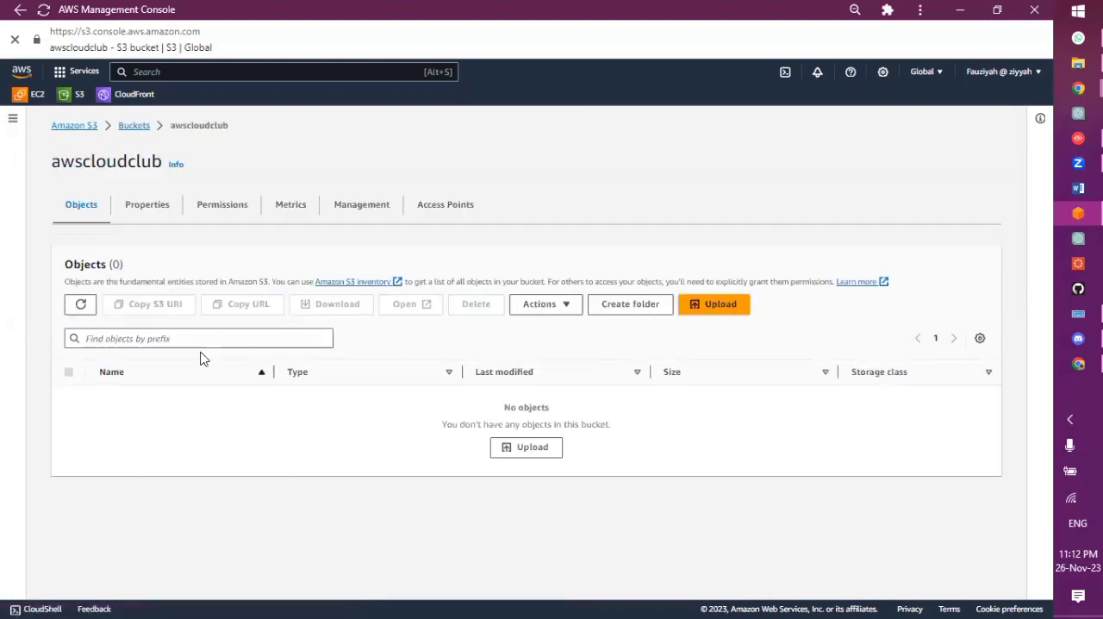
pyautogui.click(148, 206)
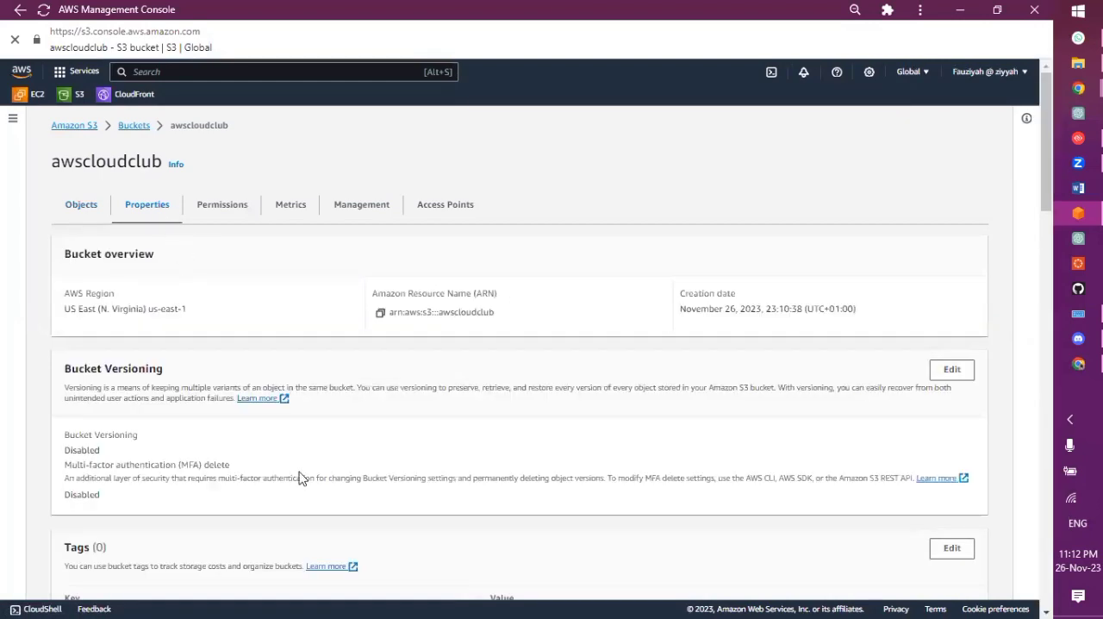
# Open the awscloudclub bucket's static website hosting settings for editing and enable static website hosting
pyautogui.scroll(-10, 298, 475)
pyautogui.scroll(-4, 300, 477)
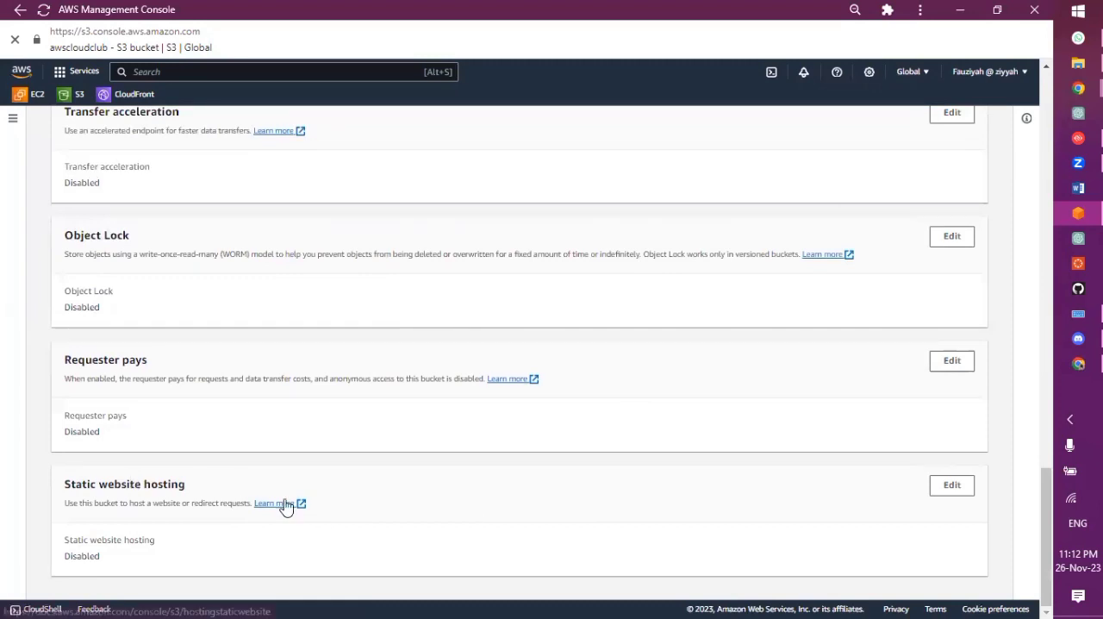
pyautogui.click(948, 486)
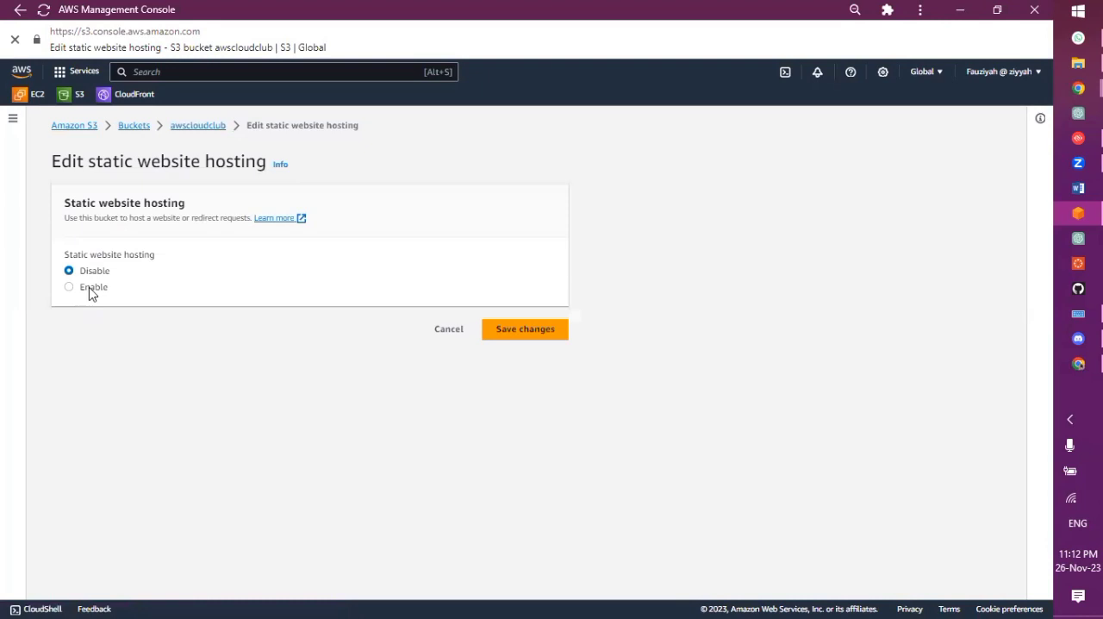
pyautogui.click(91, 293)
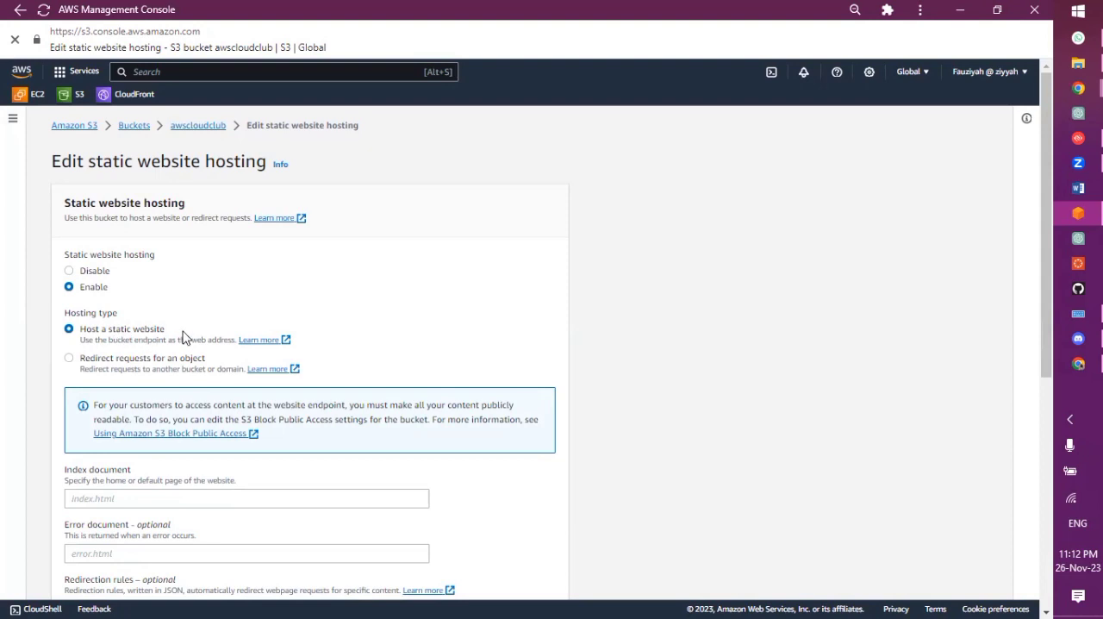
# Set the index document to index.html and save the static website hosting changes
pyautogui.scroll(-2, 183, 336)
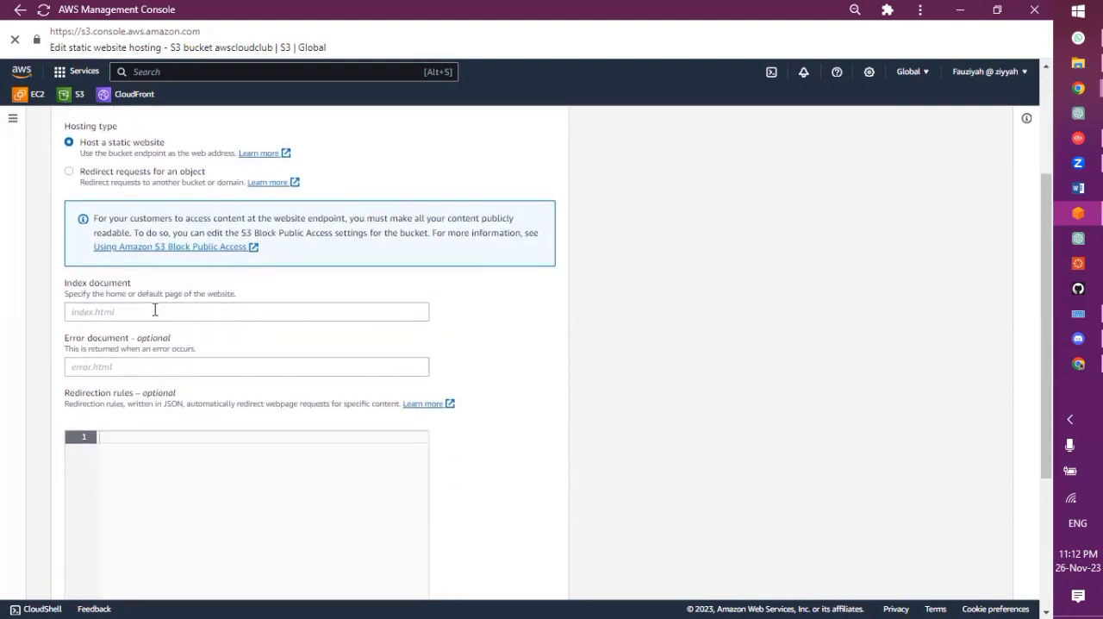
pyautogui.click(155, 310)
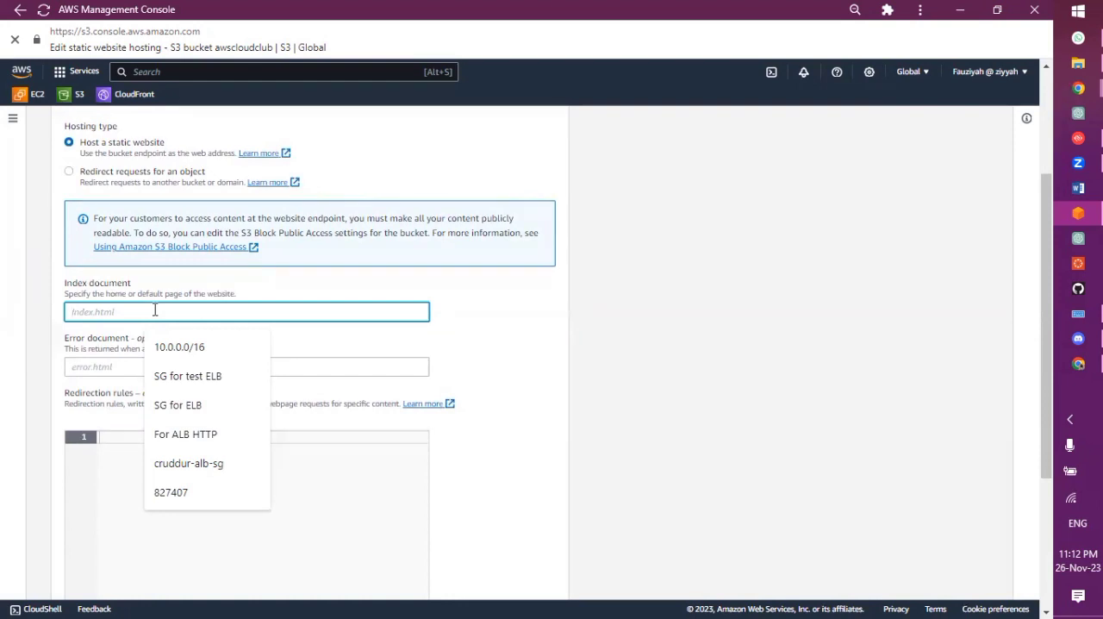
pyautogui.write('ind')
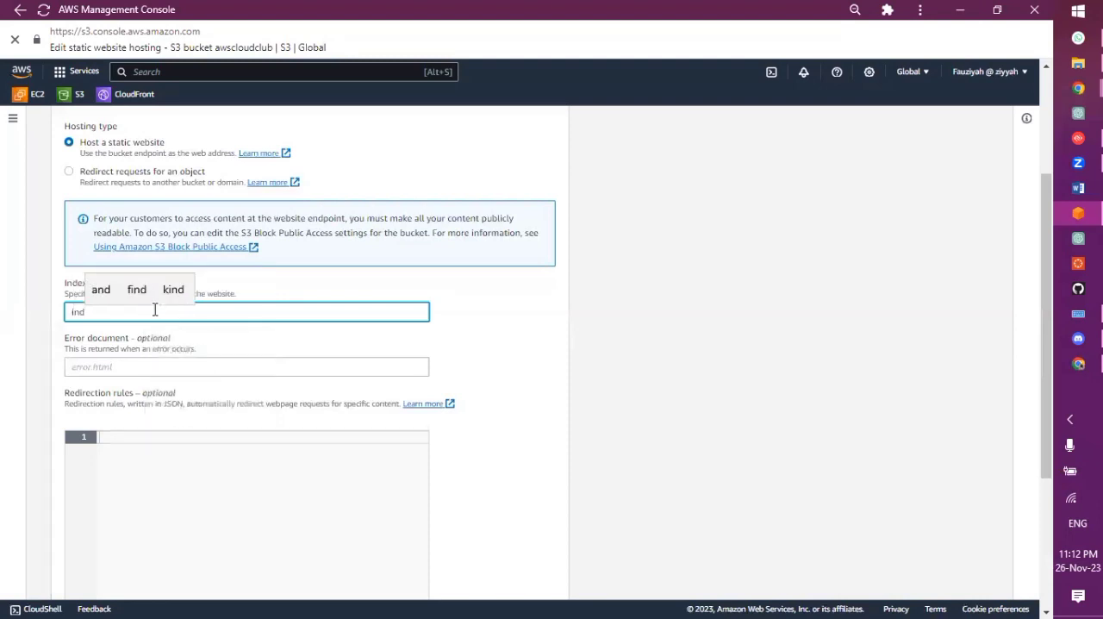
pyautogui.write('ex.')
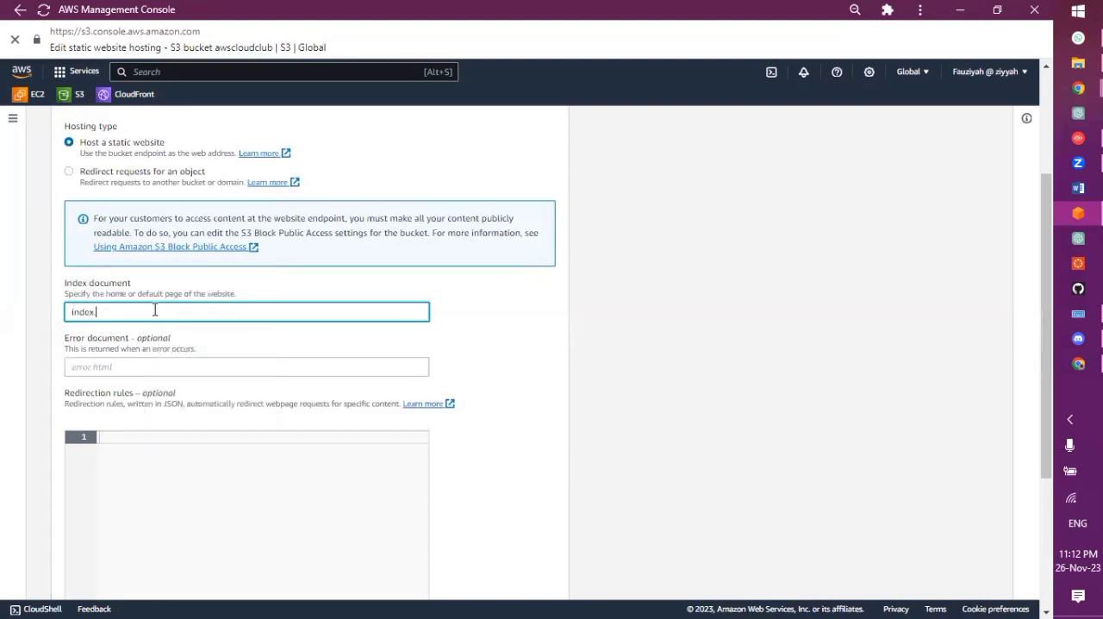
pyautogui.write('html')
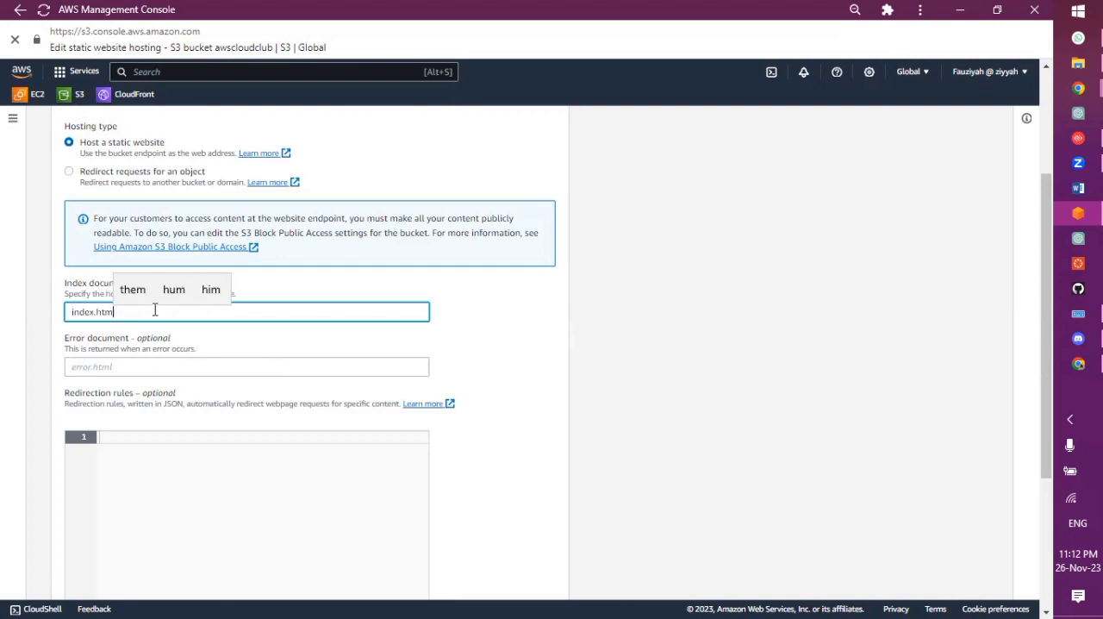
pyautogui.click(146, 365)
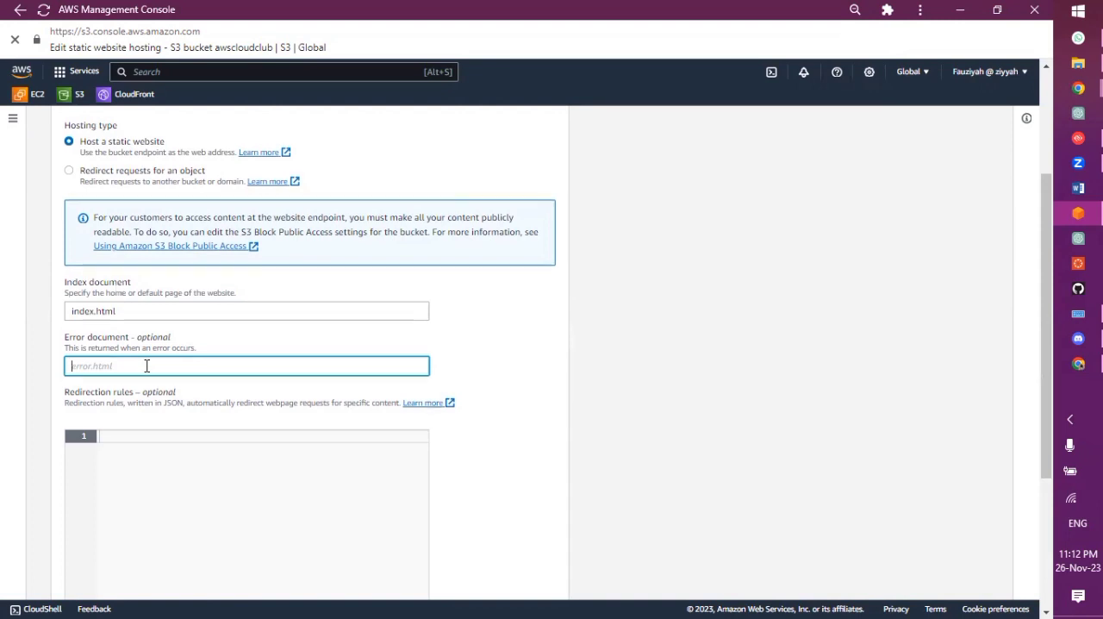
pyautogui.scroll(-3, 147, 366)
pyautogui.click(507, 580)
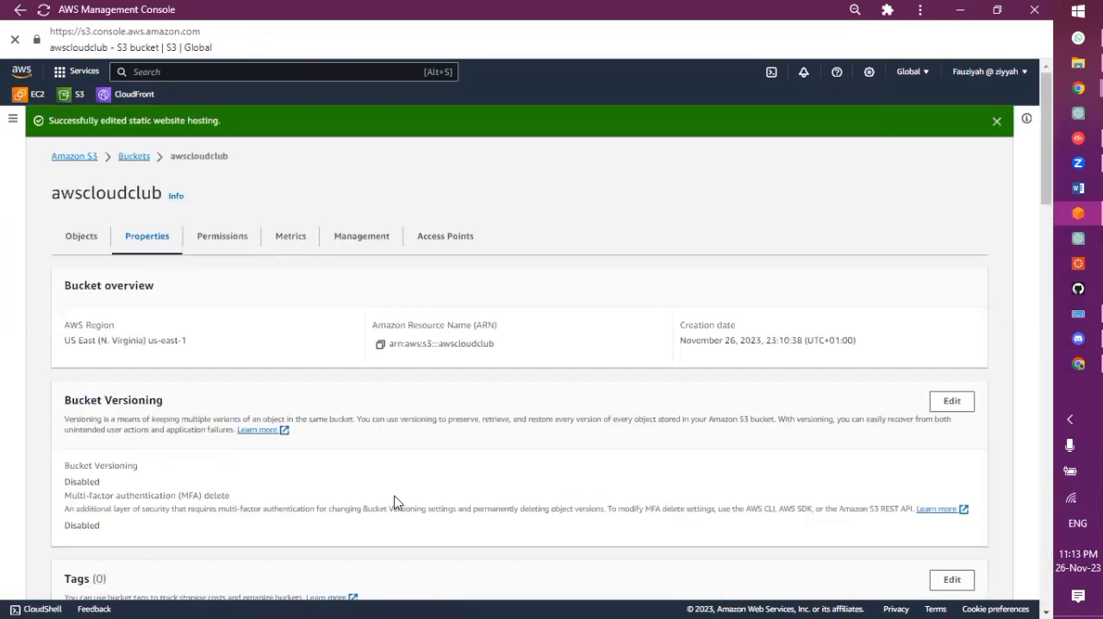
# Open the bucket website endpoint listed under static website hosting and examine the page's response in the browser
pyautogui.scroll(-20, 395, 501)
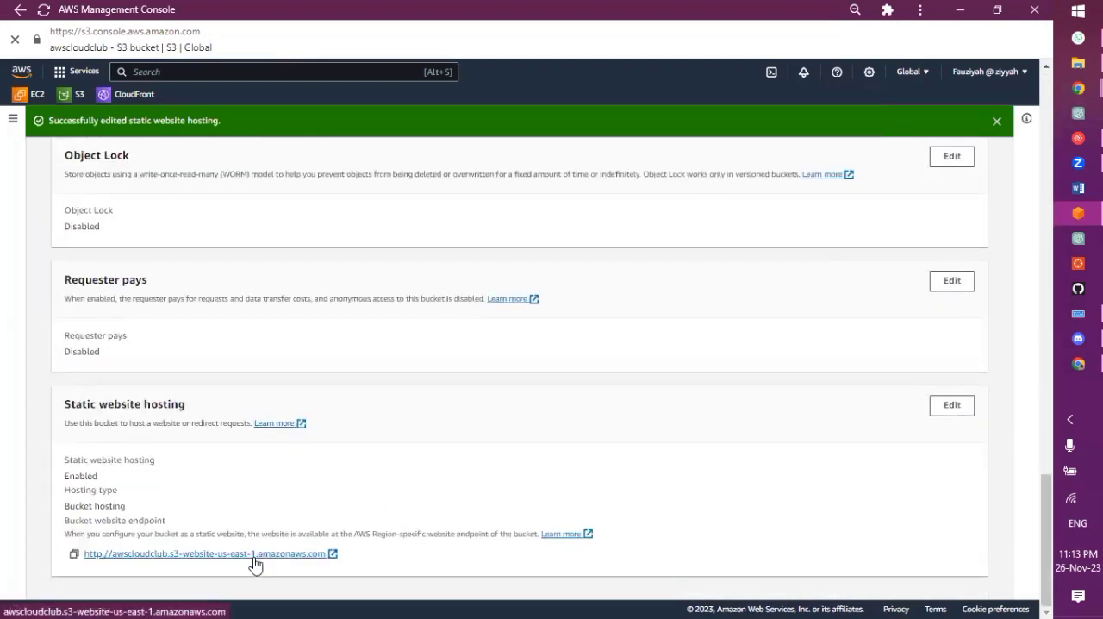
pyautogui.scroll(15, 377, 374)
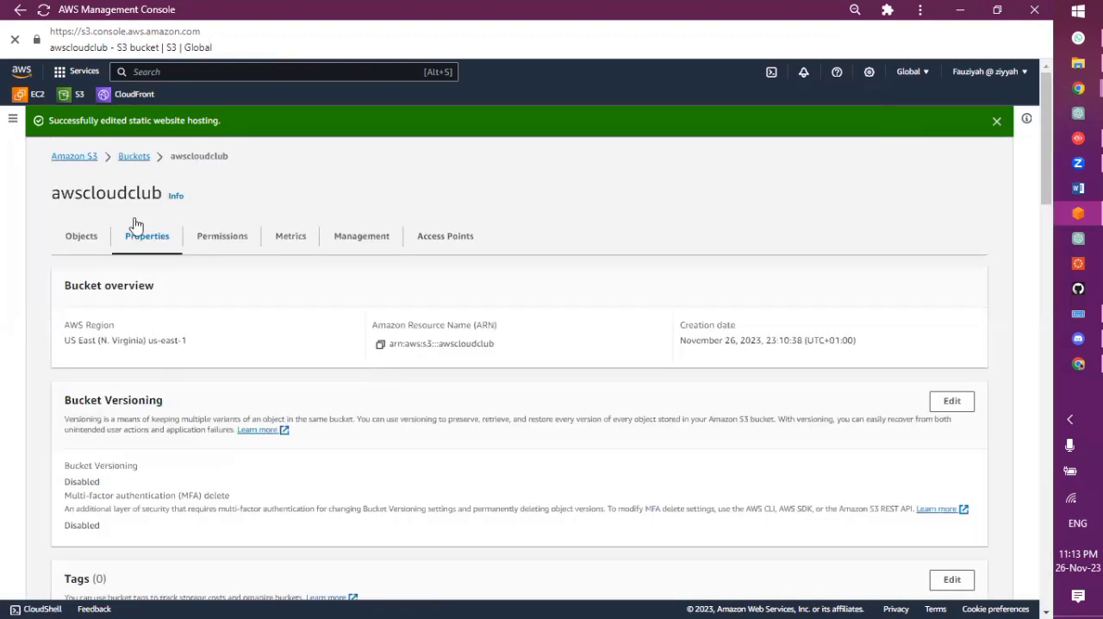
pyautogui.scroll(-10, 403, 457)
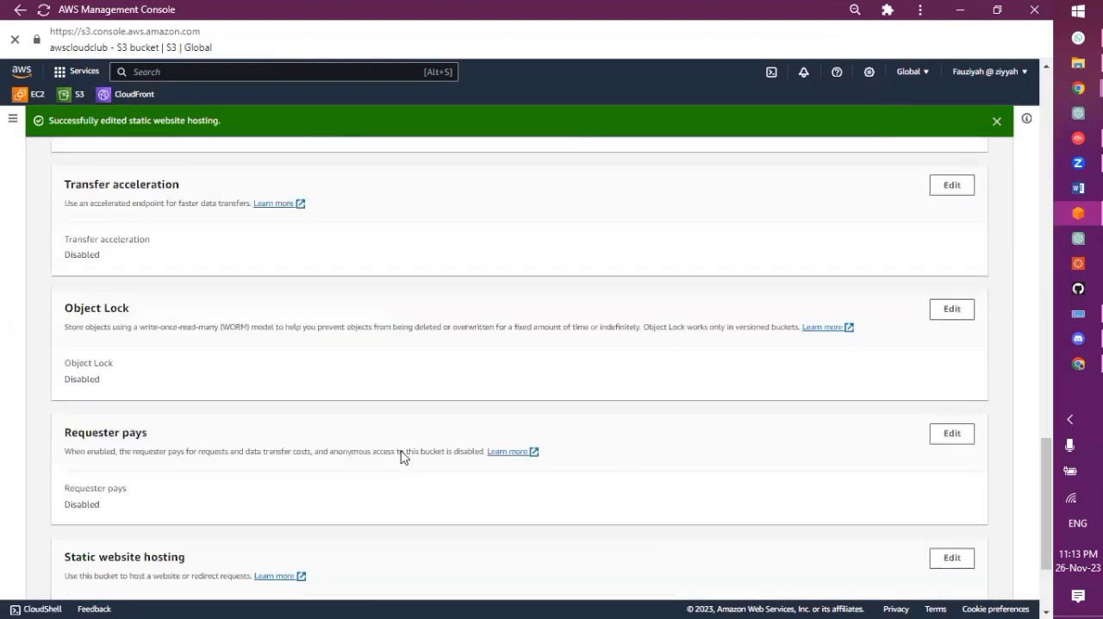
pyautogui.scroll(-2, 401, 457)
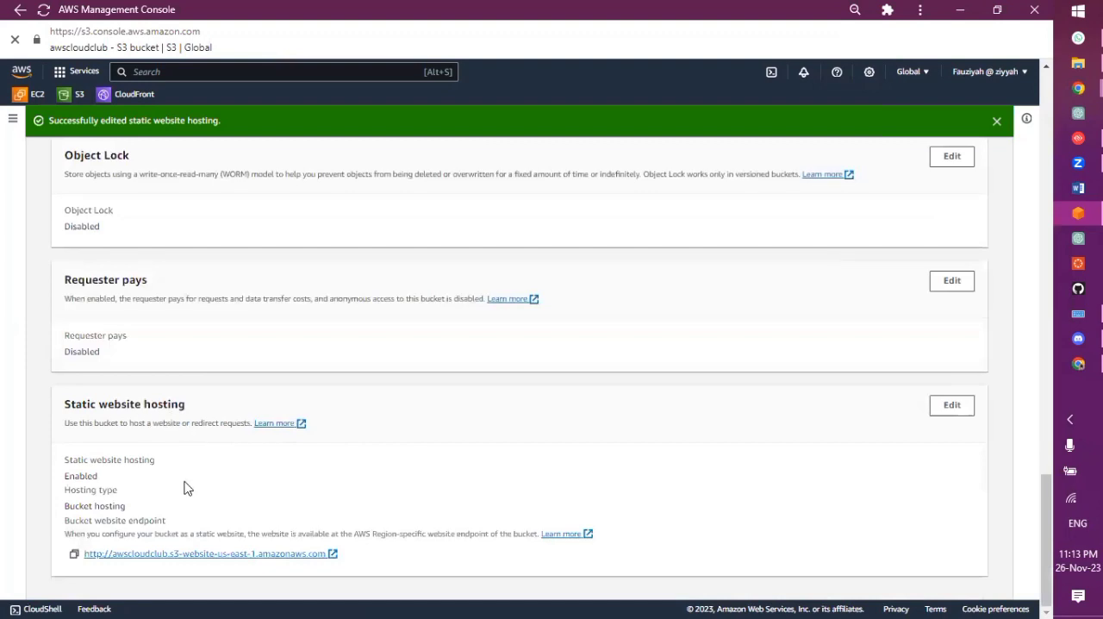
pyautogui.click(165, 556)
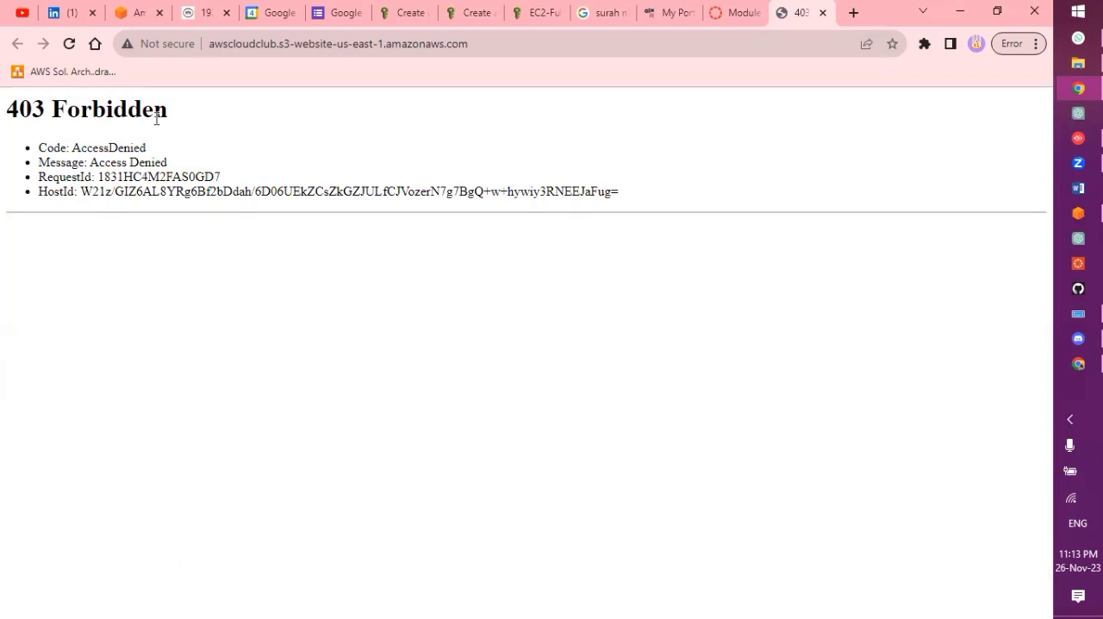
pyautogui.moveTo(38, 162); pyautogui.dragTo(74, 148)
pyautogui.click(176, 153)
# Switch back to the AWS Management Console and display the awscloudclub bucket's permissions
pyautogui.click(1079, 213)
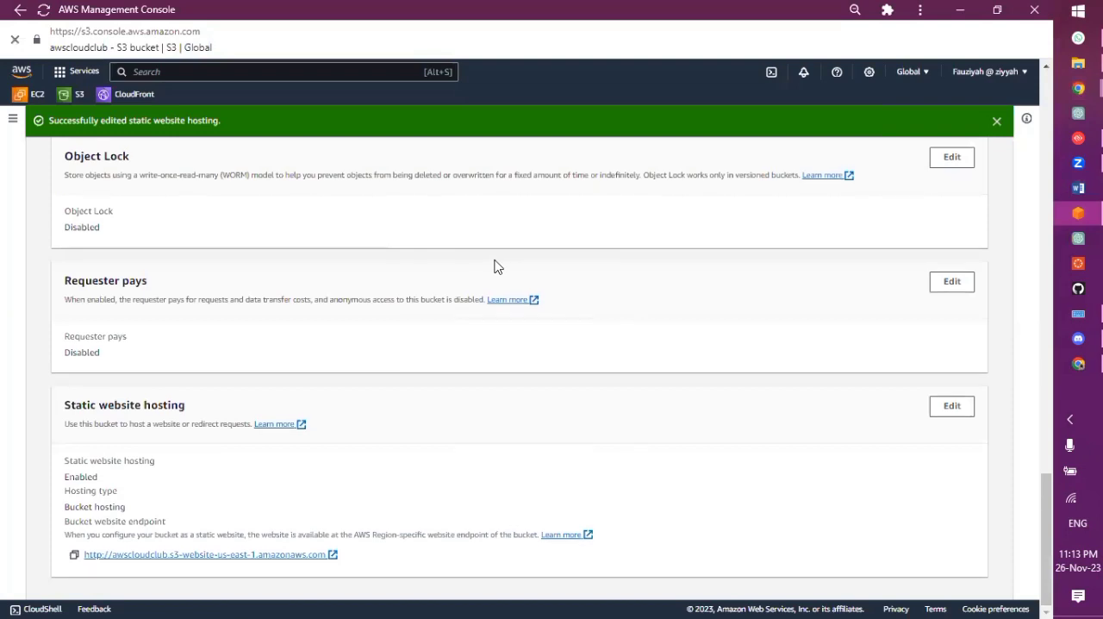
pyautogui.scroll(10, 492, 264)
pyautogui.scroll(5, 212, 277)
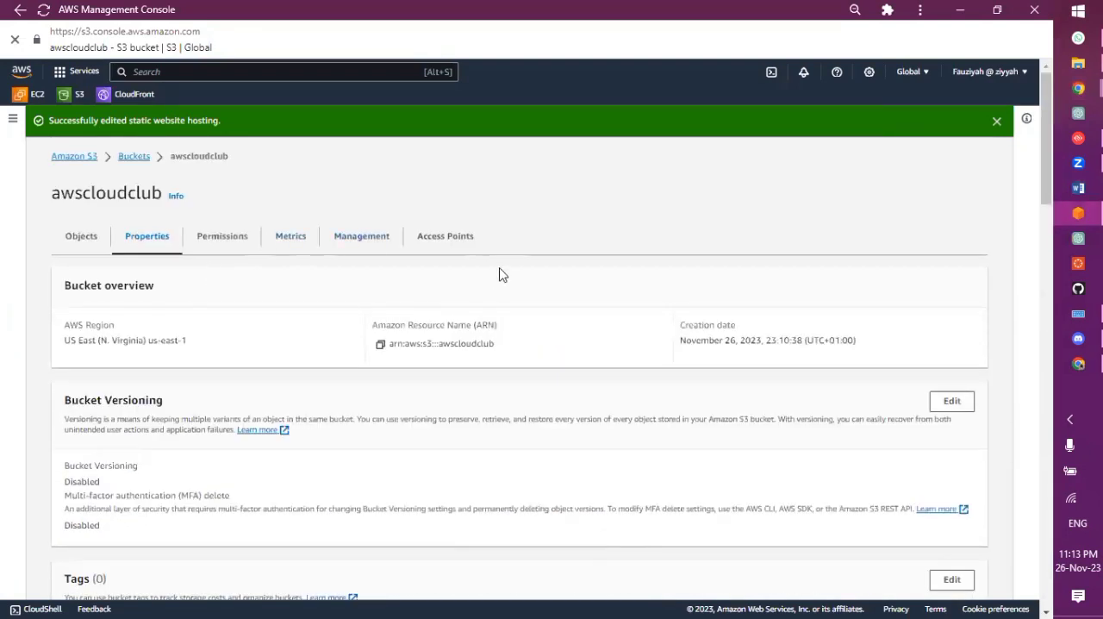
pyautogui.click(217, 243)
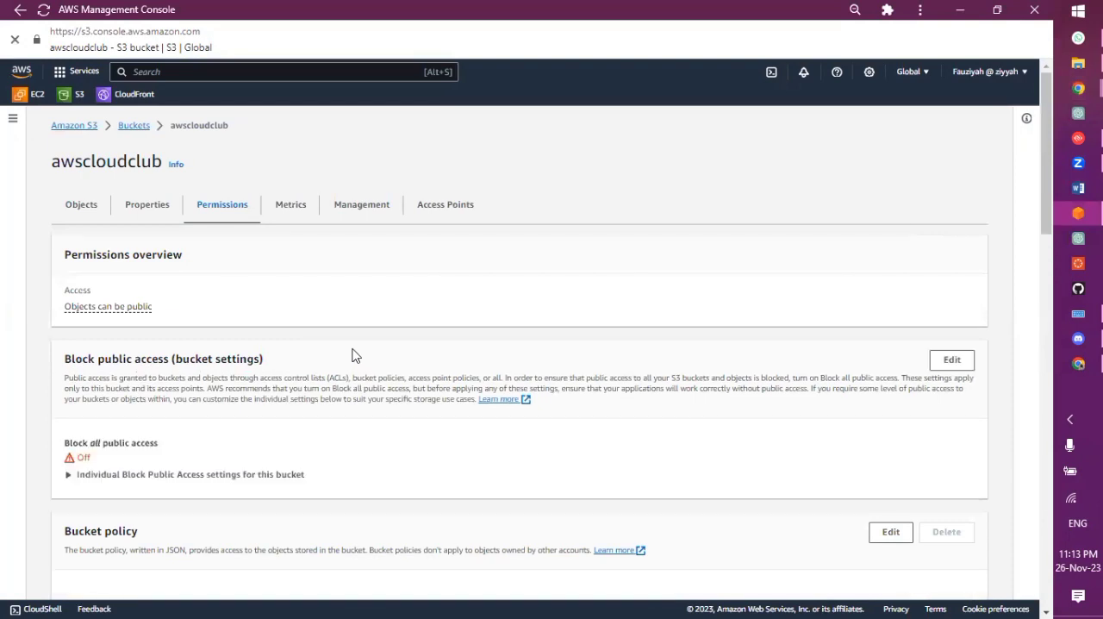
# Review the bucket's public access settings and open its bucket policy for editing
pyautogui.scroll(-2, 354, 356)
pyautogui.scroll(-1, 353, 356)
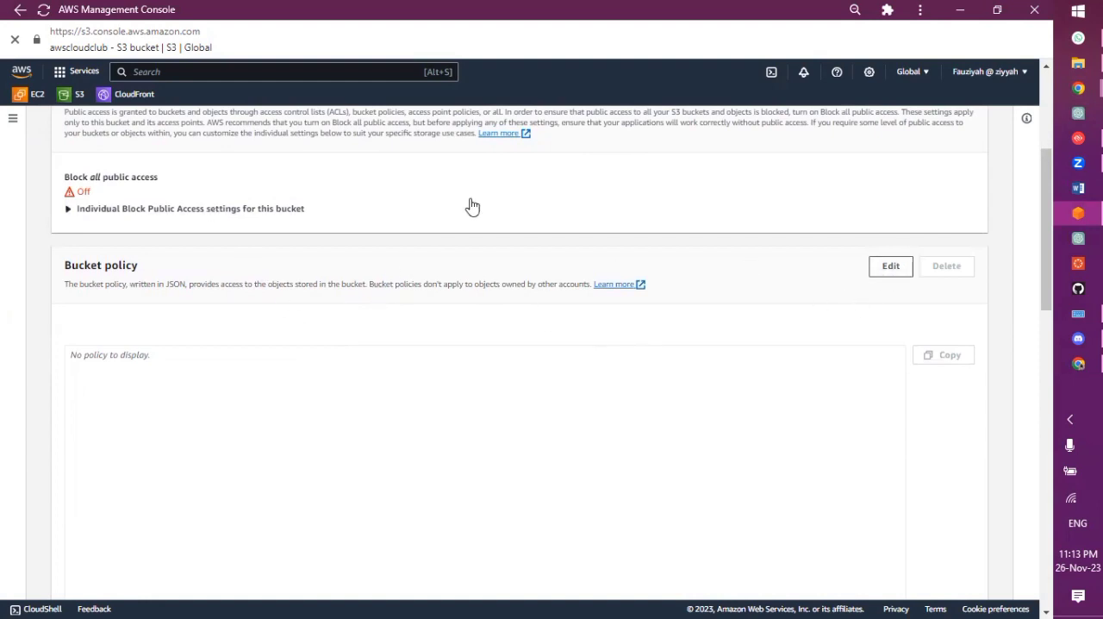
pyautogui.scroll(3, 471, 205)
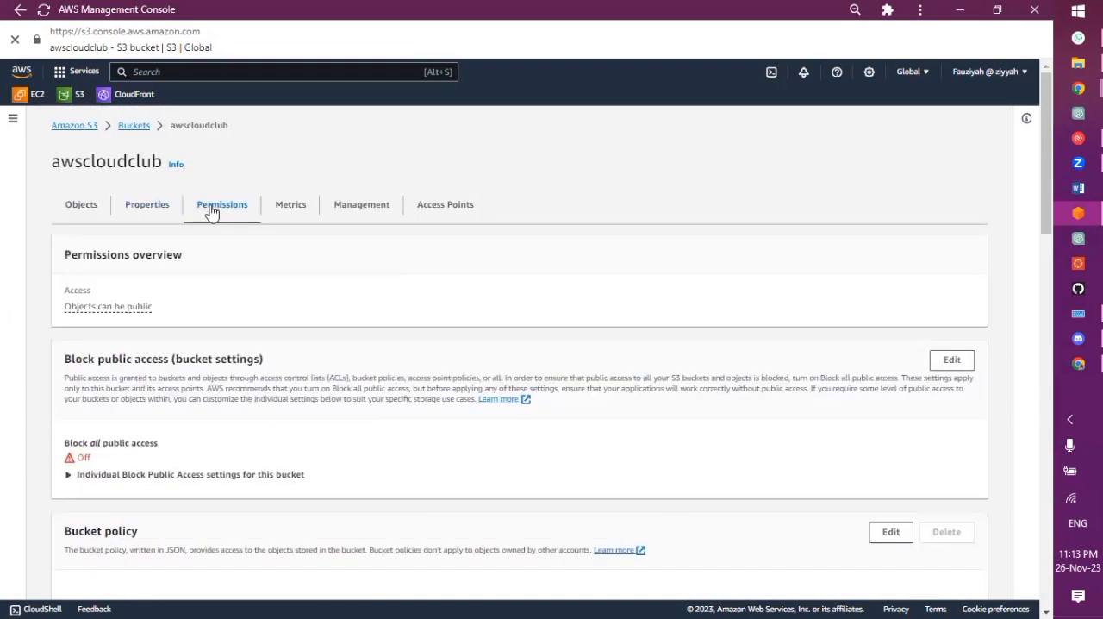
pyautogui.scroll(-4, 304, 398)
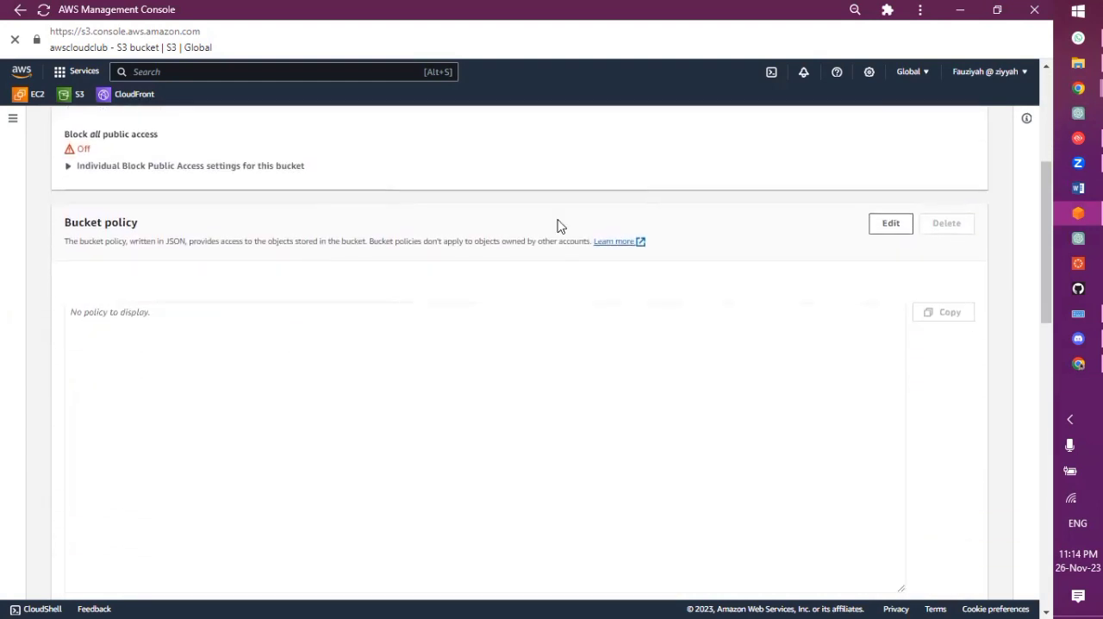
pyautogui.click(883, 231)
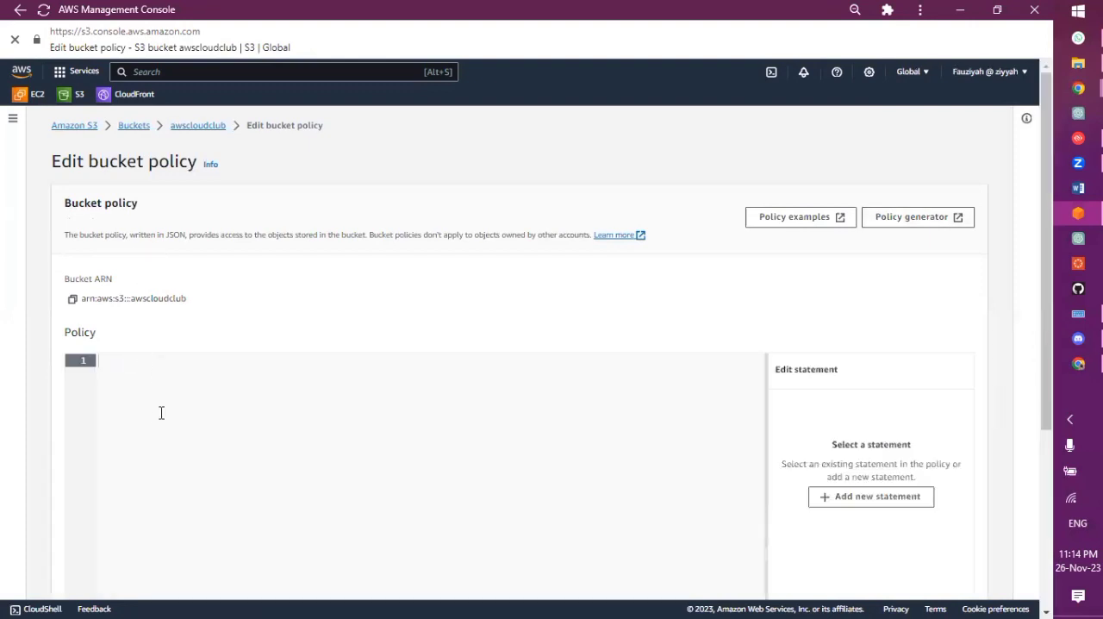
# Look over the blank bucket policy editor and open the linked policy examples documentation
pyautogui.scroll(-4, 148, 392)
pyautogui.scroll(3, 150, 395)
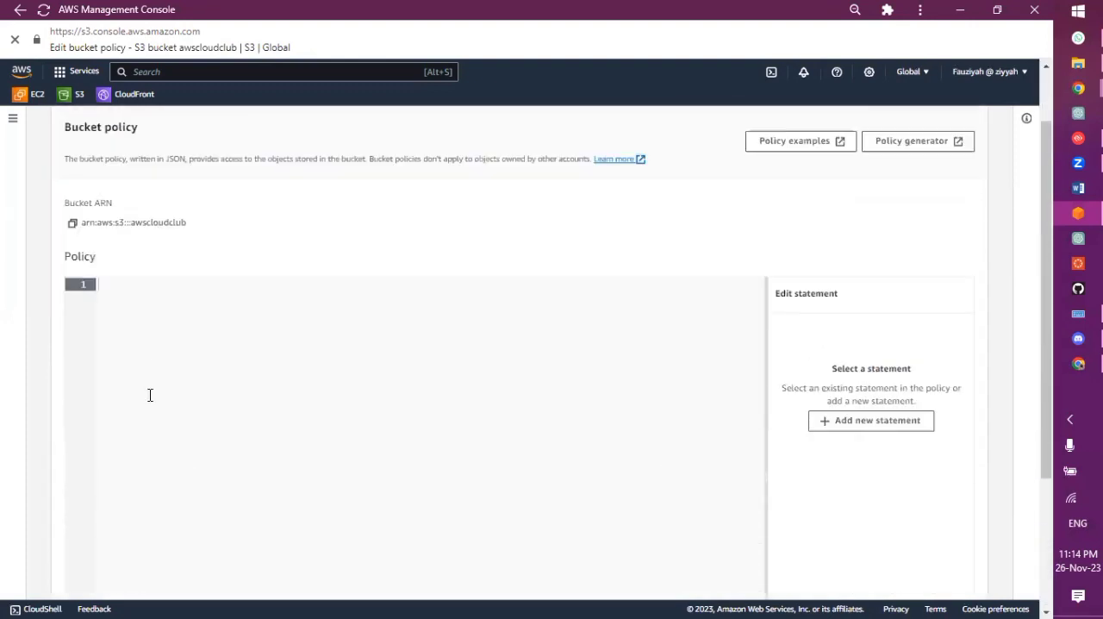
pyautogui.scroll(1, 150, 395)
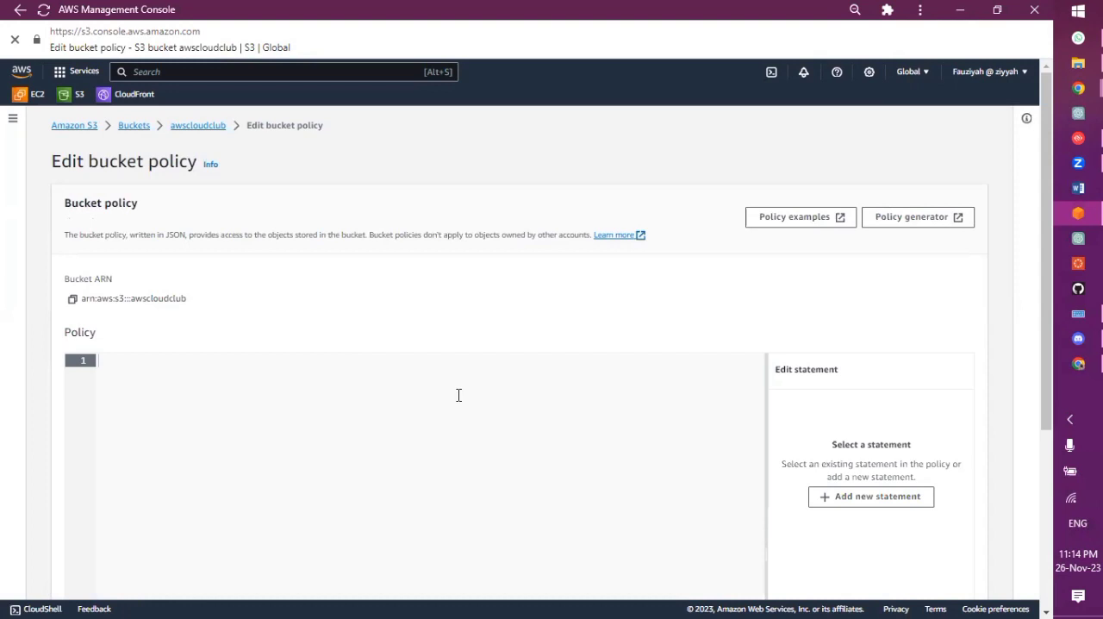
pyautogui.click(785, 222)
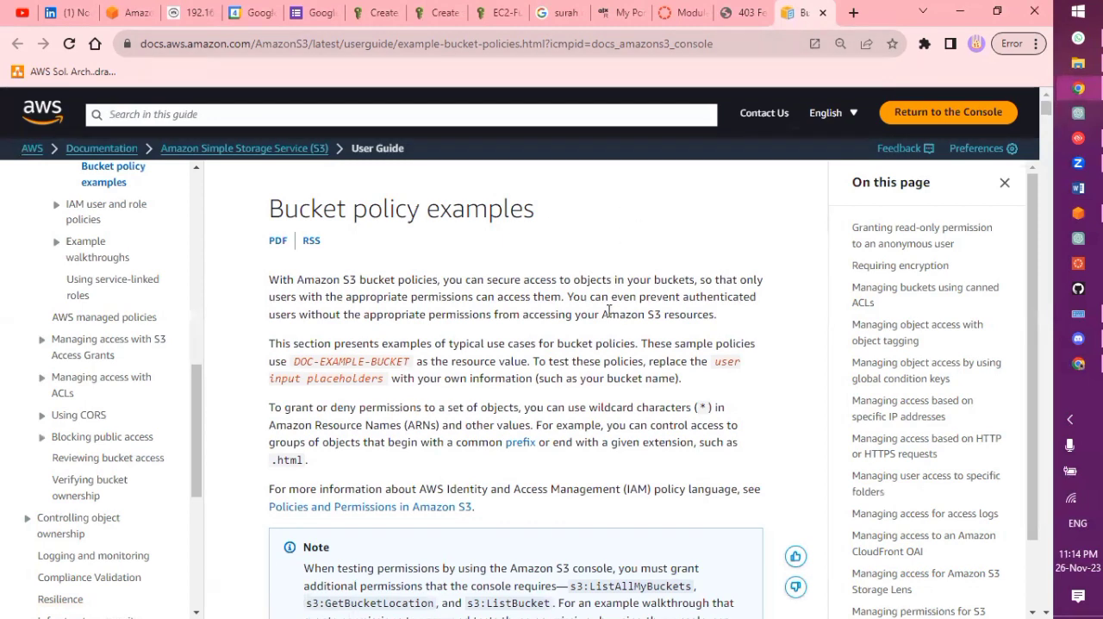
# Examine the bucket policy examples, from anonymous read-only access through encryption, canned ACLs, object tagging and IP restrictions to user folder access
pyautogui.scroll(-1, 607, 318)
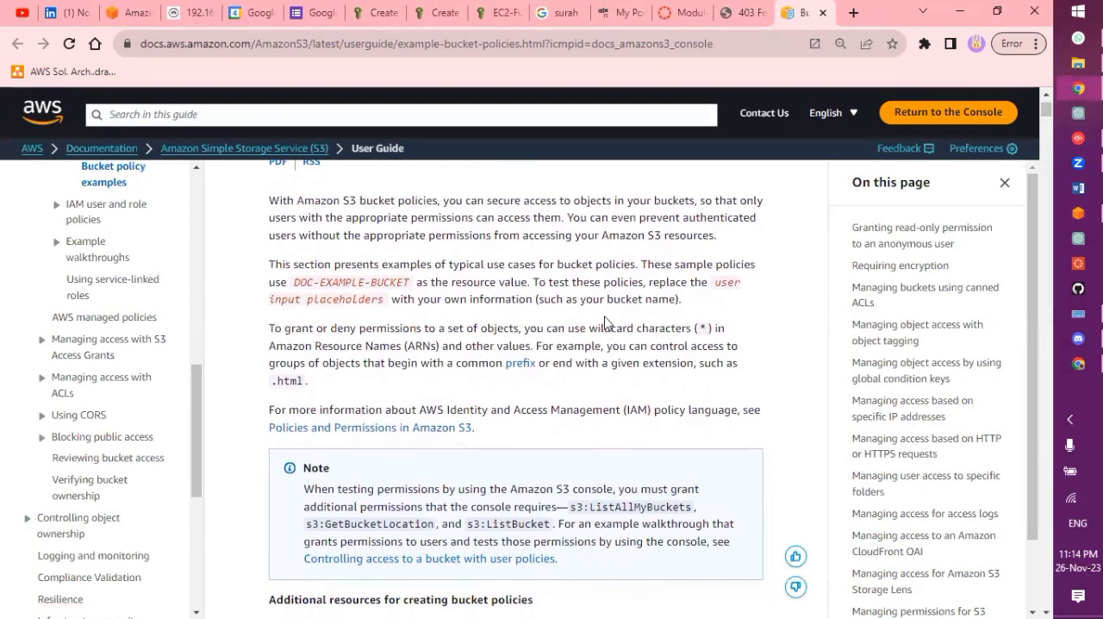
pyautogui.scroll(-8, 606, 323)
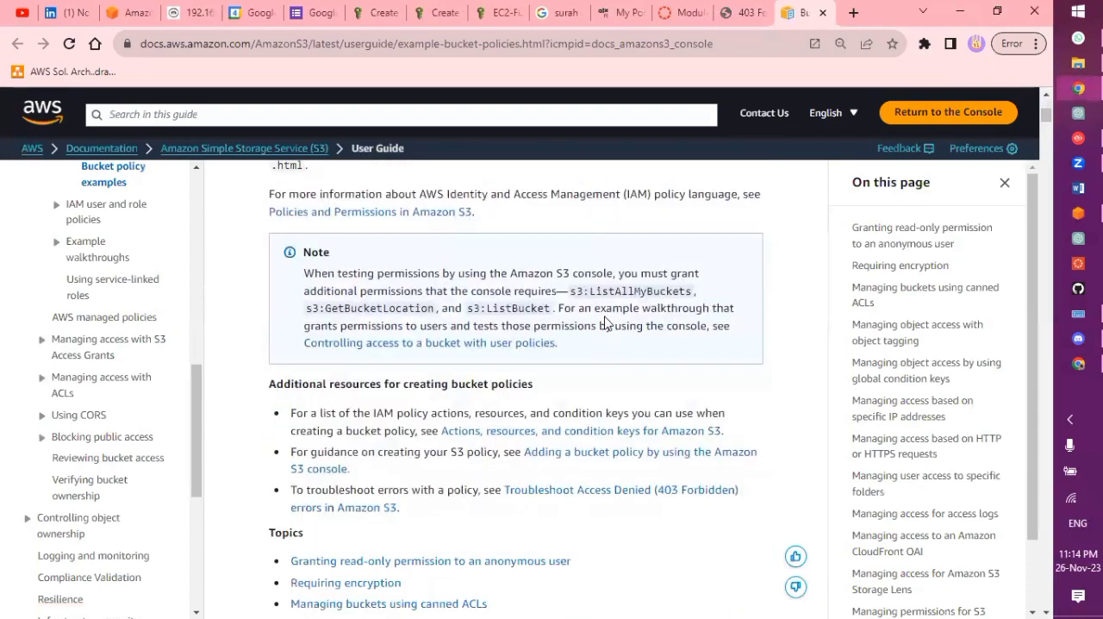
pyautogui.scroll(-12, 606, 324)
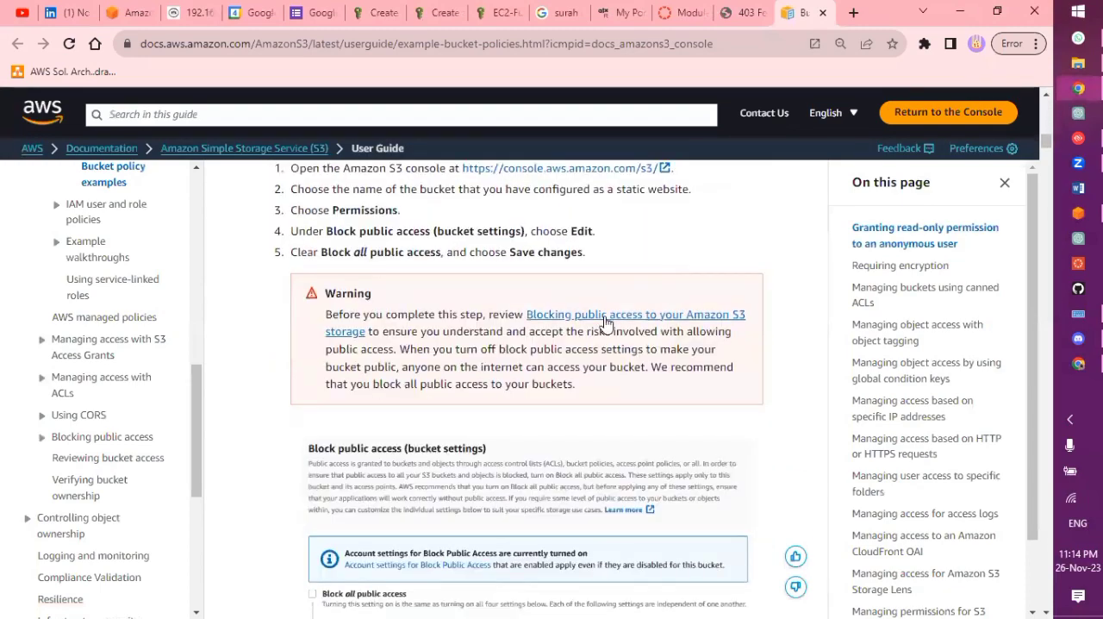
pyautogui.scroll(2, 606, 323)
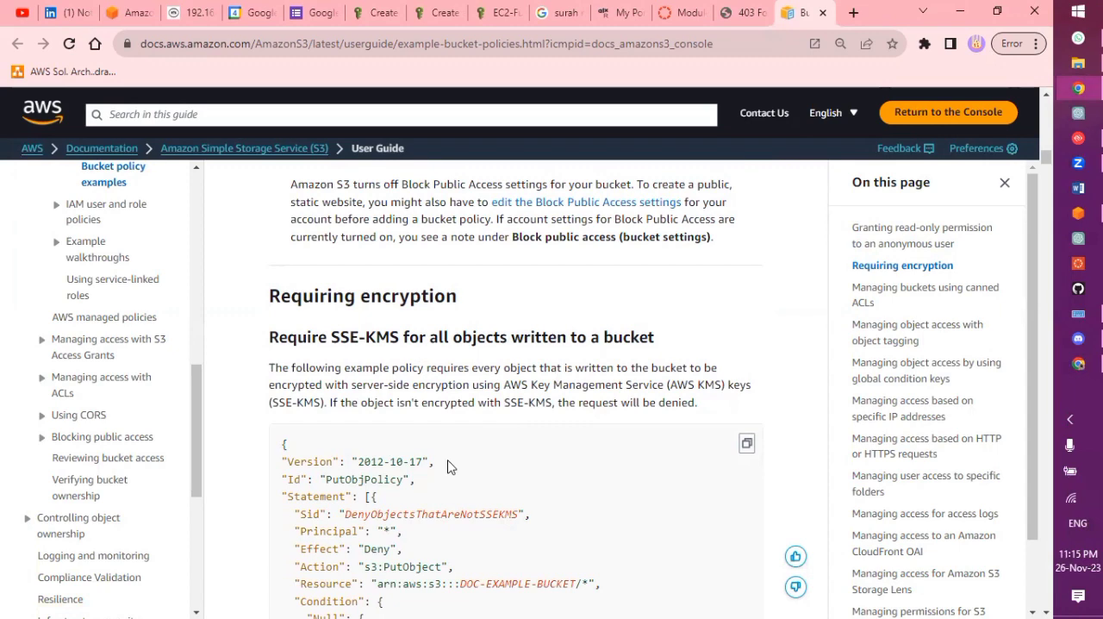
pyautogui.scroll(-3, 448, 463)
pyautogui.scroll(-7, 452, 365)
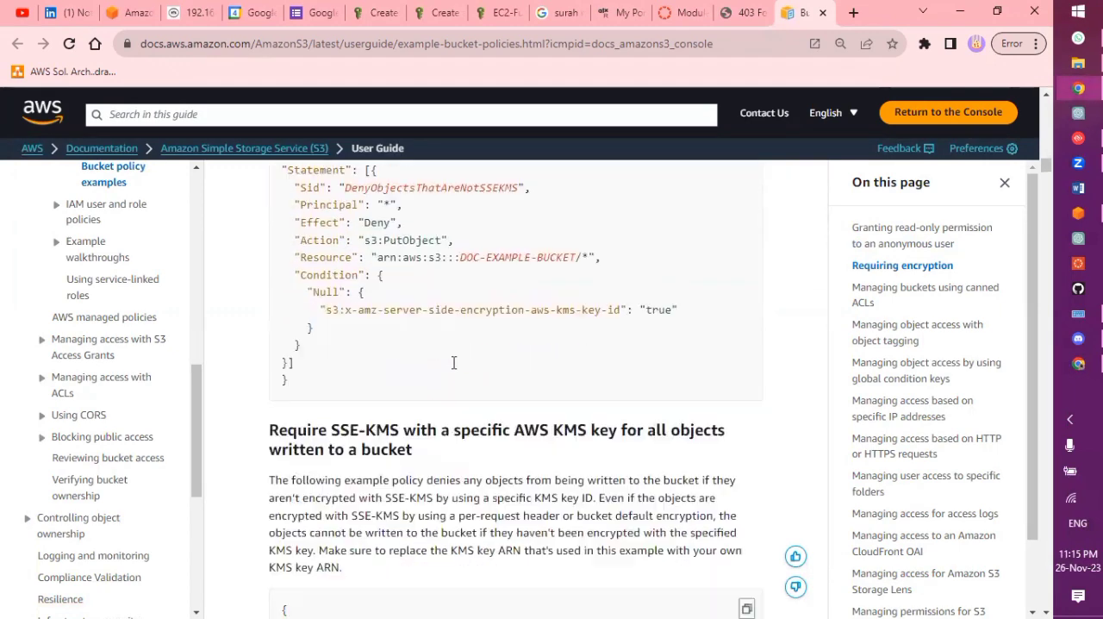
pyautogui.scroll(2, 452, 365)
pyautogui.scroll(2, 455, 369)
pyautogui.scroll(-9, 454, 369)
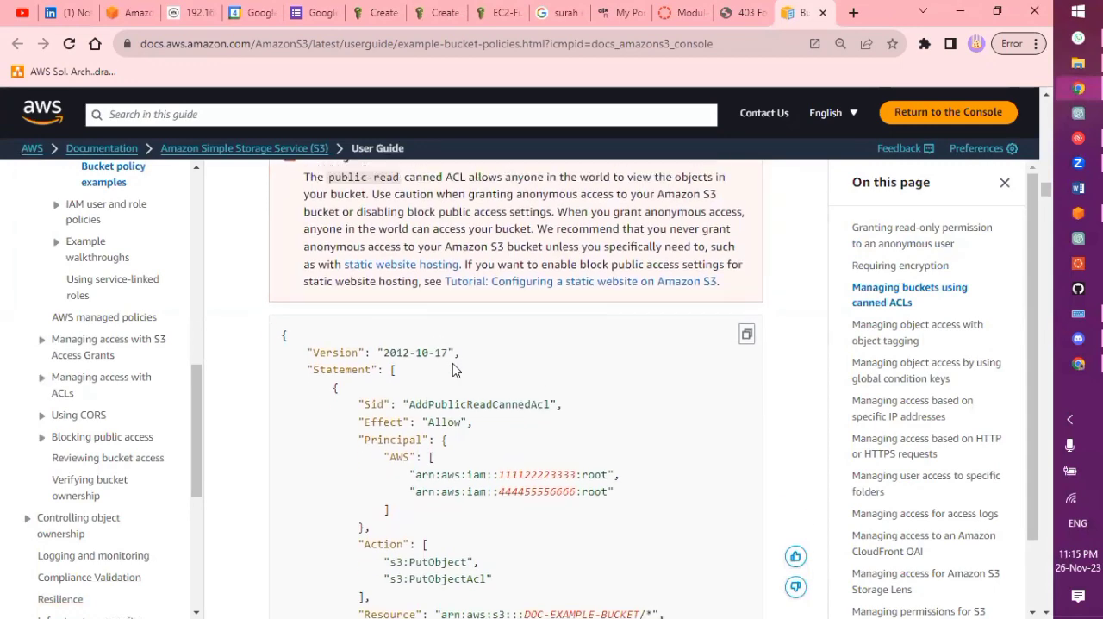
pyautogui.scroll(4, 454, 369)
pyautogui.scroll(-6, 455, 368)
pyautogui.scroll(-7, 455, 369)
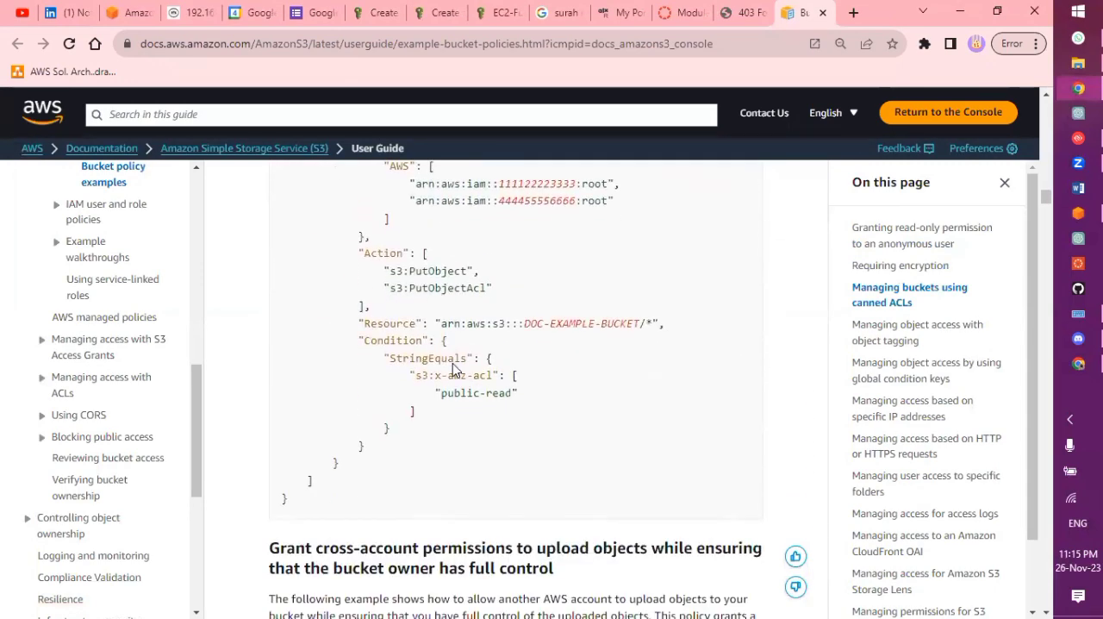
pyautogui.scroll(-10, 452, 363)
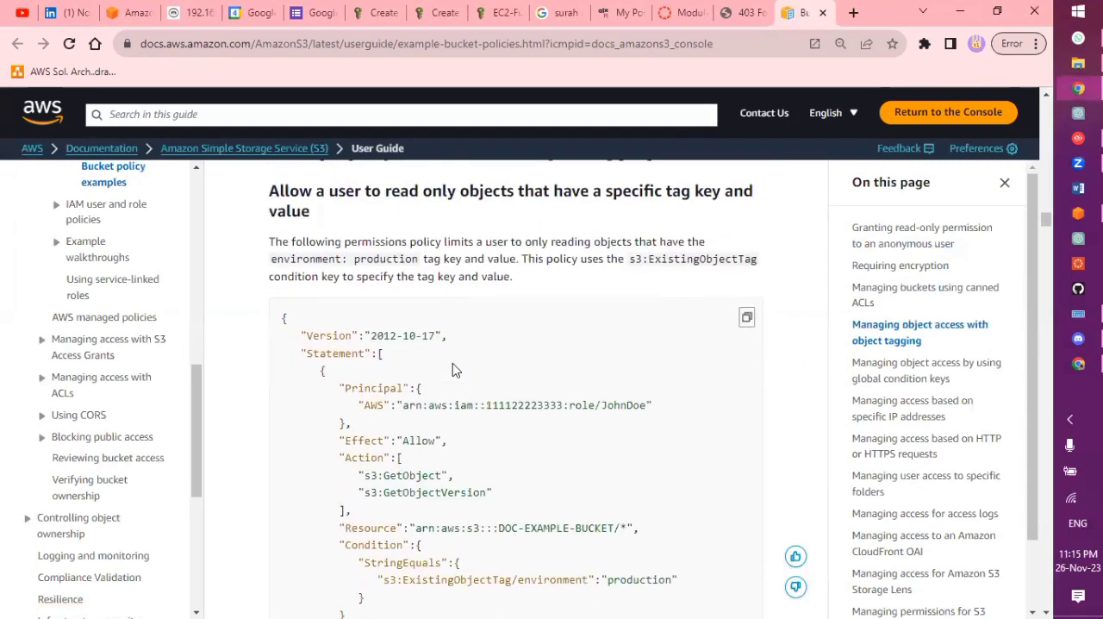
pyautogui.scroll(5, 454, 363)
pyautogui.scroll(-9, 455, 363)
pyautogui.scroll(-8, 453, 363)
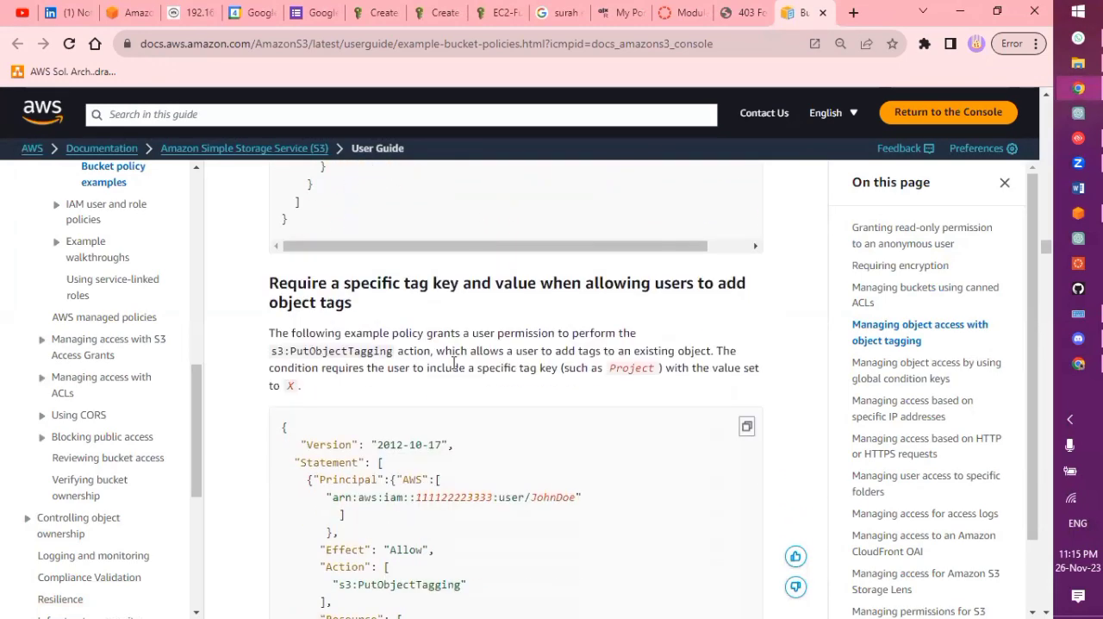
pyautogui.scroll(-12, 452, 363)
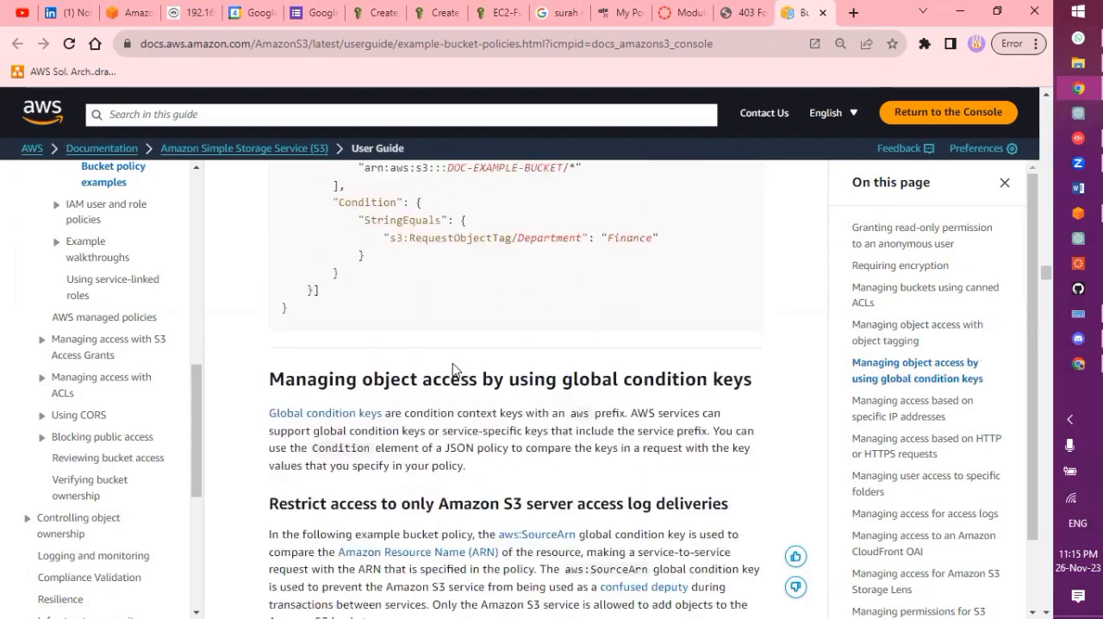
pyautogui.scroll(-15, 453, 369)
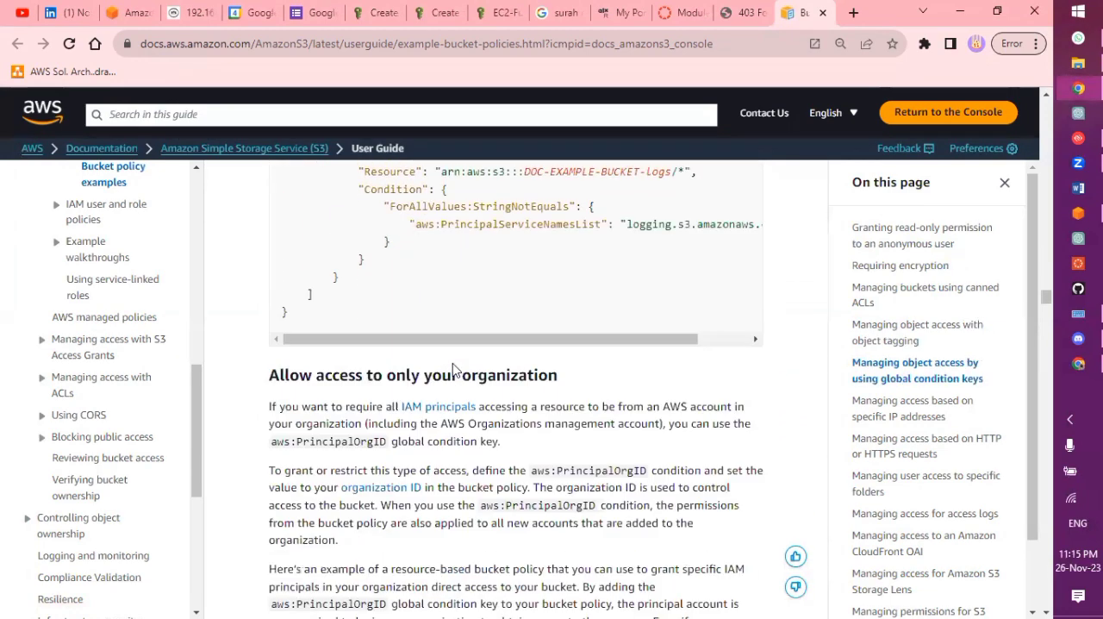
pyautogui.scroll(-14, 456, 369)
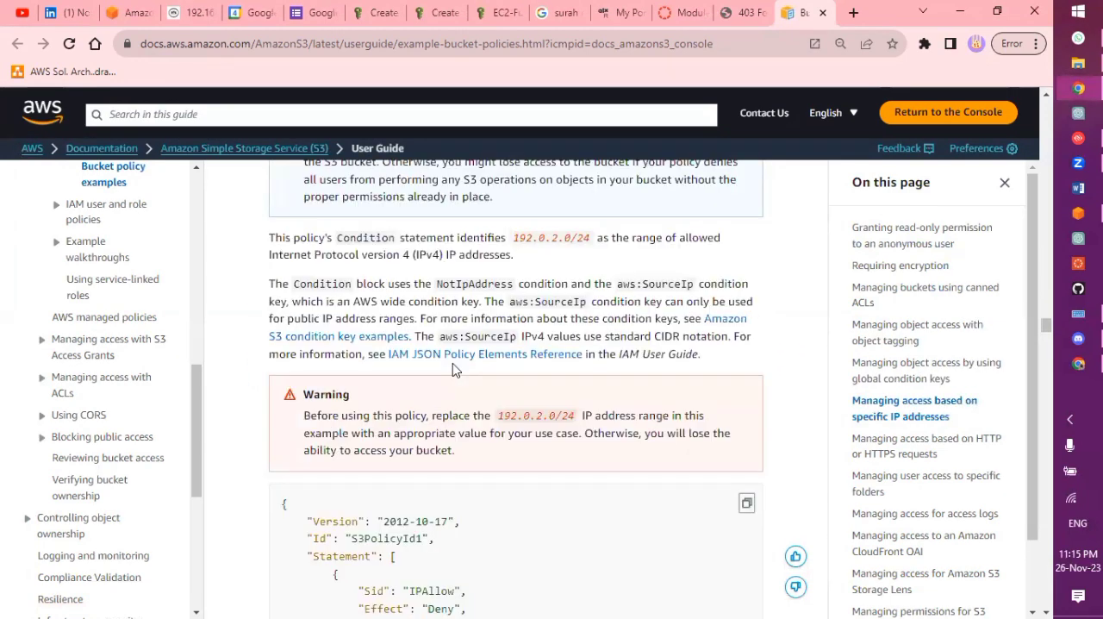
pyautogui.scroll(-15, 453, 369)
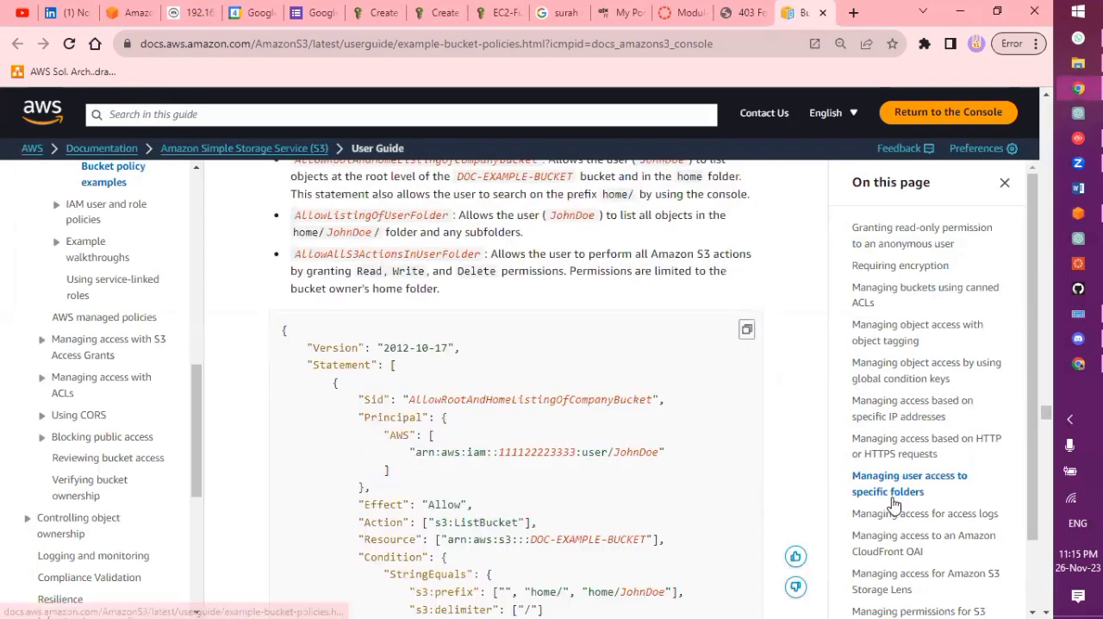
pyautogui.scroll(-1, 912, 449)
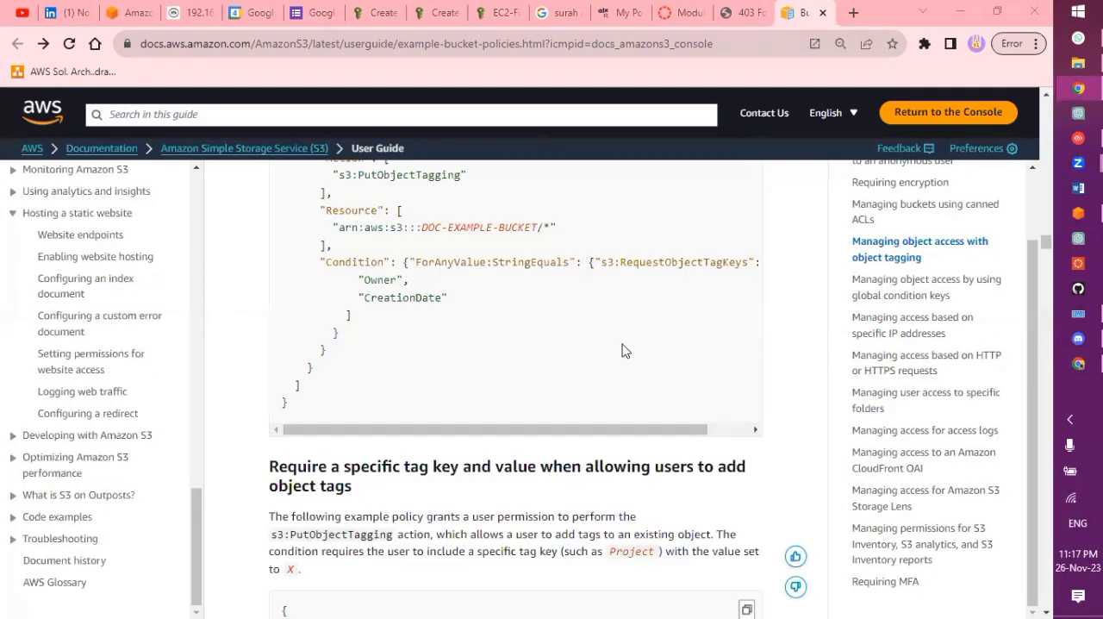
# Open the Setting permissions for website access topic under Hosting a static website and find its example bucket policy
pyautogui.scroll(-10, 624, 350)
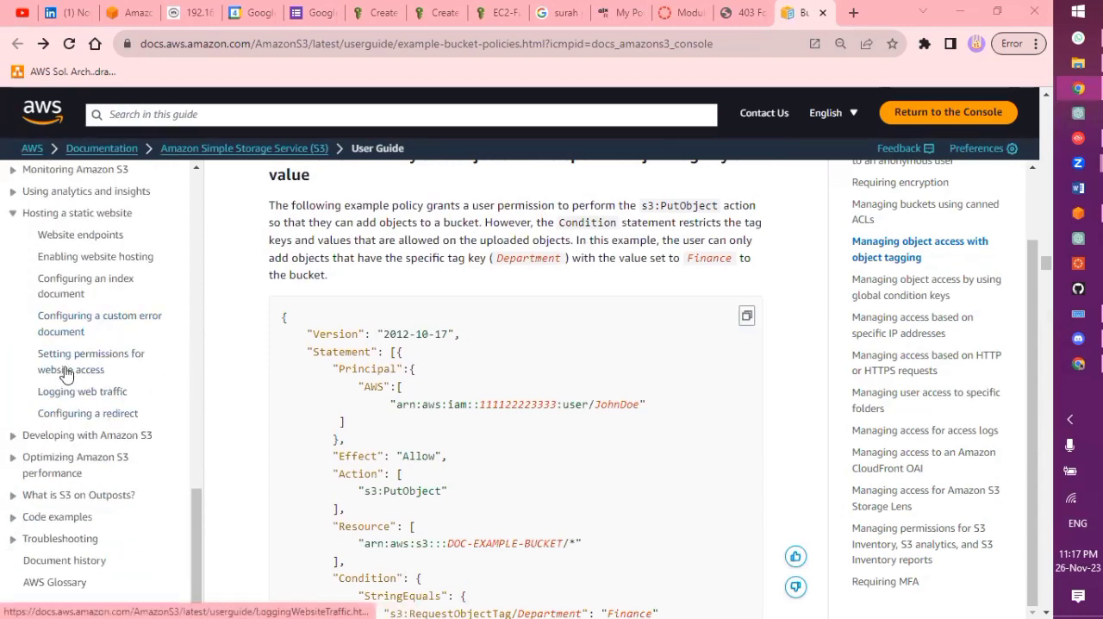
pyautogui.click(104, 222)
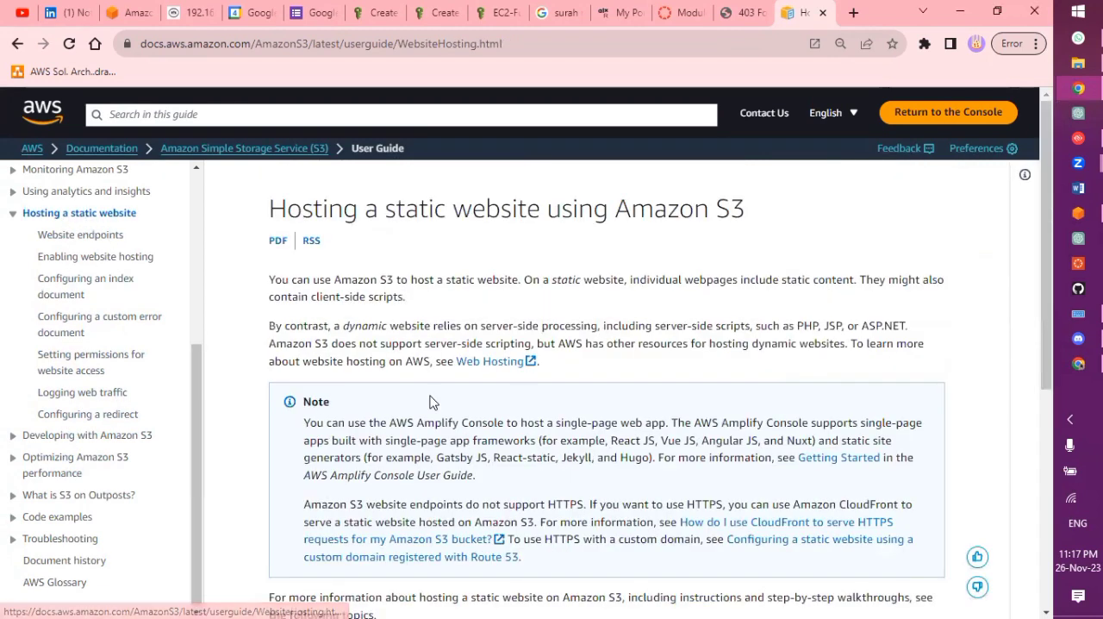
pyautogui.click(101, 360)
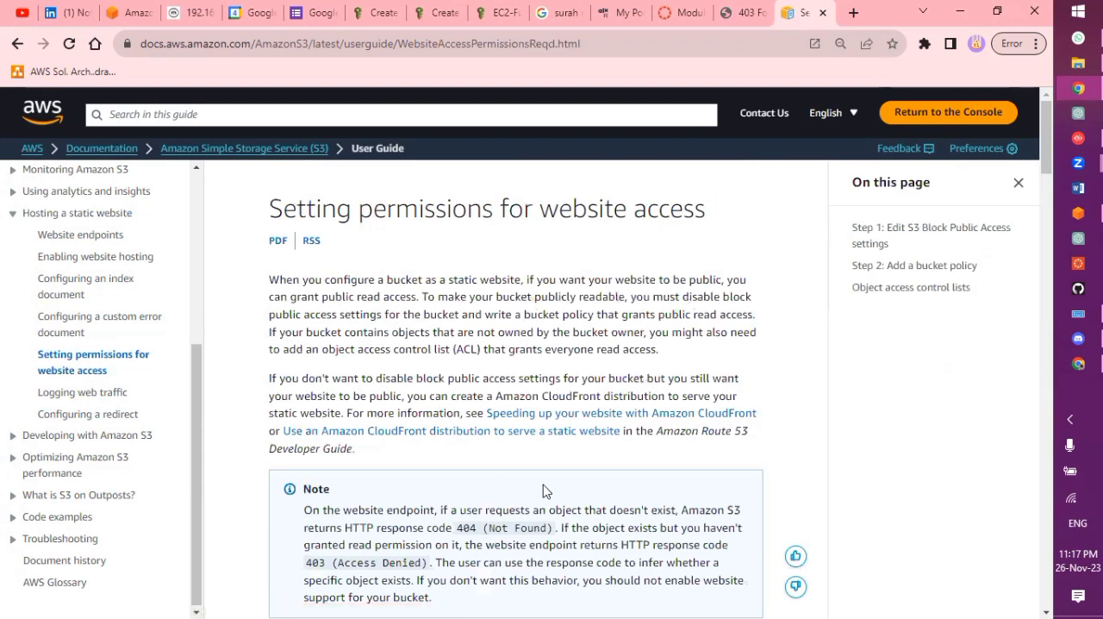
pyautogui.scroll(-10, 543, 490)
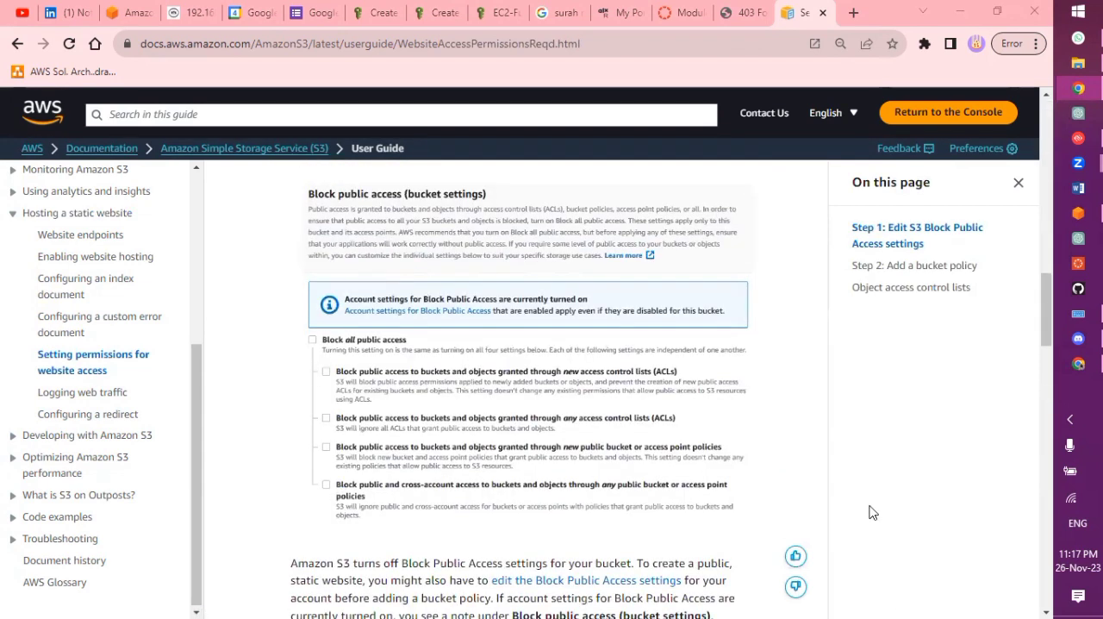
pyautogui.scroll(-5, 438, 492)
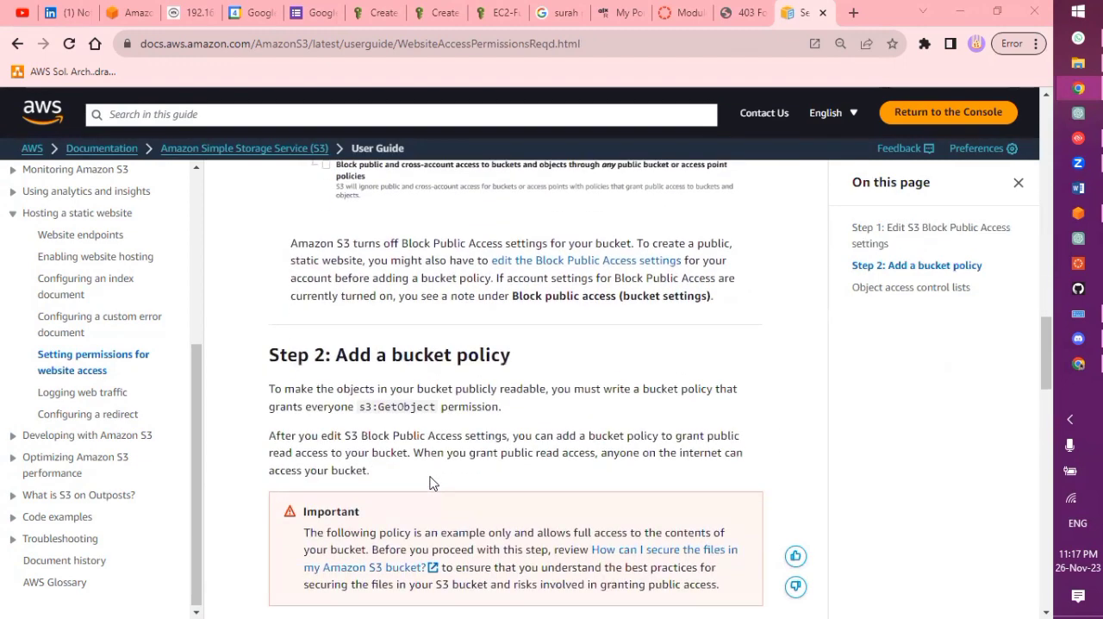
pyautogui.scroll(-5, 432, 481)
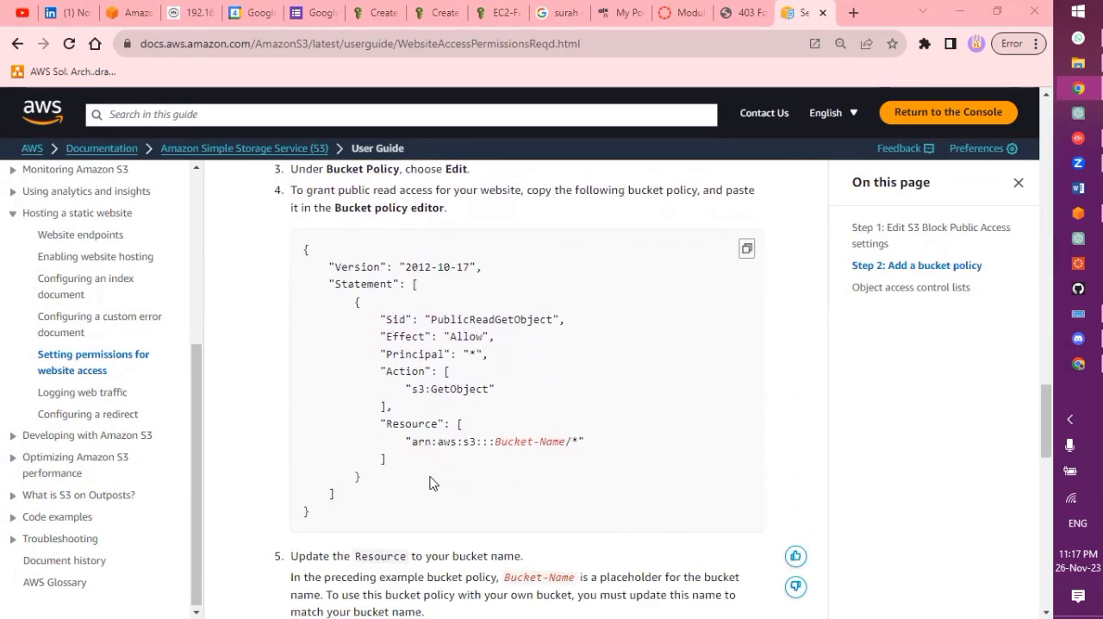
# Read the guide's instructions for editing S3 Block Public Access settings and adding a bucket policy
pyautogui.scroll(12, 366, 262)
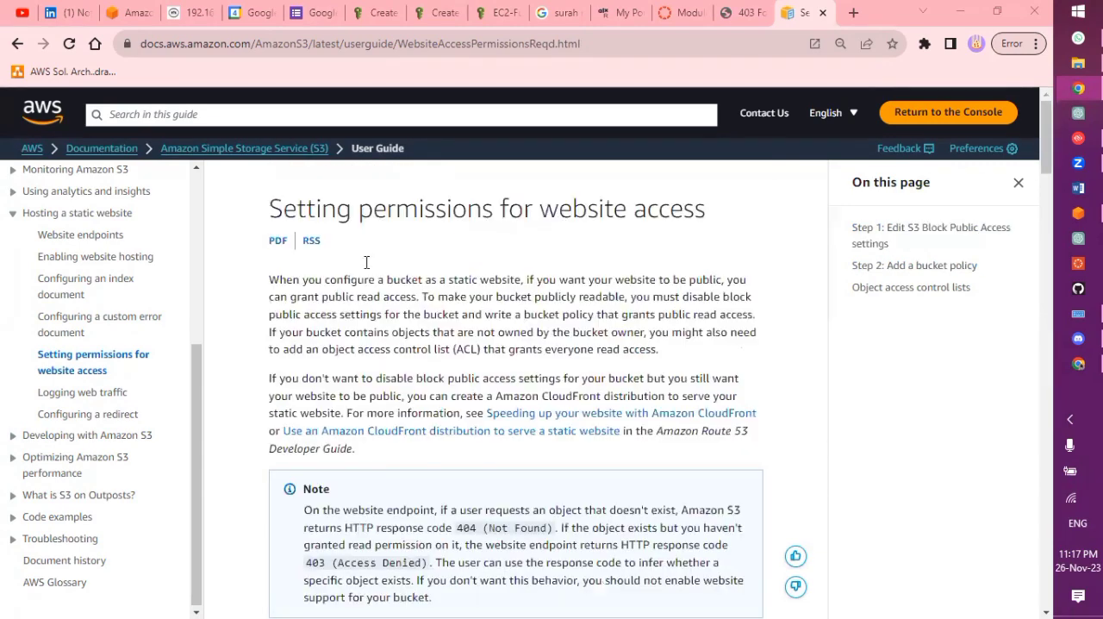
pyautogui.scroll(-5, 370, 384)
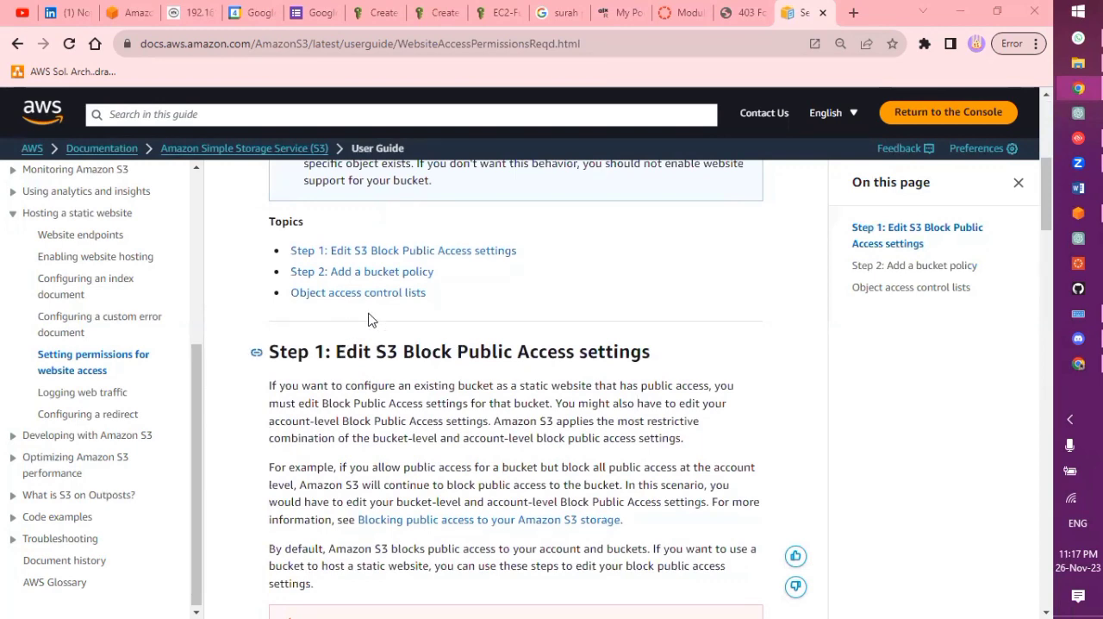
pyautogui.scroll(-1, 394, 380)
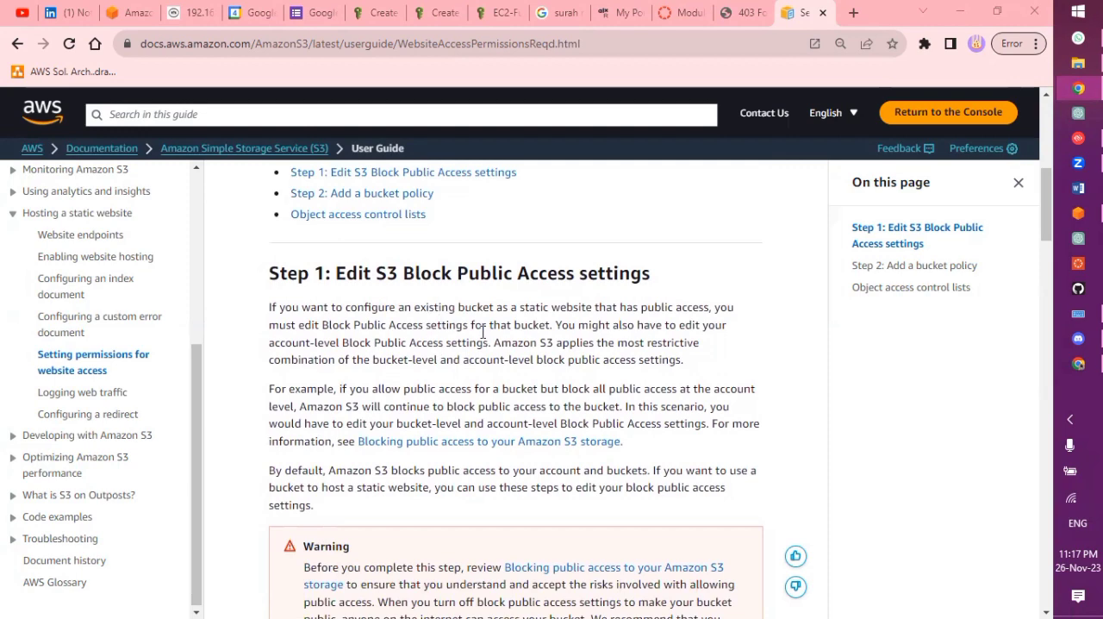
pyautogui.scroll(-8, 427, 340)
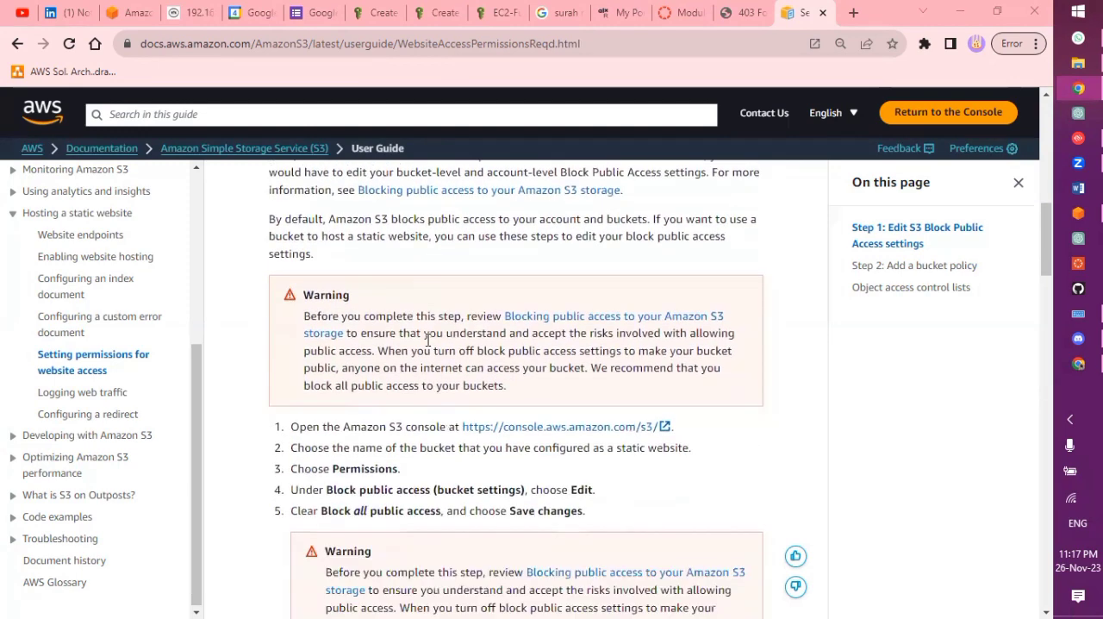
pyautogui.scroll(-3, 428, 340)
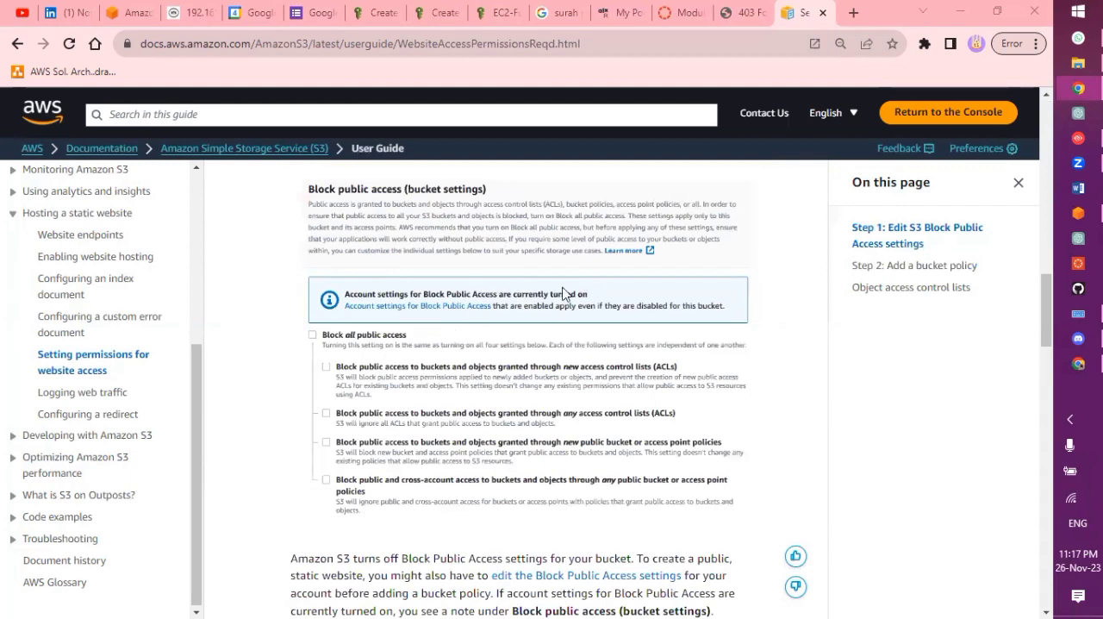
pyautogui.scroll(-1, 442, 330)
pyautogui.scroll(-6, 442, 335)
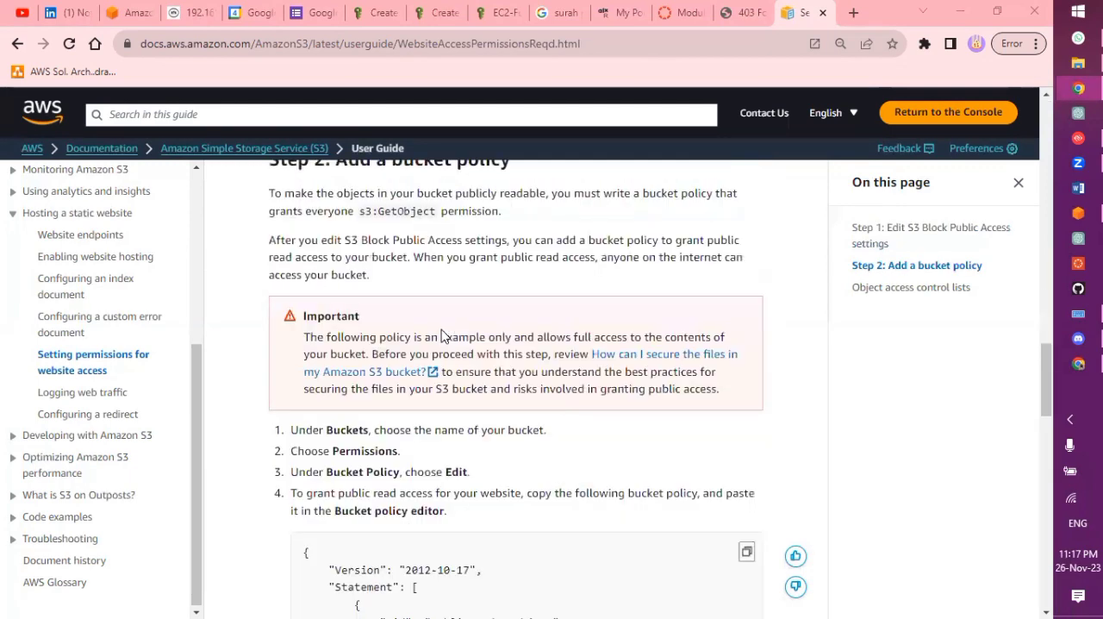
# Copy the PublicReadGetObject example bucket policy and read the instructions for updating its Resource to the bucket name
pyautogui.scroll(-3, 441, 334)
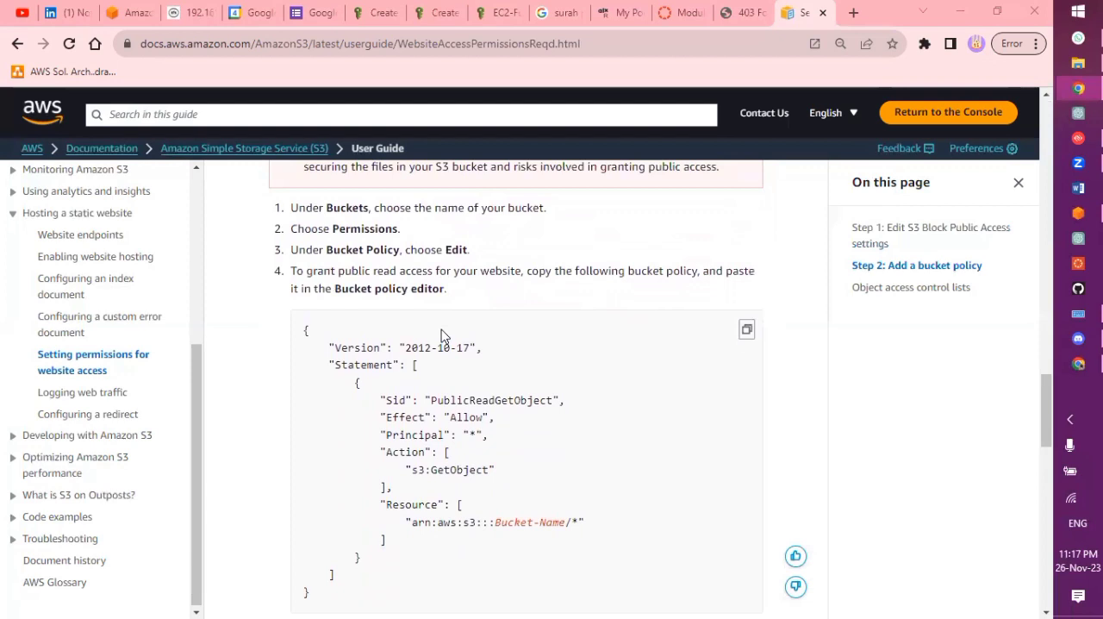
pyautogui.scroll(-1, 442, 363)
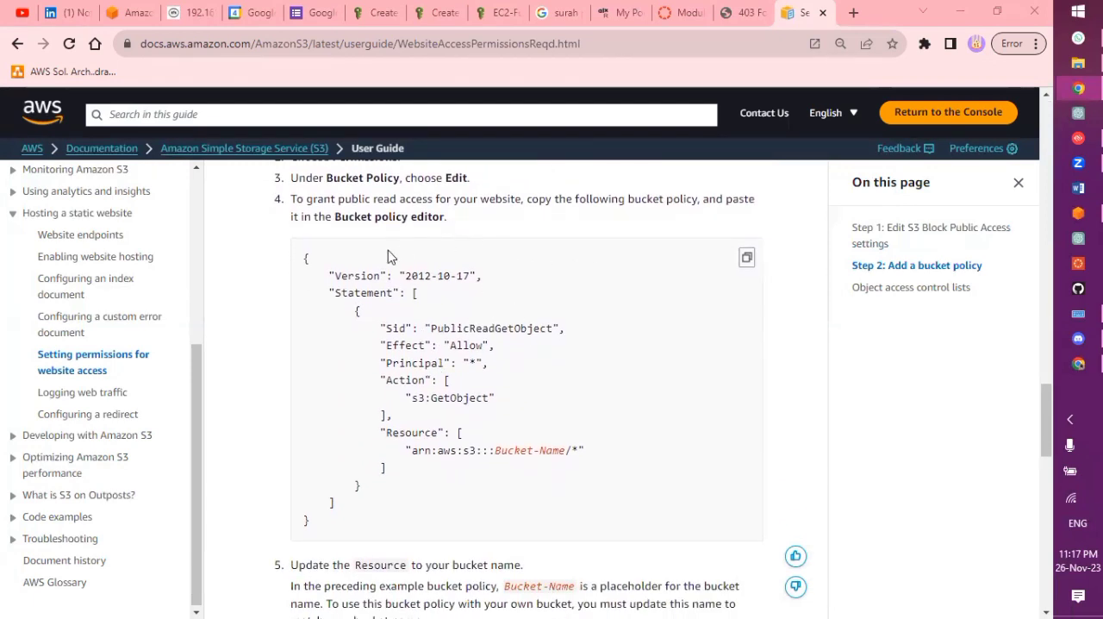
pyautogui.click(746, 256)
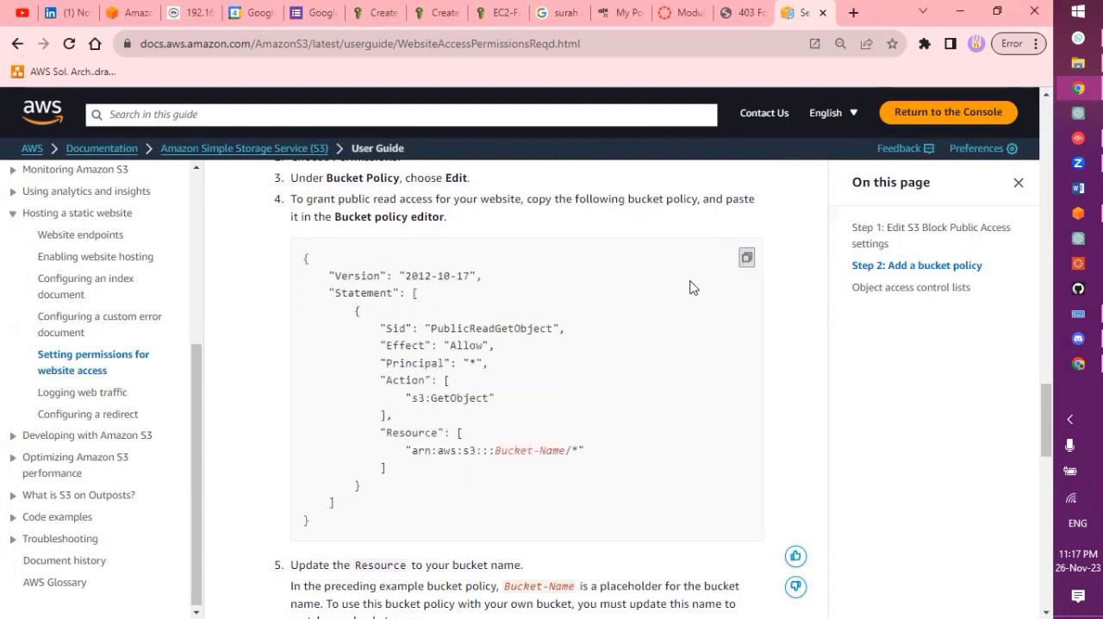
pyautogui.scroll(-1, 517, 447)
pyautogui.scroll(-3, 517, 446)
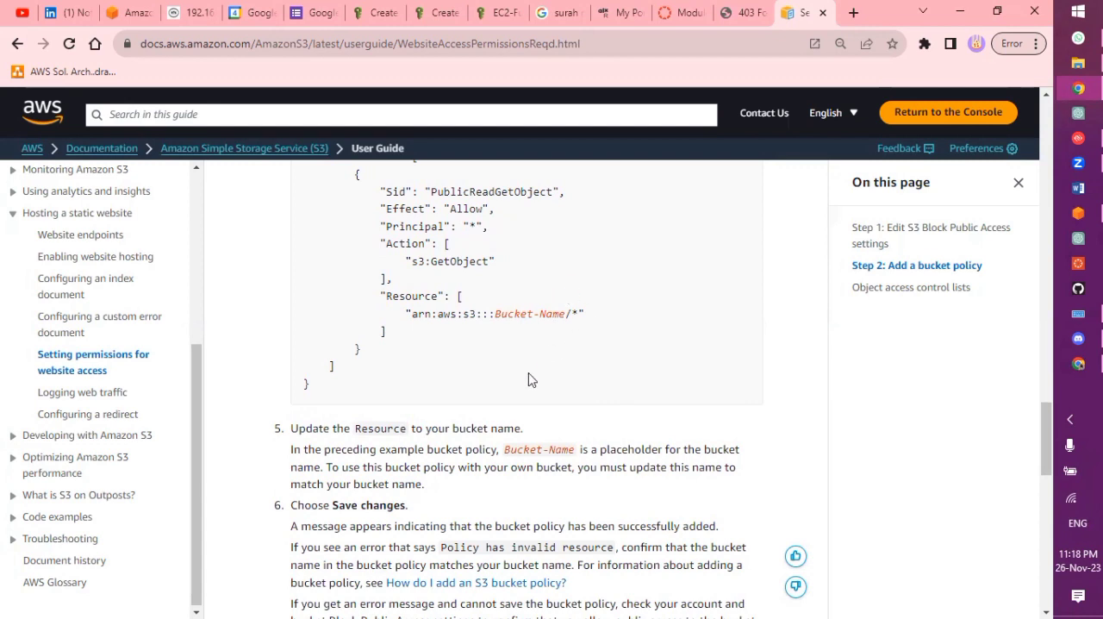
pyautogui.scroll(3, 741, 309)
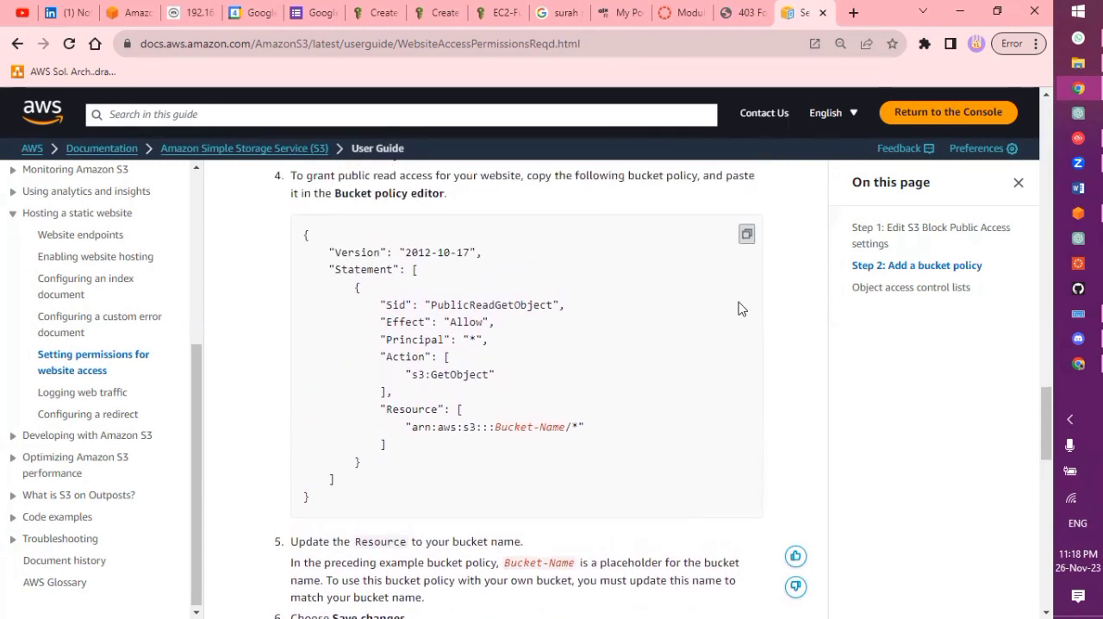
pyautogui.click(750, 238)
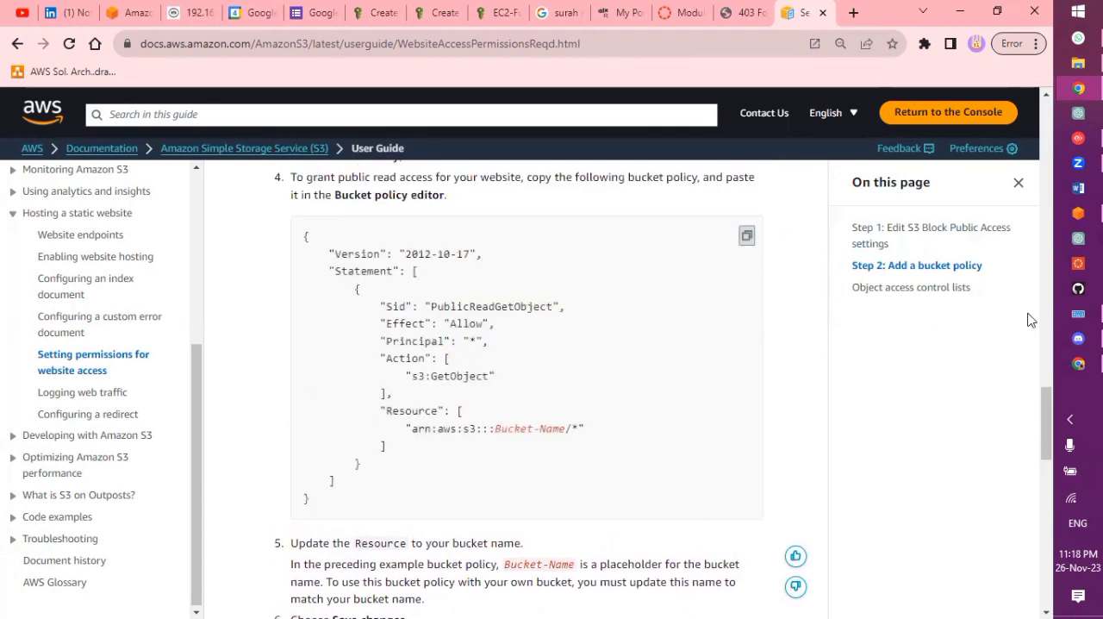
# Switch to the AWS Management Console, paste the copied policy into the bucket policy editor and replace Bucket-Name in its Resource with awscloudclub
pyautogui.click(1078, 214)
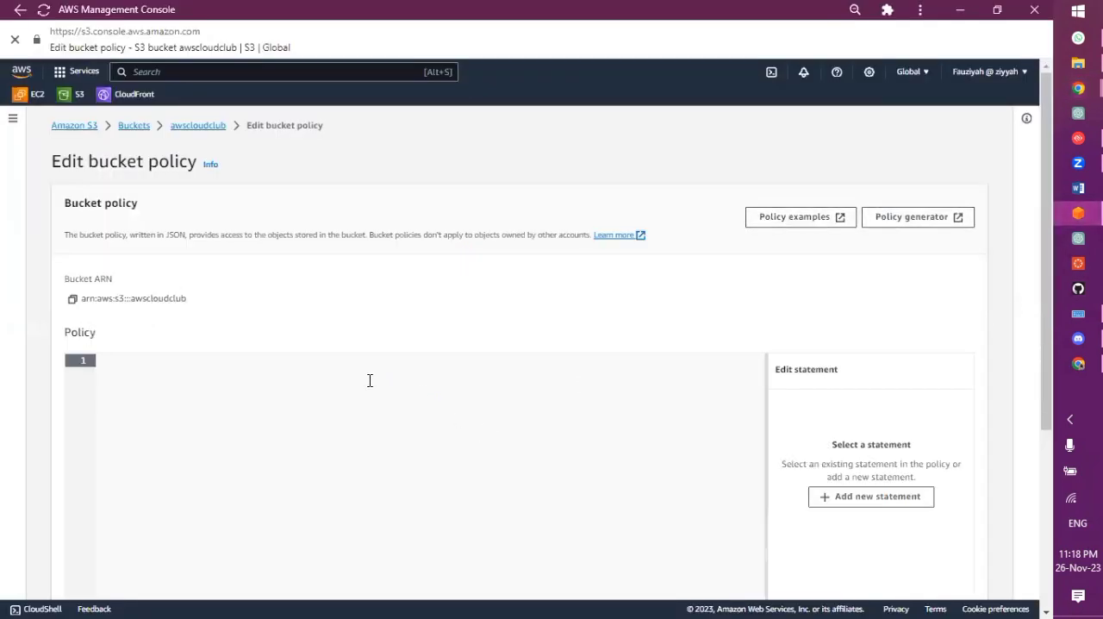
pyautogui.hotkey('ctrl', 'v')
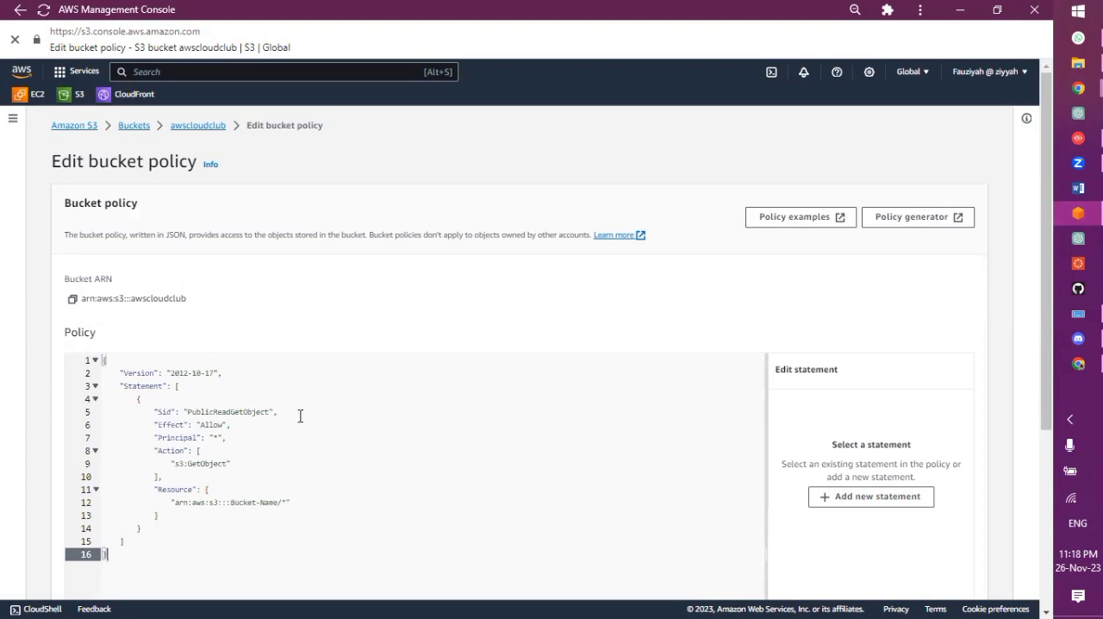
pyautogui.scroll(-2, 293, 421)
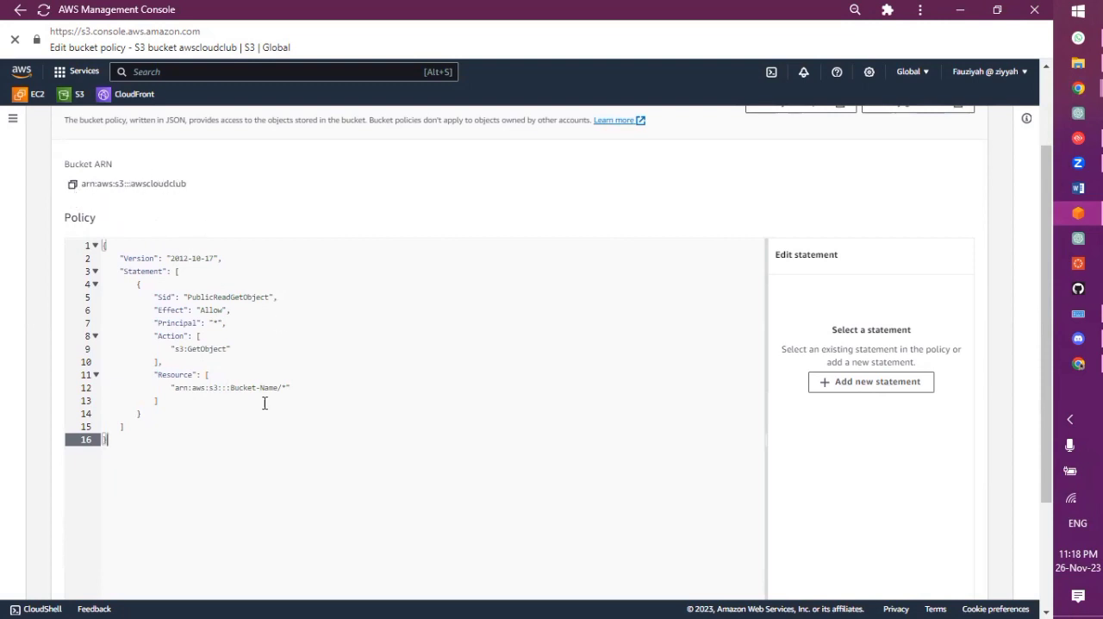
pyautogui.moveTo(231, 388); pyautogui.dragTo(279, 387)
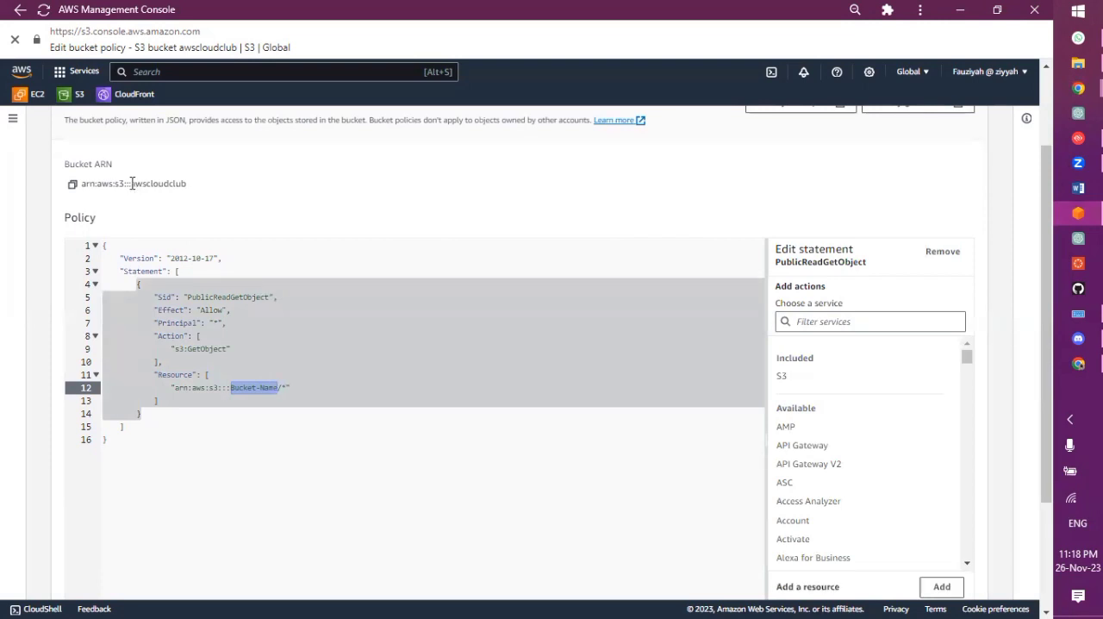
pyautogui.moveTo(131, 184); pyautogui.dragTo(187, 185)
pyautogui.click(229, 386)
pyautogui.moveTo(231, 387); pyautogui.dragTo(278, 388)
pyautogui.hotkey('ctrl', 'v')
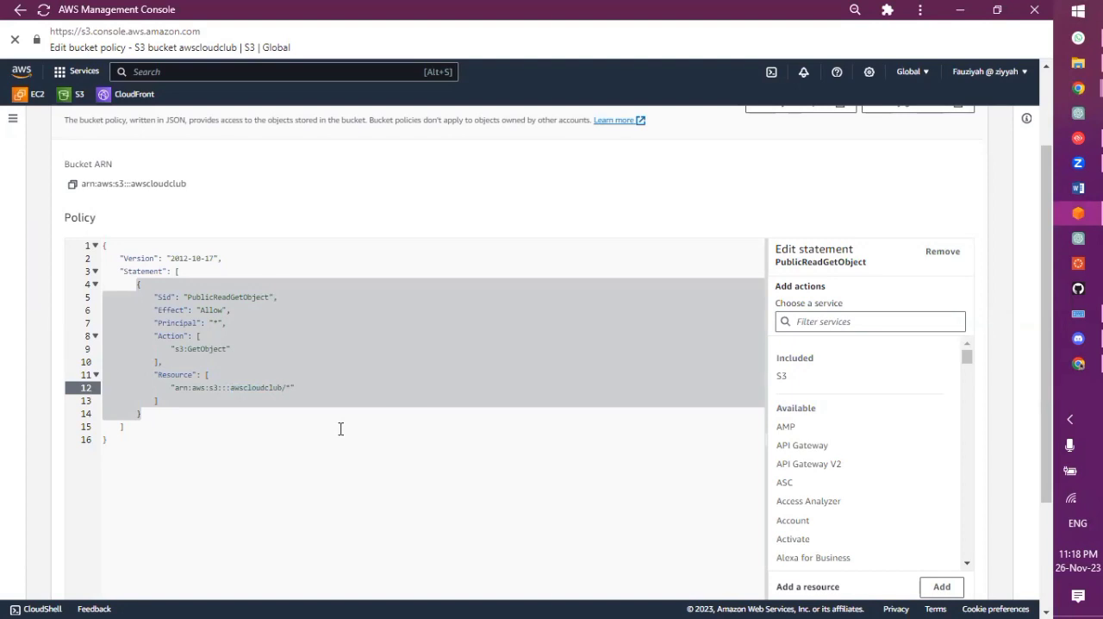
# Open the AWS Policy Generator from the bucket policy page and set the policy type to S3 Bucket Policy
pyautogui.scroll(2, 341, 428)
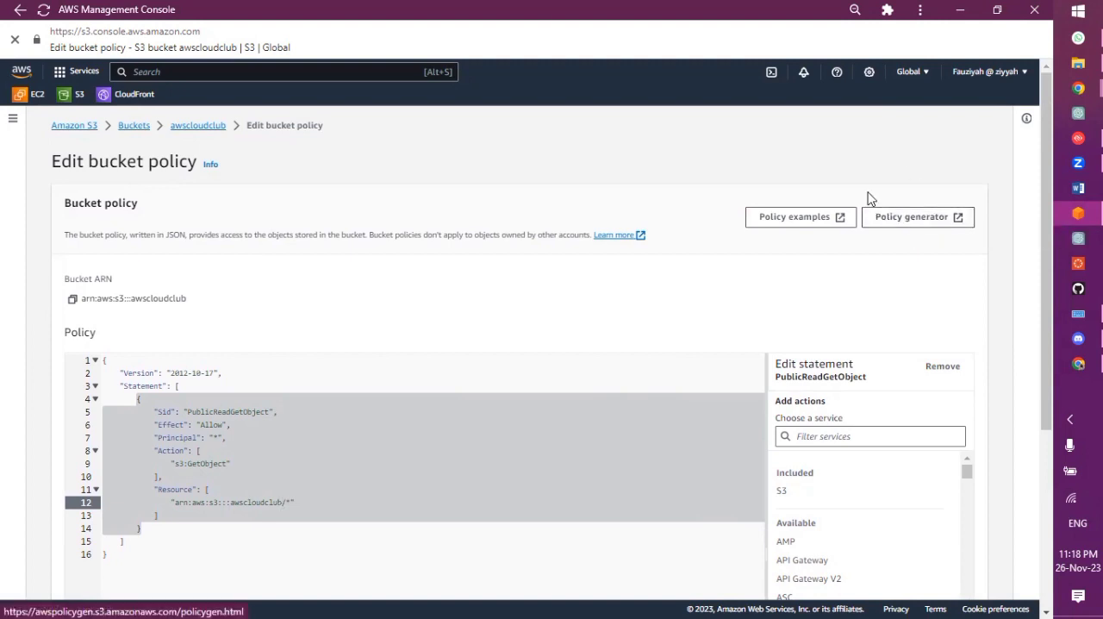
pyautogui.click(913, 226)
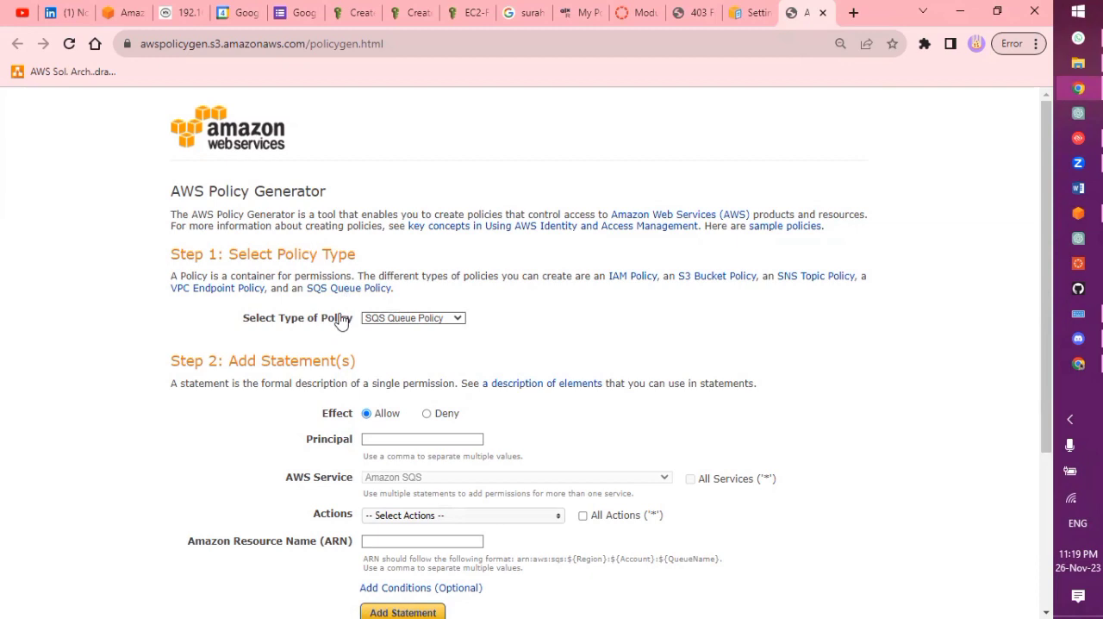
pyautogui.click(431, 320)
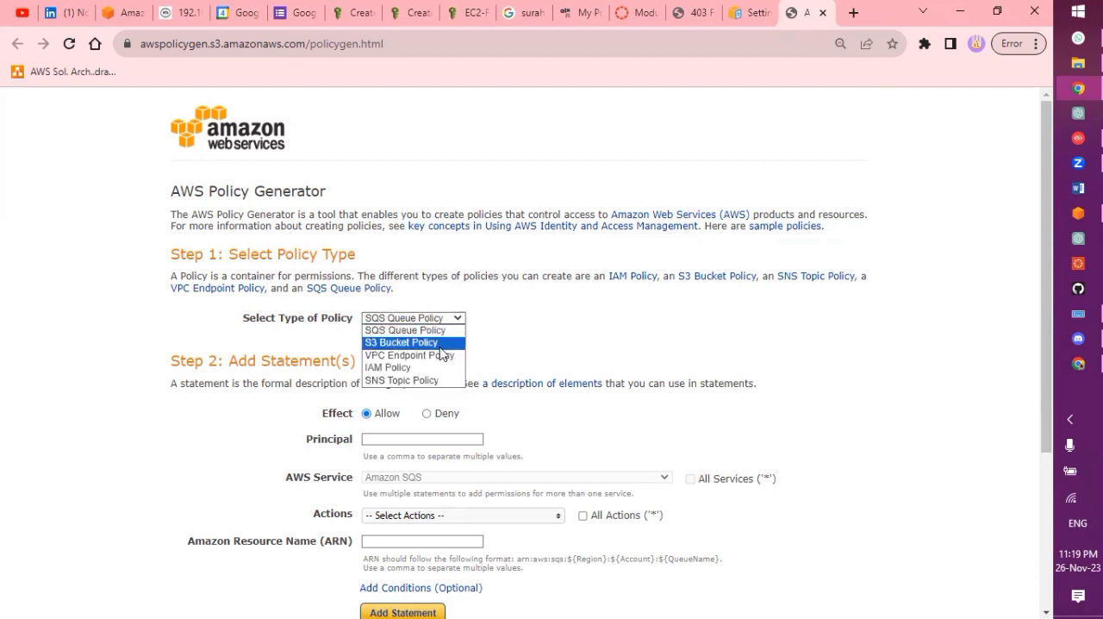
pyautogui.click(432, 344)
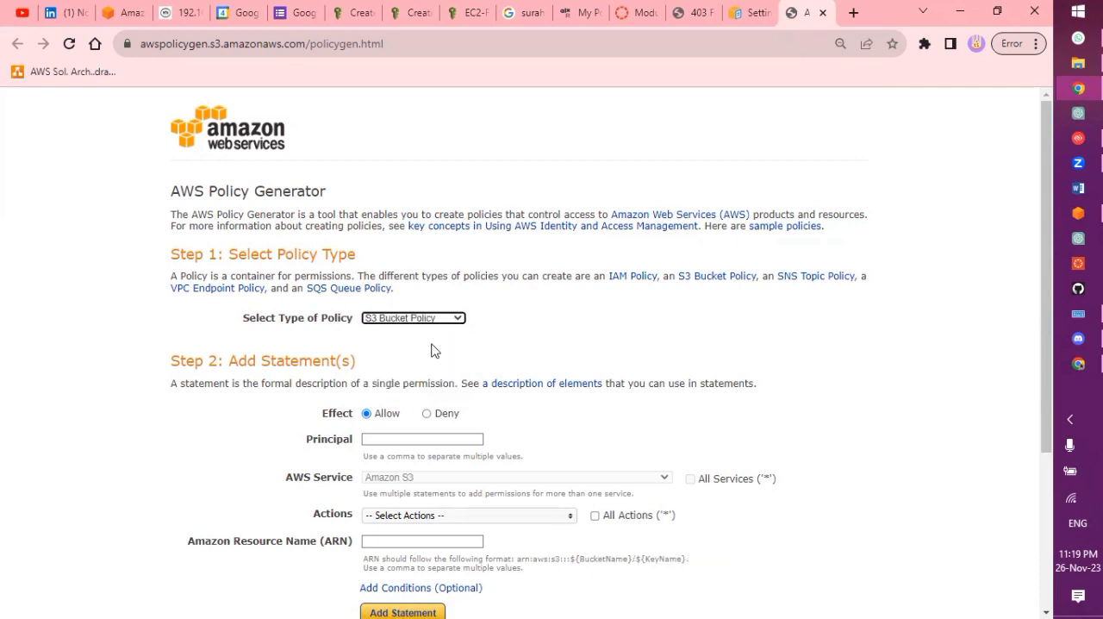
# Set the statement's Principal to * with the effect left at Allow, and enlarge the page to 125%
pyautogui.scroll(-1, 434, 350)
pyautogui.scroll(-2, 433, 350)
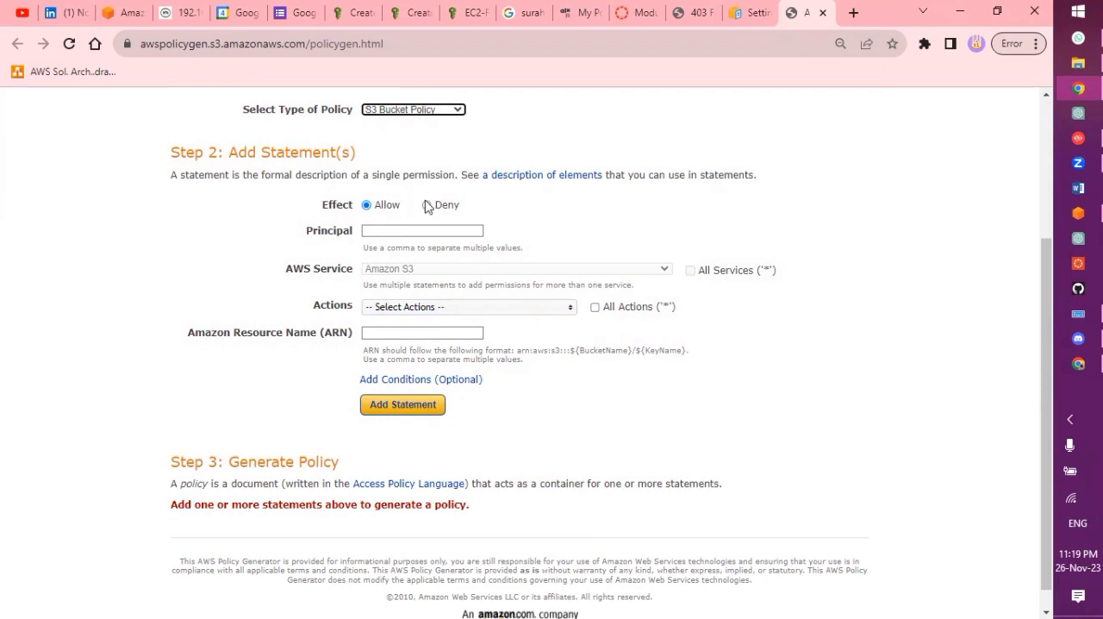
pyautogui.click(388, 231)
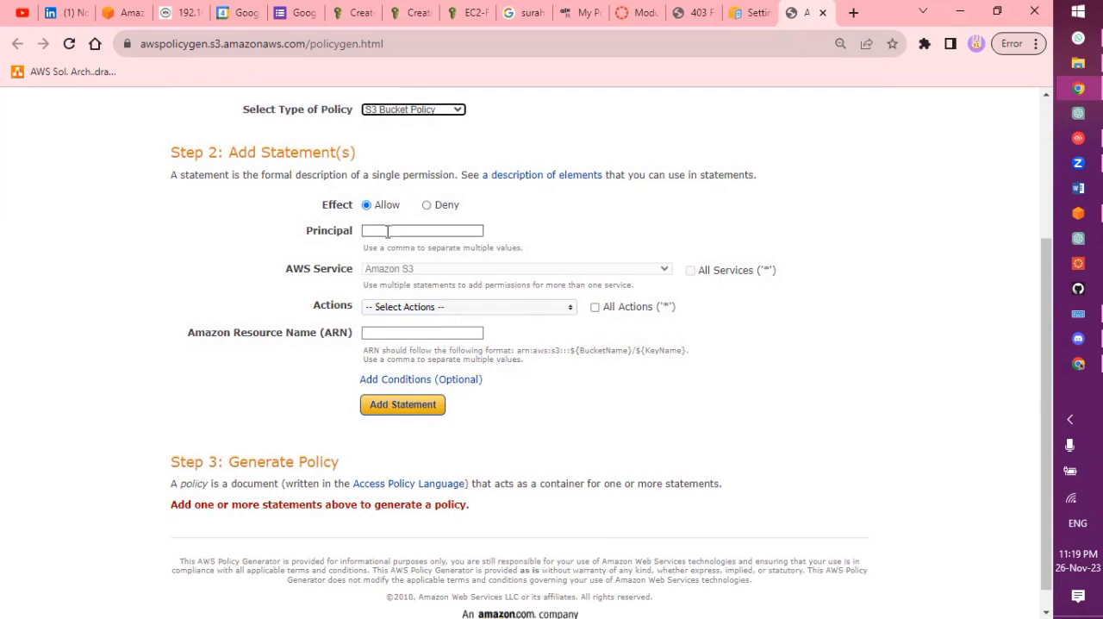
pyautogui.click(388, 231)
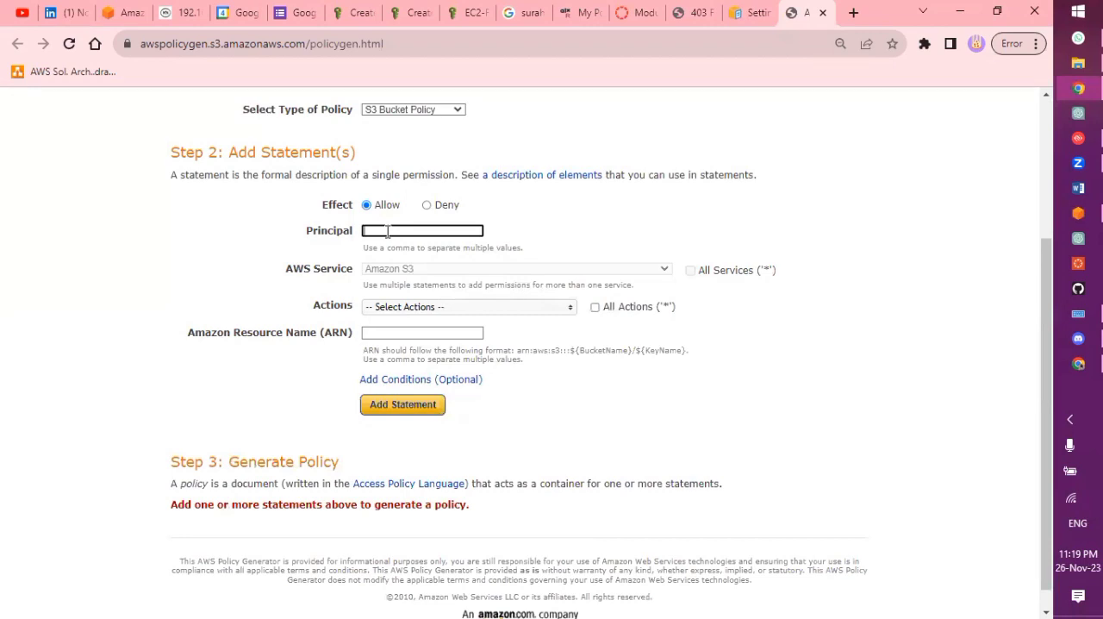
pyautogui.press('Return')
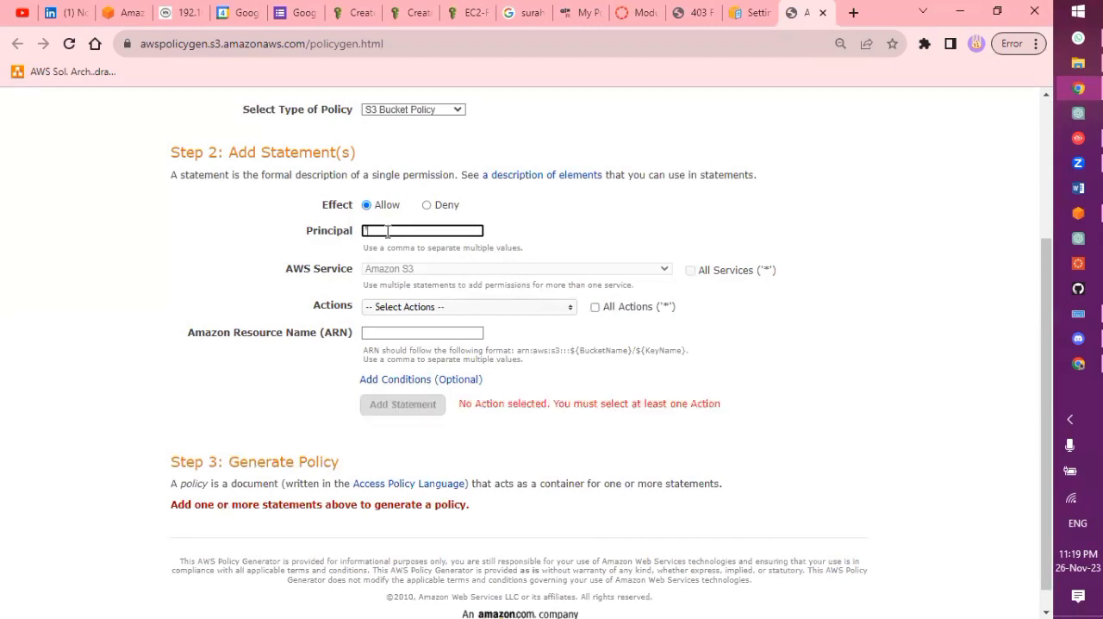
pyautogui.hotkey('ctrl', '+')
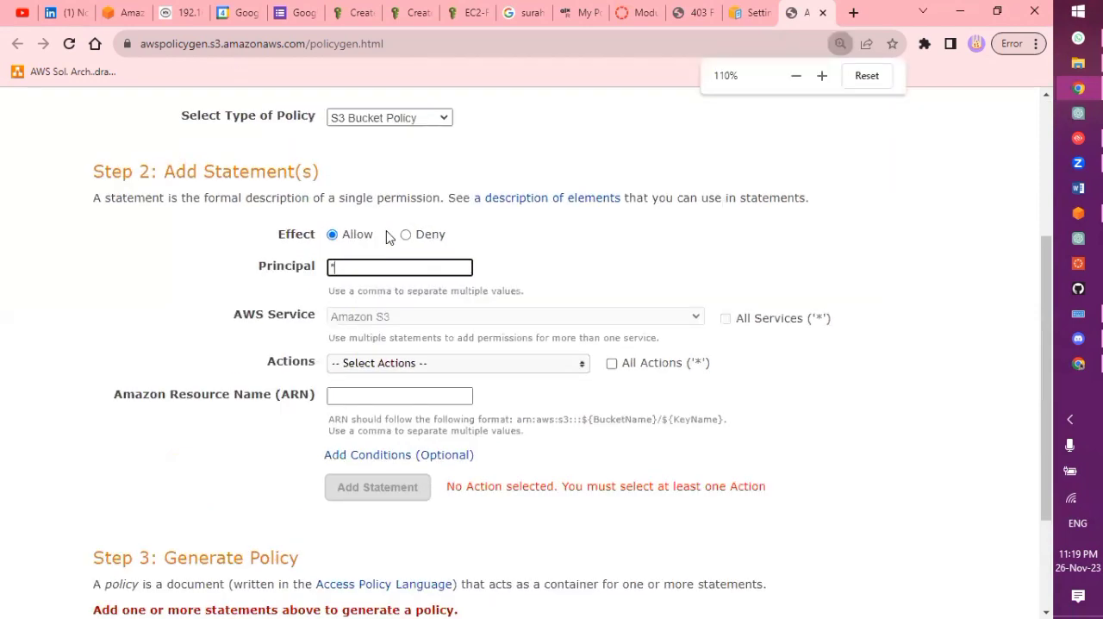
pyautogui.hotkey('ctrl', '+')
pyautogui.hotkey('ctrl', '+')
pyautogui.hotkey('ctrl', '+')
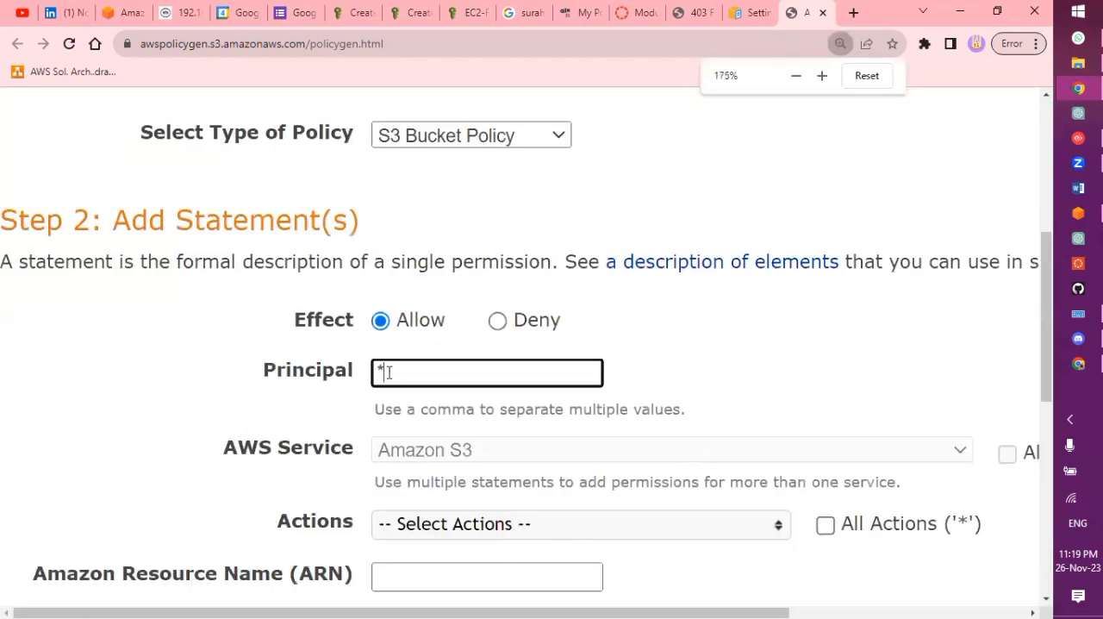
pyautogui.hotkey('ctrl', '0')
pyautogui.hotkey('ctrl', '+')
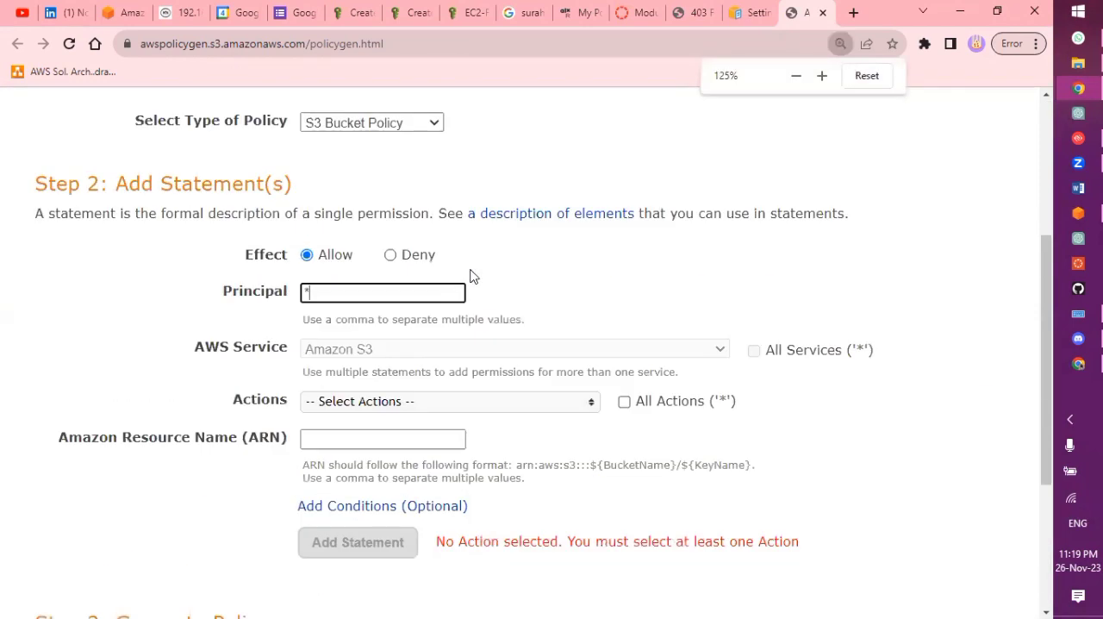
pyautogui.hotkey('ctrl', '+')
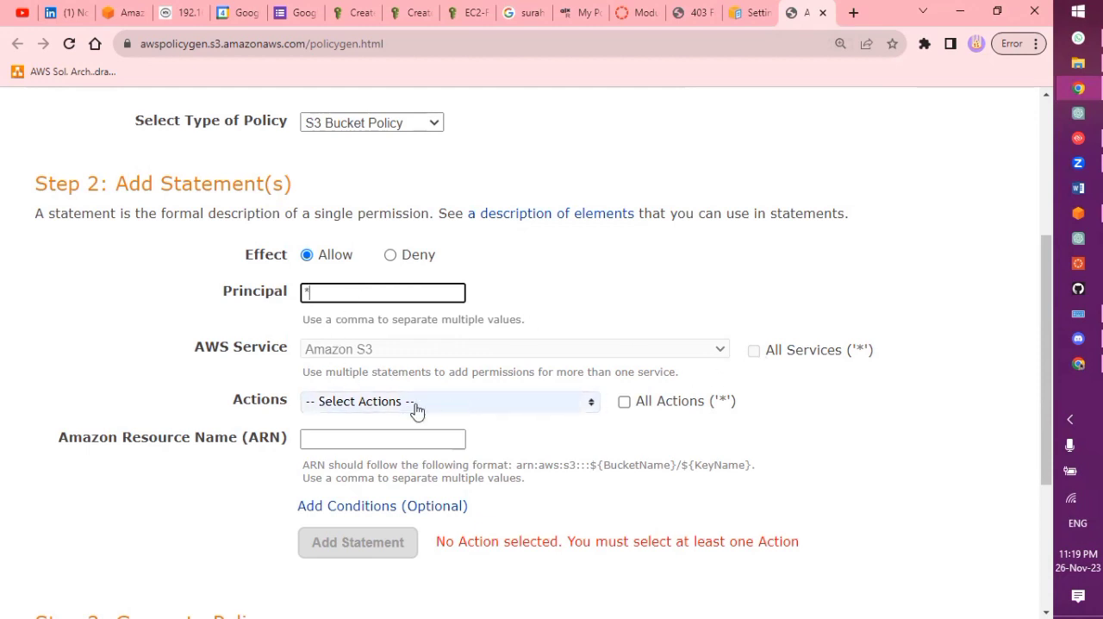
# Select GetObject as the only action of the Amazon S3 policy statement
pyautogui.click(450, 401)
pyautogui.scroll(-1, 446, 520)
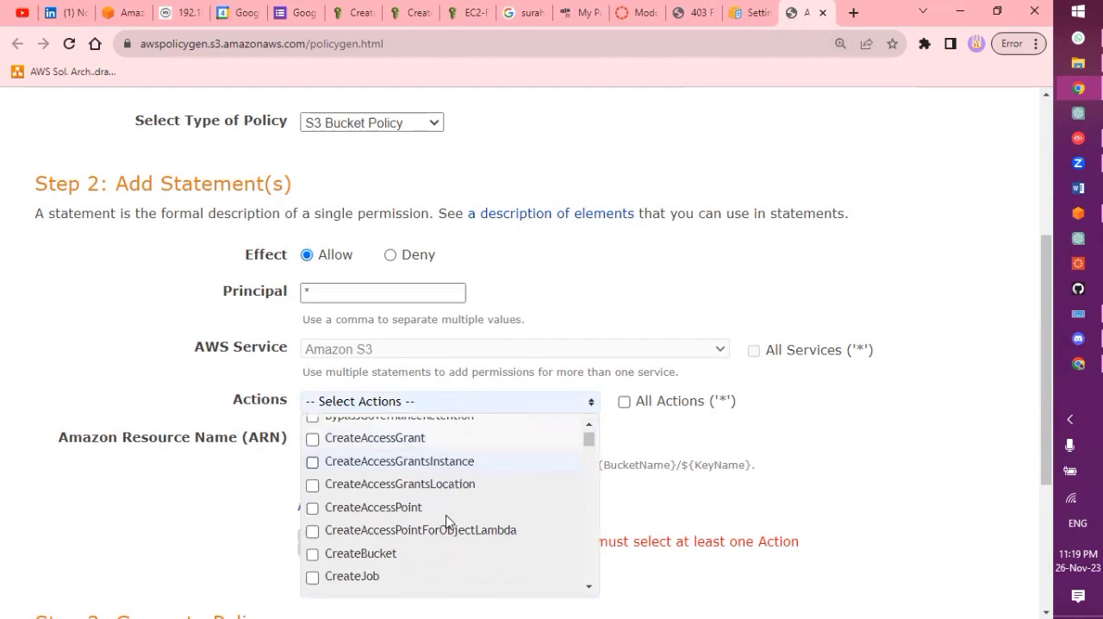
pyautogui.scroll(-10, 447, 521)
pyautogui.scroll(-10, 447, 520)
pyautogui.scroll(-10, 446, 521)
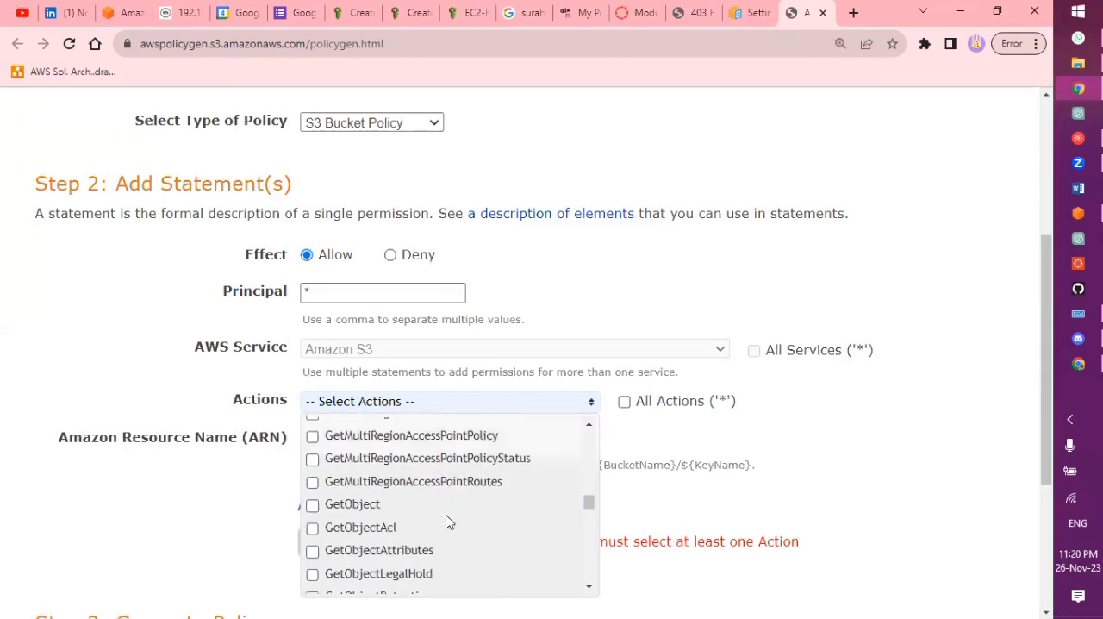
pyautogui.scroll(-2, 446, 520)
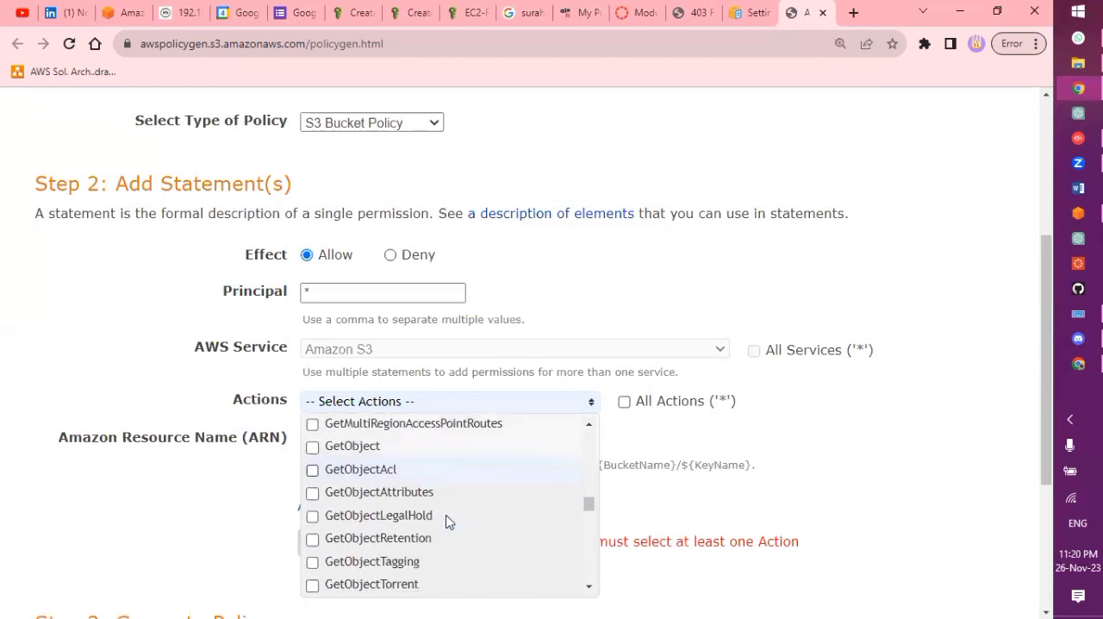
pyautogui.click(355, 448)
pyautogui.click(802, 448)
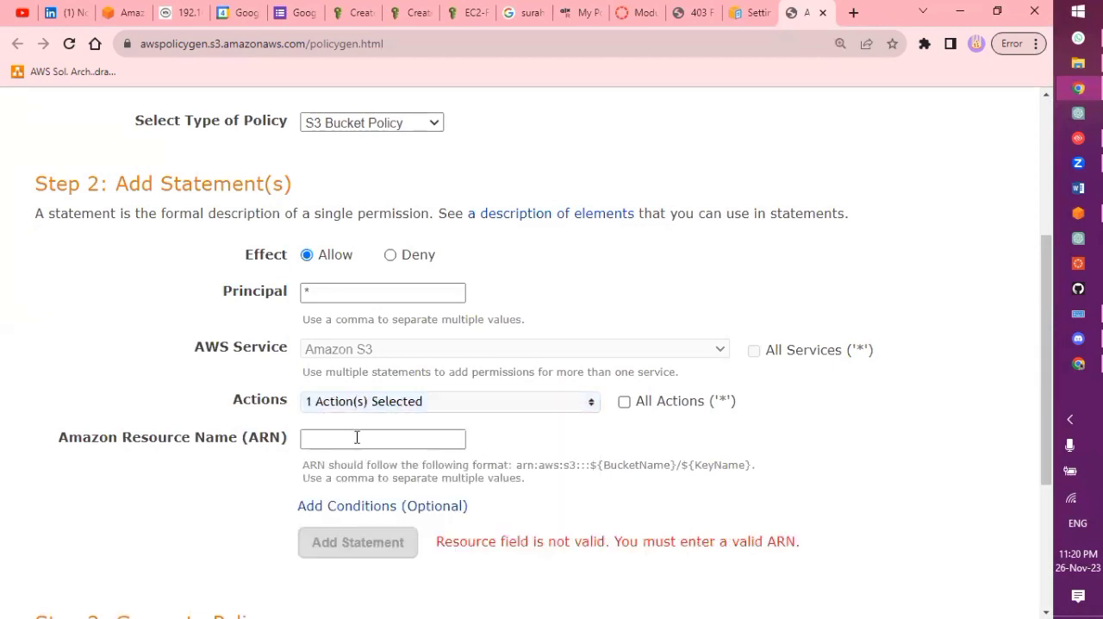
# Copy the bucket ARN from the AWS Management Console and set the statement's Amazon Resource Name to arn:aws:s3:::awscloudclub/*
pyautogui.scroll(-1, 835, 460)
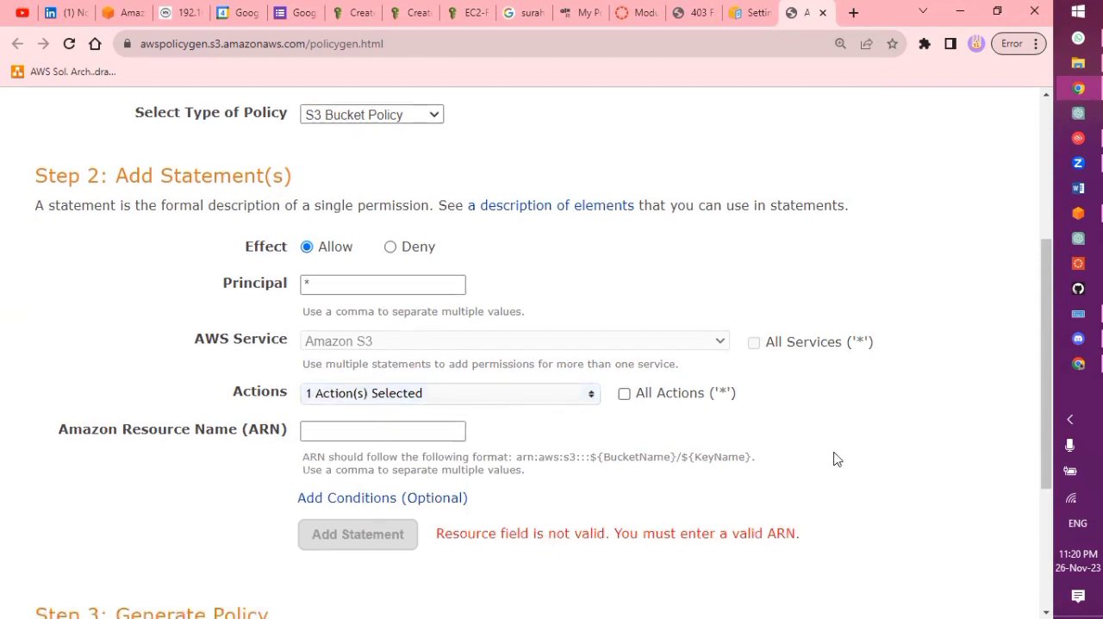
pyautogui.scroll(-1, 834, 459)
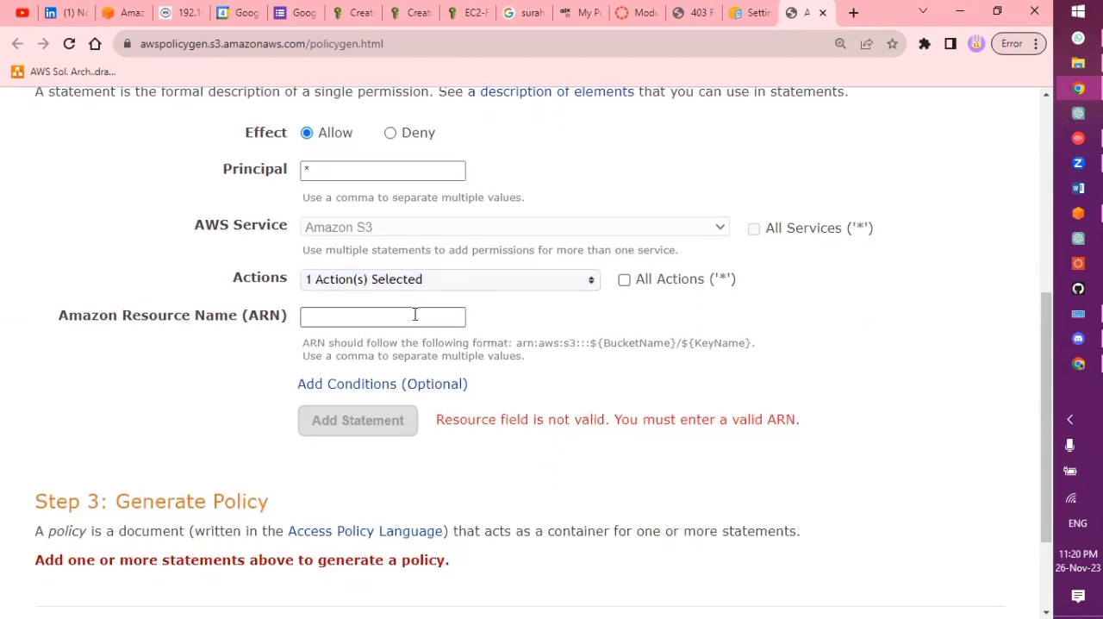
pyautogui.click(1079, 214)
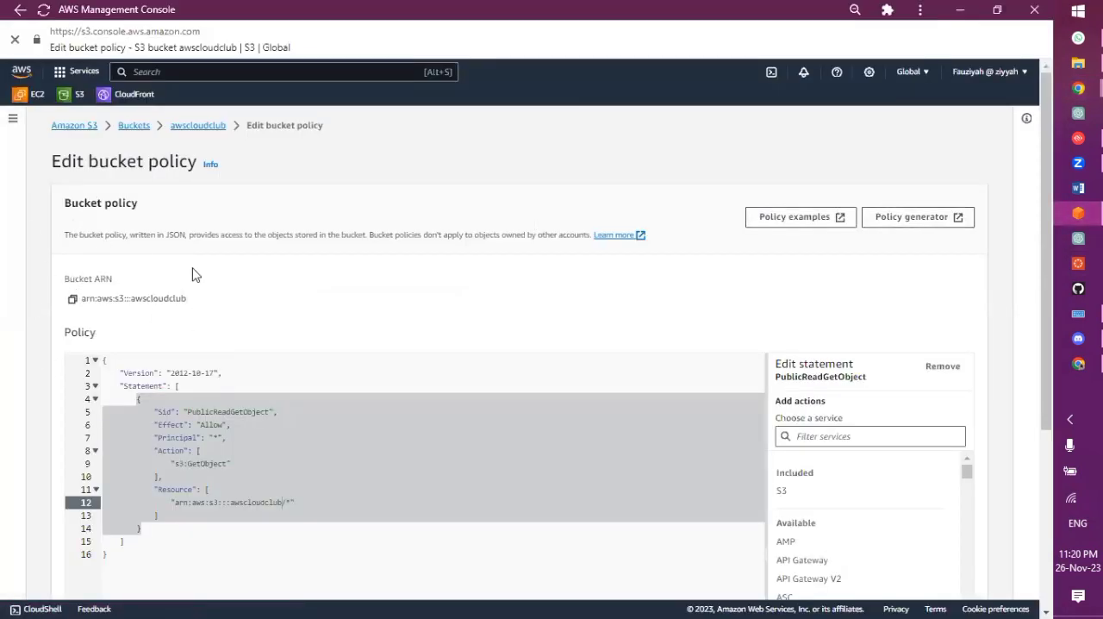
pyautogui.click(73, 301)
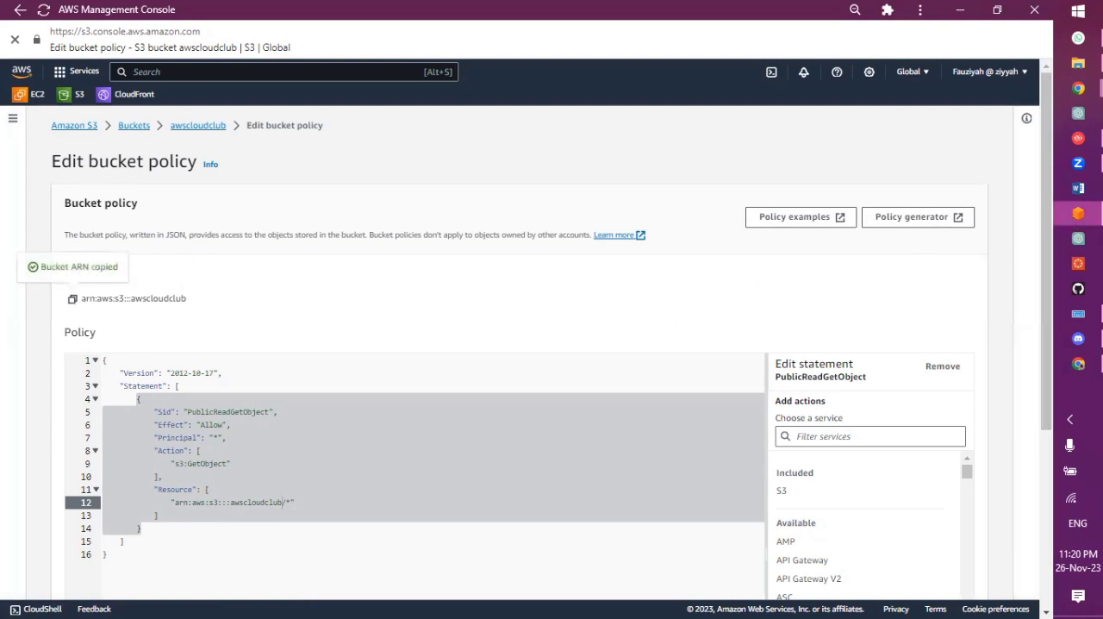
pyautogui.click(1079, 214)
pyautogui.click(443, 319)
pyautogui.click(443, 319)
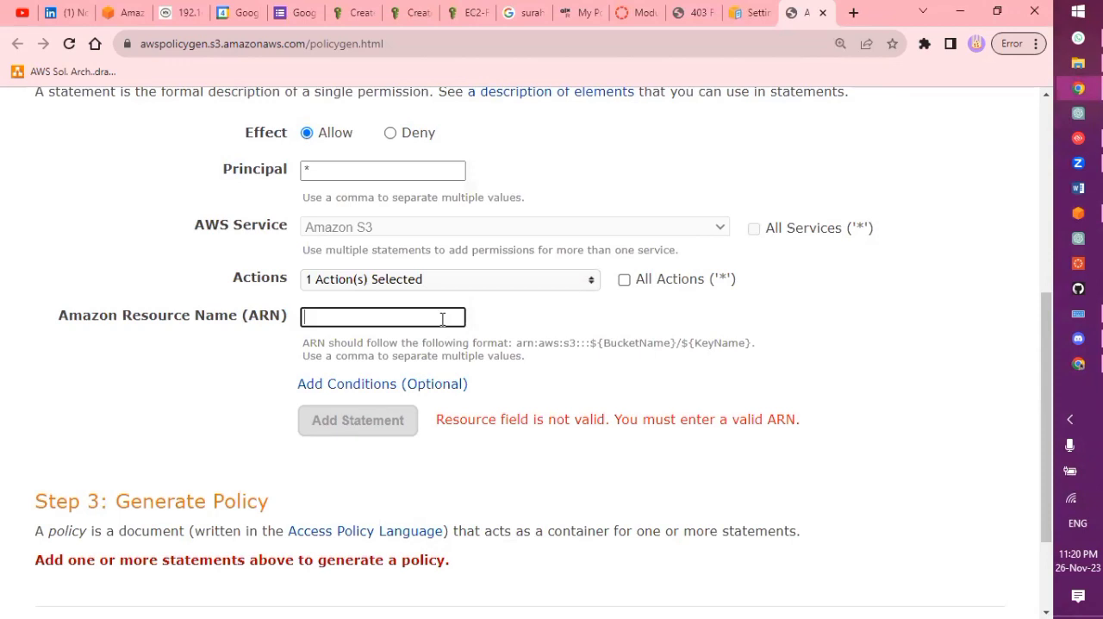
pyautogui.hotkey('ctrl', 'v')
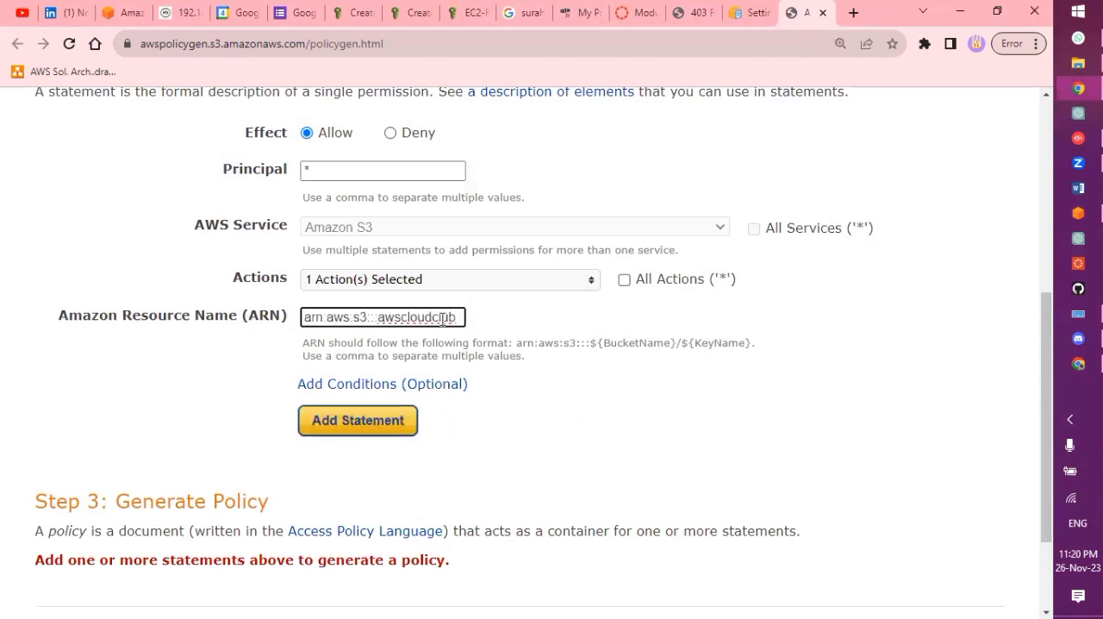
pyautogui.write('/*')
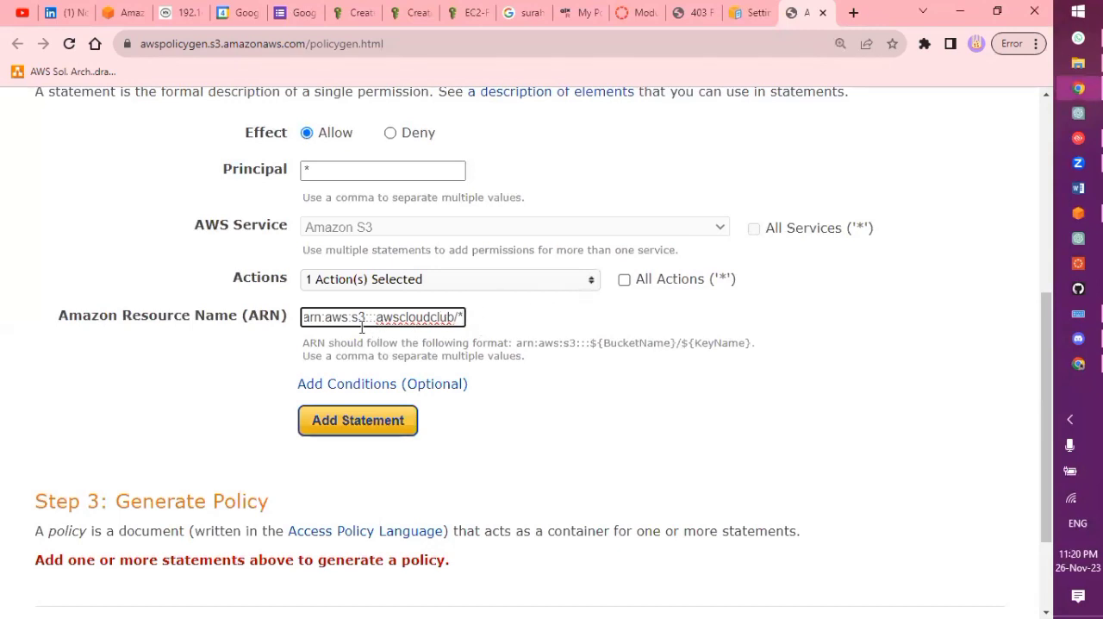
# Add the completed statement, then generate the policy and select its entire JSON text
pyautogui.click(392, 426)
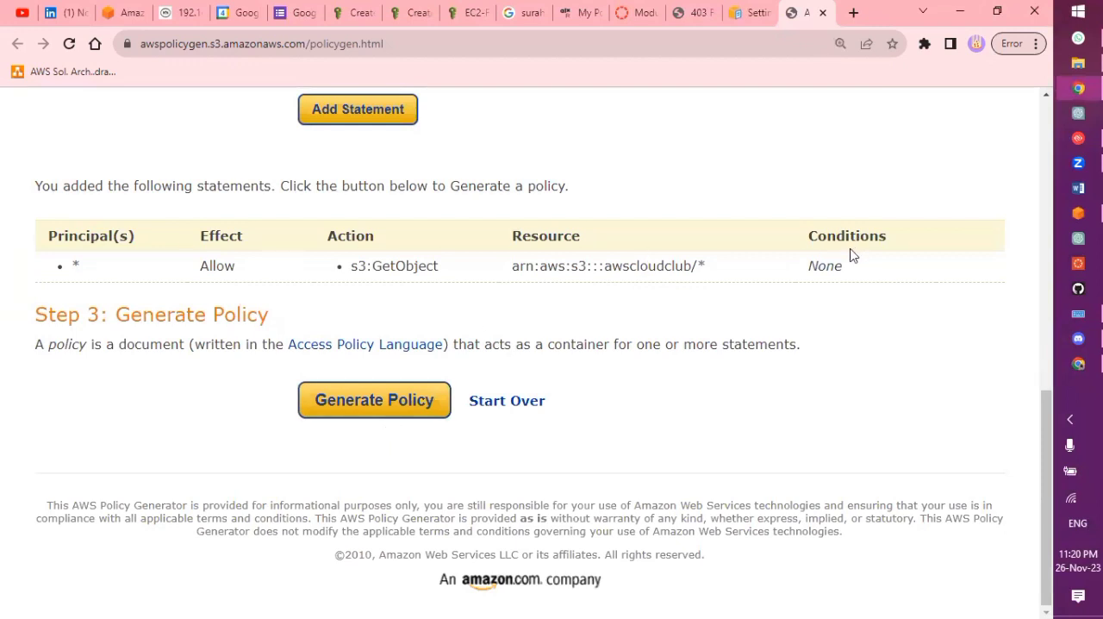
pyautogui.click(407, 412)
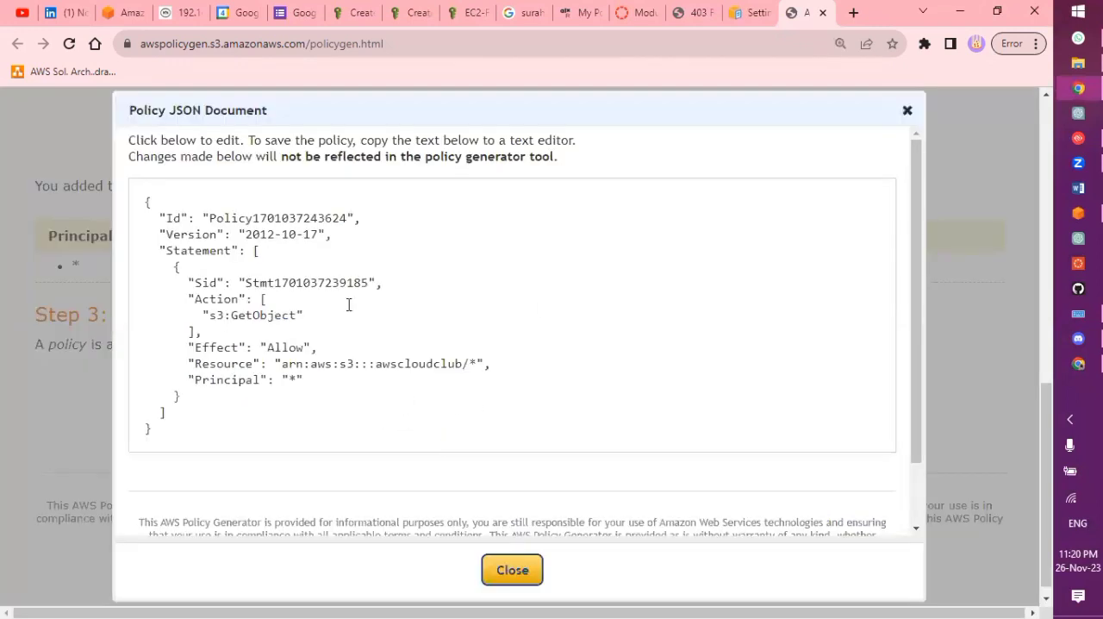
pyautogui.click(381, 416)
pyautogui.hotkey('ctrl', 'a')
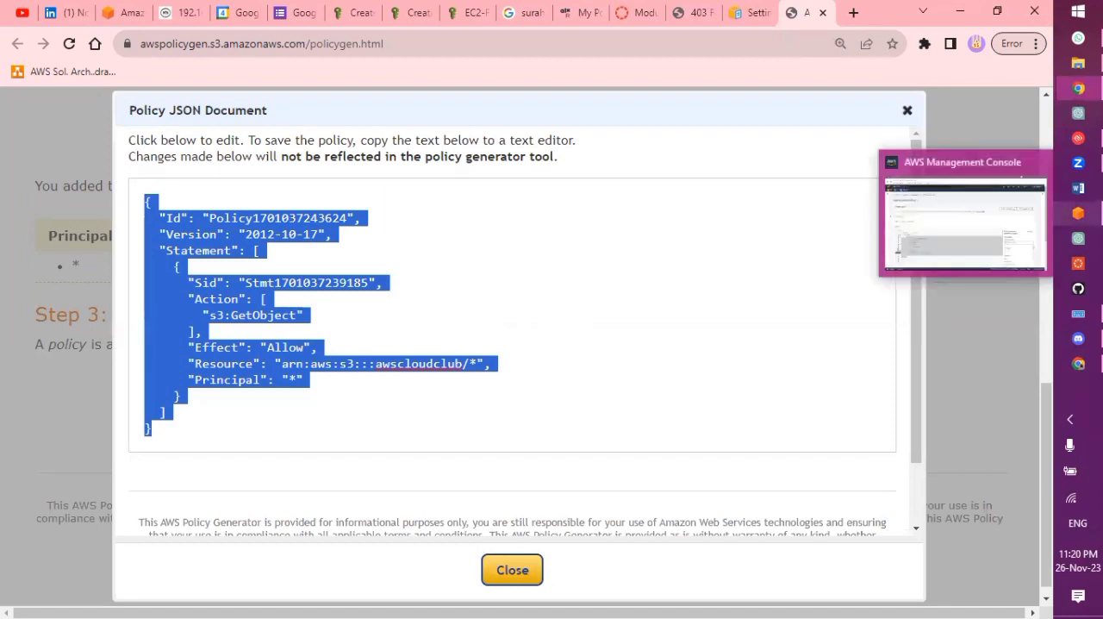
# Switch to the AWS Management Console and replace the entire awscloudclub bucket policy with the JSON copied from the policy generator
pyautogui.click(1078, 213)
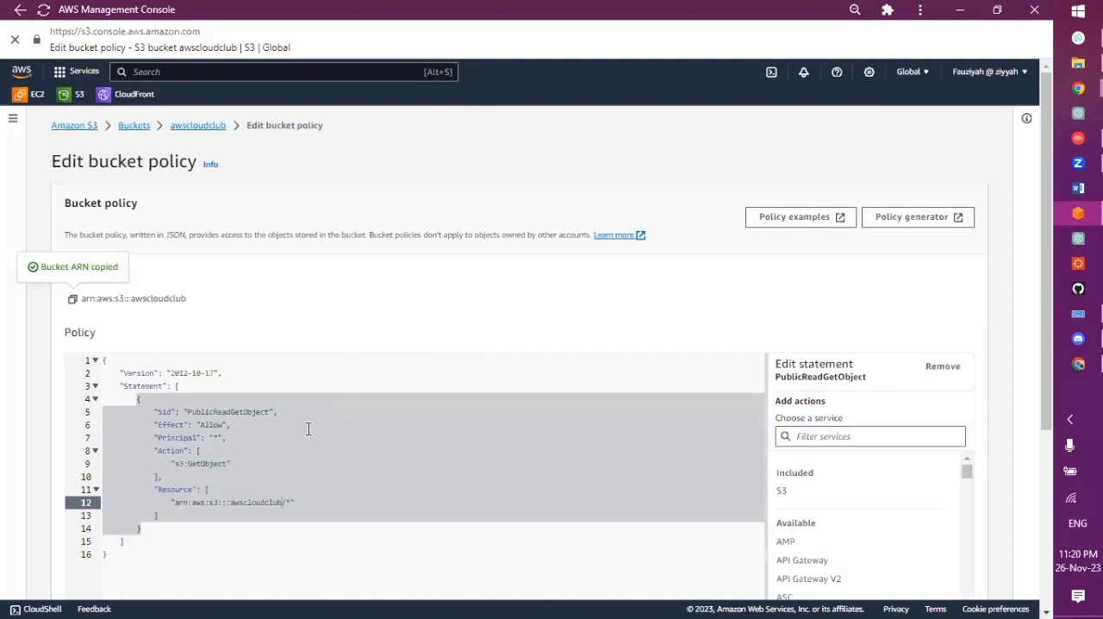
pyautogui.scroll(-3, 288, 451)
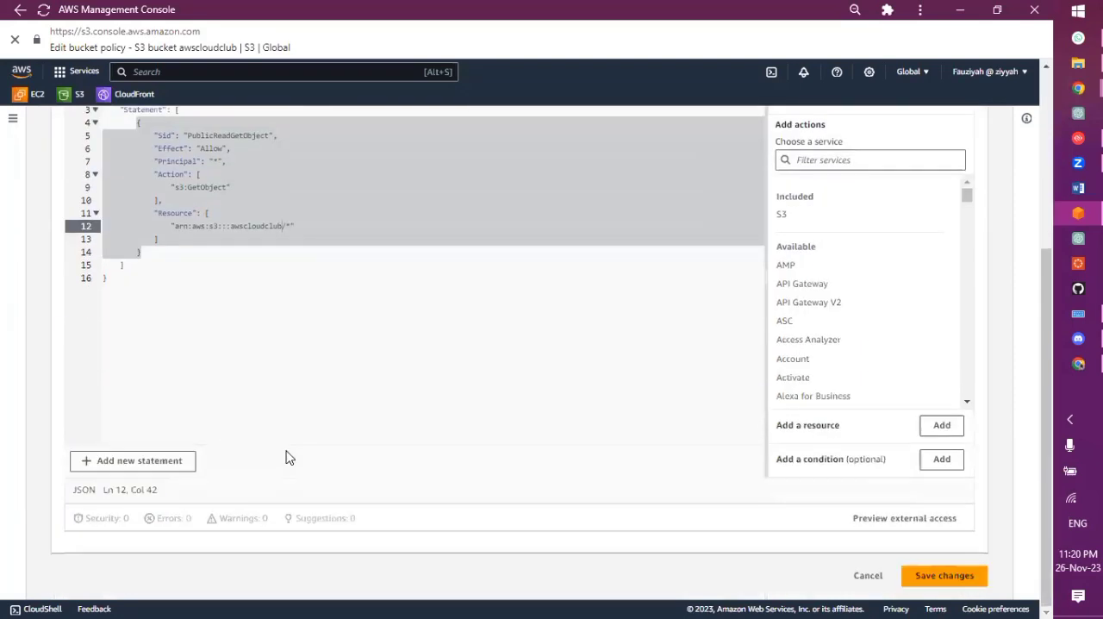
pyautogui.scroll(1, 288, 452)
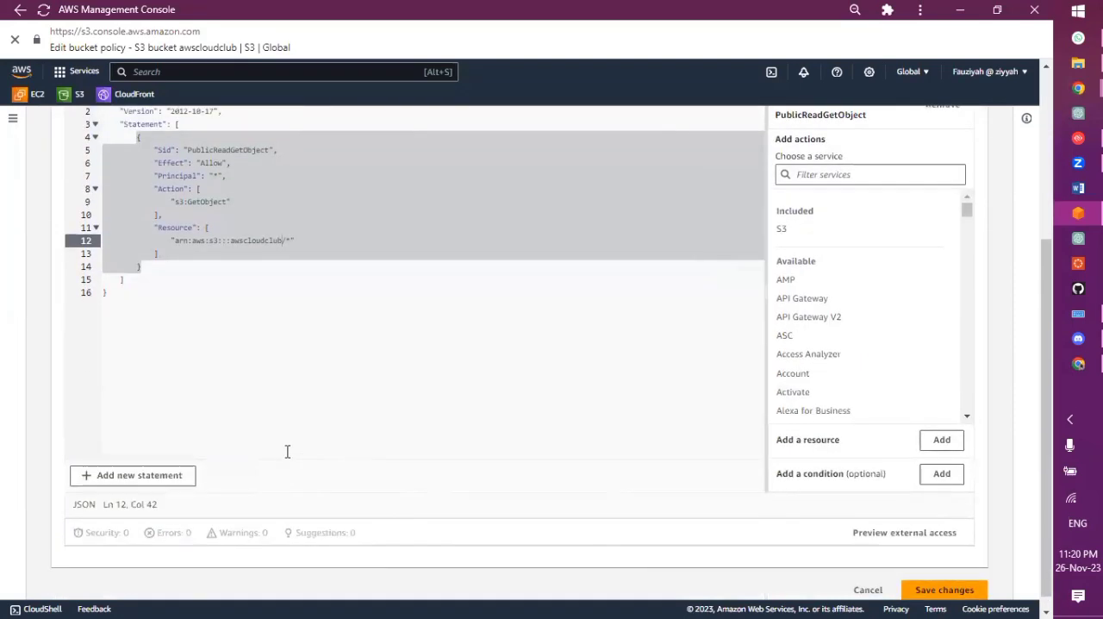
pyautogui.click(285, 362)
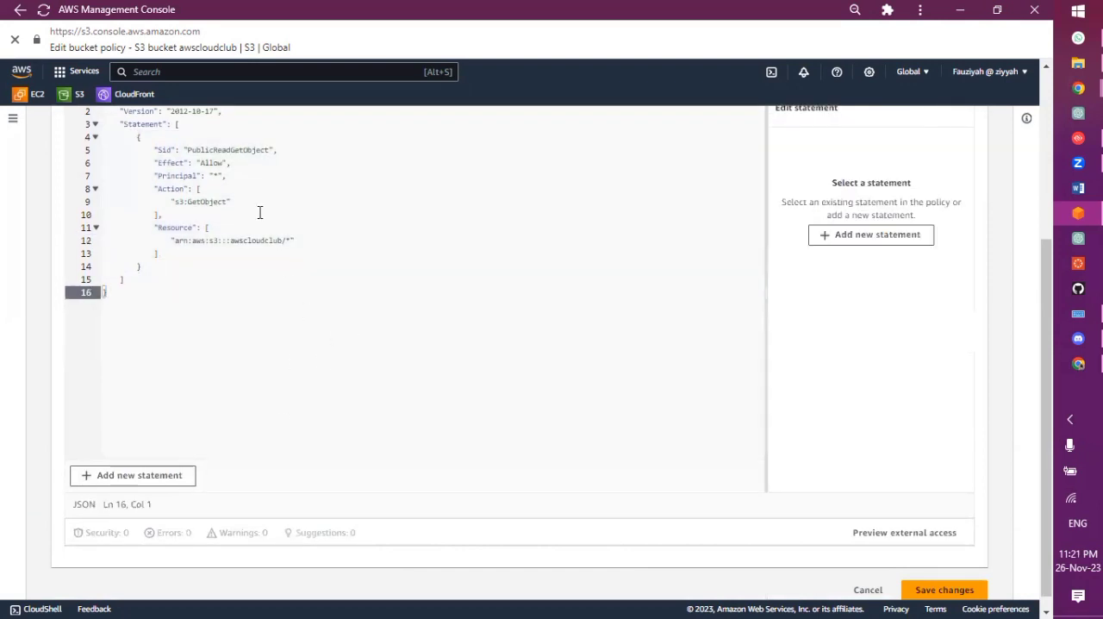
pyautogui.scroll(3, 260, 212)
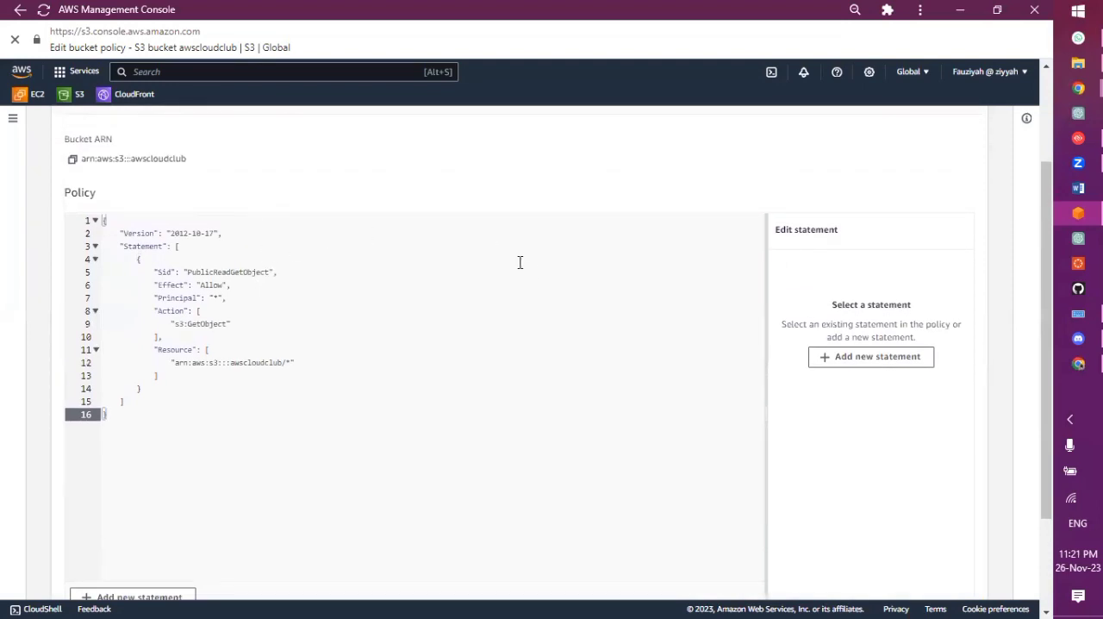
pyautogui.scroll(-3, 299, 302)
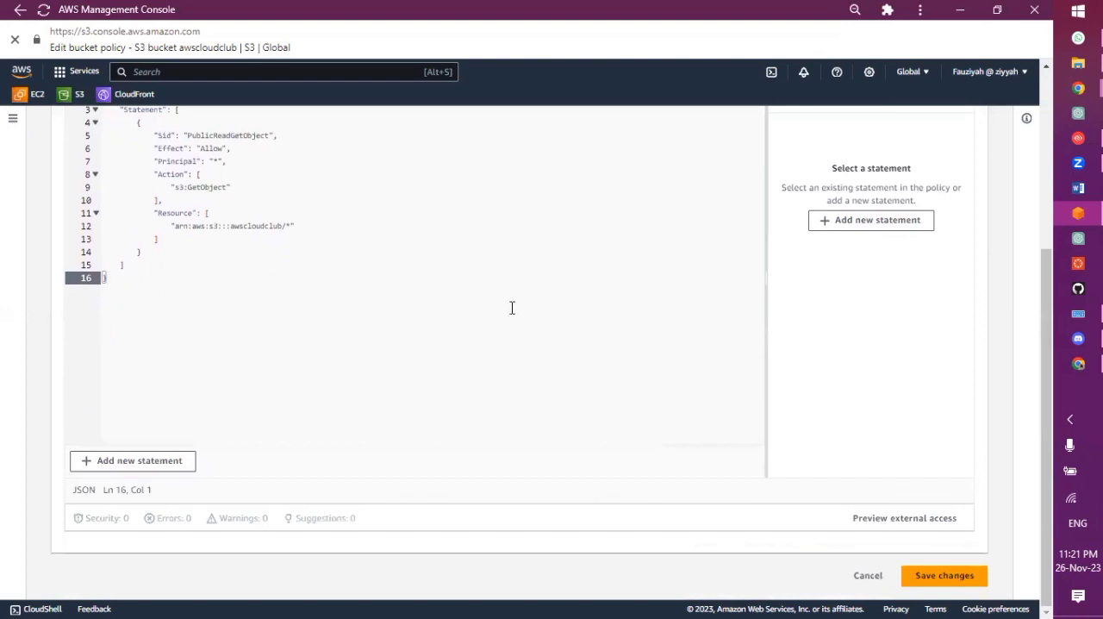
pyautogui.click(310, 258)
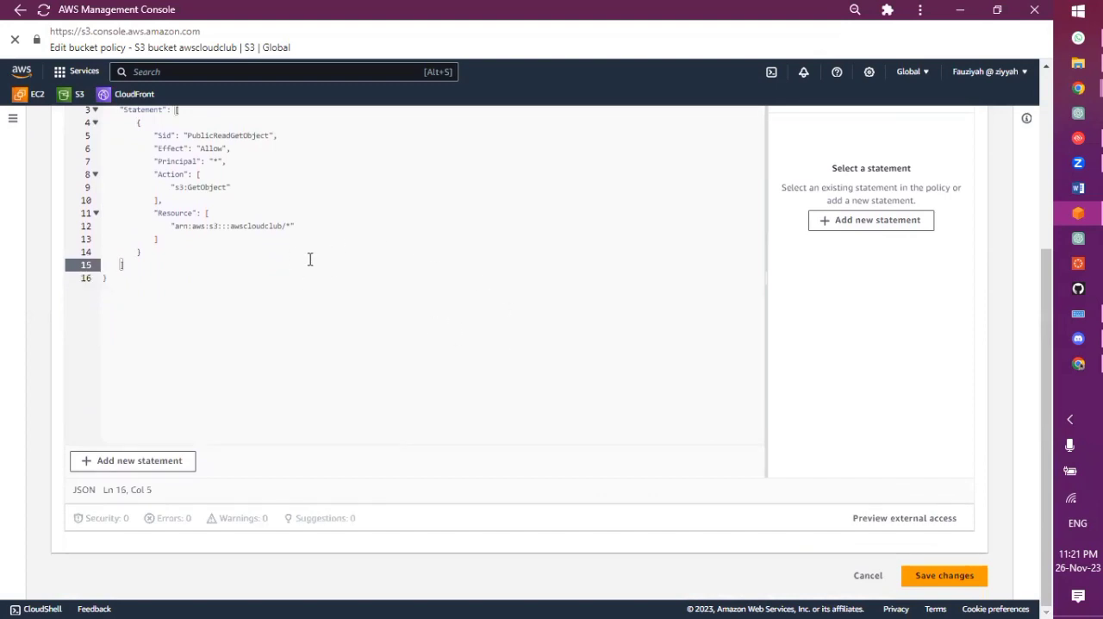
pyautogui.hotkey('ctrl', 'a')
pyautogui.hotkey('ctrl', 'v')
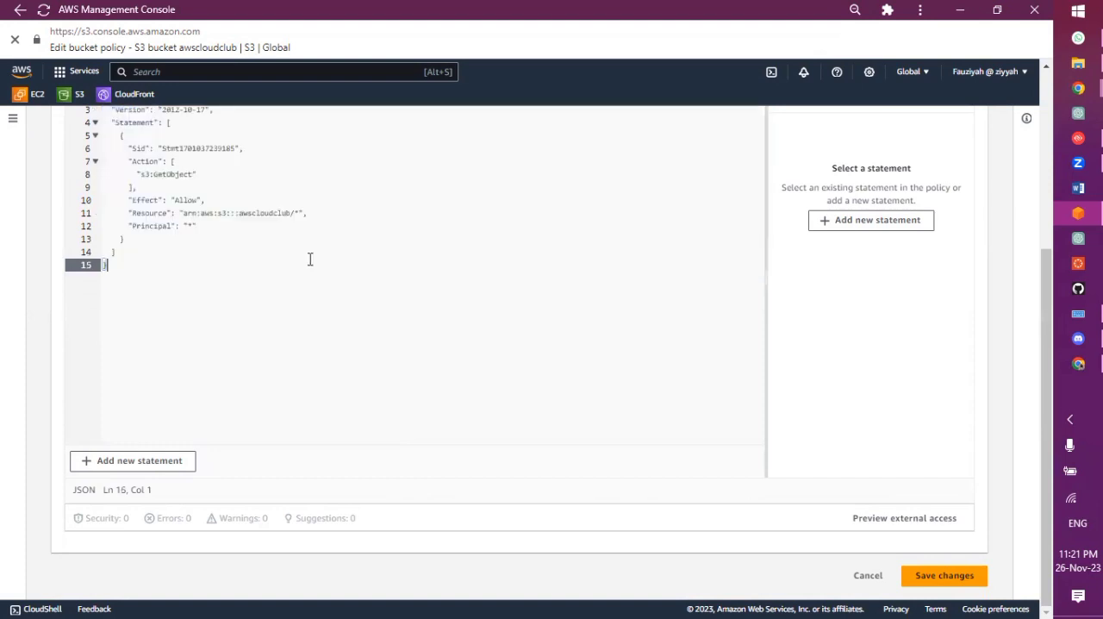
# Save the edited bucket policy and review the saved statement in the bucket's permissions
pyautogui.scroll(2, 310, 259)
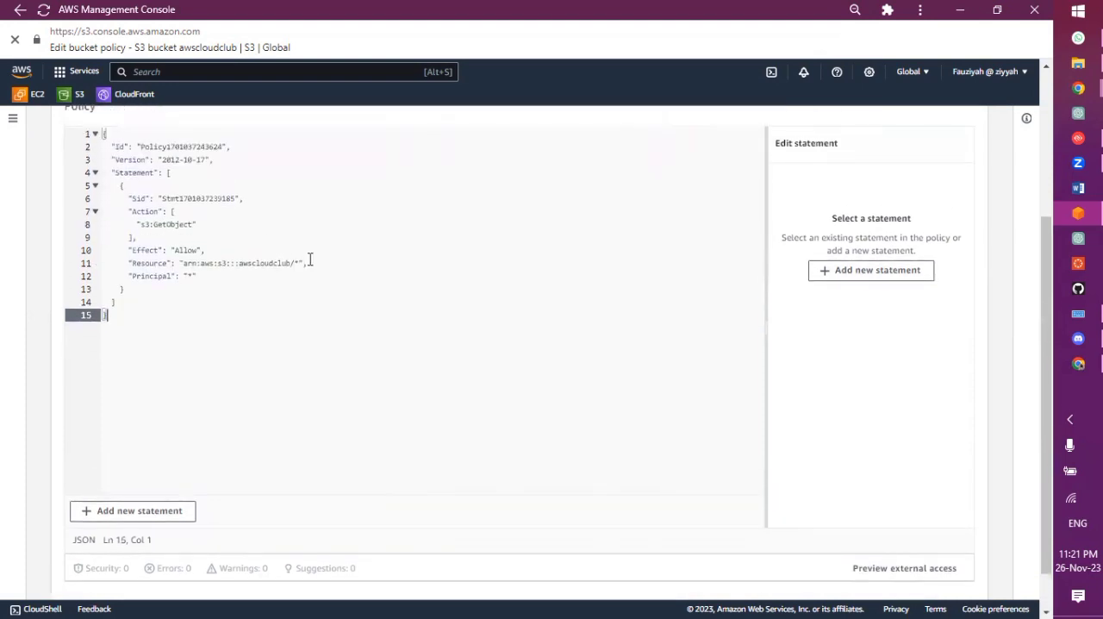
pyautogui.scroll(-2, 310, 259)
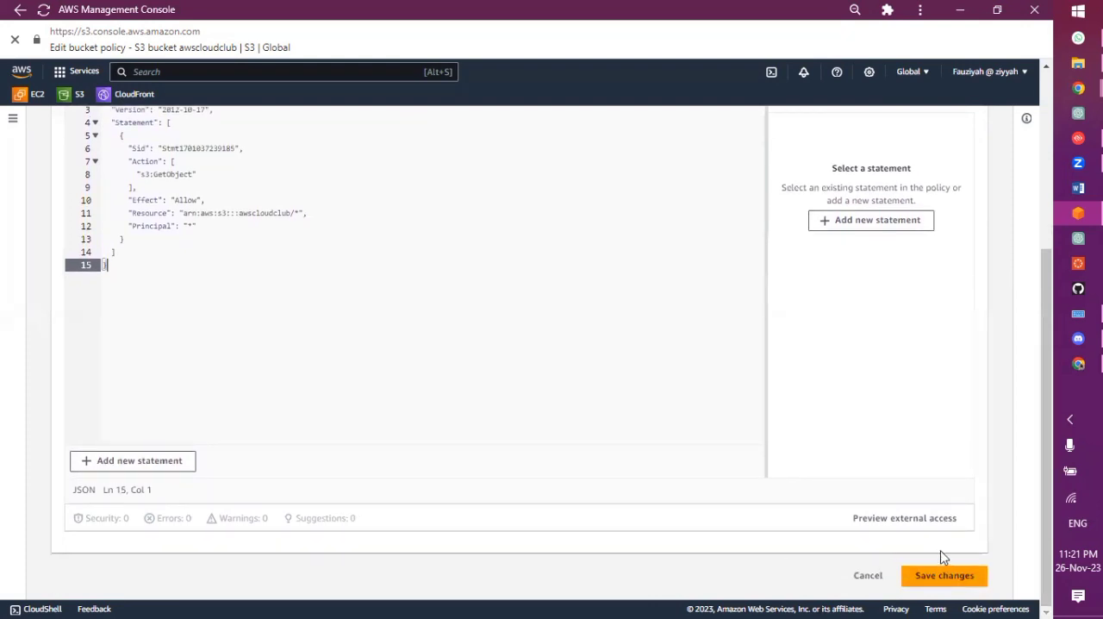
pyautogui.click(950, 577)
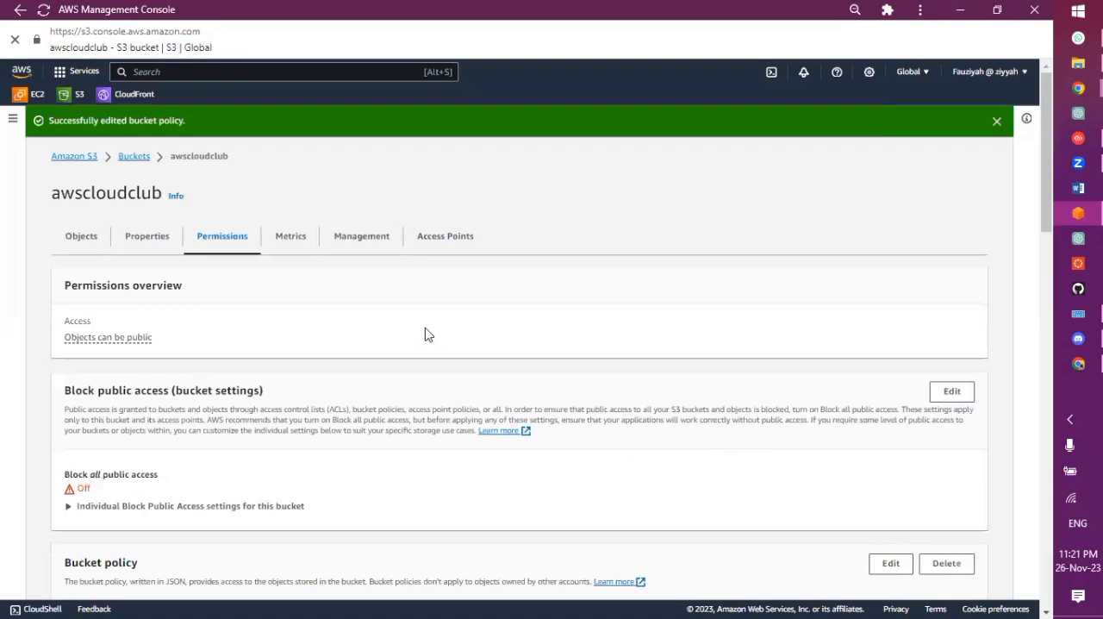
pyautogui.scroll(-5, 428, 334)
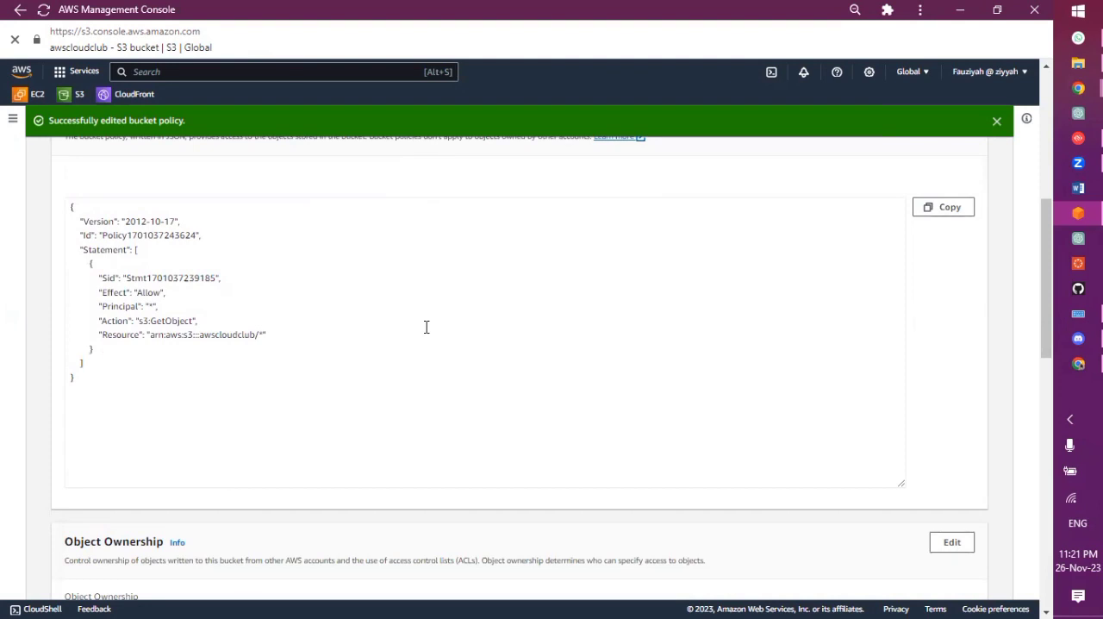
pyautogui.scroll(5, 426, 326)
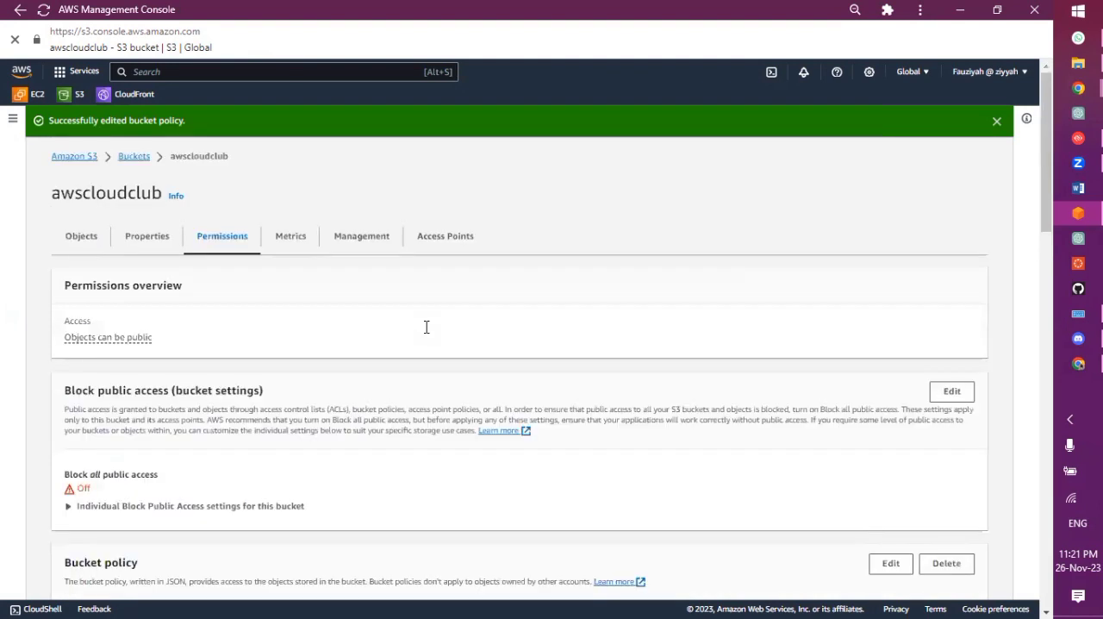
# Start an upload to the awscloudclub bucket and place the File Explorer window so the upload area stays accessible
pyautogui.click(97, 249)
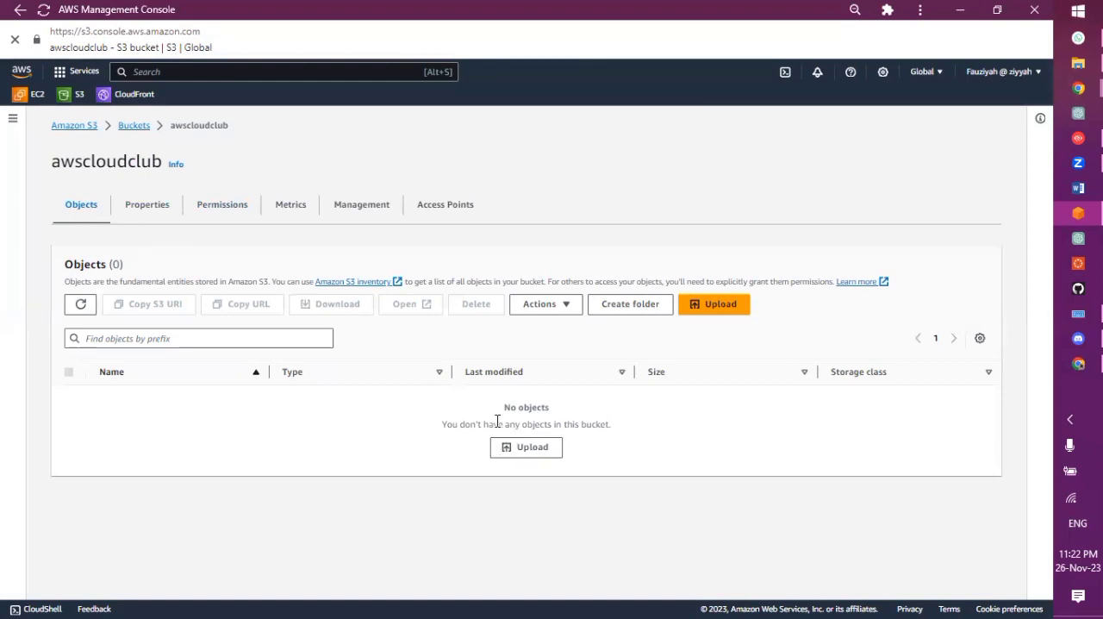
pyautogui.click(533, 449)
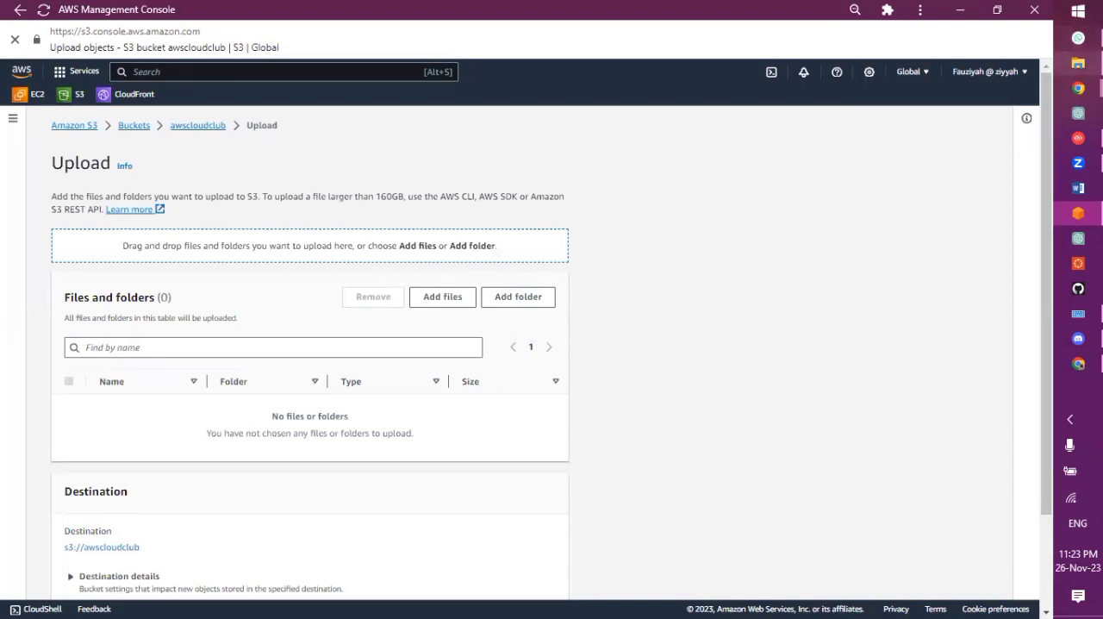
pyautogui.moveTo(1078, 63)
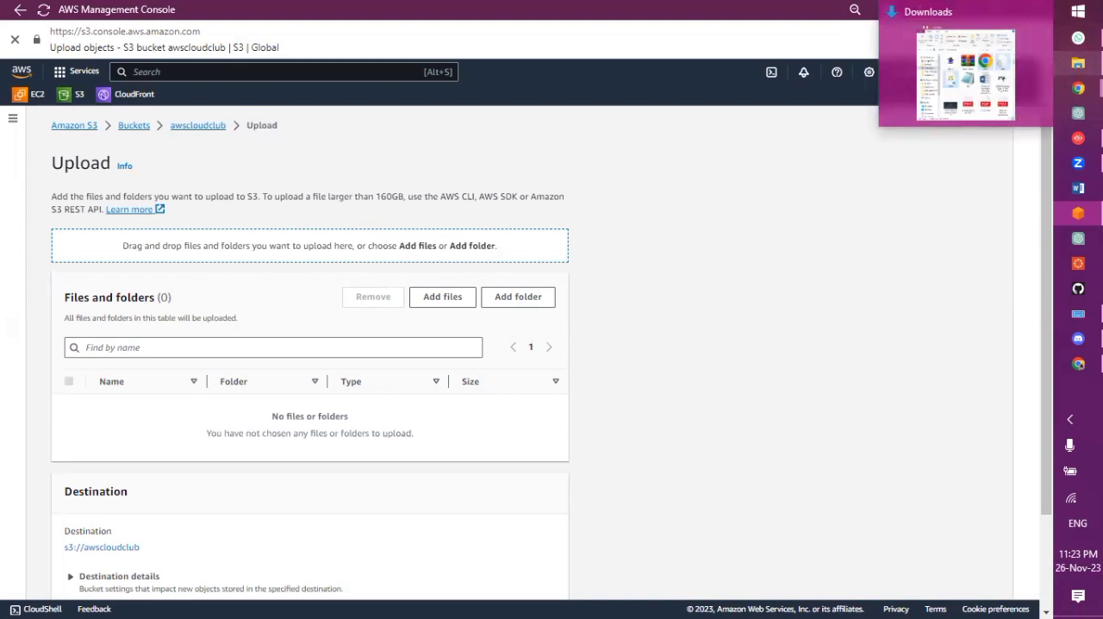
pyautogui.click(980, 74)
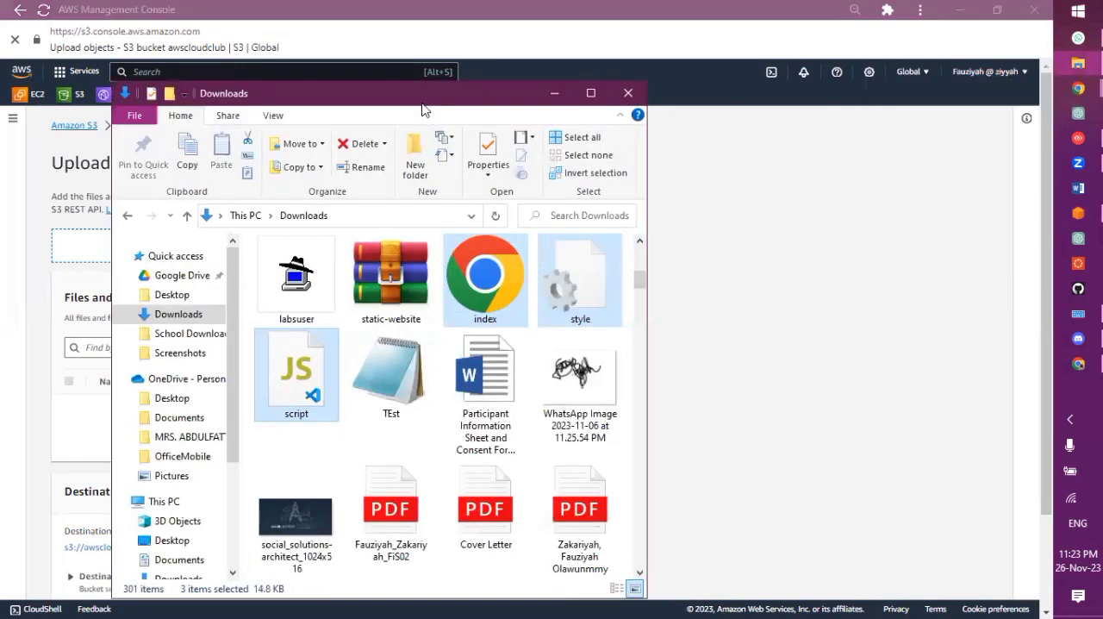
pyautogui.moveTo(426, 102); pyautogui.dragTo(783, 60)
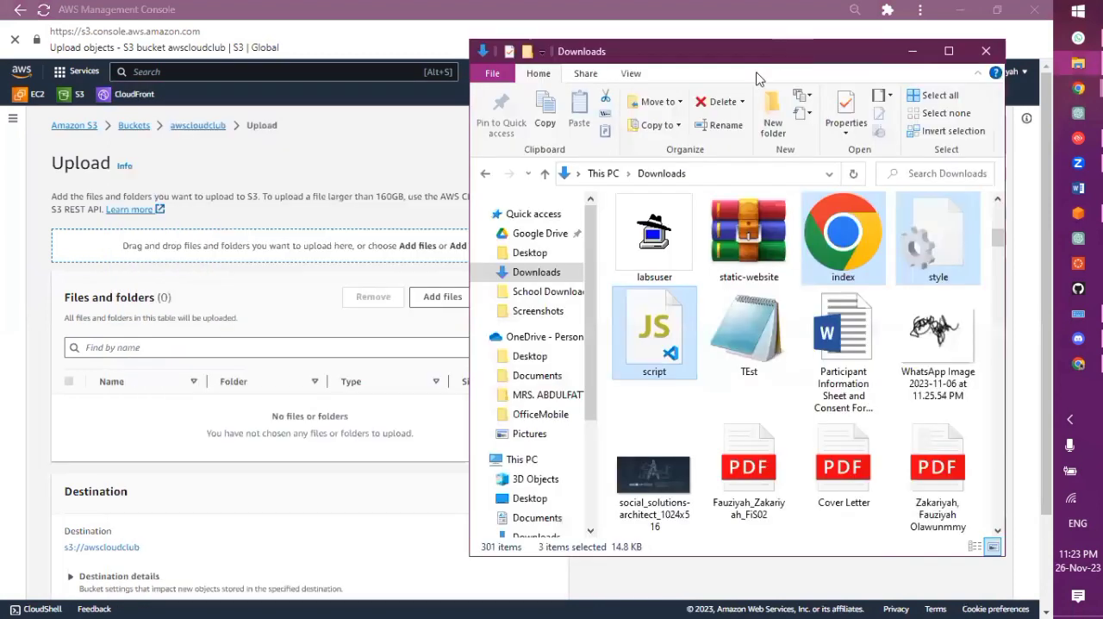
# Add the index HTML file from the AWS folder on This PC's Desktop to the upload list
pyautogui.click(543, 253)
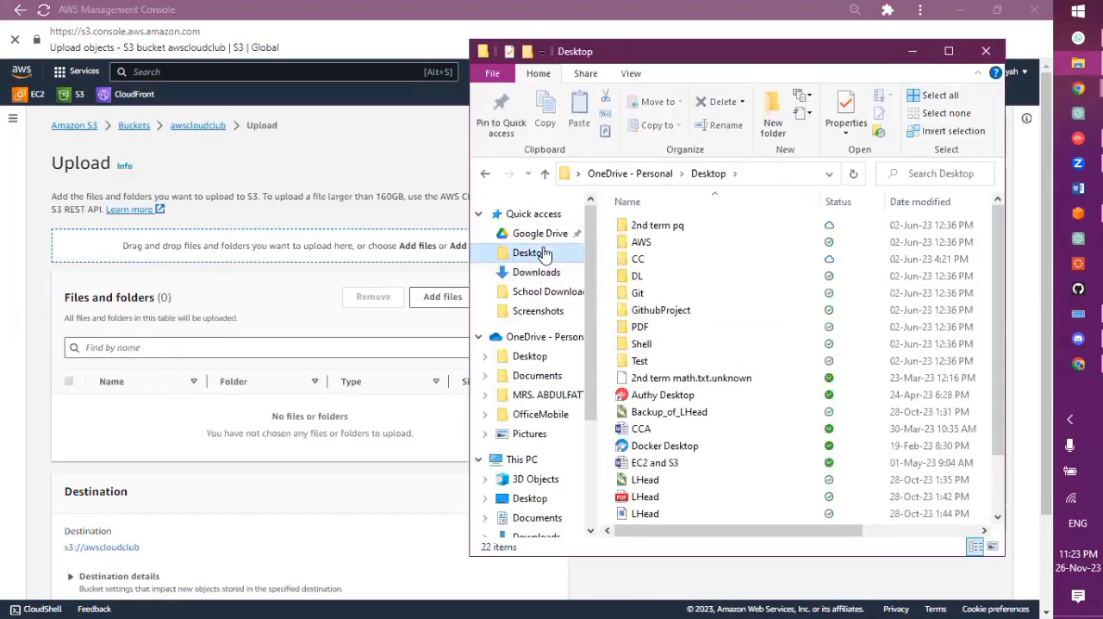
pyautogui.doubleClick(682, 246)
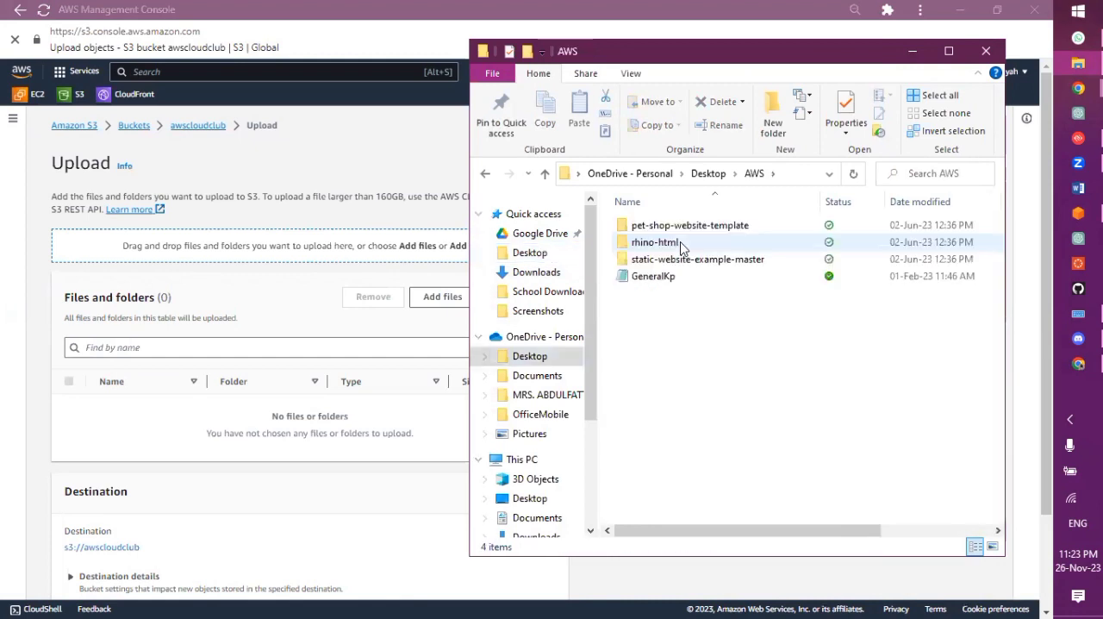
pyautogui.click(527, 499)
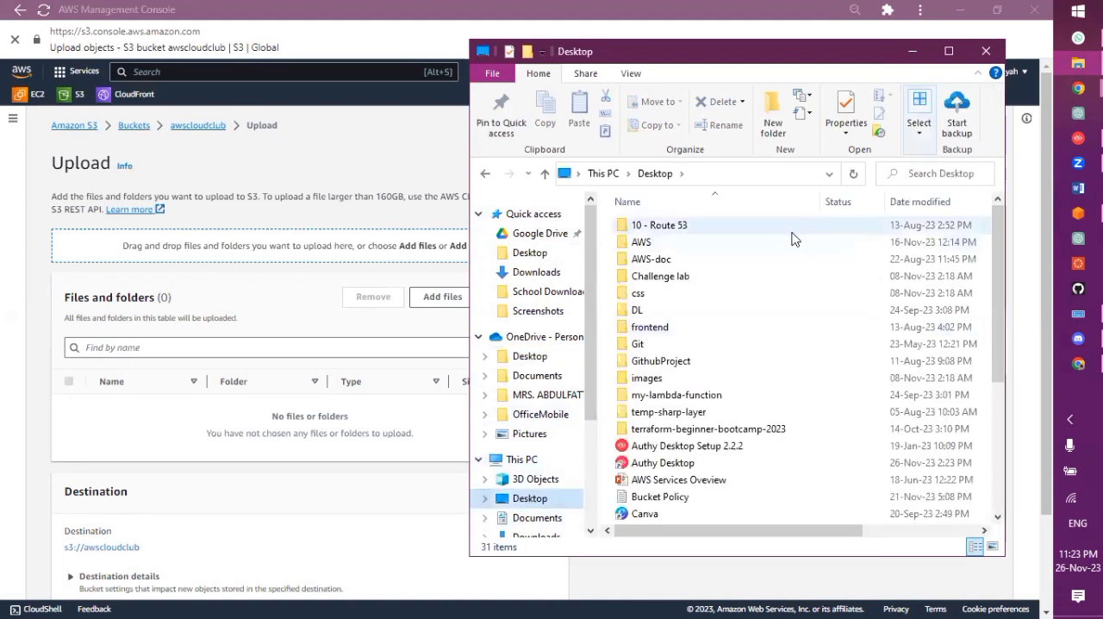
pyautogui.doubleClick(649, 242)
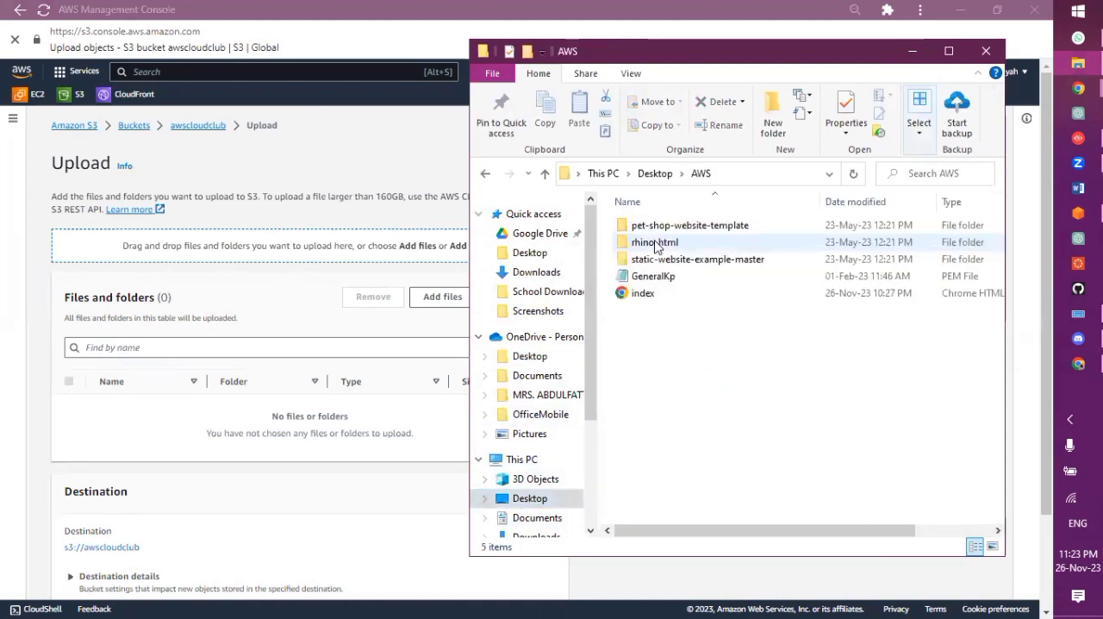
pyautogui.click(640, 295)
pyautogui.moveTo(640, 299); pyautogui.dragTo(715, 322)
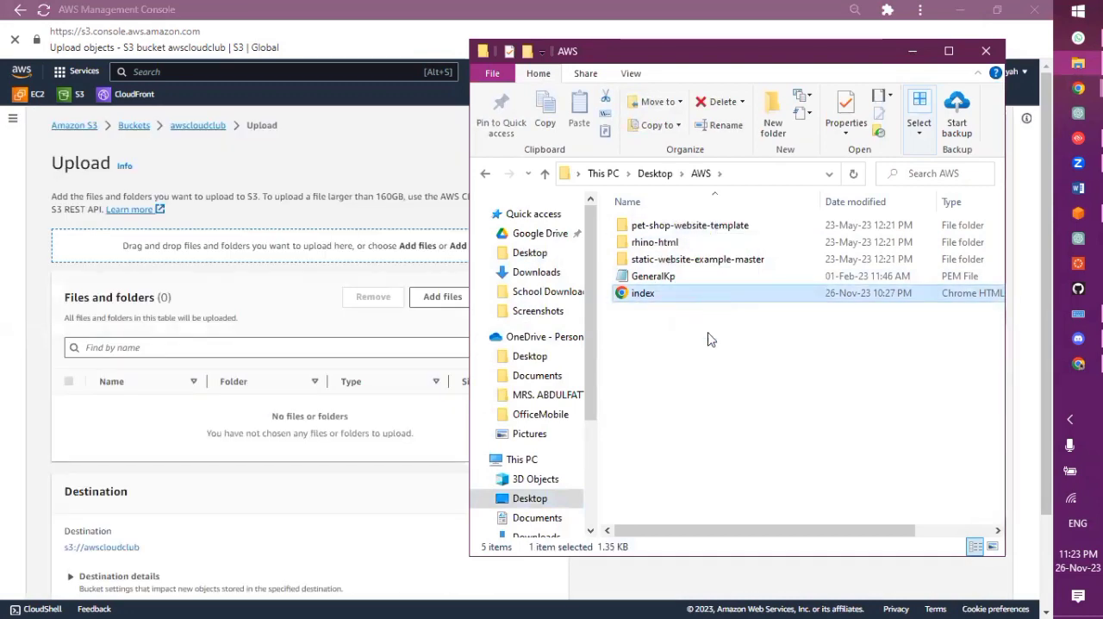
pyautogui.moveTo(681, 299); pyautogui.dragTo(278, 350)
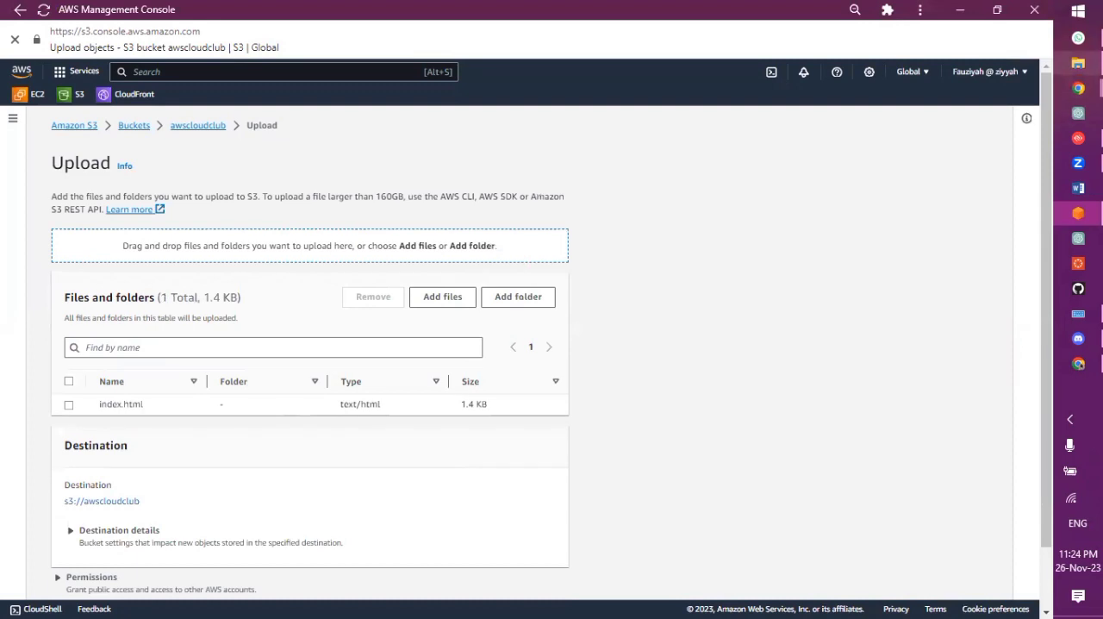
# Add the clubs image from the Screenshots folder in Pictures to the upload list
pyautogui.moveTo(1078, 63)
pyautogui.click(1029, 79)
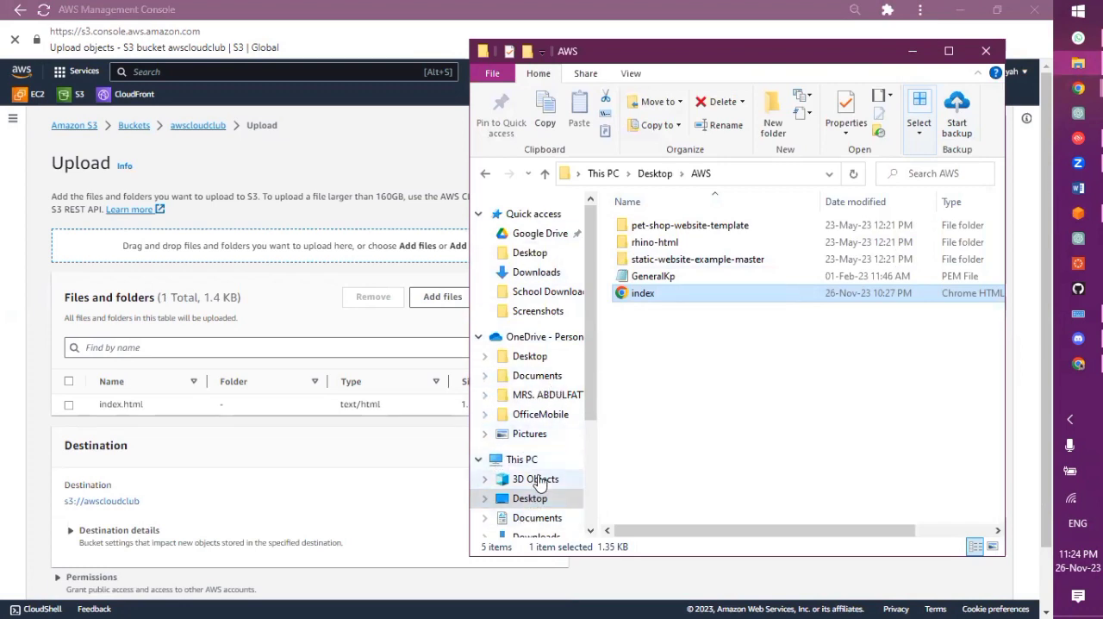
pyautogui.scroll(-1, 540, 483)
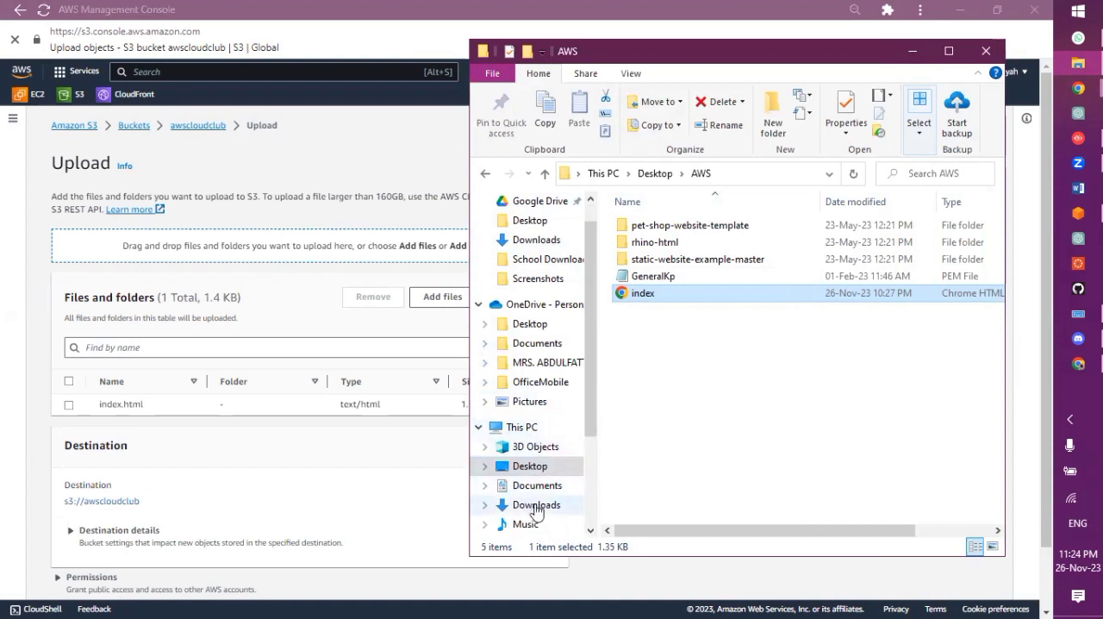
pyautogui.scroll(-1, 528, 502)
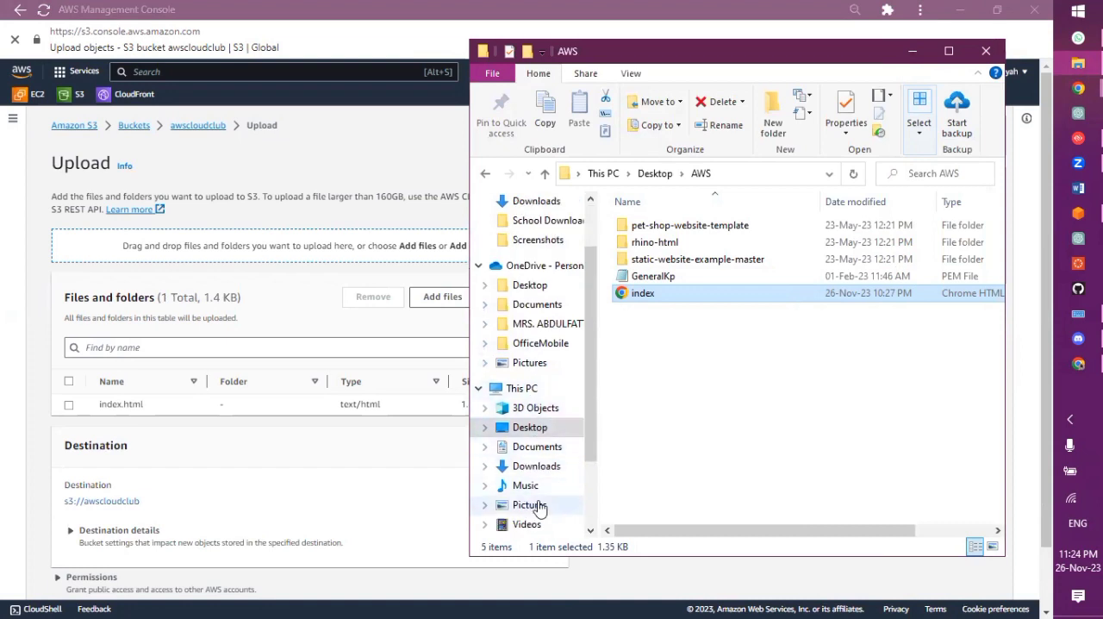
pyautogui.click(526, 505)
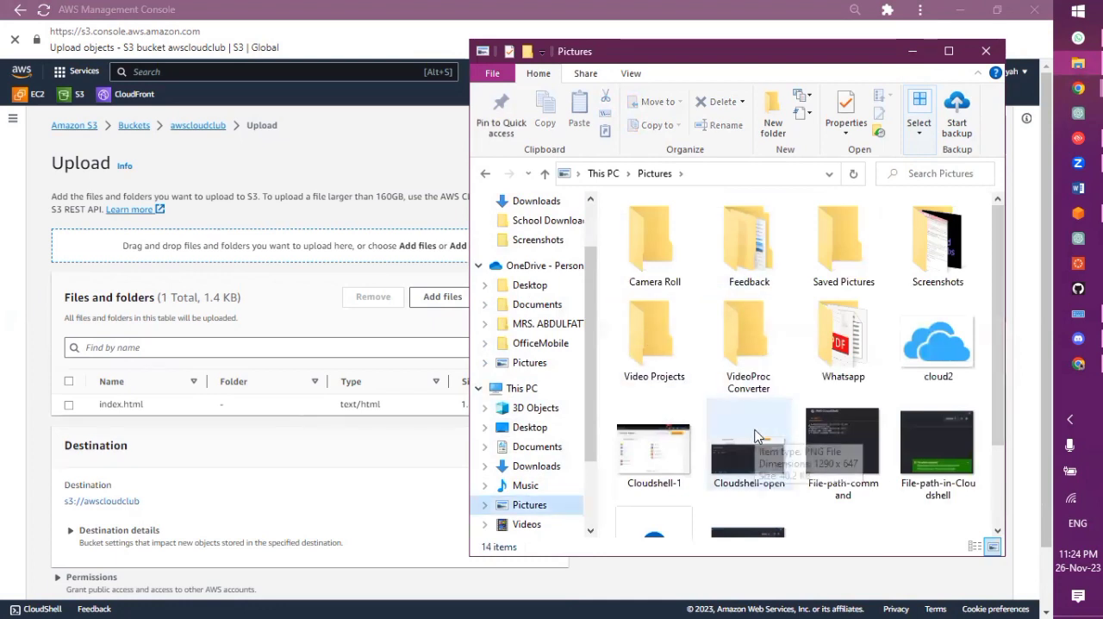
pyautogui.scroll(-1, 755, 436)
pyautogui.scroll(1, 755, 436)
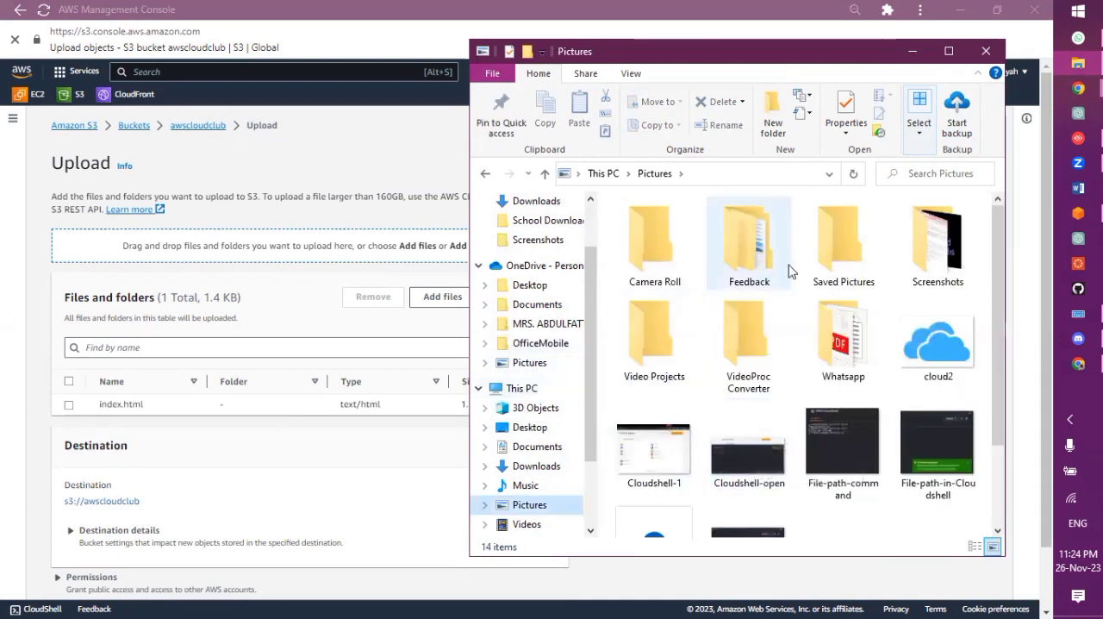
pyautogui.doubleClick(939, 246)
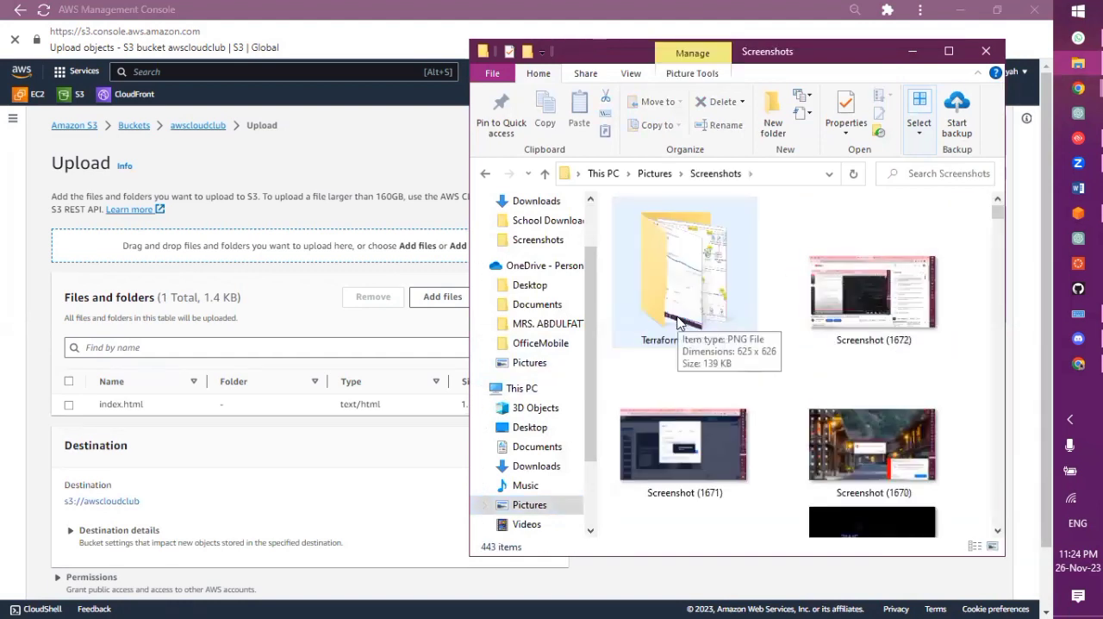
pyautogui.scroll(-1, 836, 445)
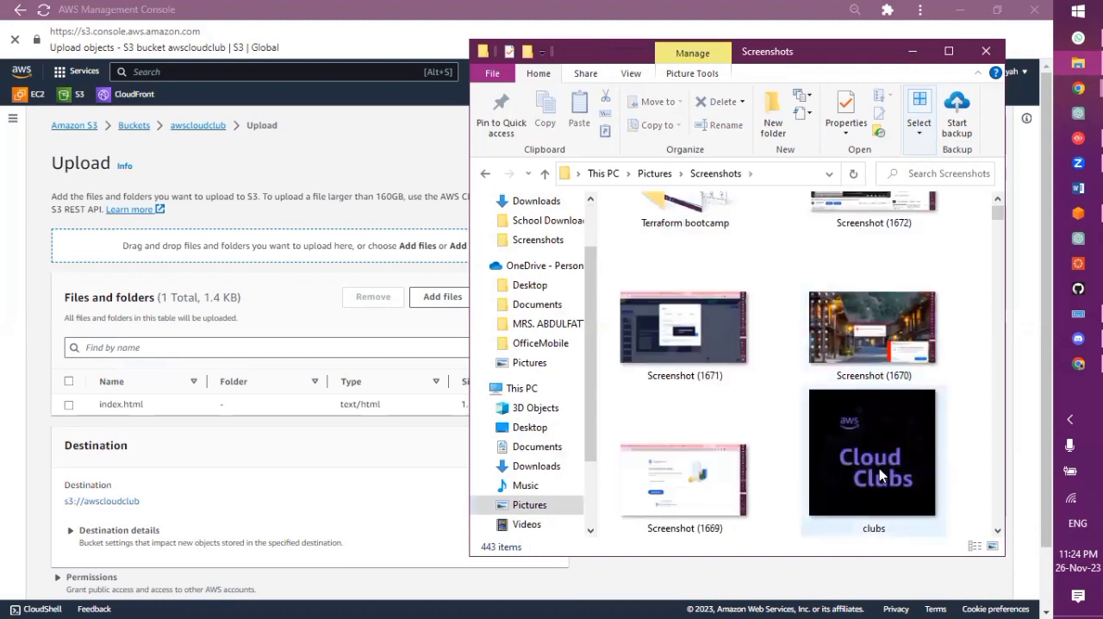
pyautogui.moveTo(879, 468); pyautogui.dragTo(231, 438)
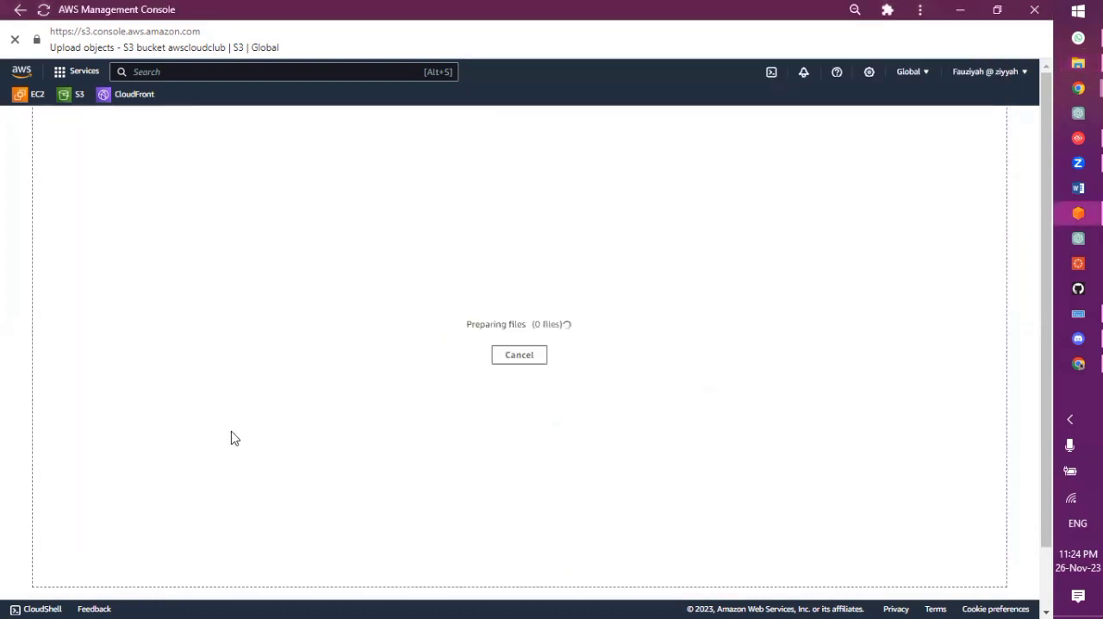
# Upload clubs.png and index.html to s3://awscloudclub and close the upload status page
pyautogui.scroll(-1, 510, 402)
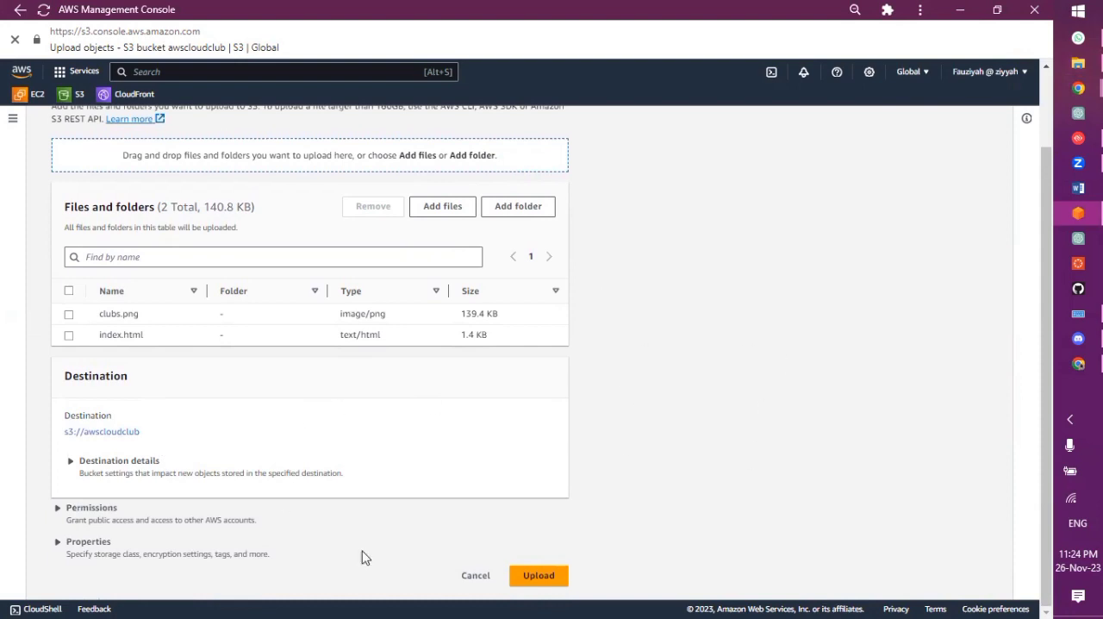
pyautogui.click(554, 579)
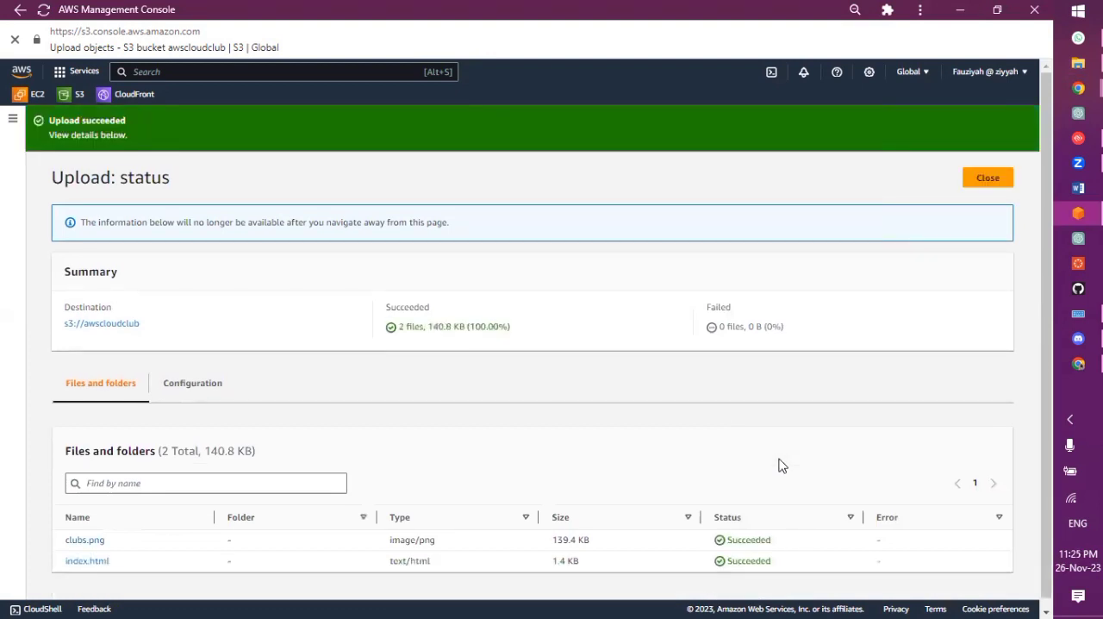
pyautogui.click(988, 179)
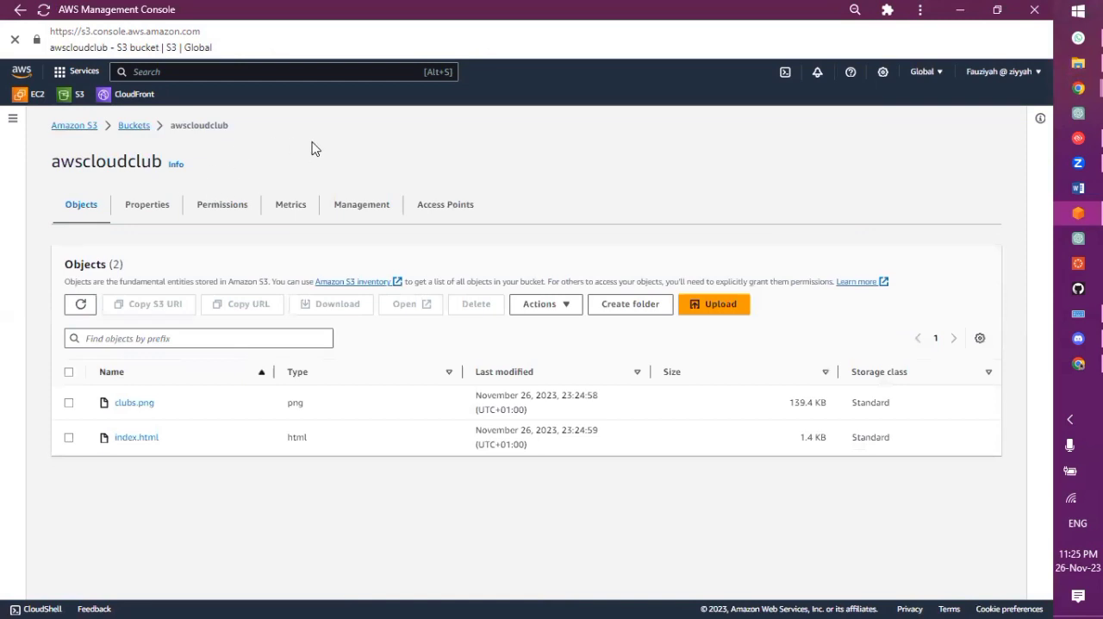
# Check the bucket's static website hosting properties, reload the awscloudclub website endpoint in Chrome and view the whole page
pyautogui.click(159, 211)
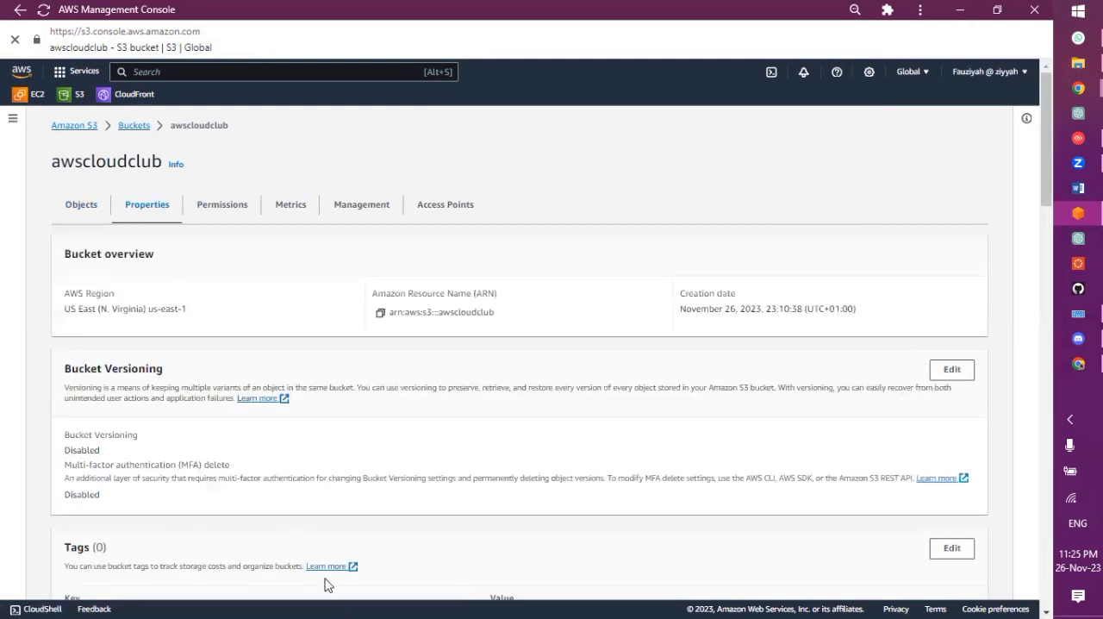
pyautogui.scroll(-20, 325, 584)
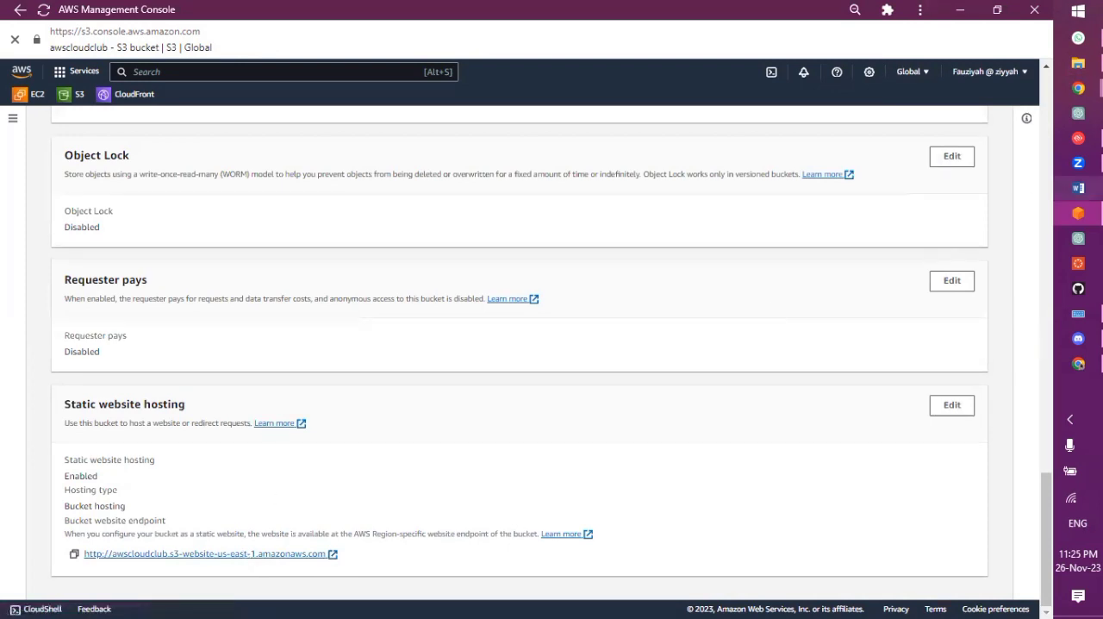
pyautogui.click(1078, 213)
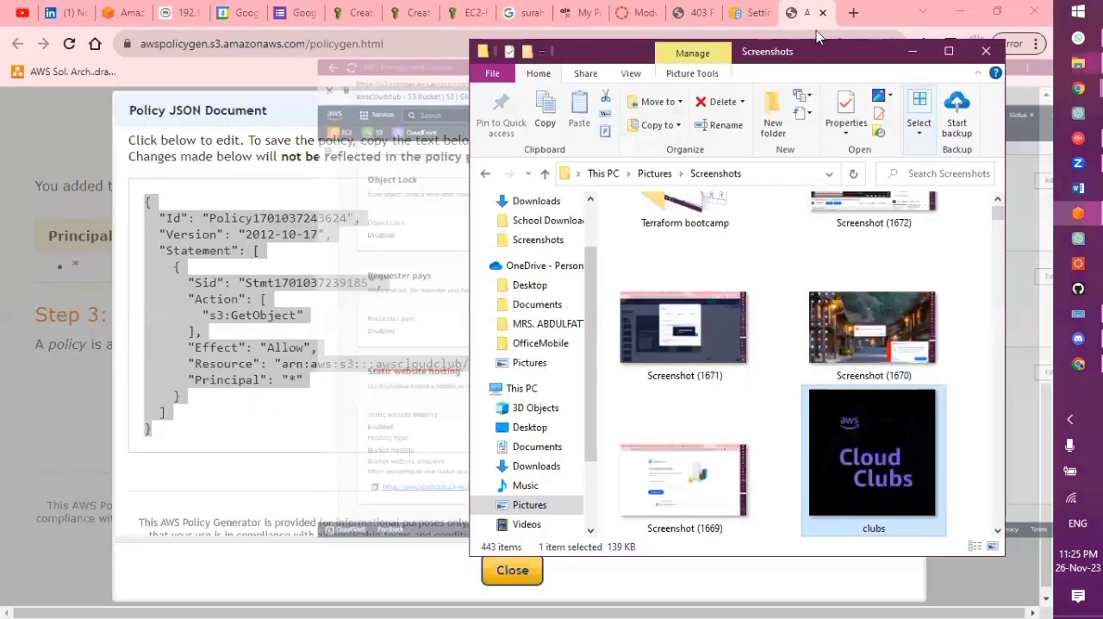
pyautogui.click(912, 53)
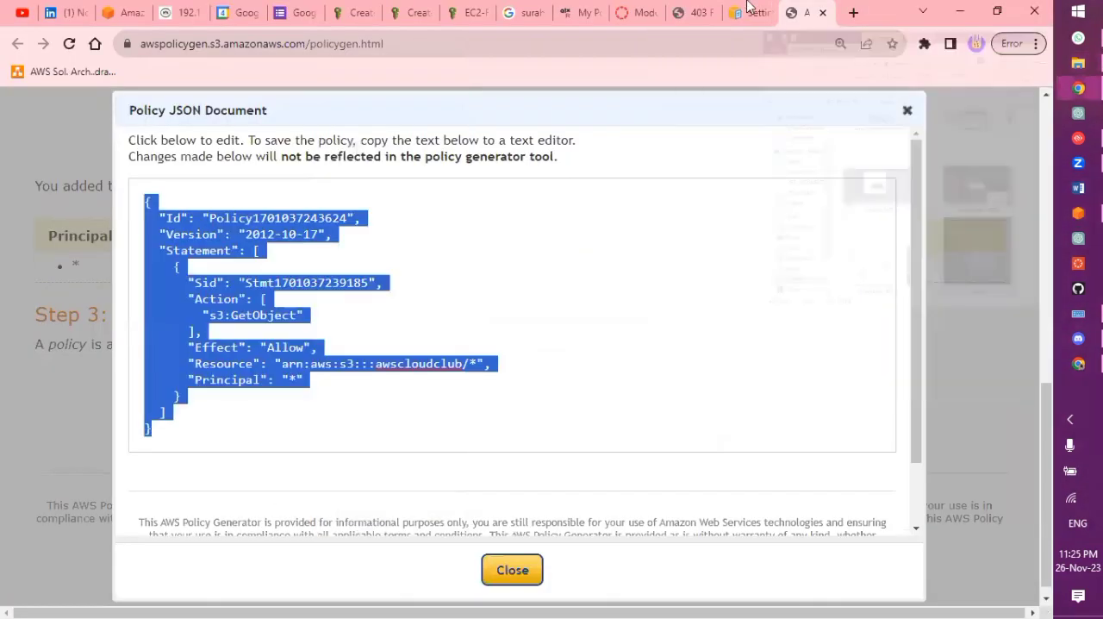
pyautogui.click(692, 13)
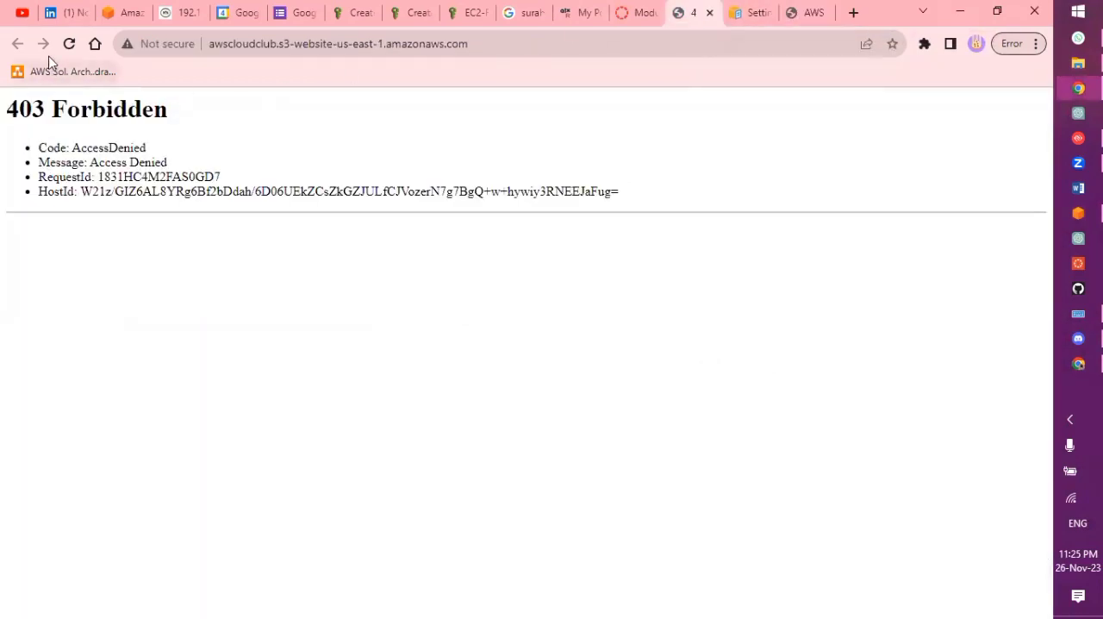
pyautogui.click(71, 44)
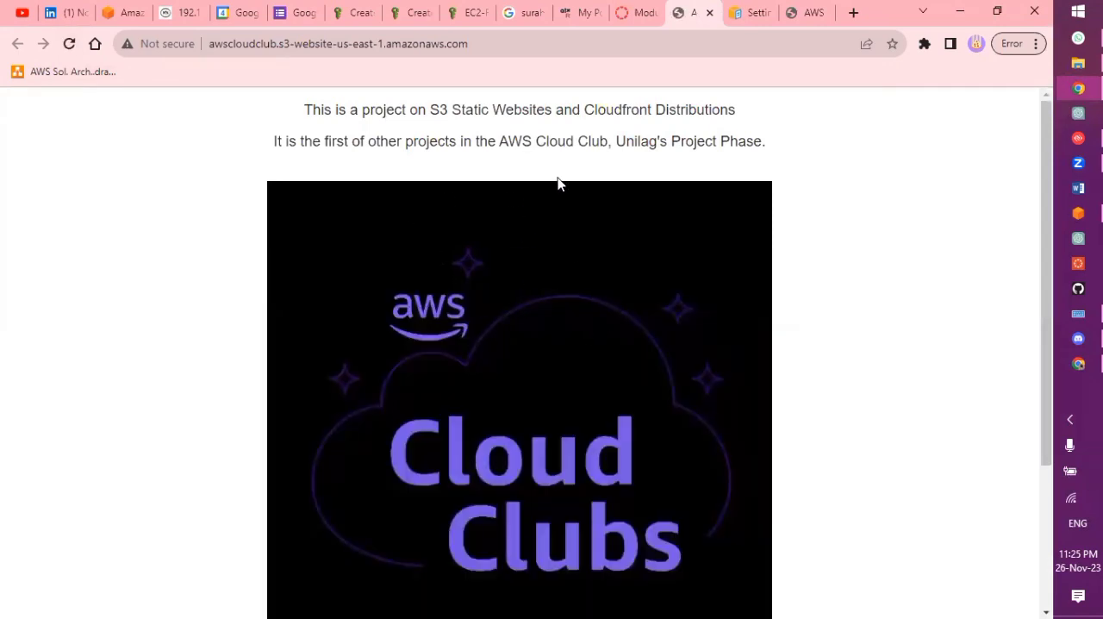
pyautogui.scroll(-3, 582, 391)
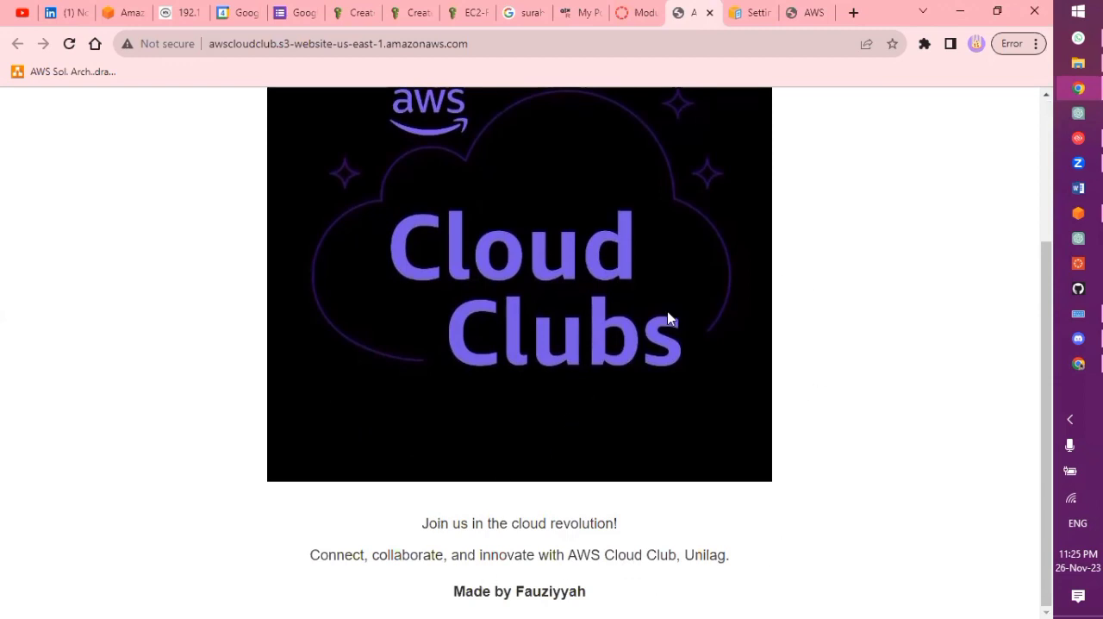
pyautogui.scroll(2, 667, 317)
pyautogui.scroll(-2, 667, 318)
pyautogui.scroll(2, 667, 314)
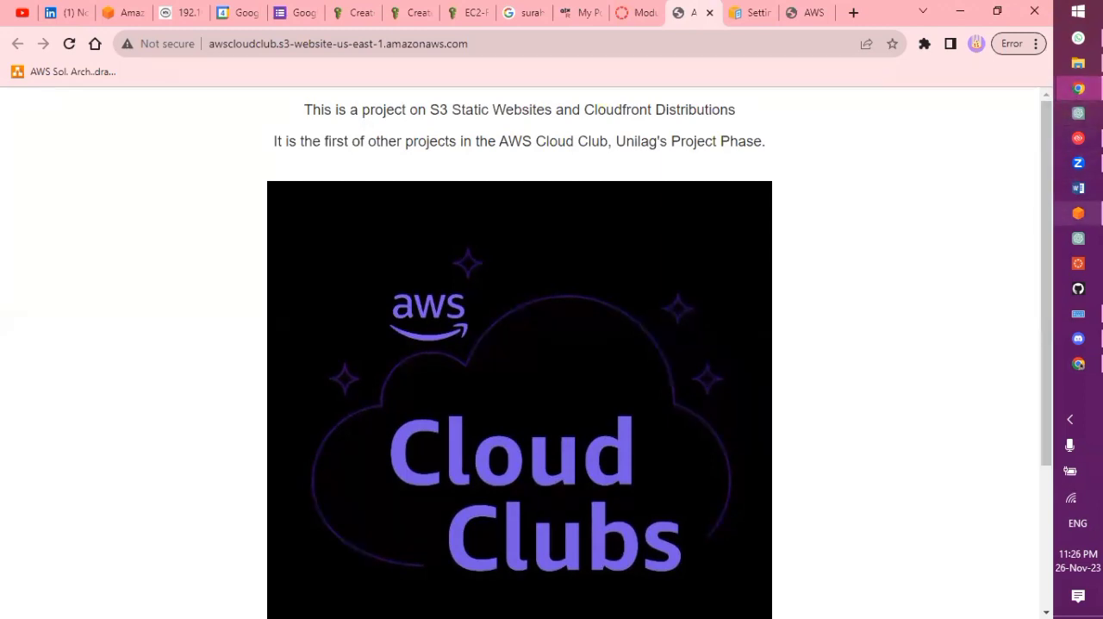
# Switch back to the AWS Management Console and open the CloudFront distributions list
pyautogui.click(1079, 213)
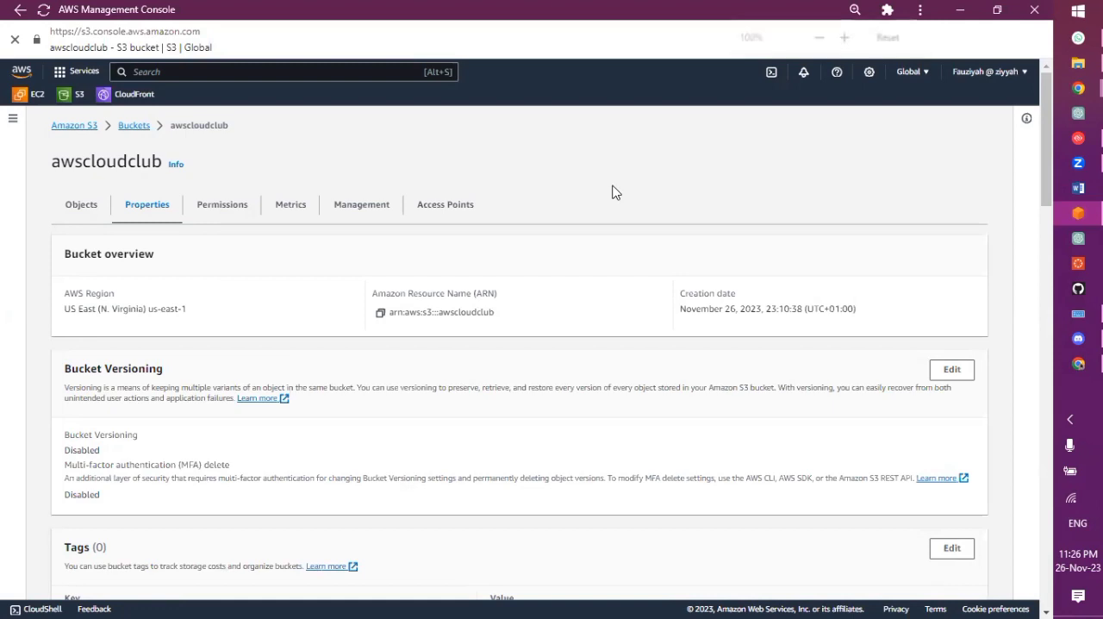
pyautogui.hotkey('ctrl', '+')
pyautogui.hotkey('ctrl', '+')
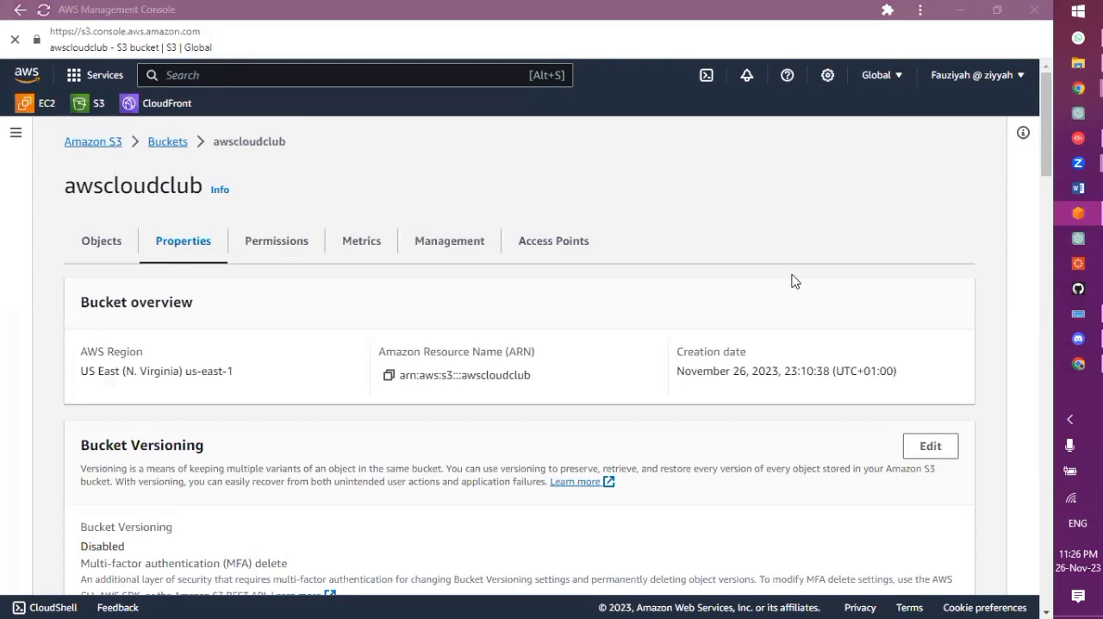
pyautogui.click(153, 104)
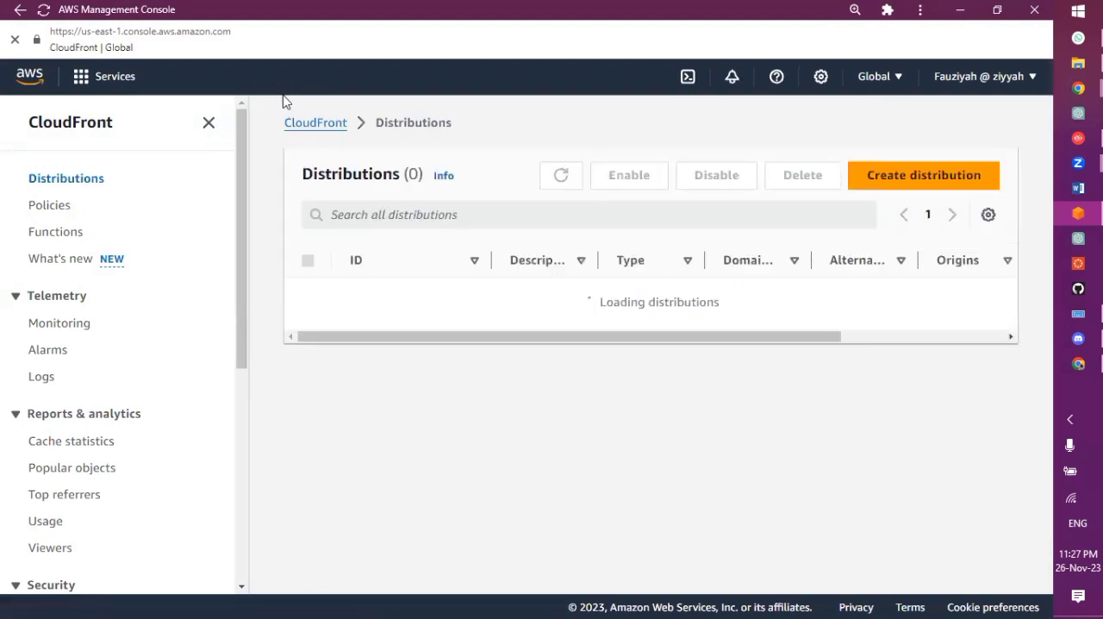
# Search the AWS console for cloudfront and return to the distributions list
pyautogui.click(352, 77)
pyautogui.write('c')
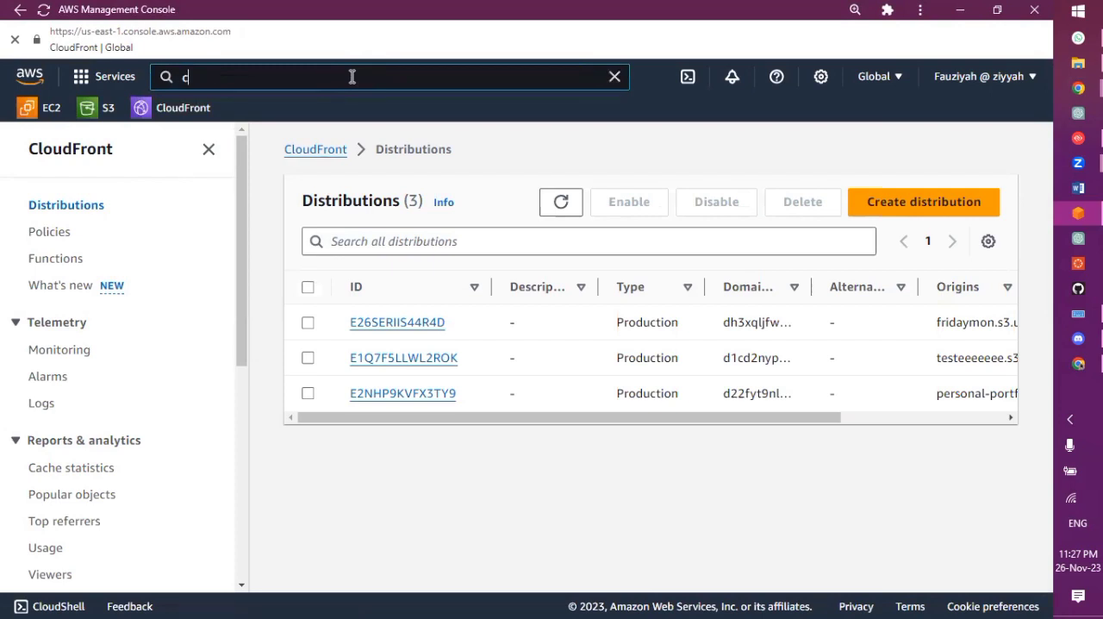
pyautogui.write('loudfront')
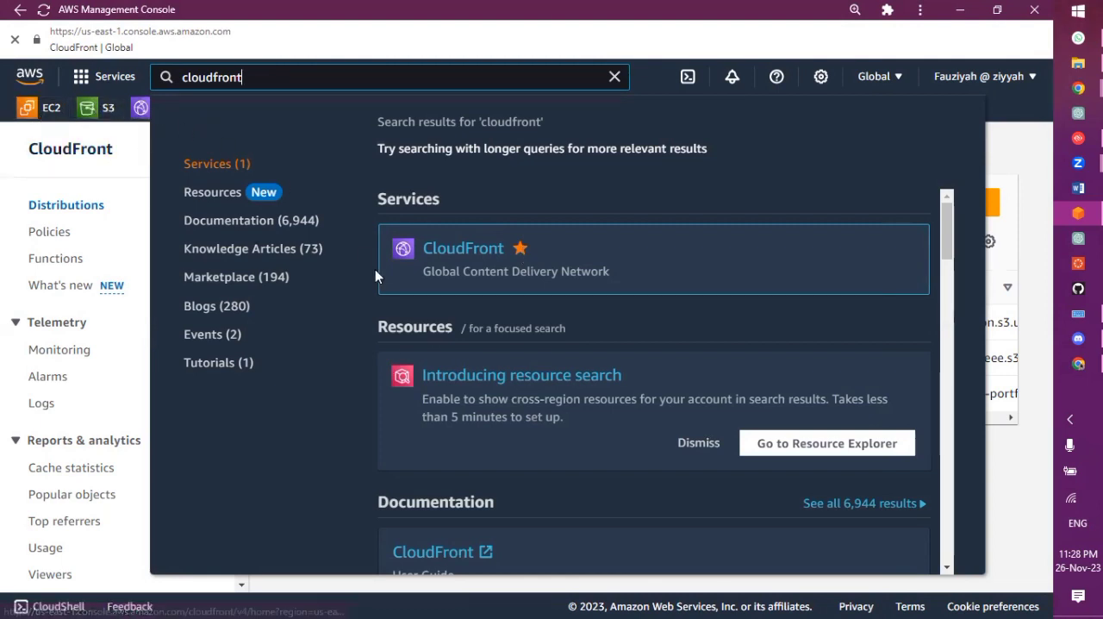
pyautogui.click(105, 172)
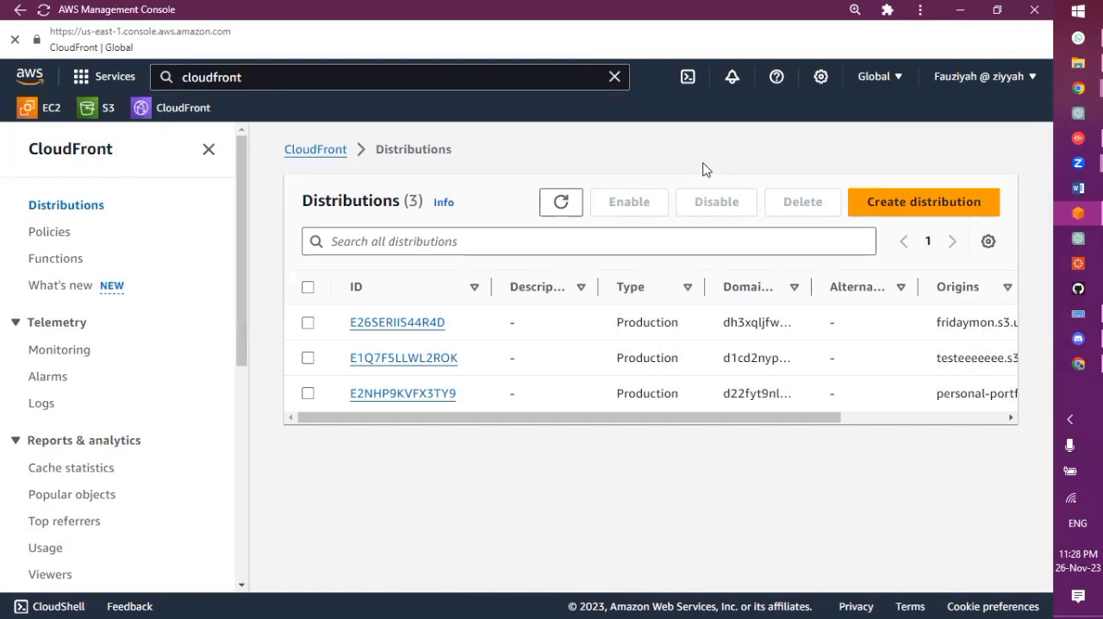
pyautogui.hotkey('alt', 'Tab')
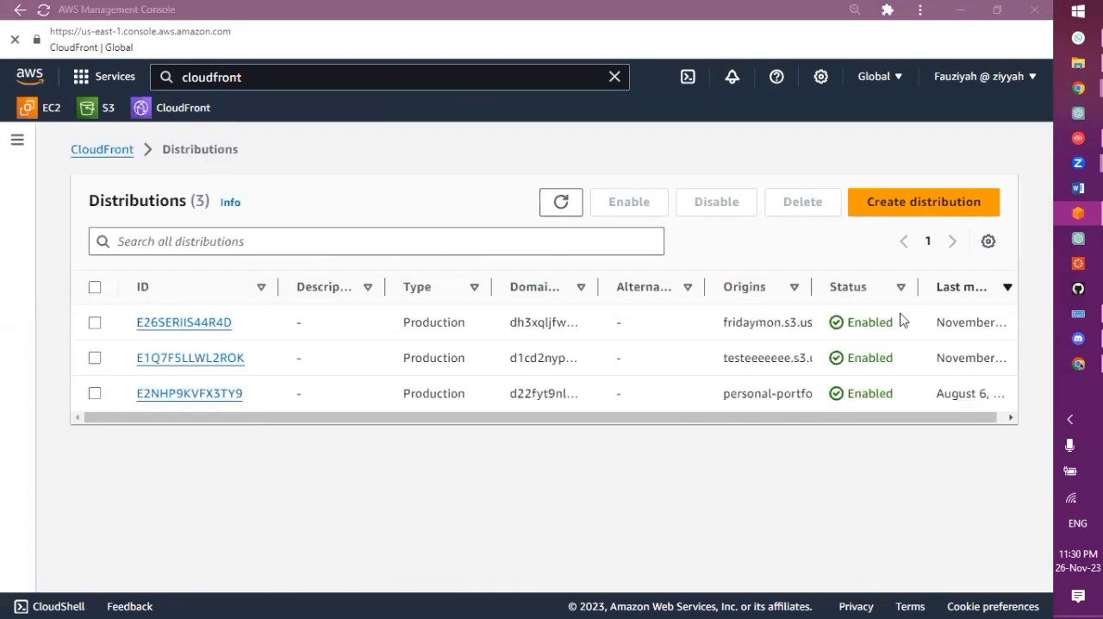
# Start a new CloudFront distribution with the awscloudclub S3 bucket, awscloudclub.s3.us-east-1.amazonaws.com, as its origin domain
pyautogui.click(937, 209)
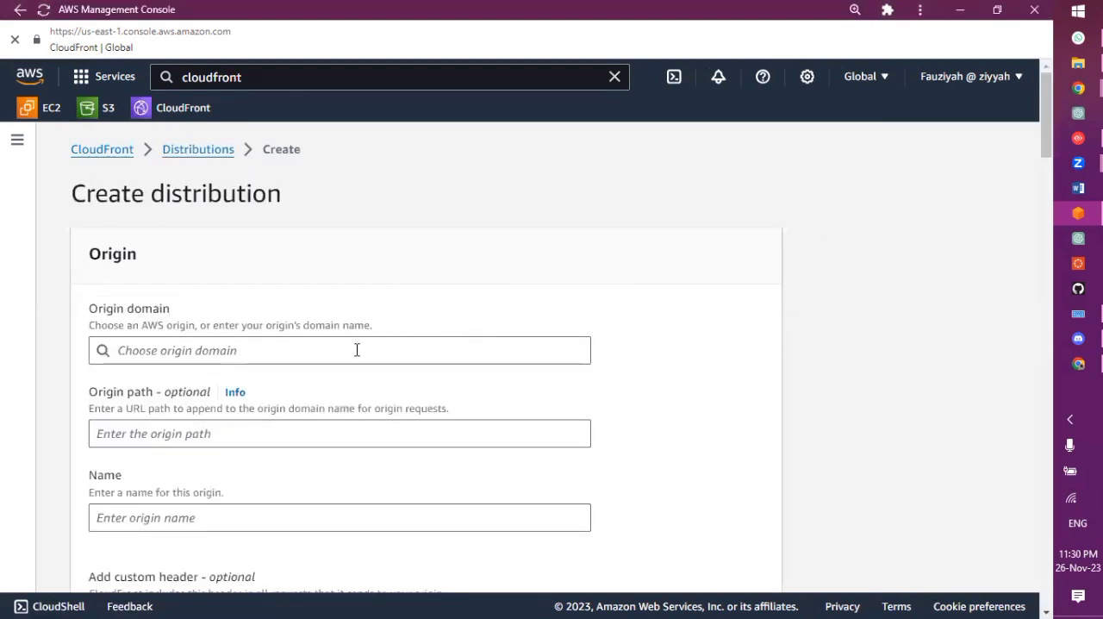
pyautogui.click(275, 344)
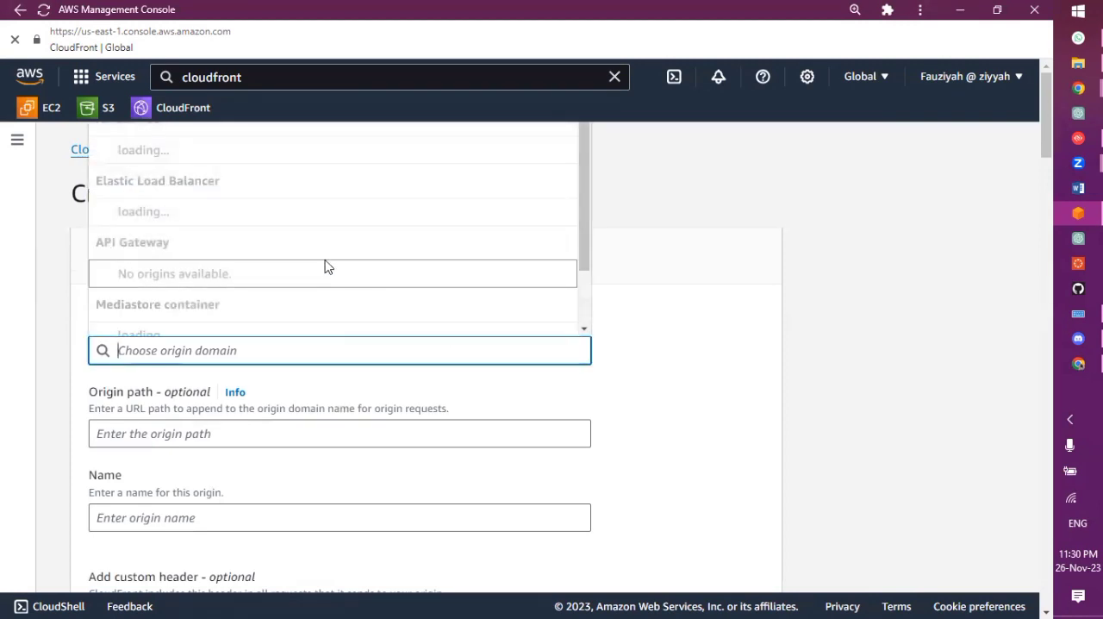
pyautogui.scroll(-3, 325, 266)
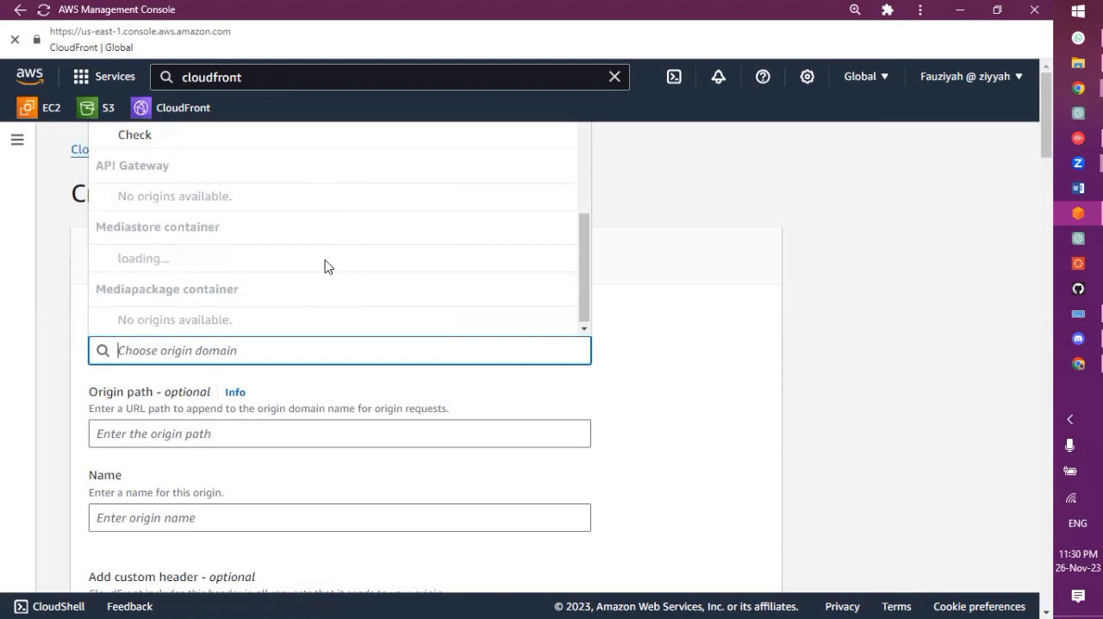
pyautogui.scroll(5, 325, 267)
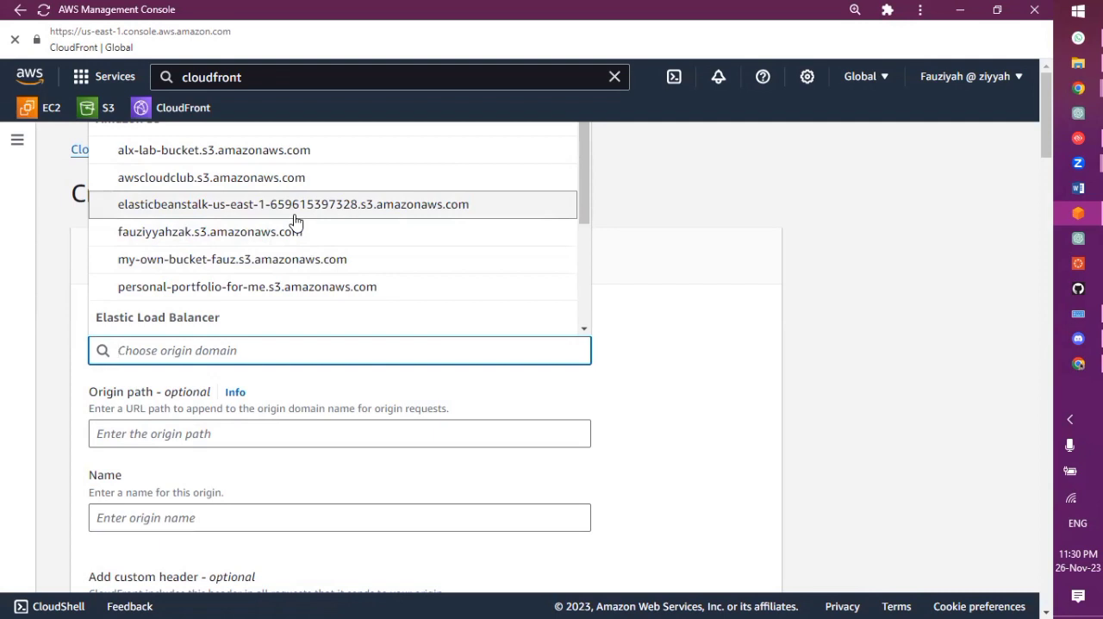
pyautogui.click(247, 177)
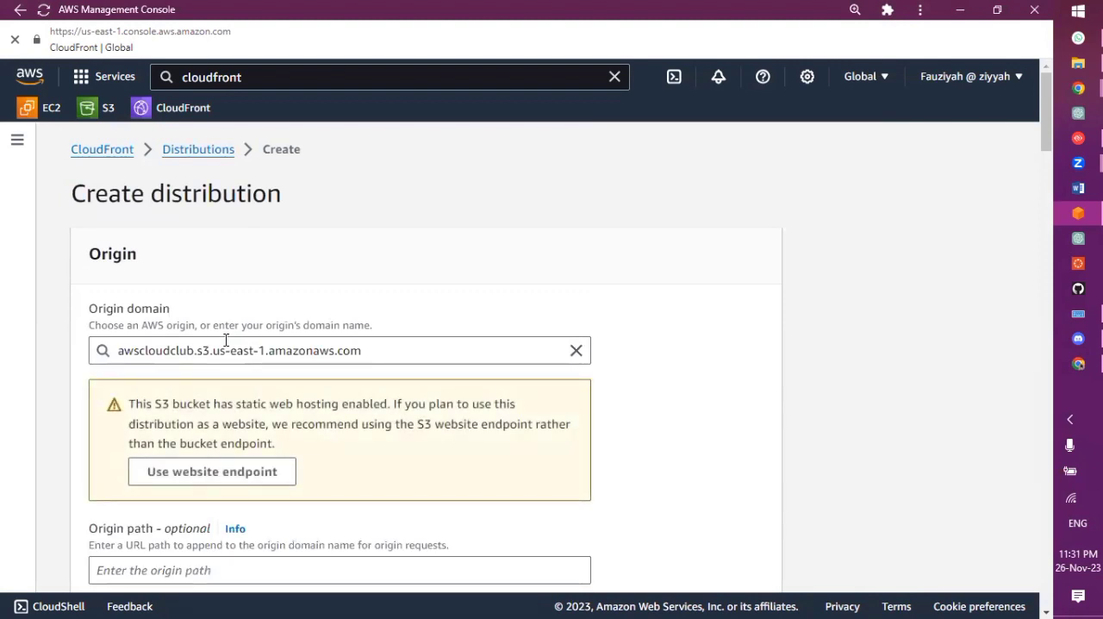
# Set origin access to Origin access control settings and create an S3 control setting for awscloudclub.s3.us-east-1.amazonaws.com with the default Sign requests option
pyautogui.scroll(-4, 217, 381)
pyautogui.scroll(2, 217, 375)
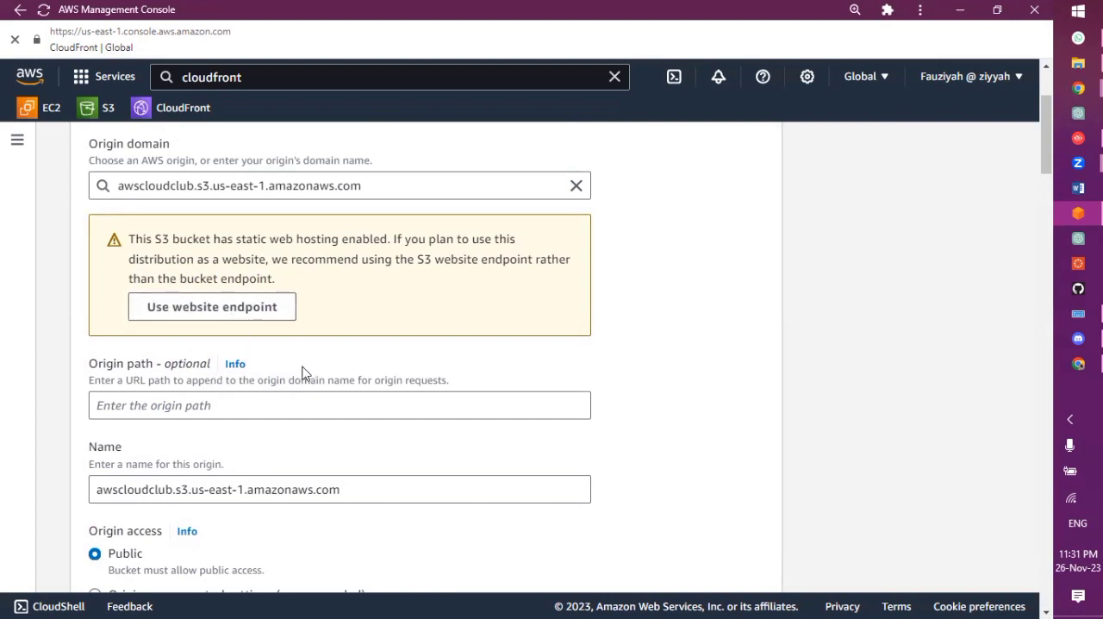
pyautogui.scroll(-2, 304, 372)
pyautogui.scroll(-3, 302, 372)
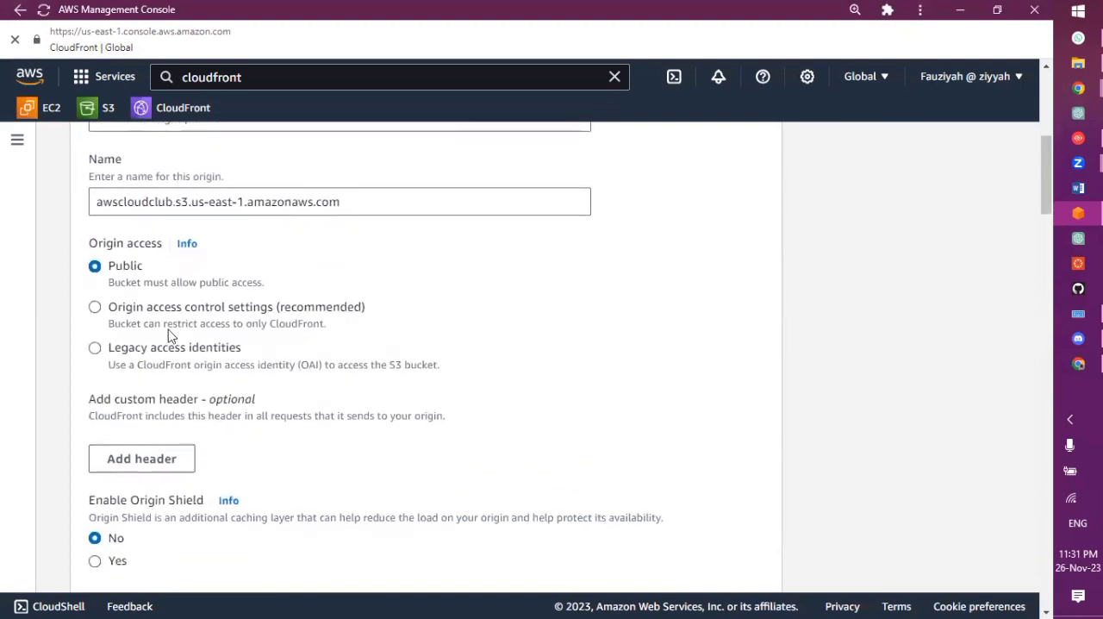
pyautogui.click(94, 307)
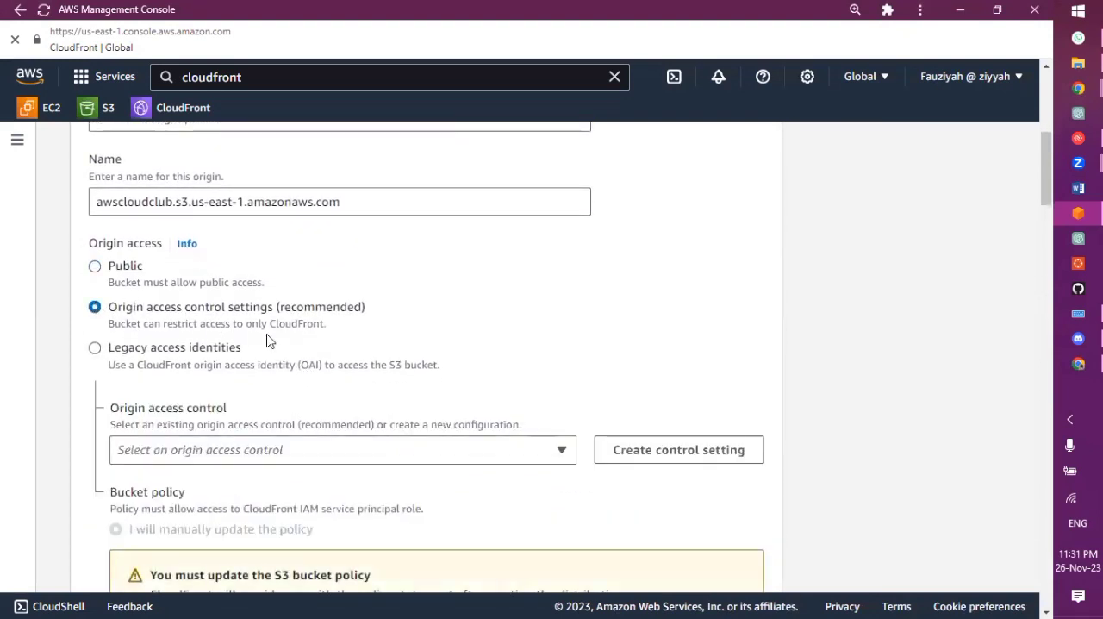
pyautogui.scroll(-2, 267, 340)
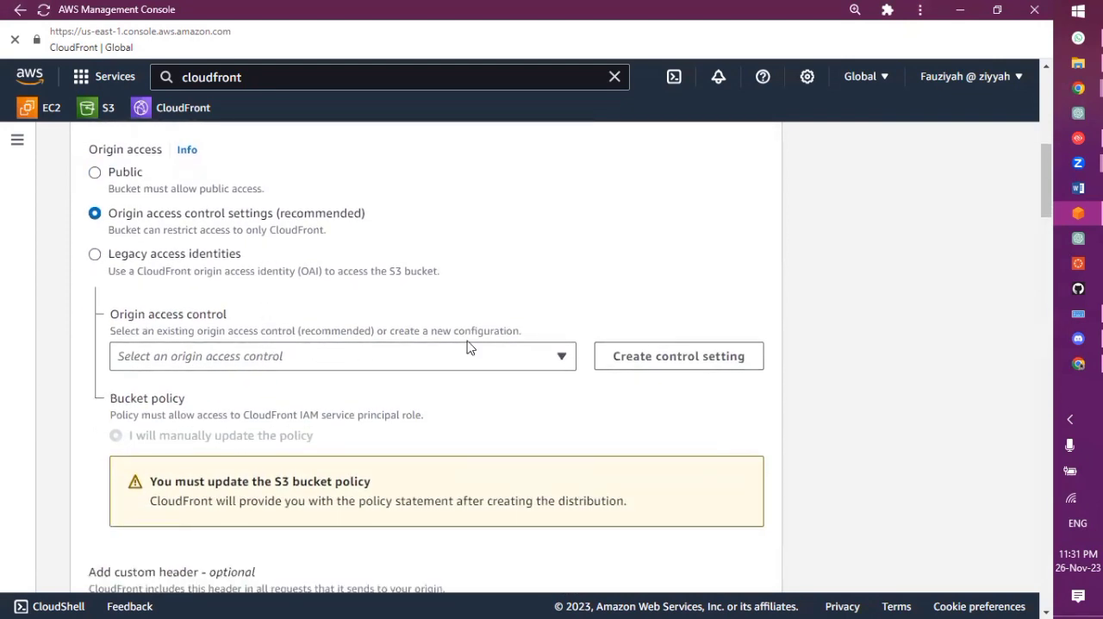
pyautogui.click(607, 362)
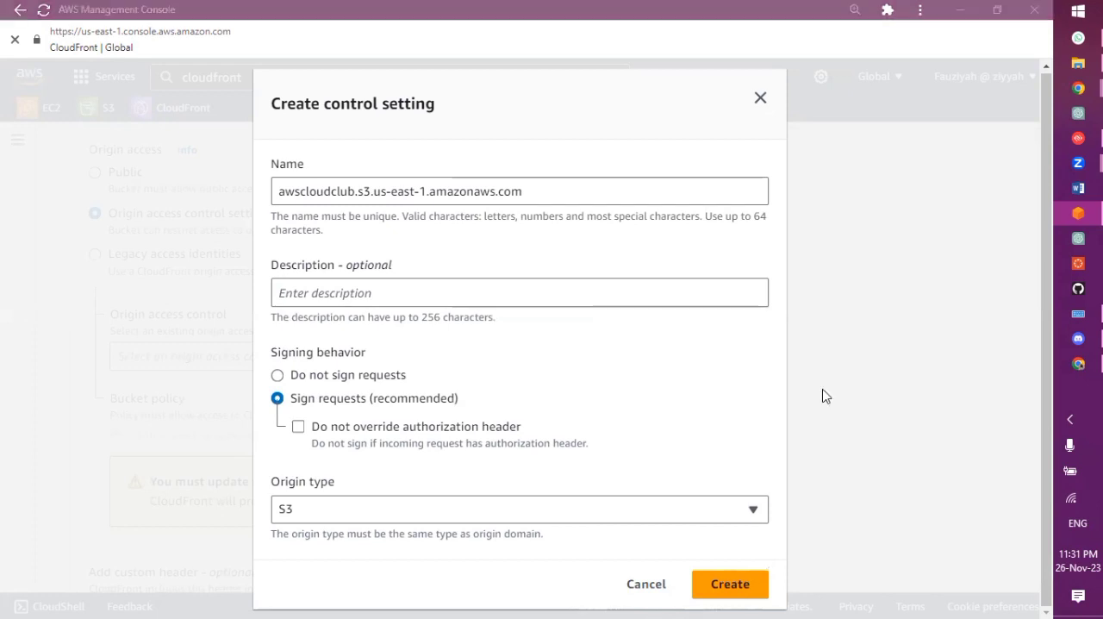
pyautogui.click(713, 586)
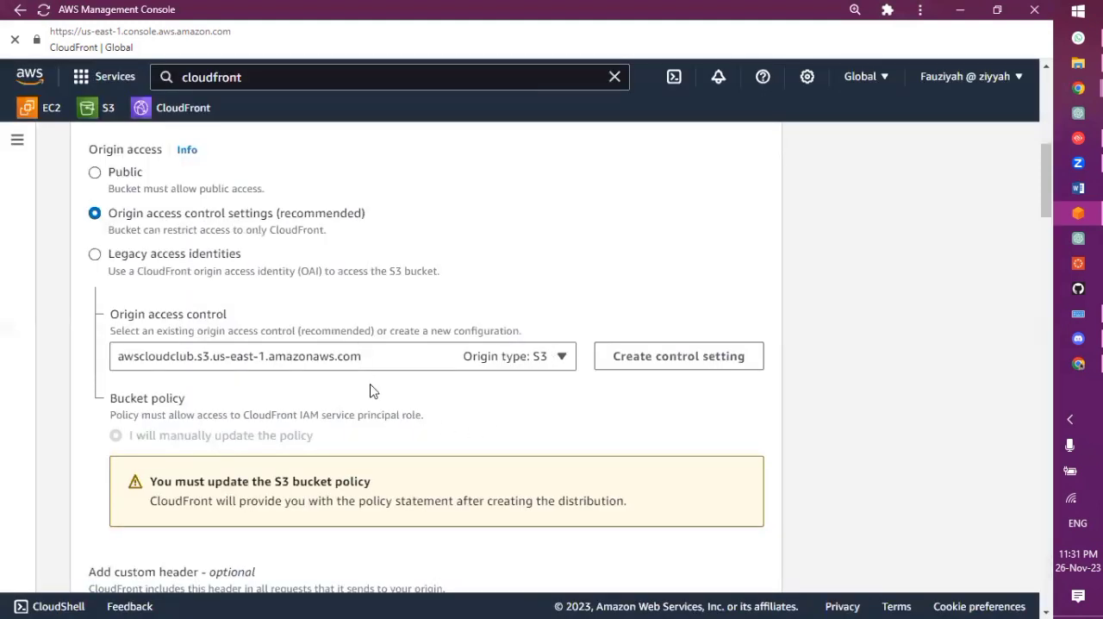
# Review the distribution form's bucket policy notice, Origin Shield, default cache behavior, viewer, cache policy and Web Application Firewall settings
pyautogui.scroll(-1, 373, 394)
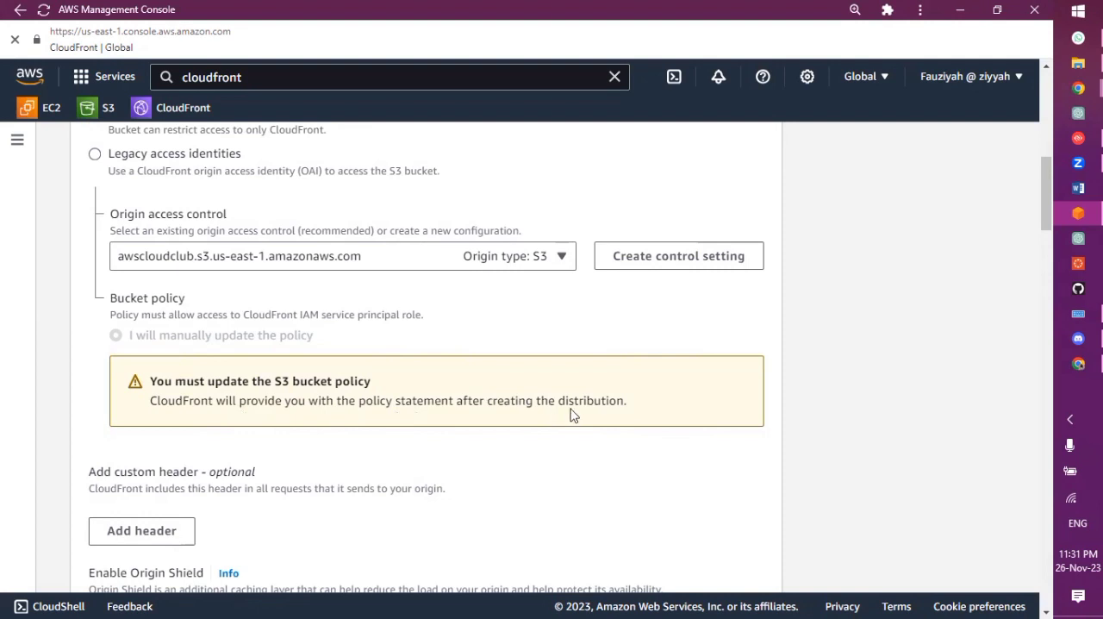
pyautogui.scroll(-4, 466, 400)
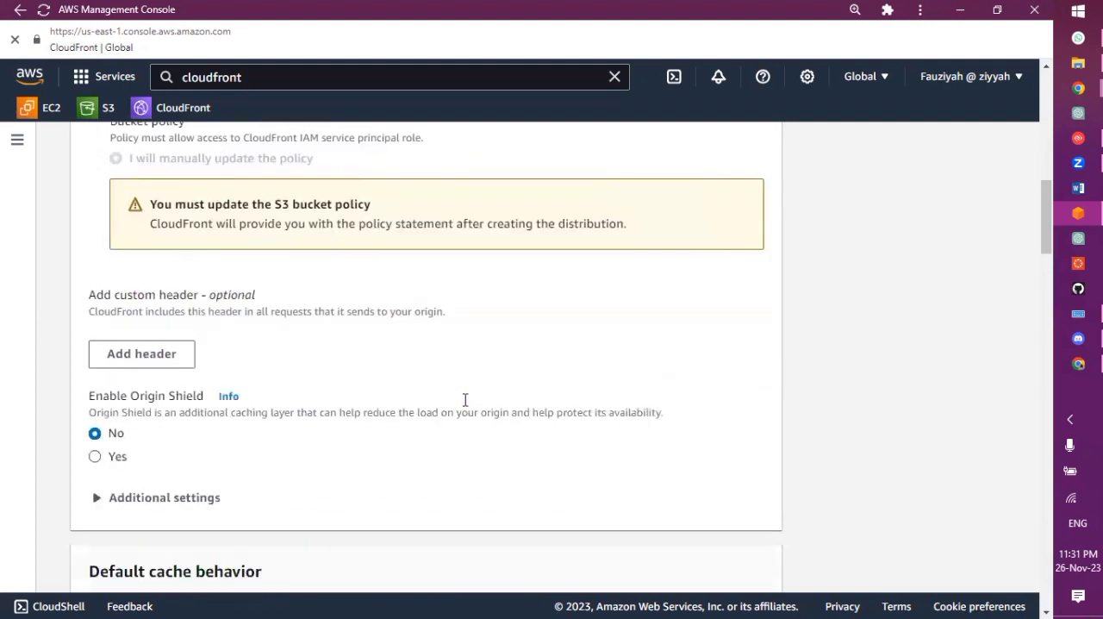
pyautogui.scroll(2, 466, 400)
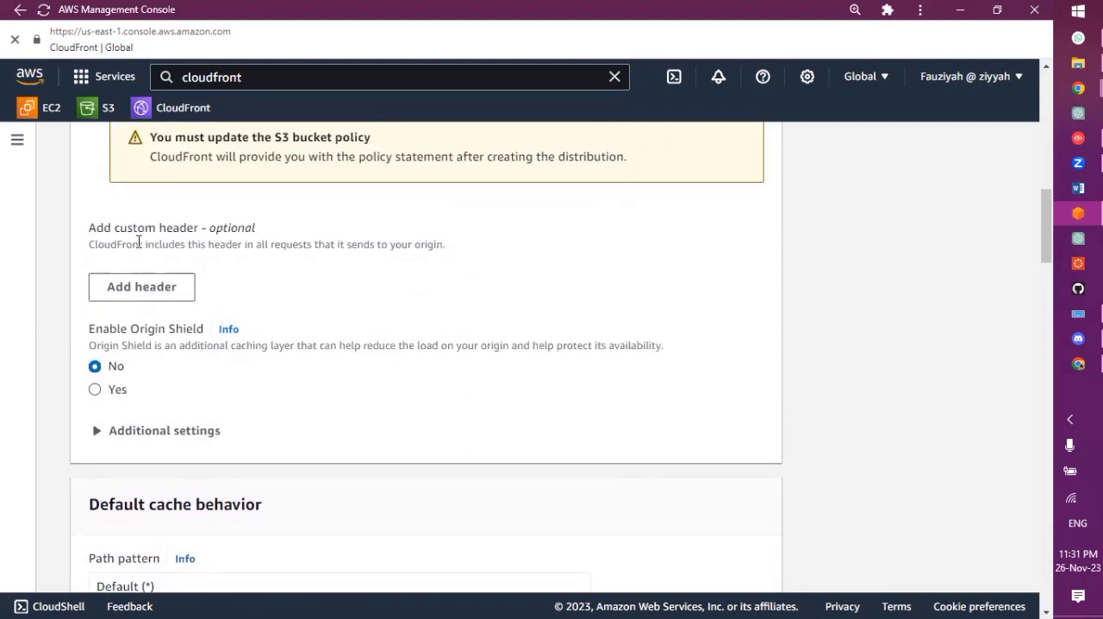
pyautogui.scroll(-8, 289, 405)
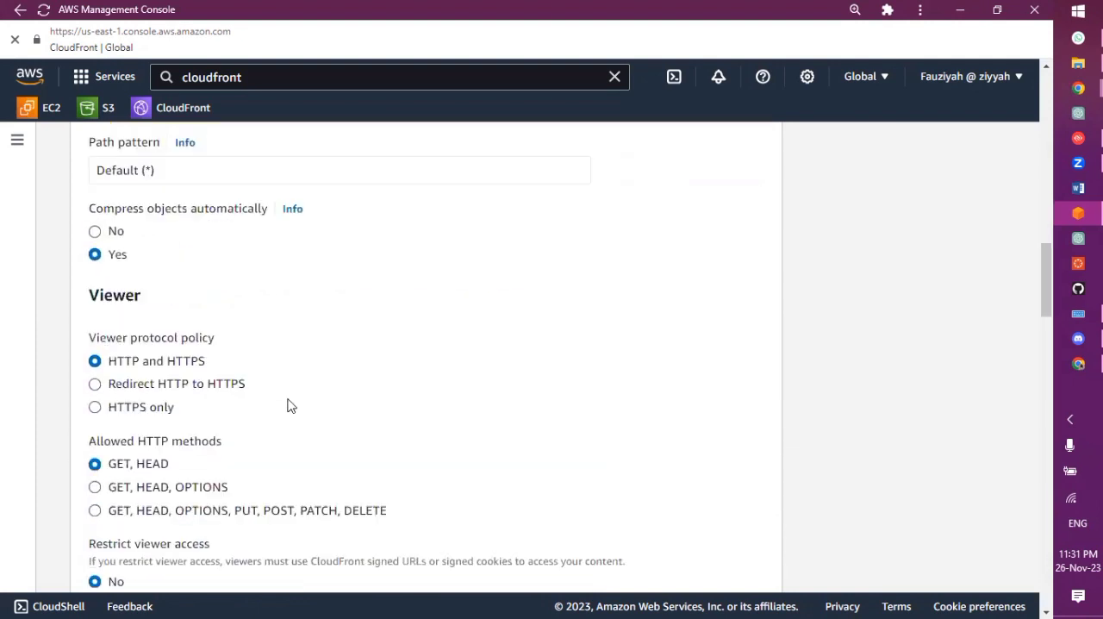
pyautogui.scroll(5, 288, 405)
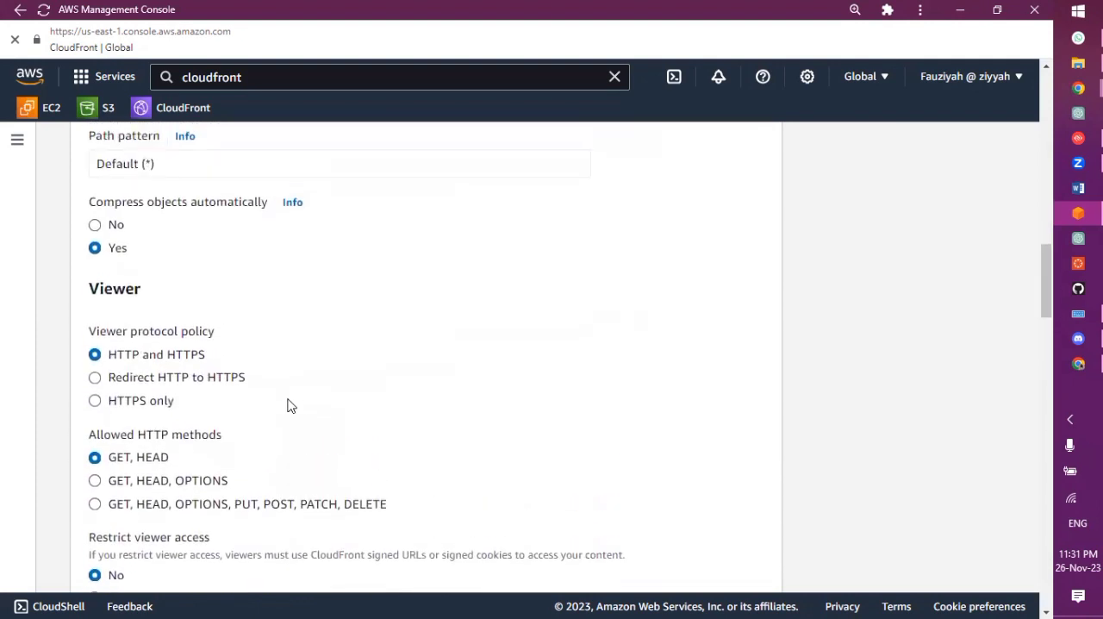
pyautogui.scroll(1, 289, 405)
pyautogui.scroll(-1, 289, 405)
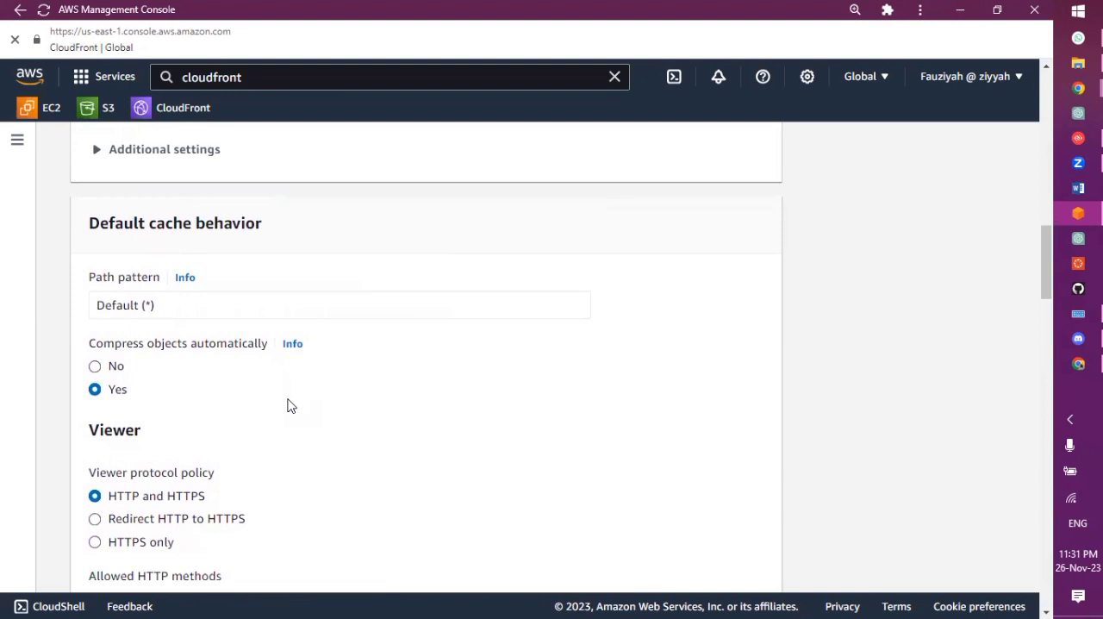
pyautogui.scroll(-1, 289, 405)
pyautogui.scroll(2, 289, 405)
pyautogui.scroll(-1, 289, 405)
pyautogui.scroll(1, 289, 405)
pyautogui.scroll(-7, 289, 405)
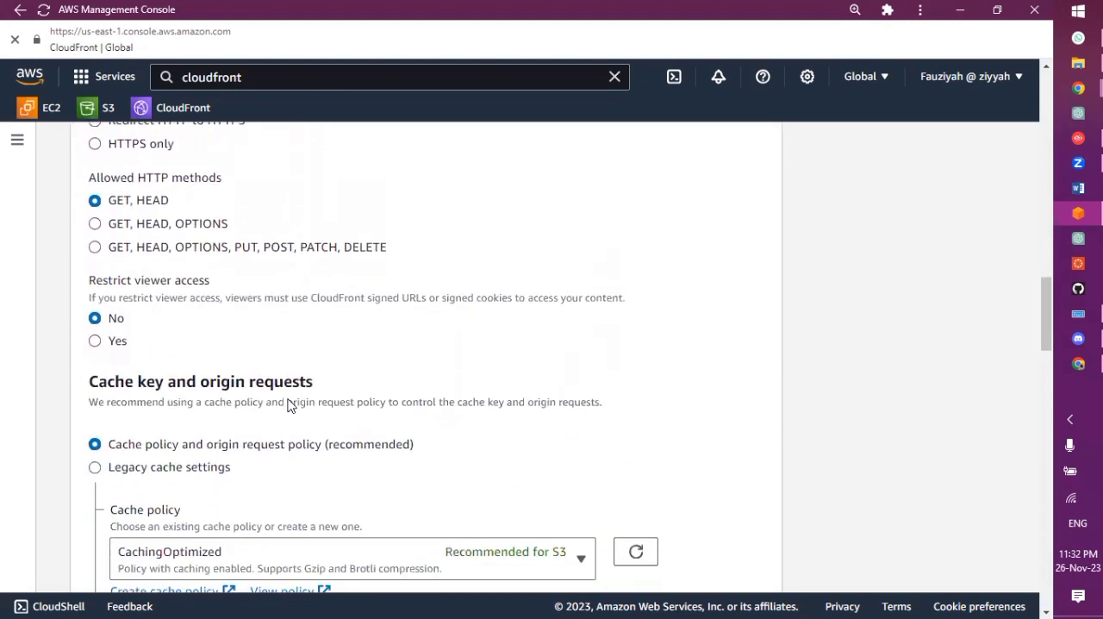
pyautogui.scroll(-2, 289, 405)
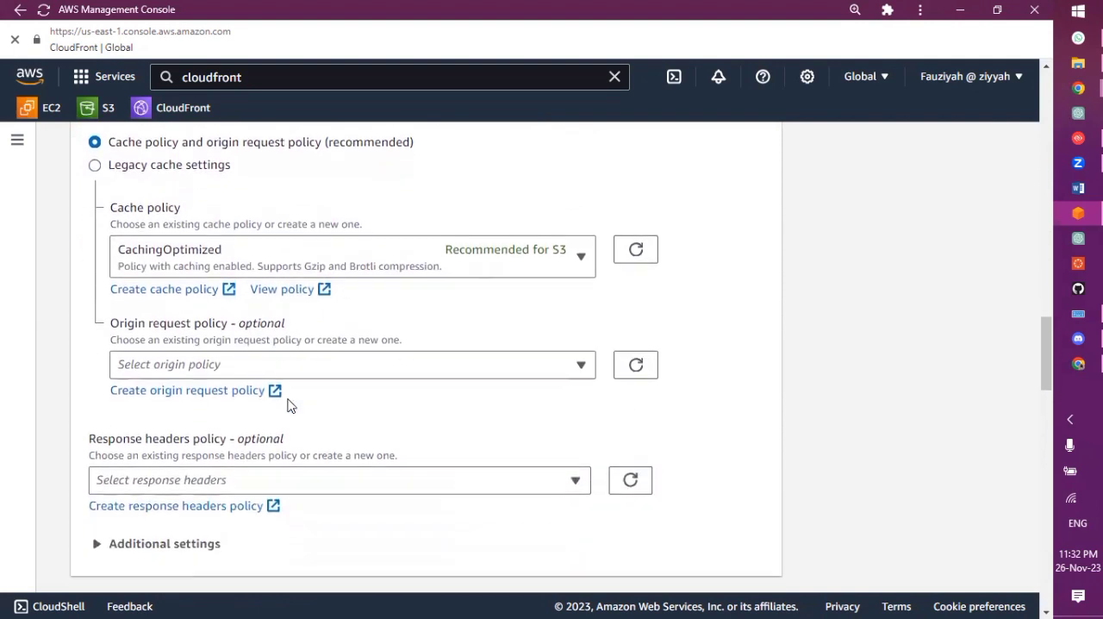
pyautogui.scroll(-8, 289, 405)
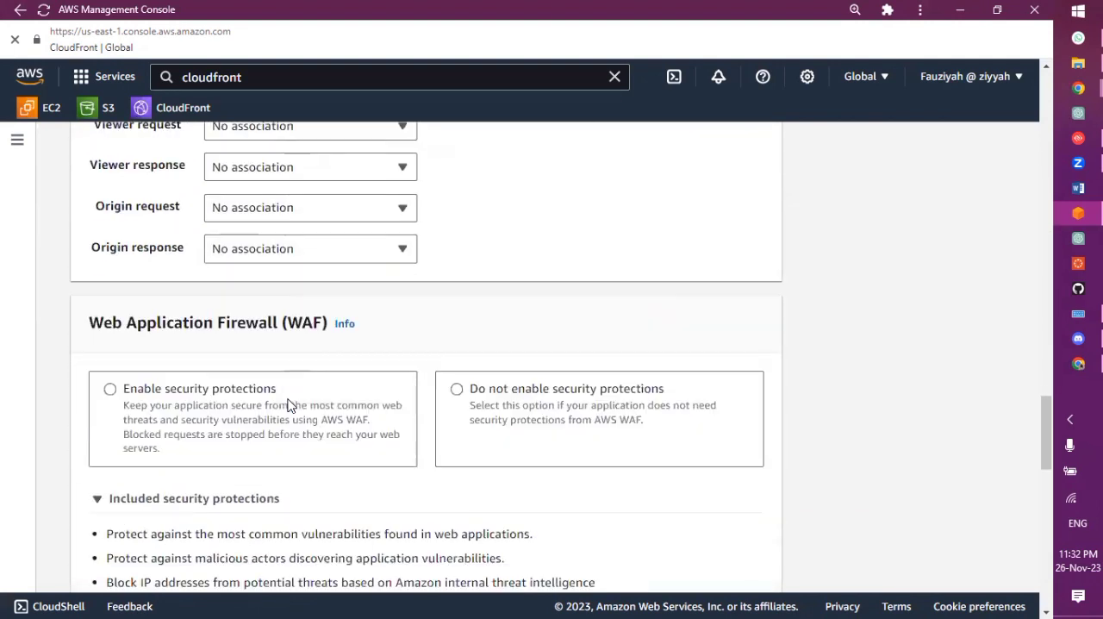
# Set the distribution's default root object to index.html
pyautogui.scroll(-9, 289, 405)
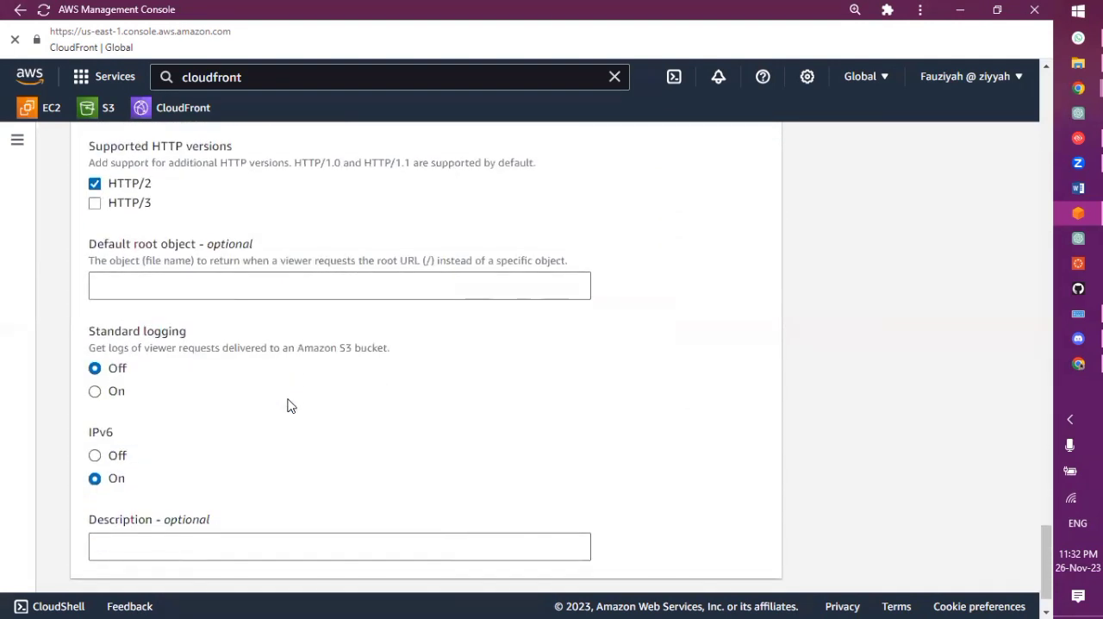
pyautogui.scroll(1, 291, 405)
pyautogui.click(231, 362)
pyautogui.write('i')
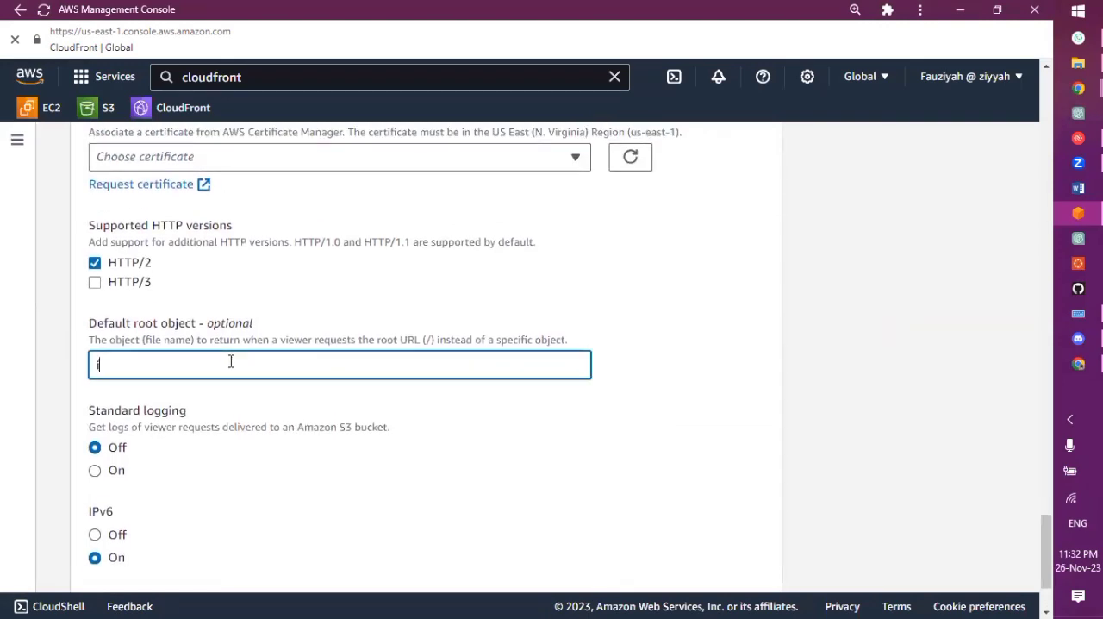
pyautogui.write('ndex')
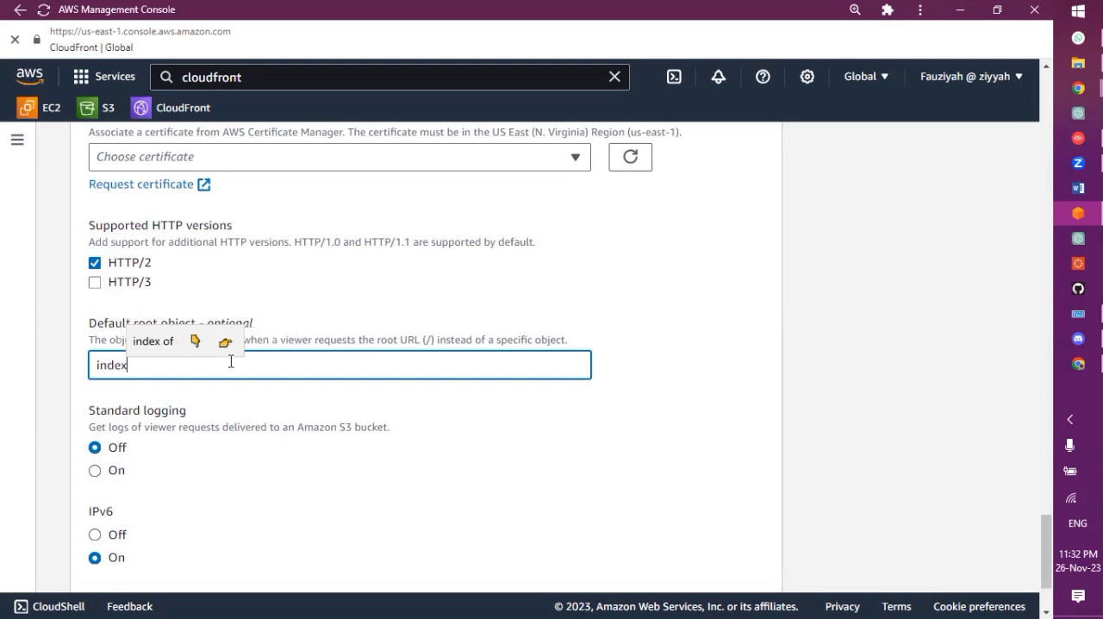
pyautogui.write('.html')
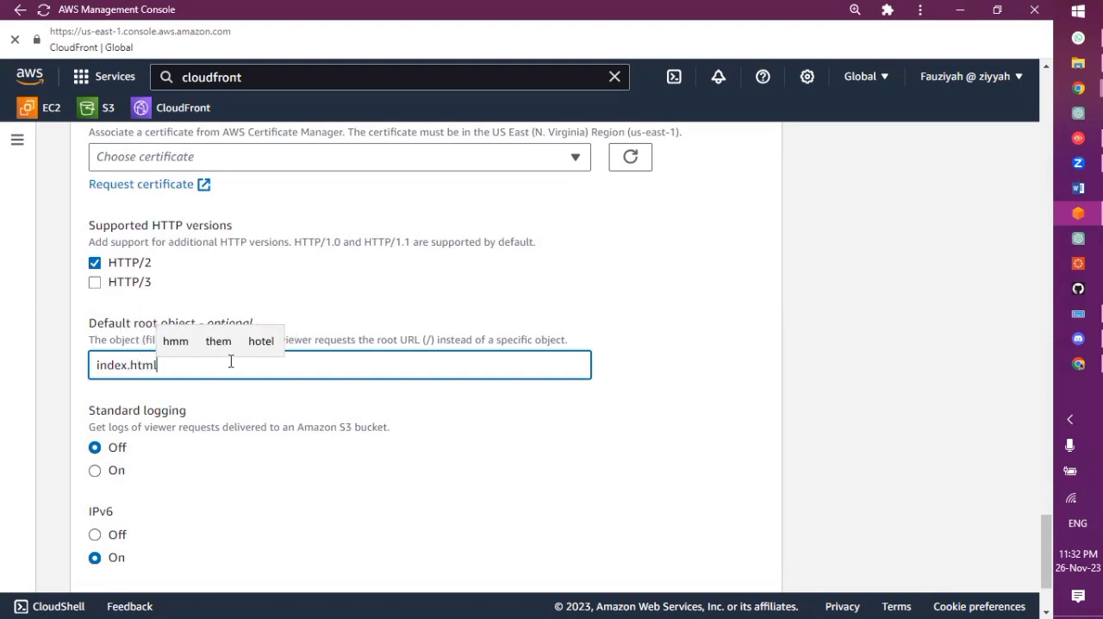
# Choose Do not enable security protections for the Web Application Firewall and create the distribution
pyautogui.scroll(-2, 231, 362)
pyautogui.click(712, 567)
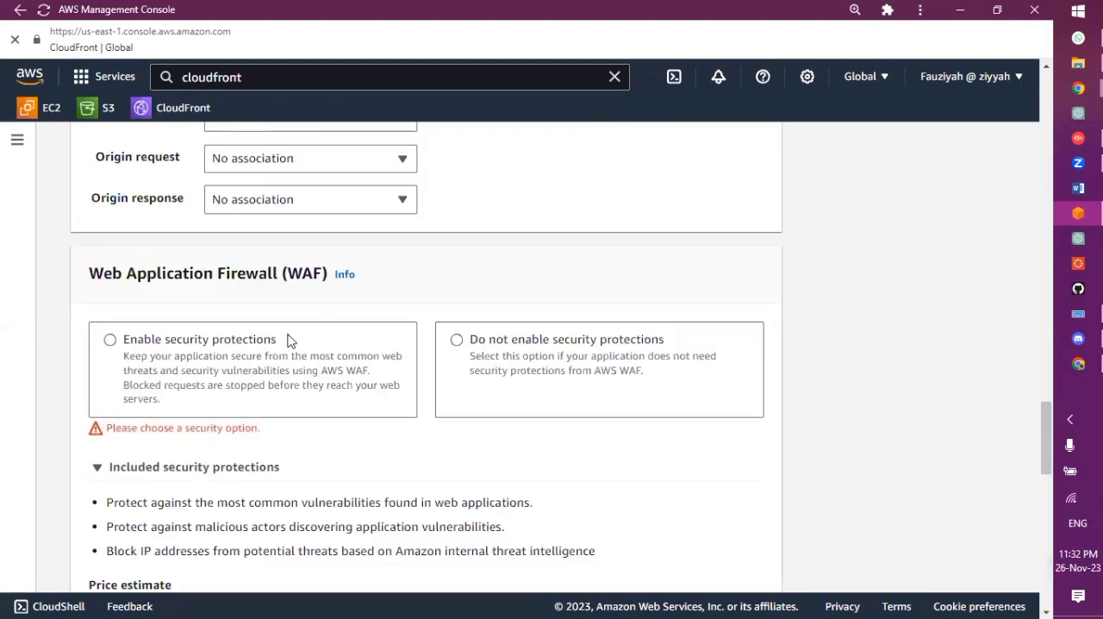
pyautogui.click(537, 345)
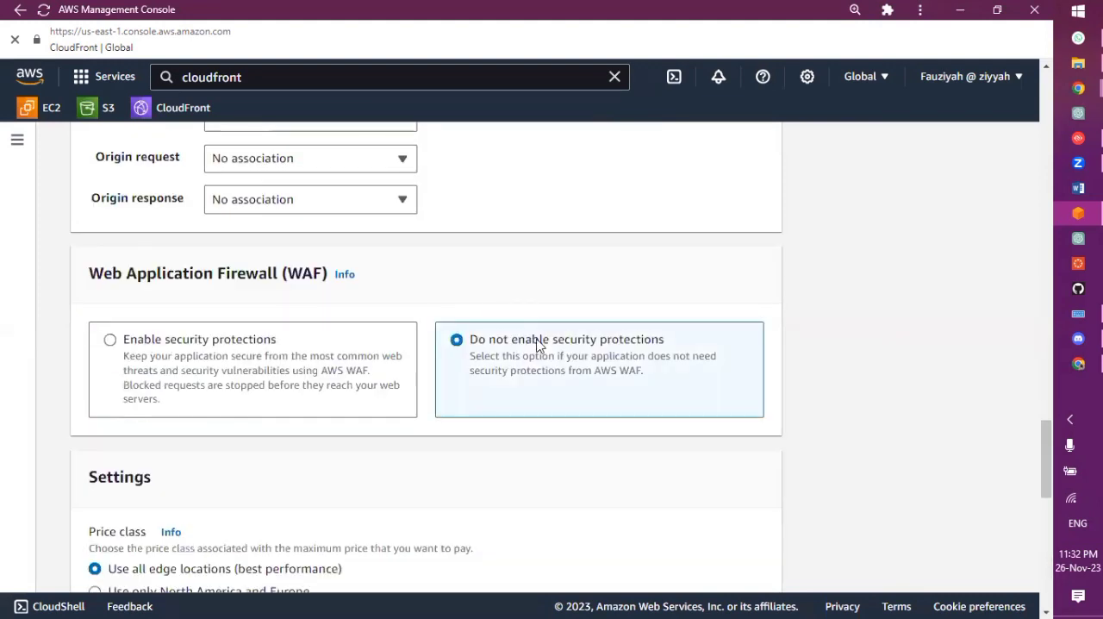
pyautogui.scroll(-10, 538, 345)
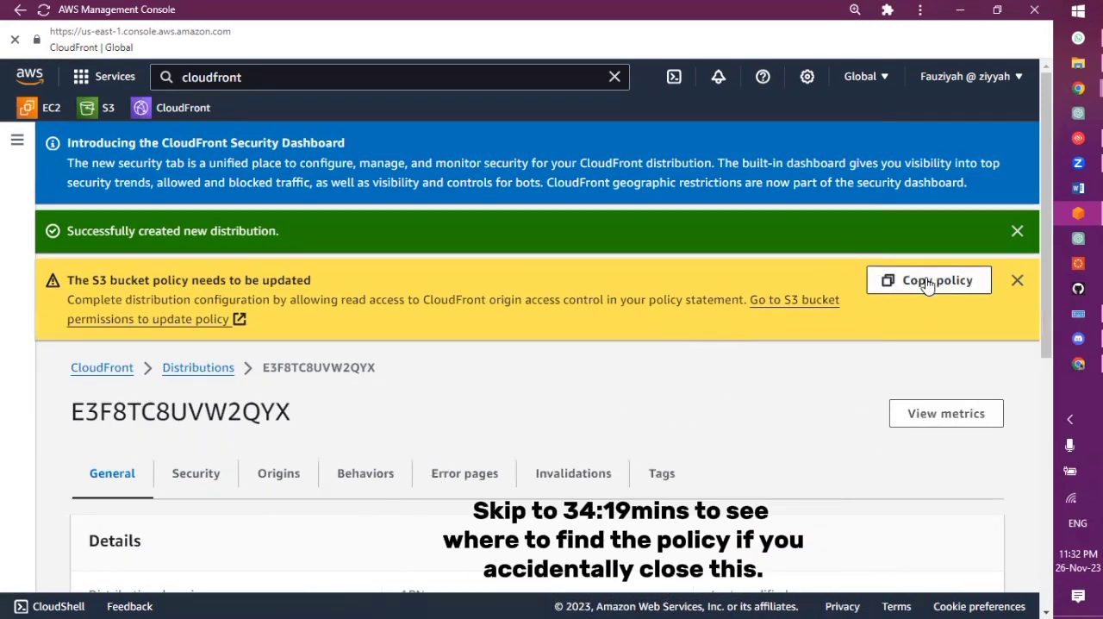
# Copy the new distribution's S3 bucket policy statement and open the awscloudclub bucket in S3
pyautogui.click(927, 284)
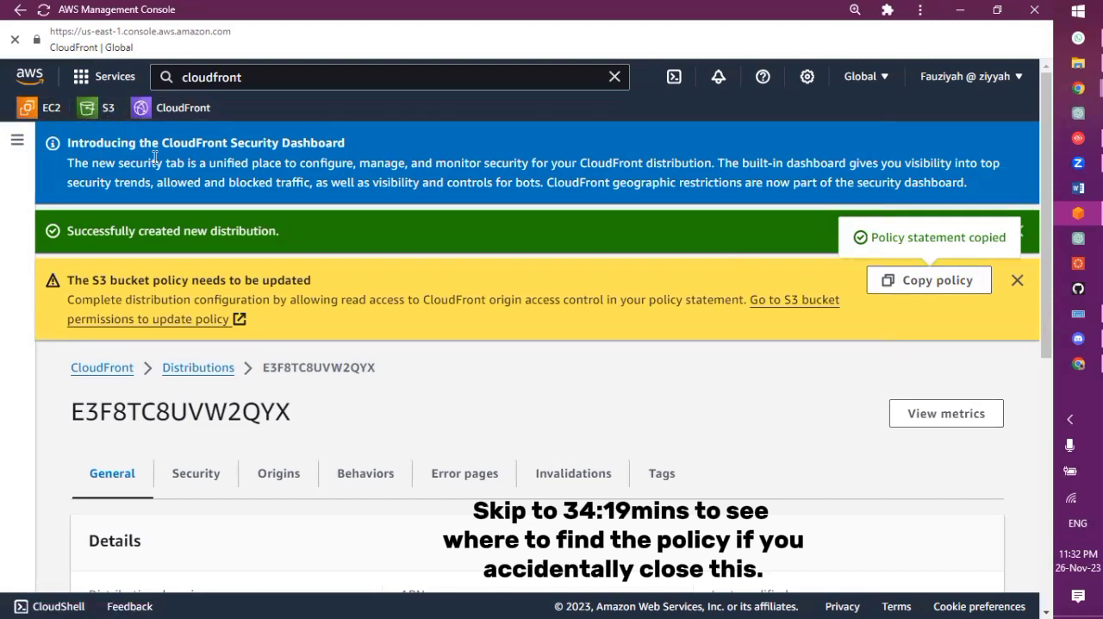
pyautogui.click(89, 110)
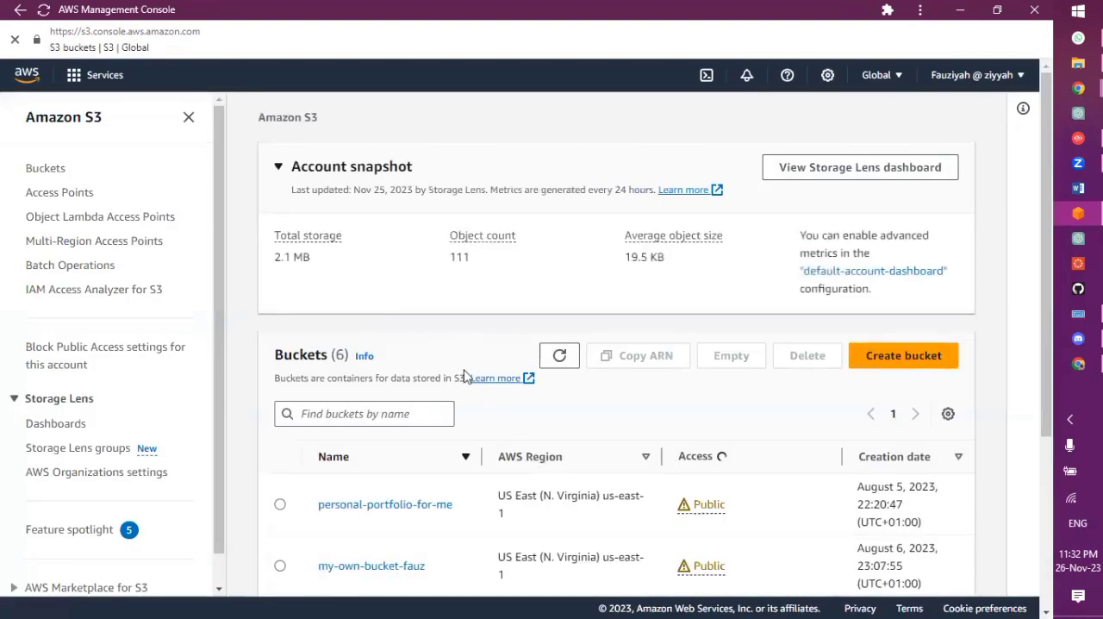
pyautogui.scroll(-2, 504, 425)
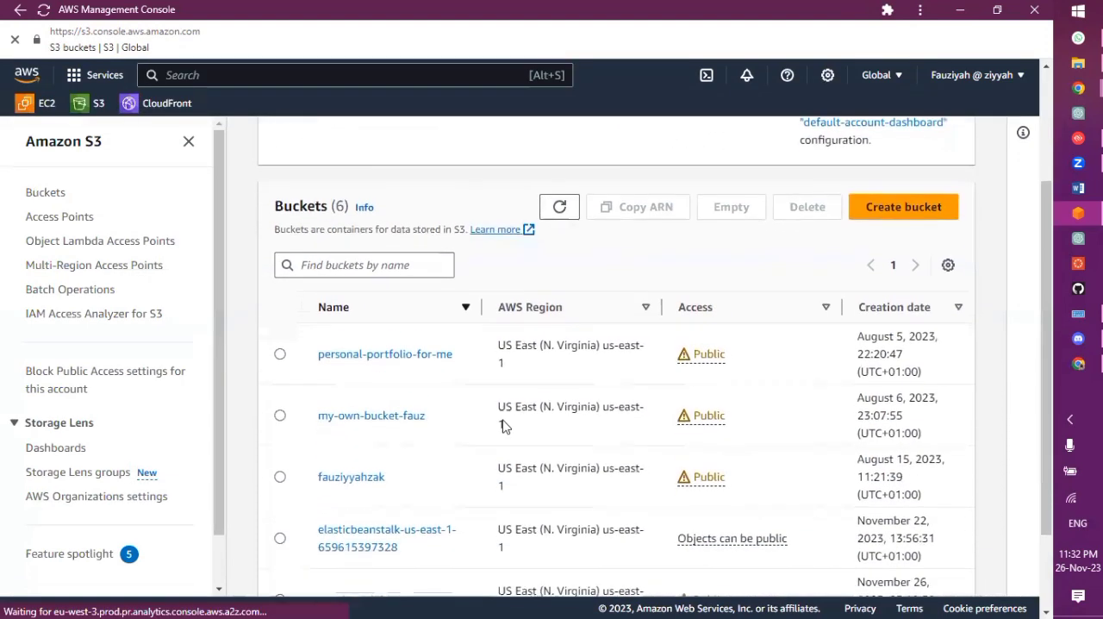
pyautogui.scroll(-3, 503, 424)
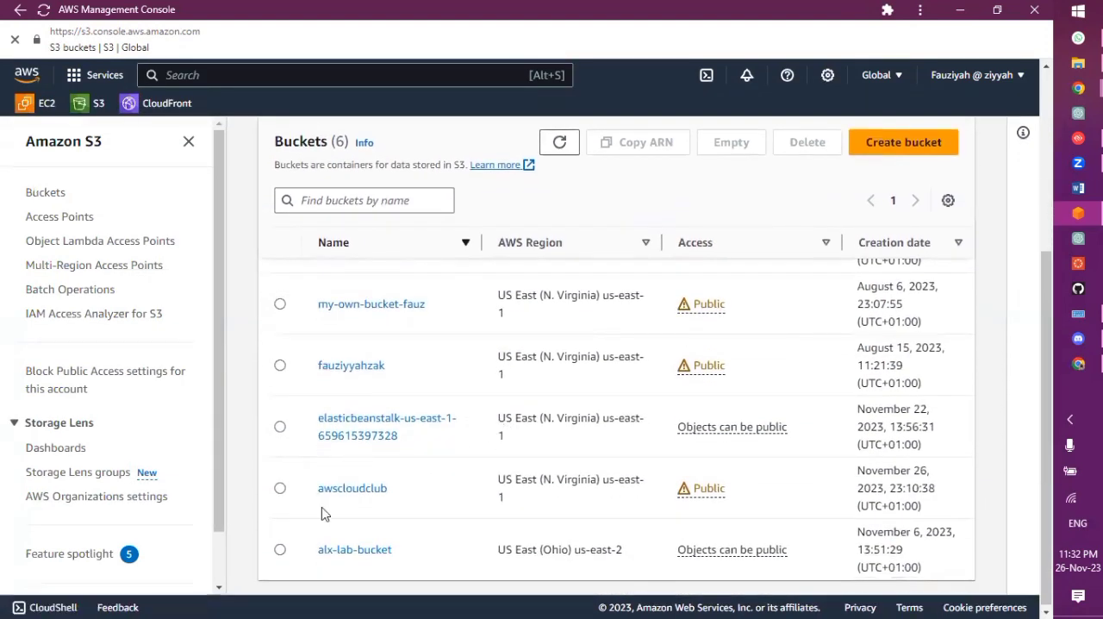
pyautogui.click(369, 492)
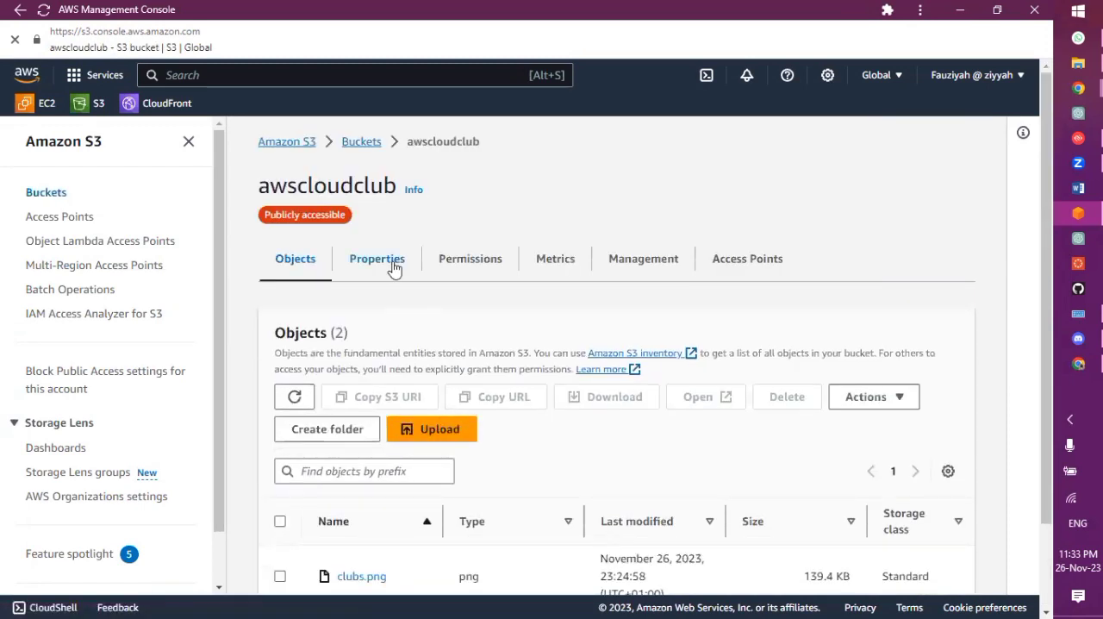
pyautogui.click(376, 260)
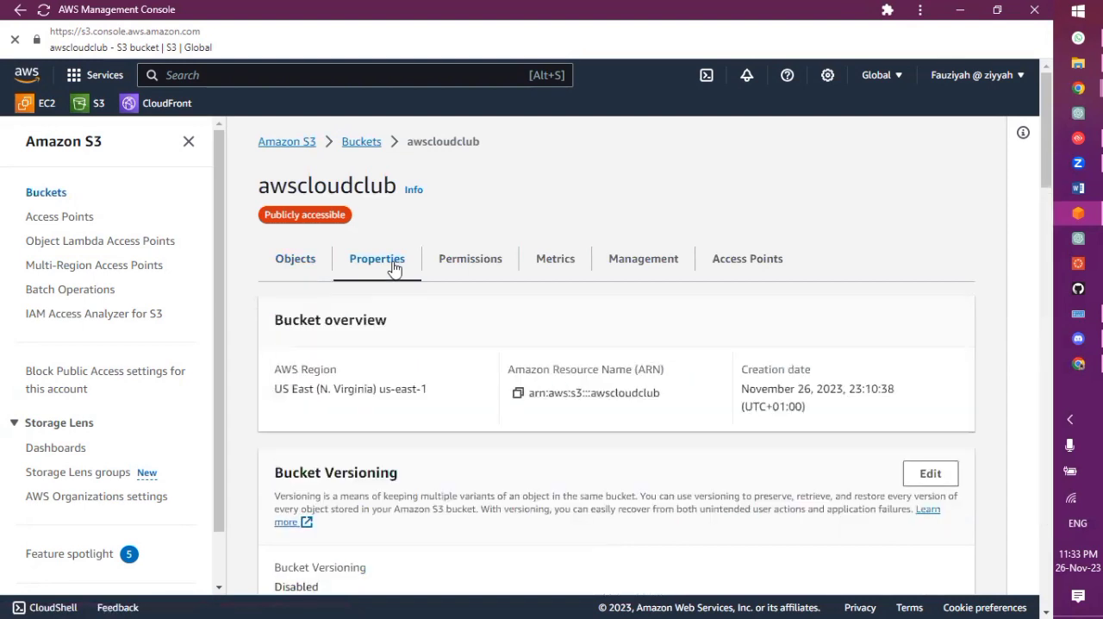
pyautogui.scroll(-7, 392, 267)
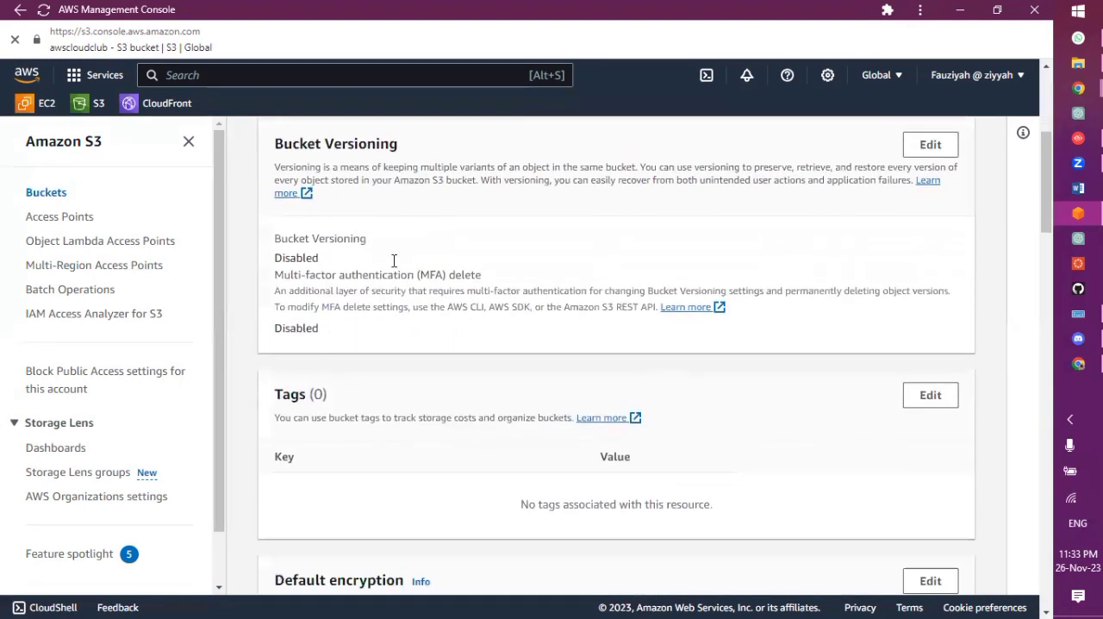
pyautogui.scroll(8, 392, 267)
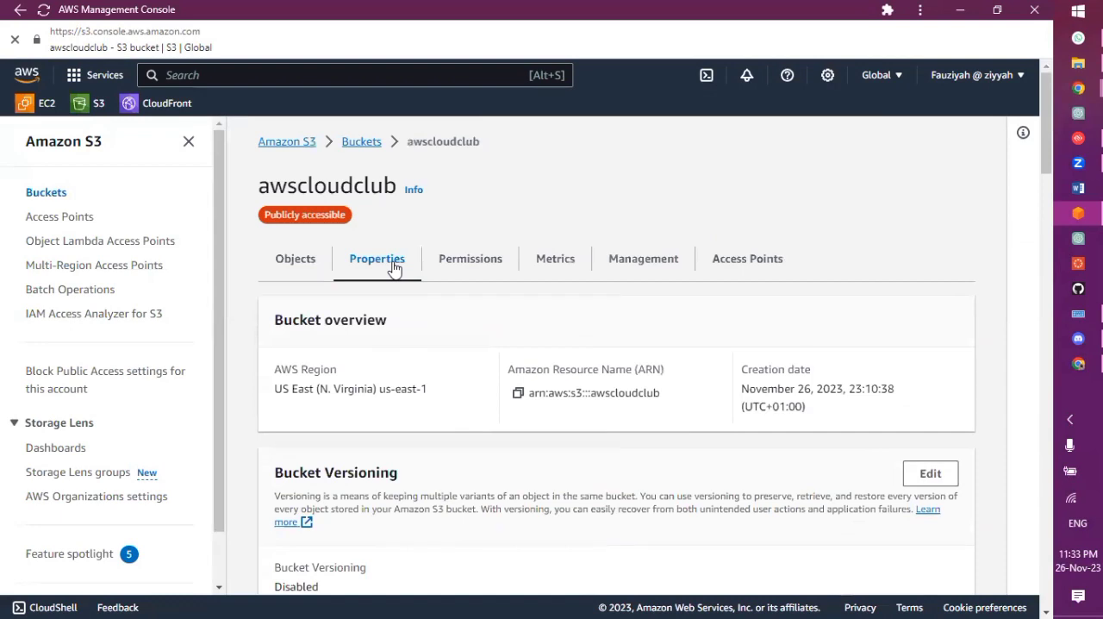
pyautogui.scroll(-2, 373, 445)
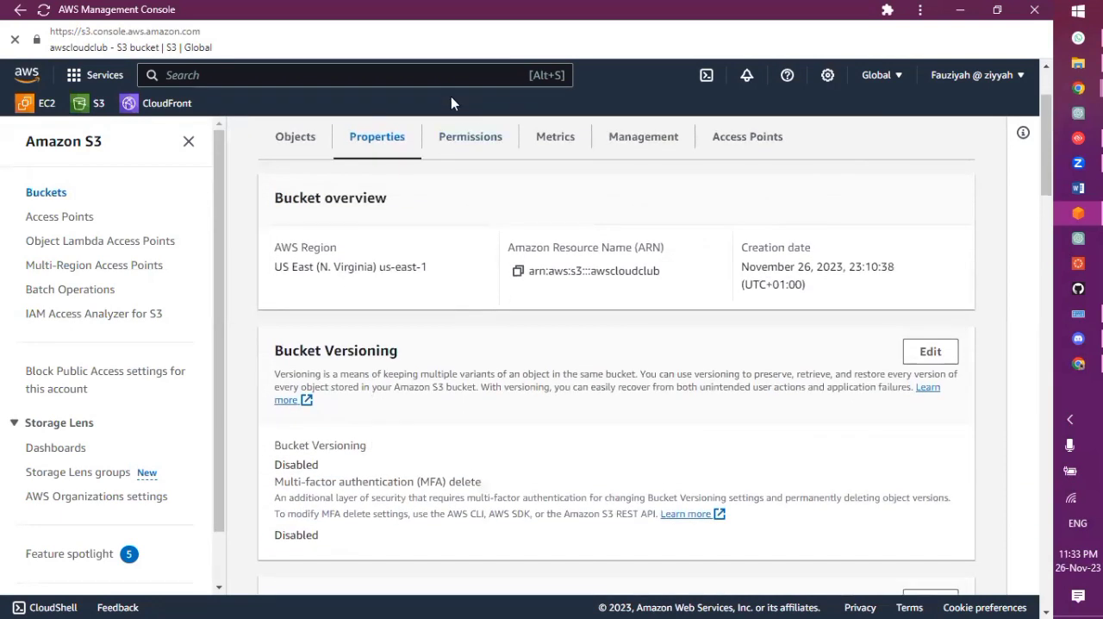
# Turn on Block all public access in the awscloudclub bucket's permissions and save it with the confirmation word confirm
pyautogui.click(456, 152)
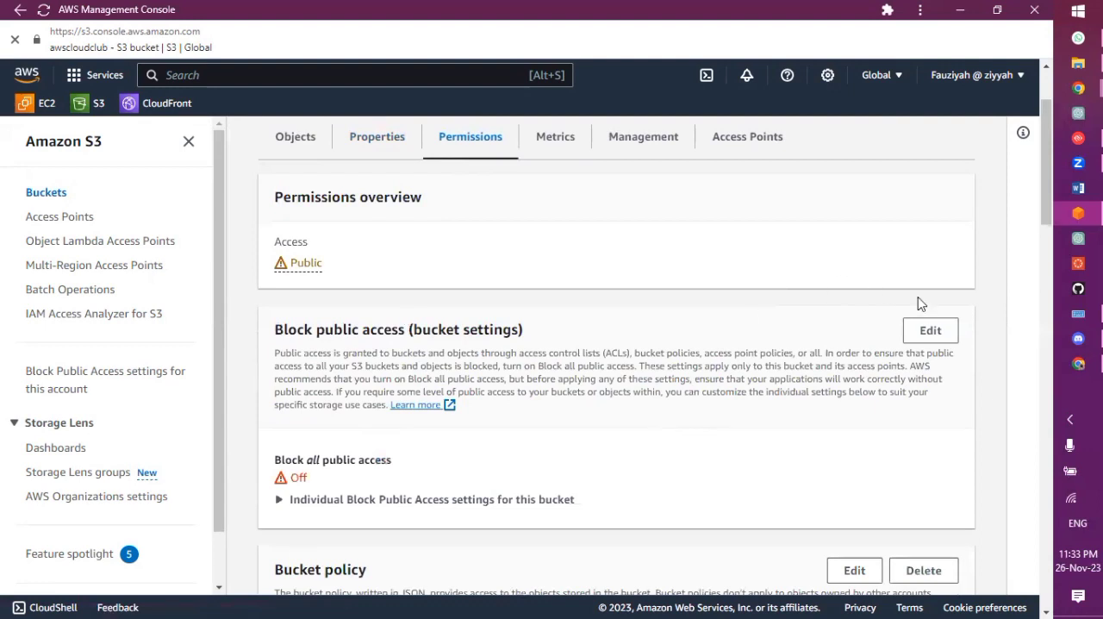
pyautogui.click(934, 331)
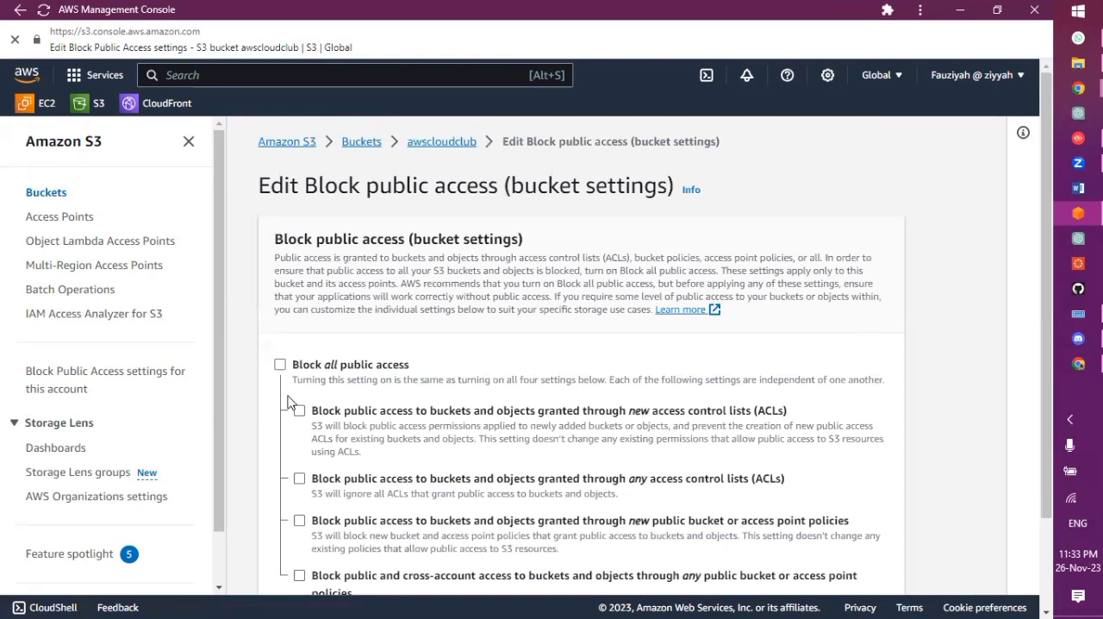
pyautogui.click(315, 368)
pyautogui.scroll(-2, 316, 365)
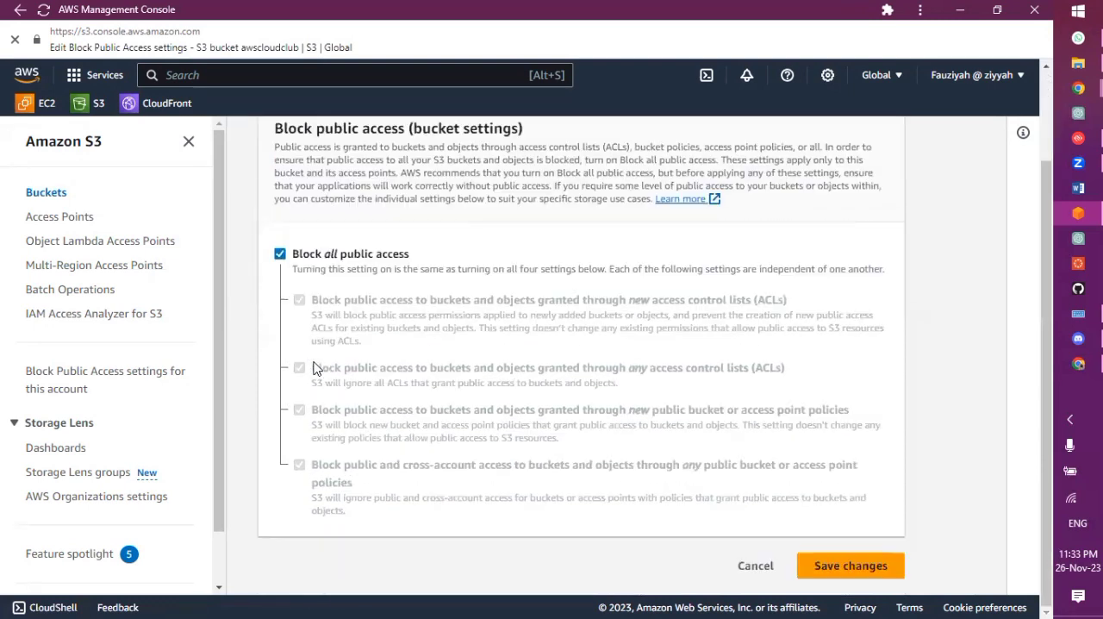
pyautogui.click(850, 565)
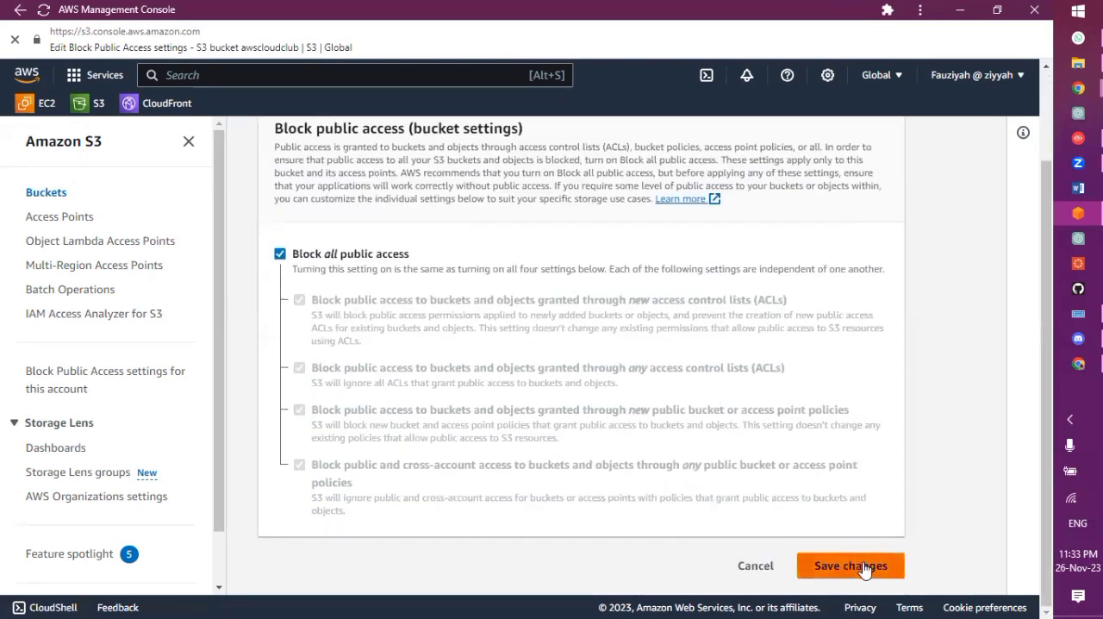
pyautogui.click(544, 389)
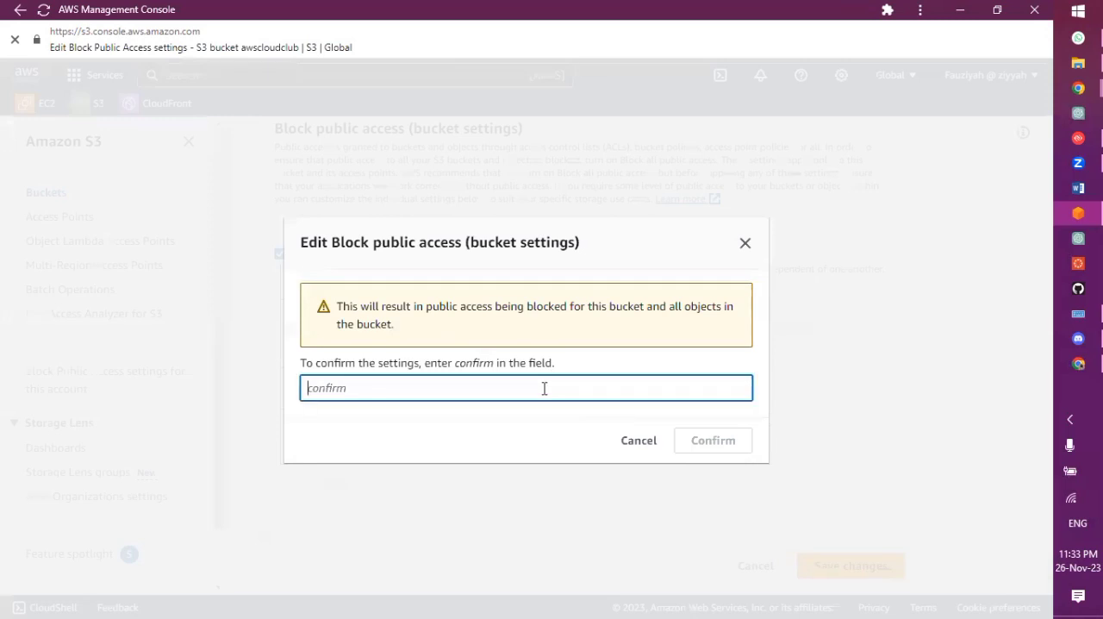
pyautogui.write('confirm')
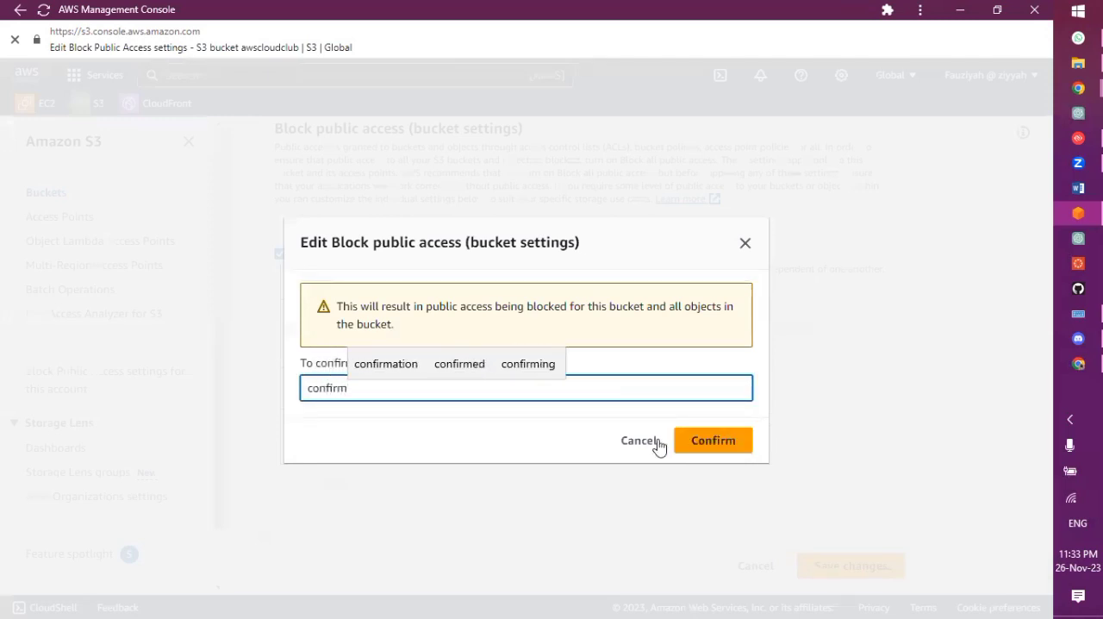
pyautogui.click(697, 452)
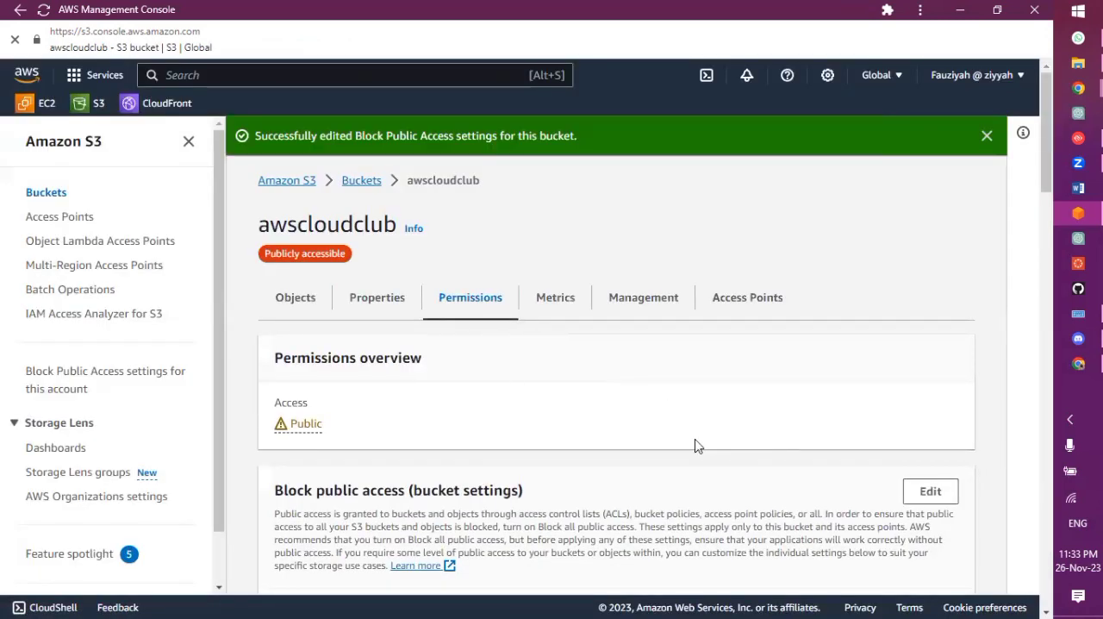
# Replace the awscloudclub bucket's whole policy with the copied CloudFront policy statement and save the changes
pyautogui.scroll(-5, 696, 444)
pyautogui.click(849, 345)
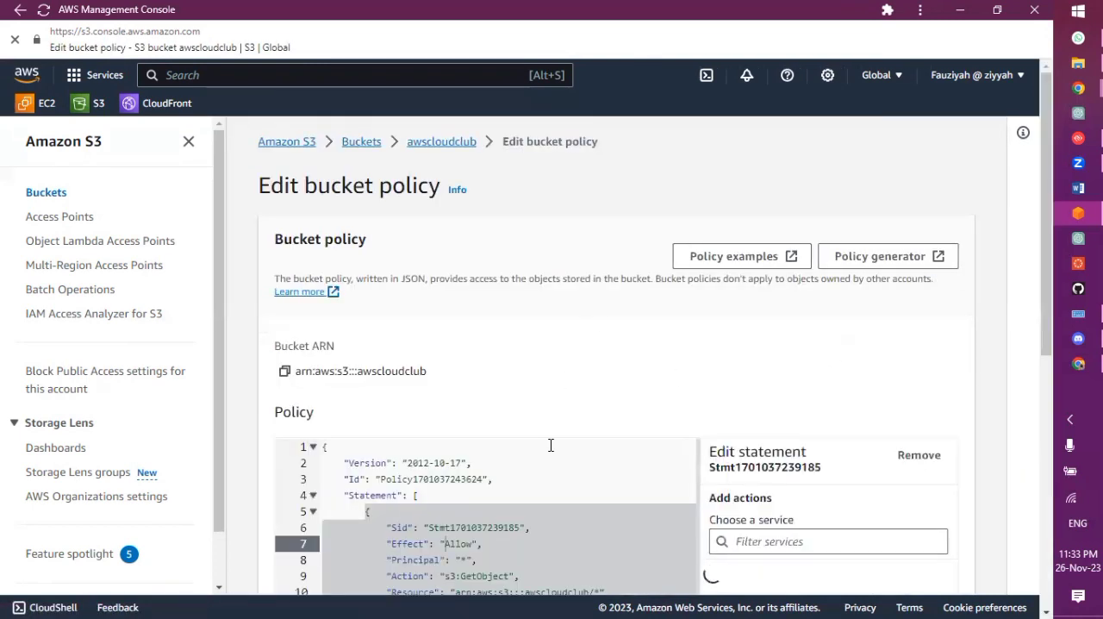
pyautogui.scroll(-3, 550, 445)
pyautogui.click(525, 416)
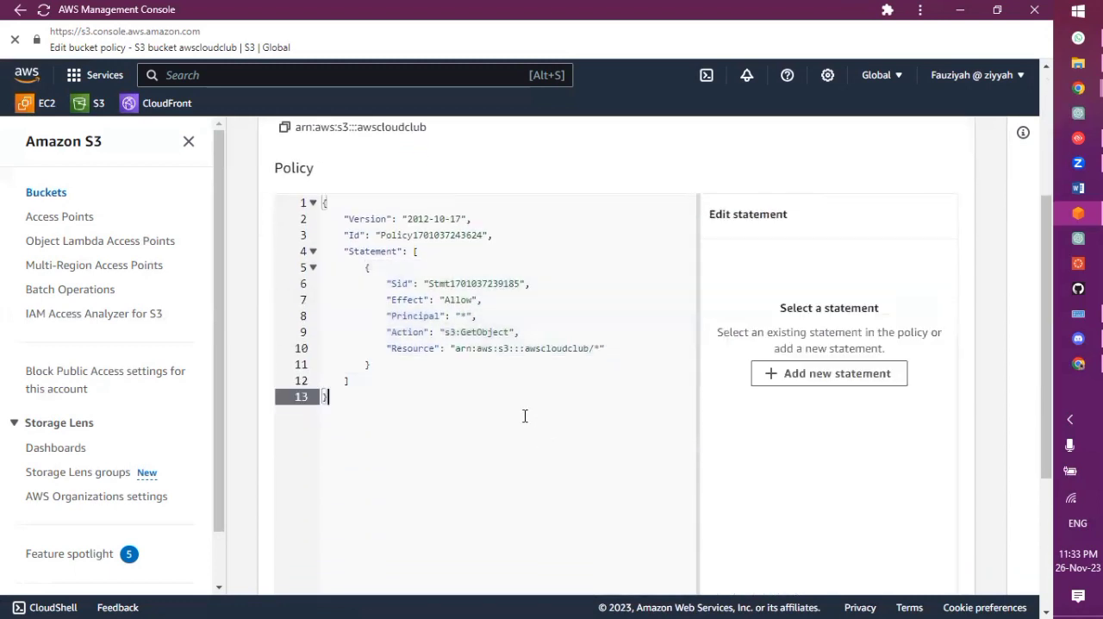
pyautogui.hotkey('ctrl', 'a')
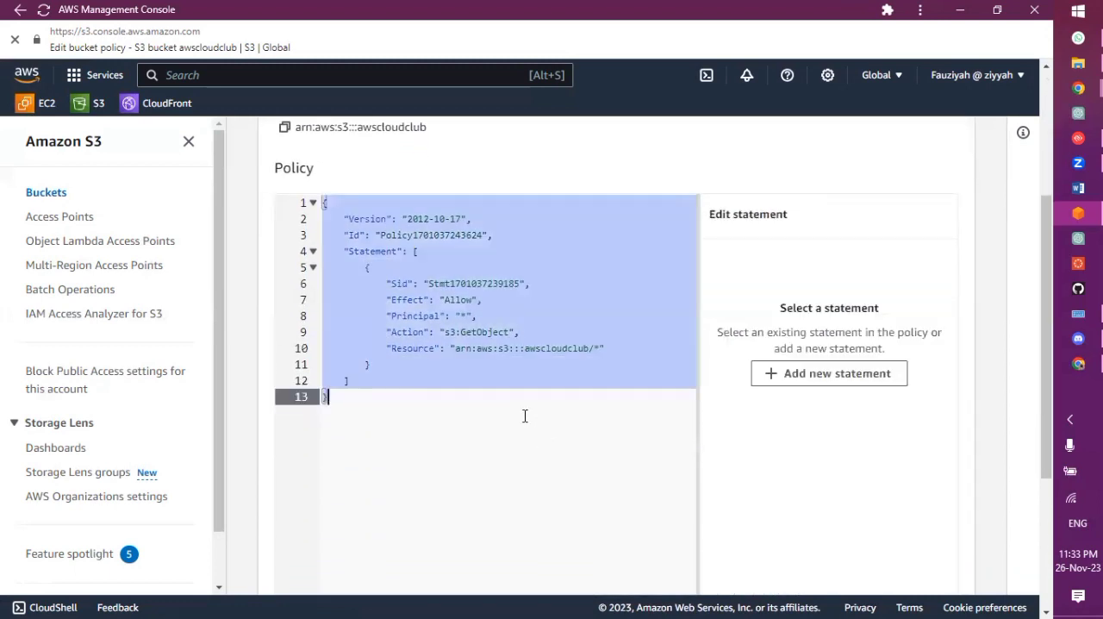
pyautogui.hotkey('ctrl', 'v')
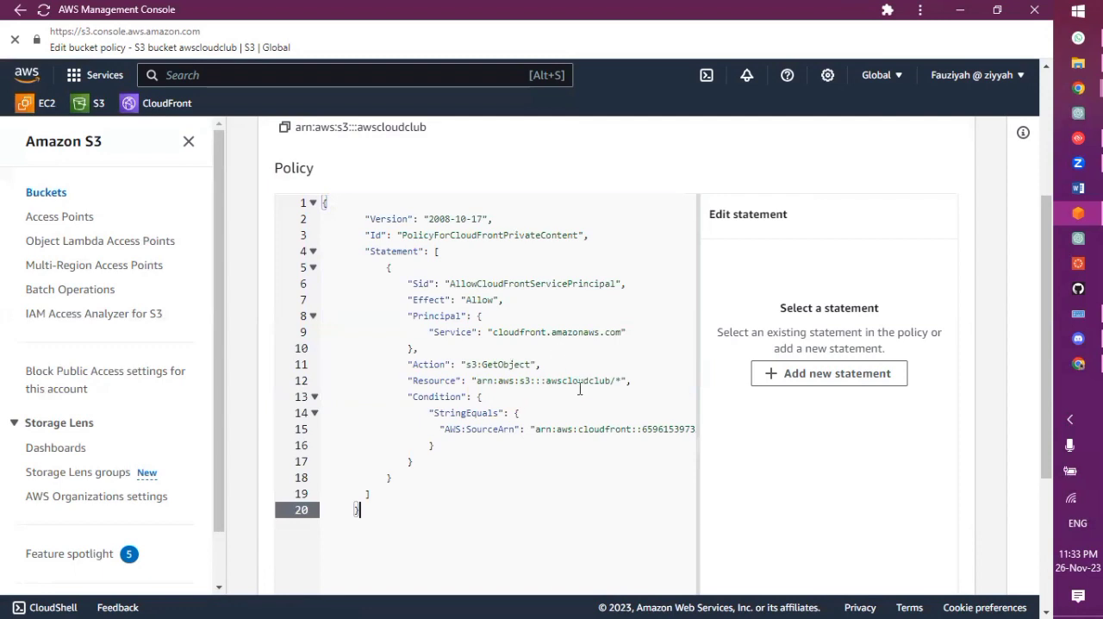
pyautogui.scroll(-3, 601, 468)
pyautogui.click(921, 565)
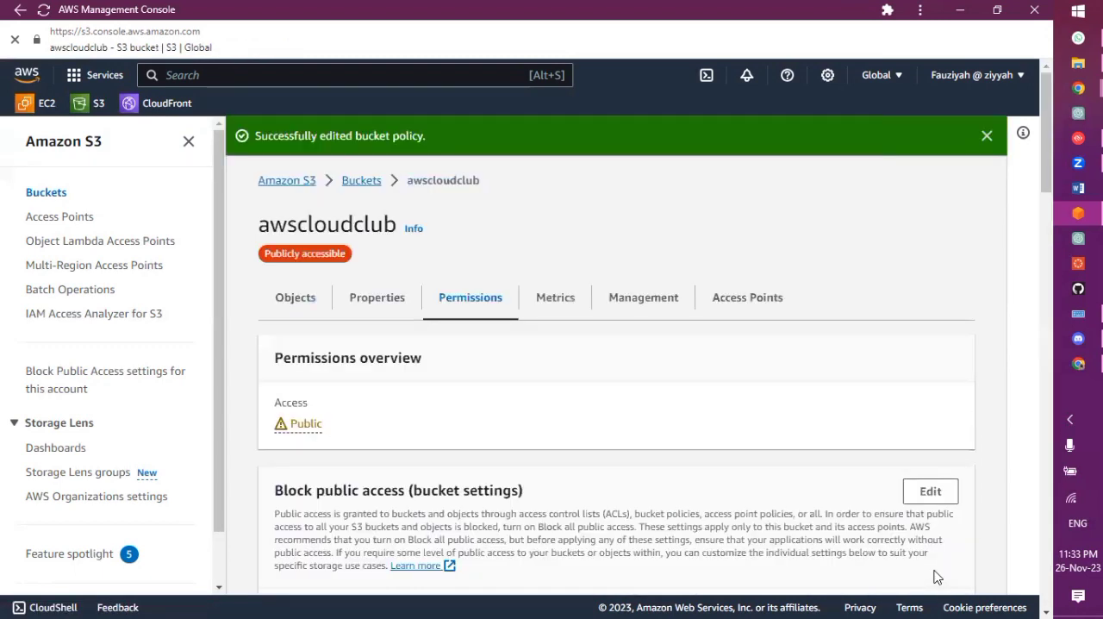
# Review the bucket's permissions, covering block public access, bucket policy, access control list and cross-origin resource sharing
pyautogui.scroll(-5, 697, 426)
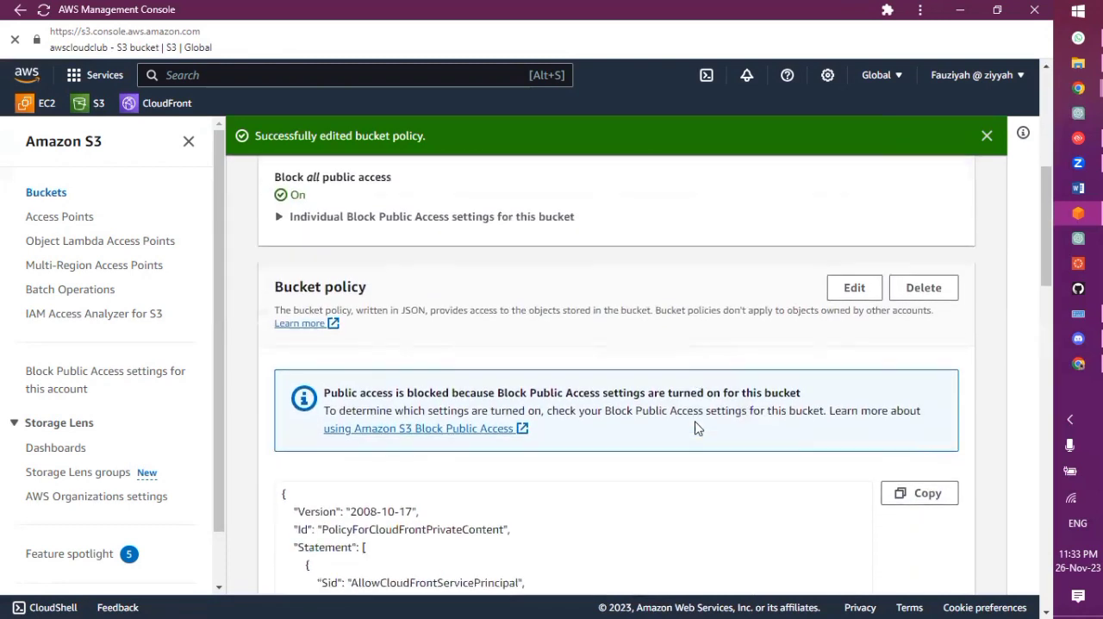
pyautogui.scroll(-8, 699, 427)
pyautogui.scroll(-4, 698, 428)
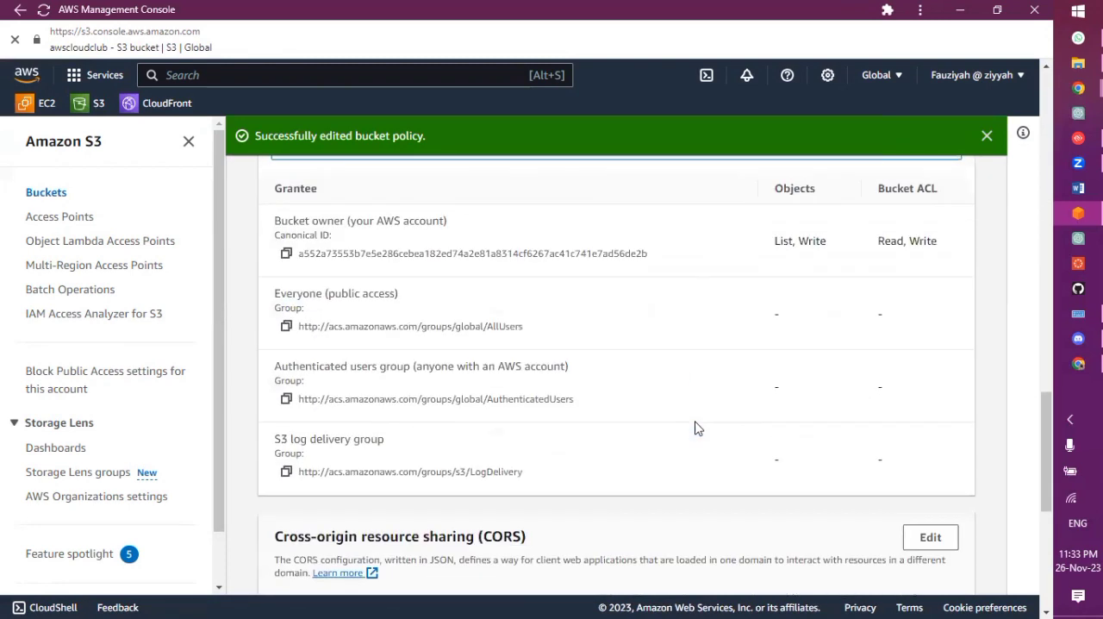
pyautogui.scroll(-4, 696, 426)
pyautogui.scroll(-1, 696, 423)
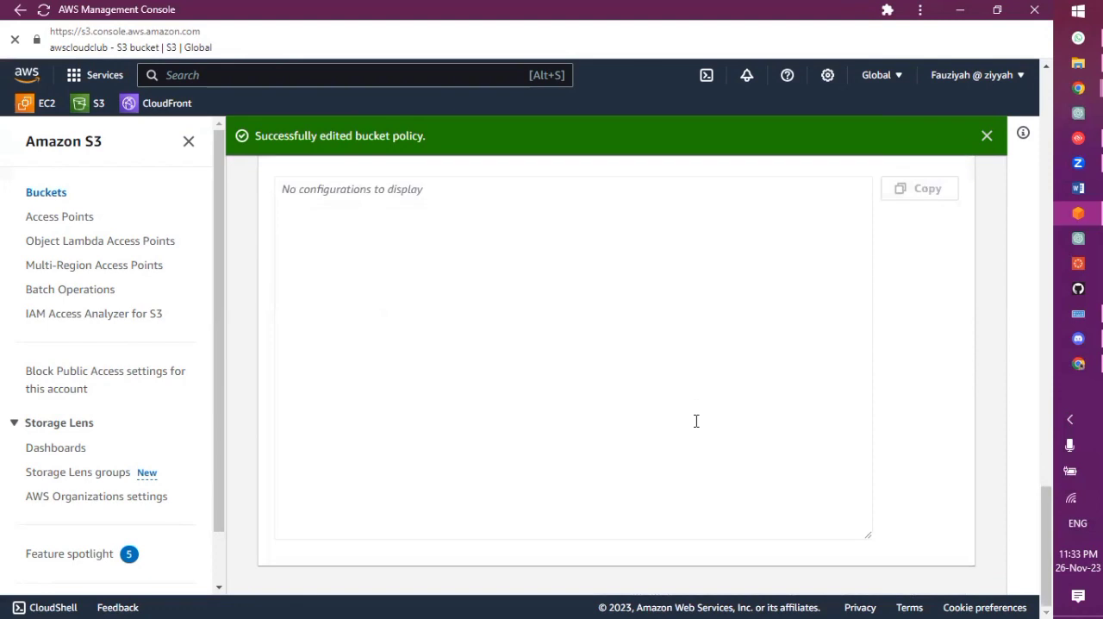
pyautogui.scroll(20, 697, 421)
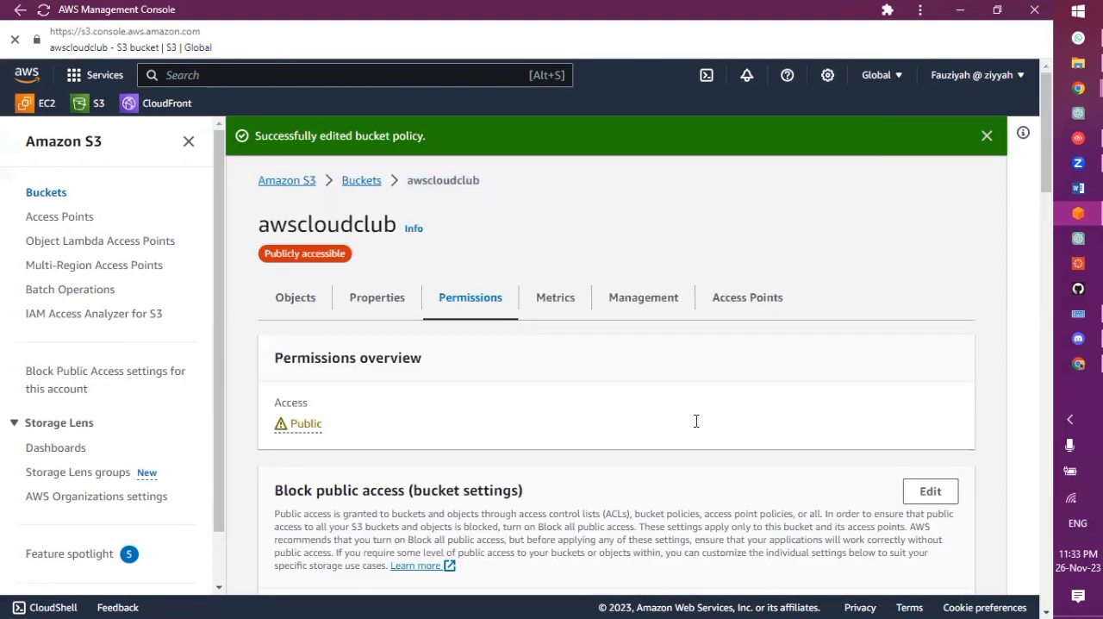
# Return to the CloudFront distributions list and check the origin and deployment status of the awscloudclub distribution
pyautogui.click(160, 103)
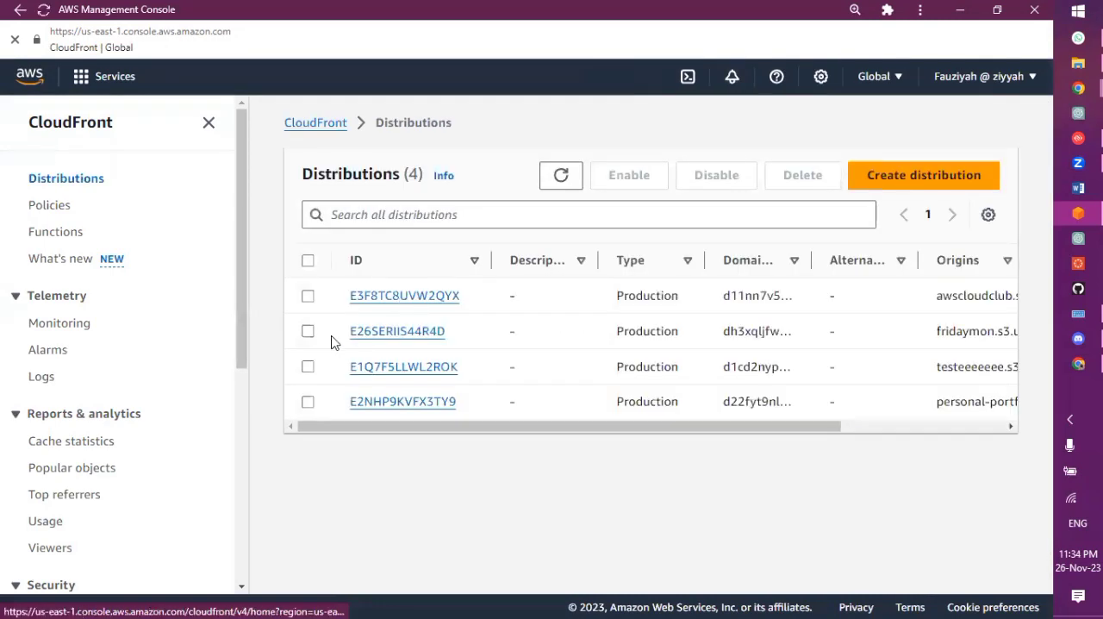
pyautogui.hscroll(5, 785, 353)
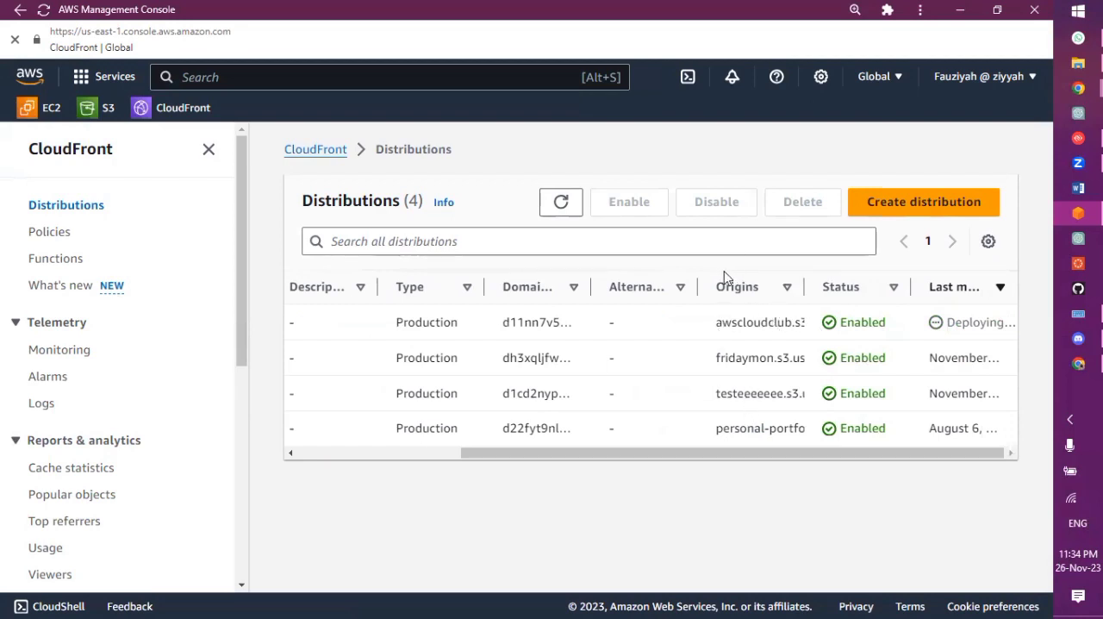
pyautogui.moveTo(712, 328); pyautogui.dragTo(791, 324)
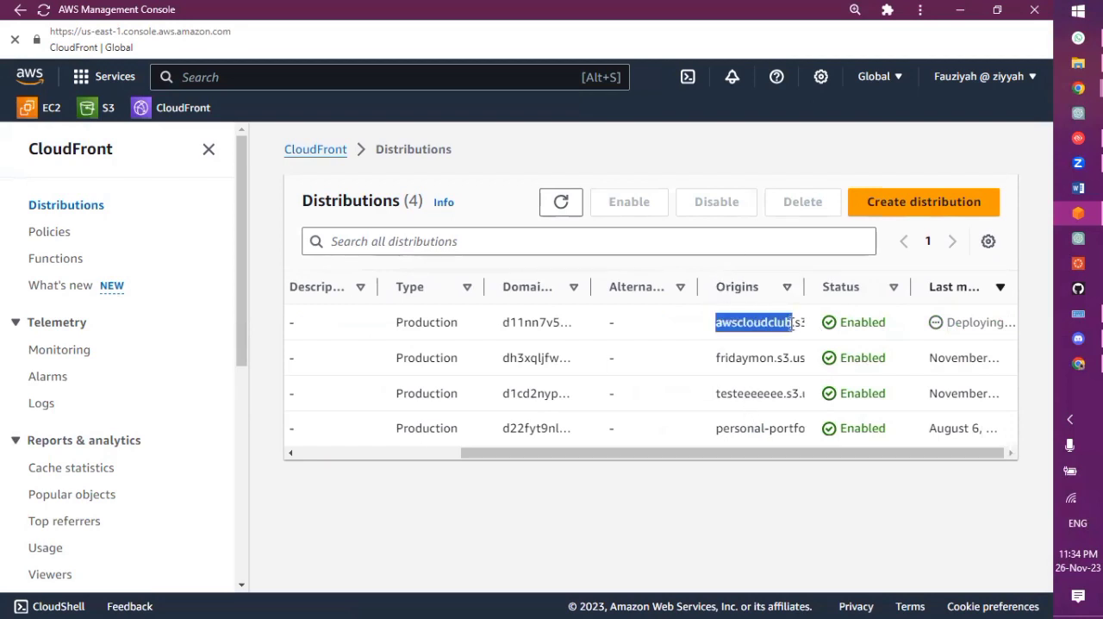
# Open the details of the distribution whose origin is awscloudclub and copy its distribution domain name
pyautogui.hscroll(-5, 639, 345)
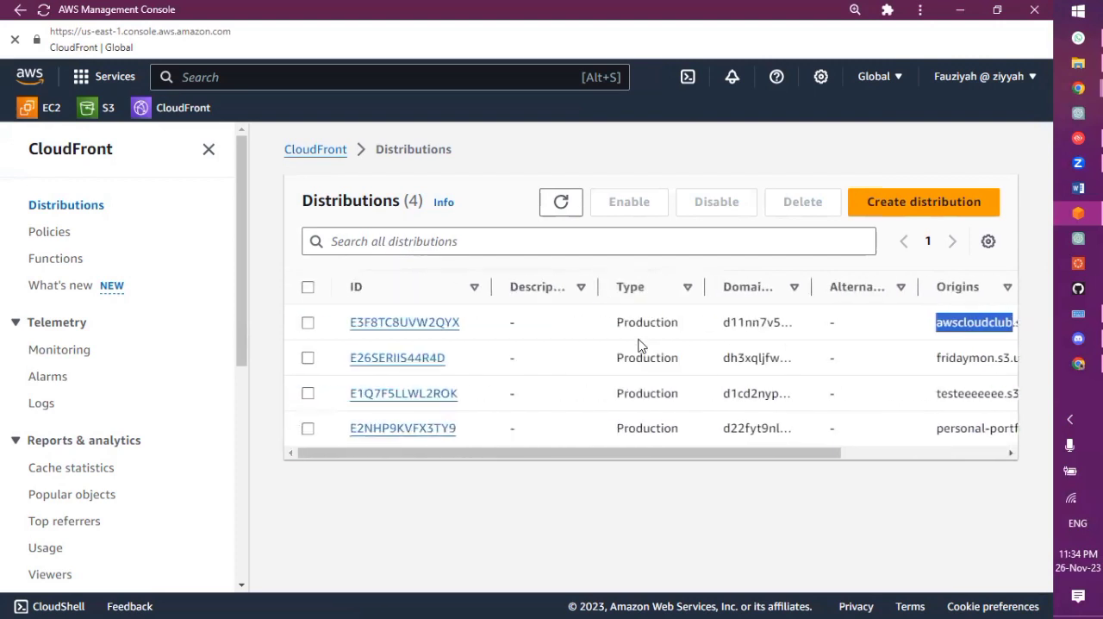
pyautogui.click(408, 324)
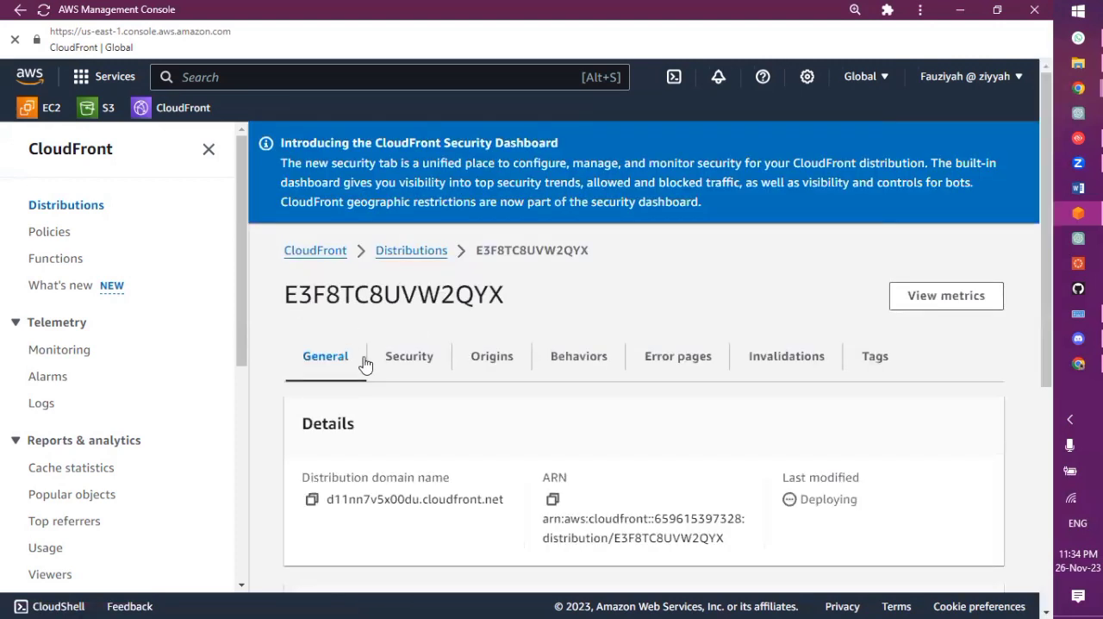
pyautogui.scroll(-1, 438, 401)
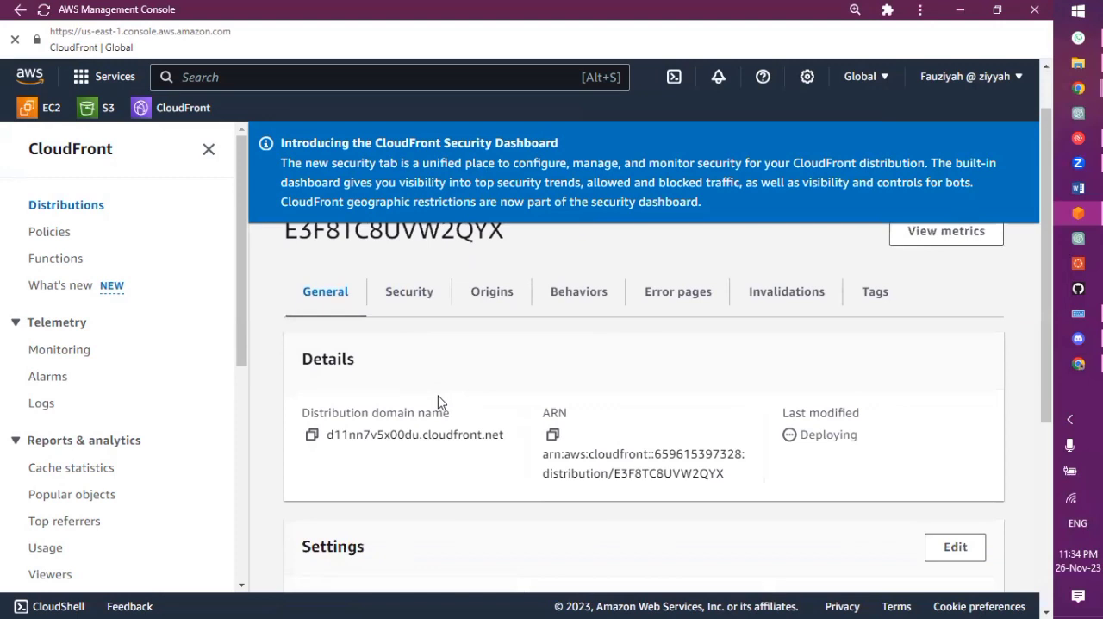
pyautogui.click(312, 434)
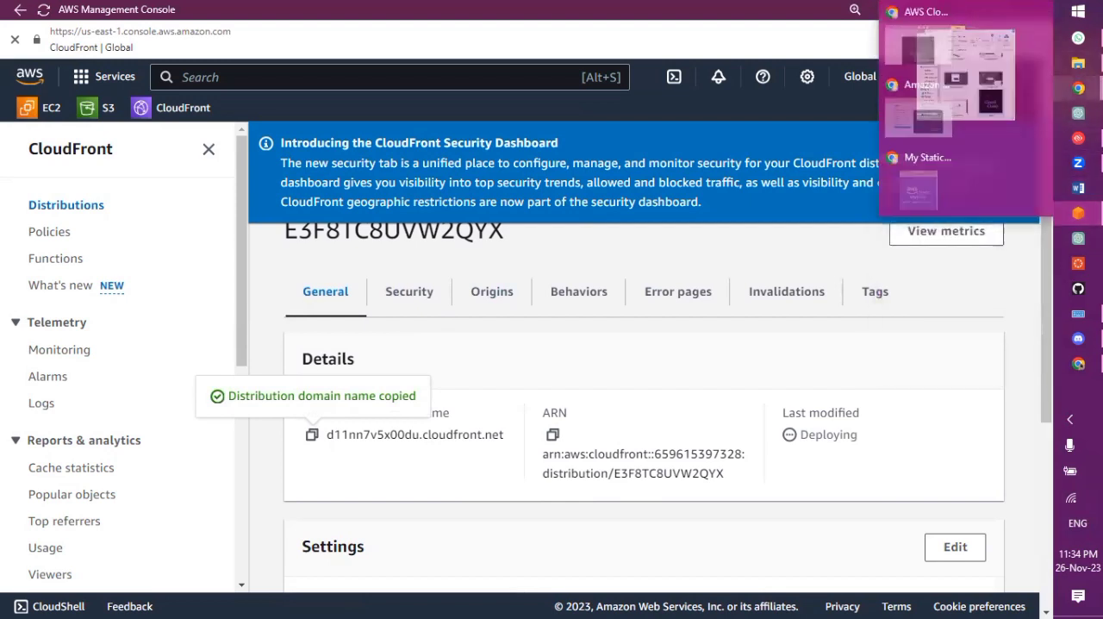
# Switch to the Chrome window showing the static site and reload the S3 website endpoint awscloudclub.s3-website-us-east-1.amazonaws.com to test direct access
pyautogui.click(1000, 94)
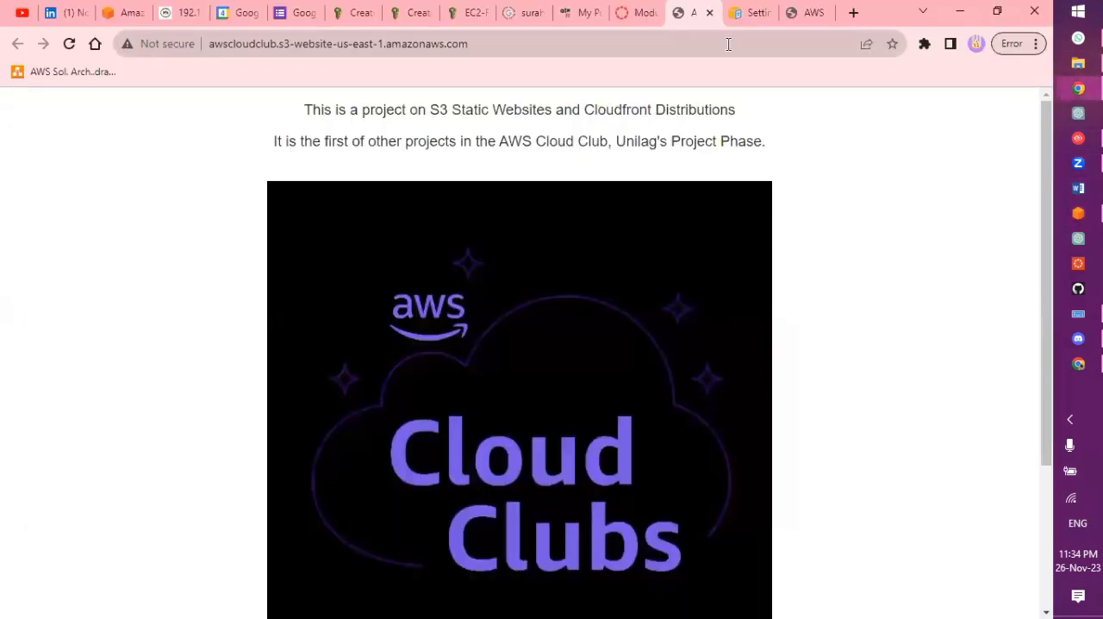
pyautogui.click(728, 44)
pyautogui.press('Return')
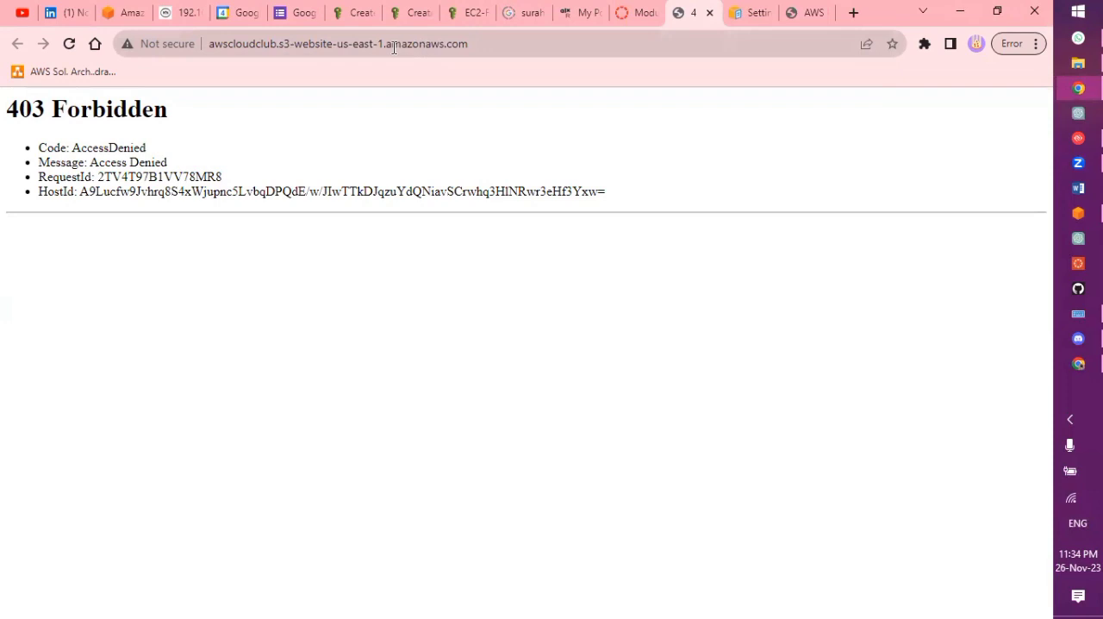
pyautogui.click(522, 47)
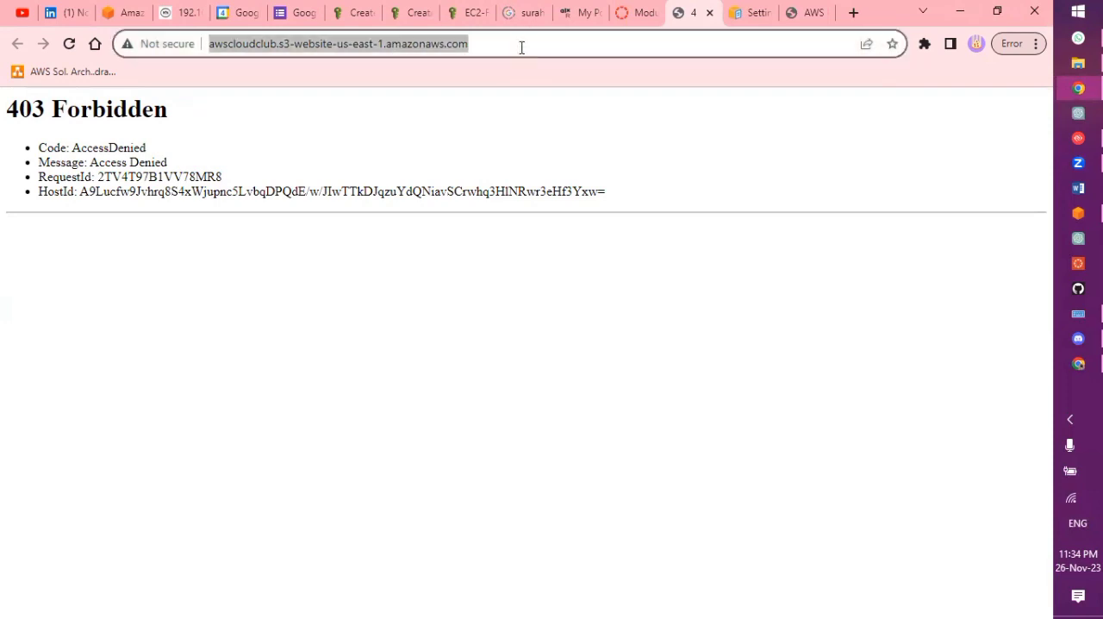
pyautogui.hotkey('ctrl', 'v')
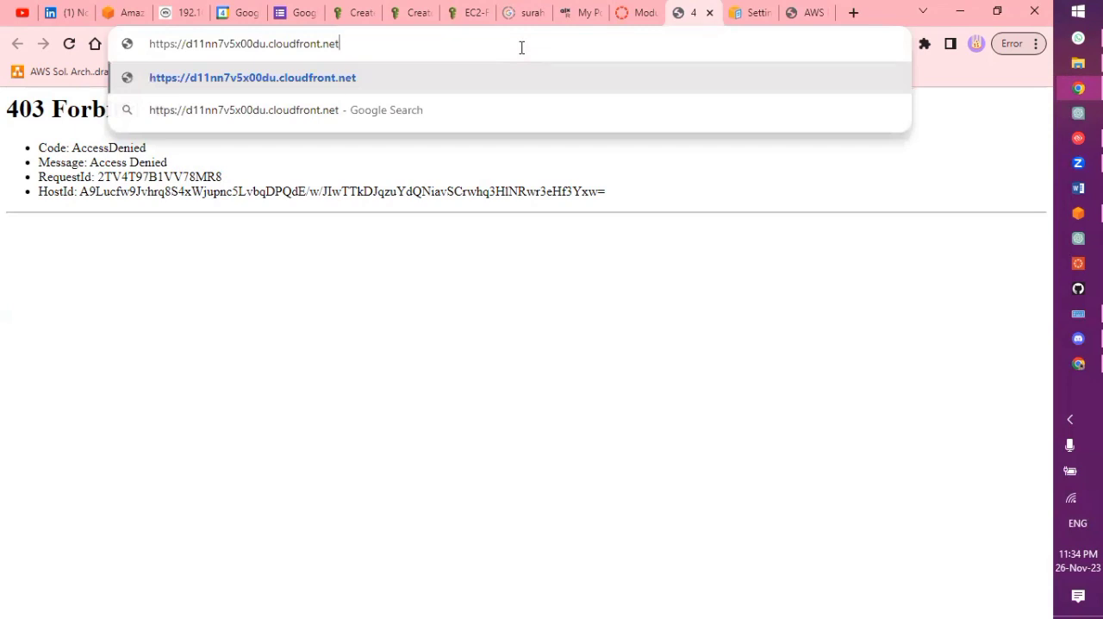
pyautogui.press('Return')
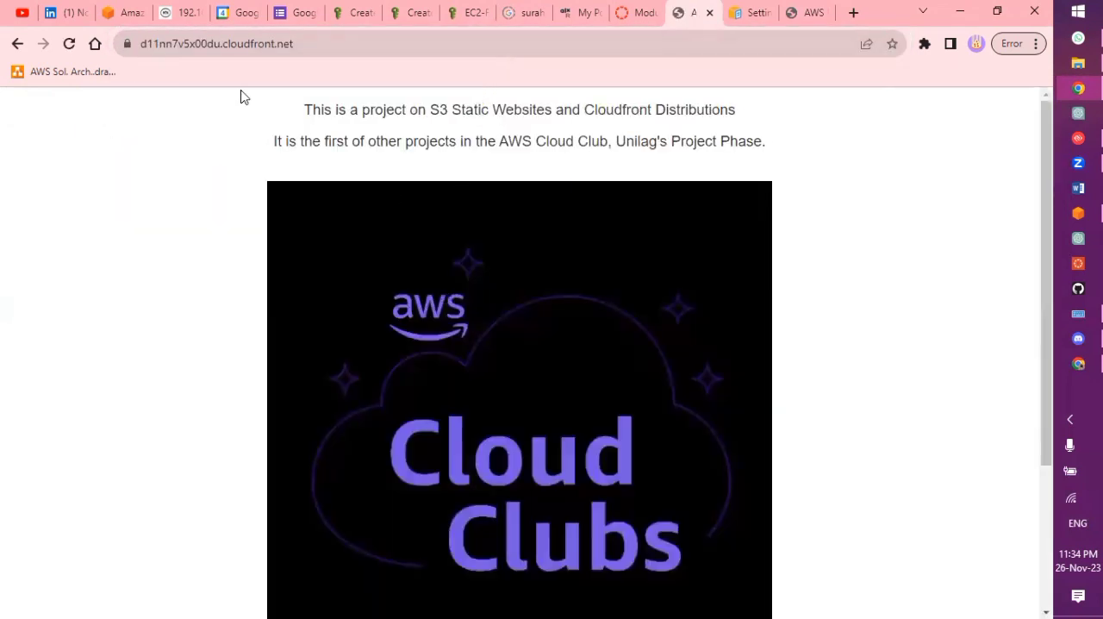
pyautogui.click(321, 44)
pyautogui.moveTo(320, 44); pyautogui.dragTo(339, 138)
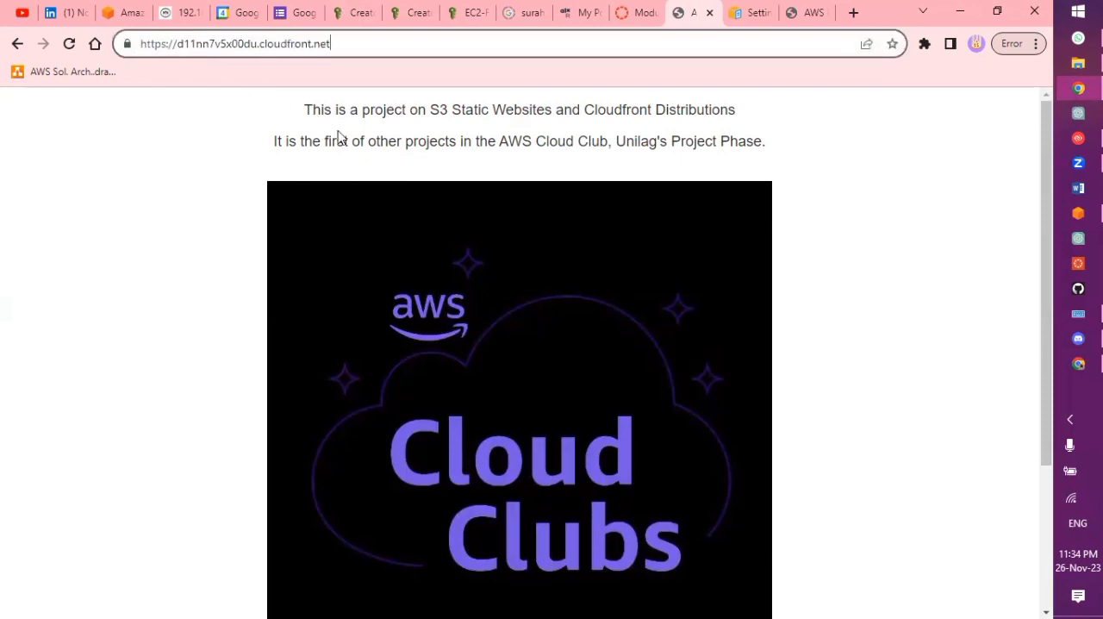
pyautogui.click(389, 222)
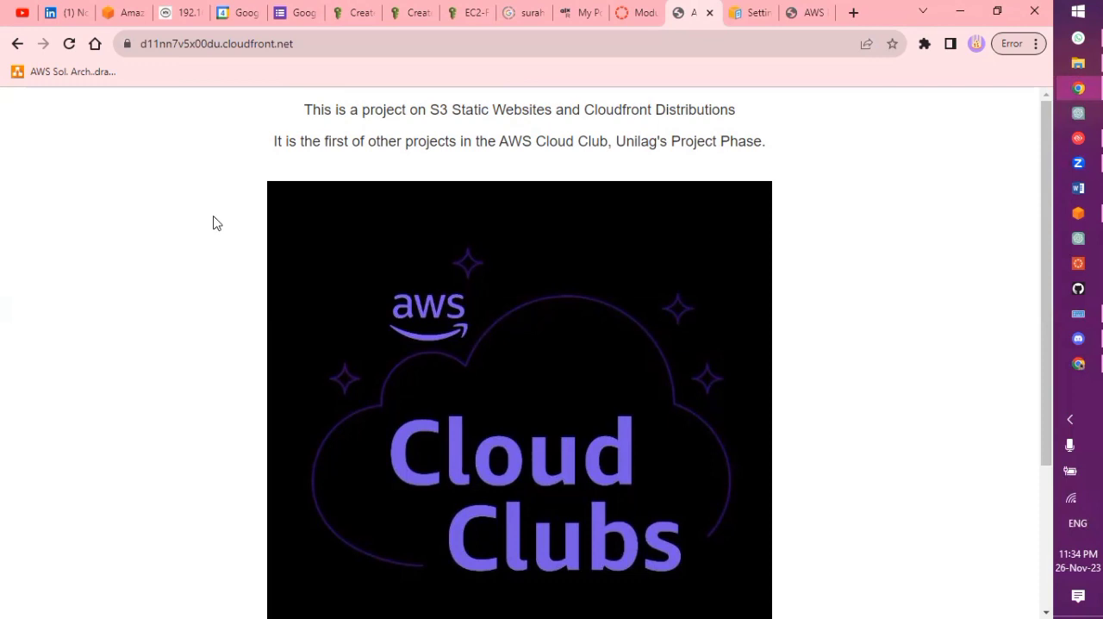
# Examine the page served through CloudFront from the project introduction to the closing lines, reloading it from the same address
pyautogui.scroll(-3, 213, 223)
pyautogui.scroll(3, 212, 223)
pyautogui.scroll(-3, 359, 206)
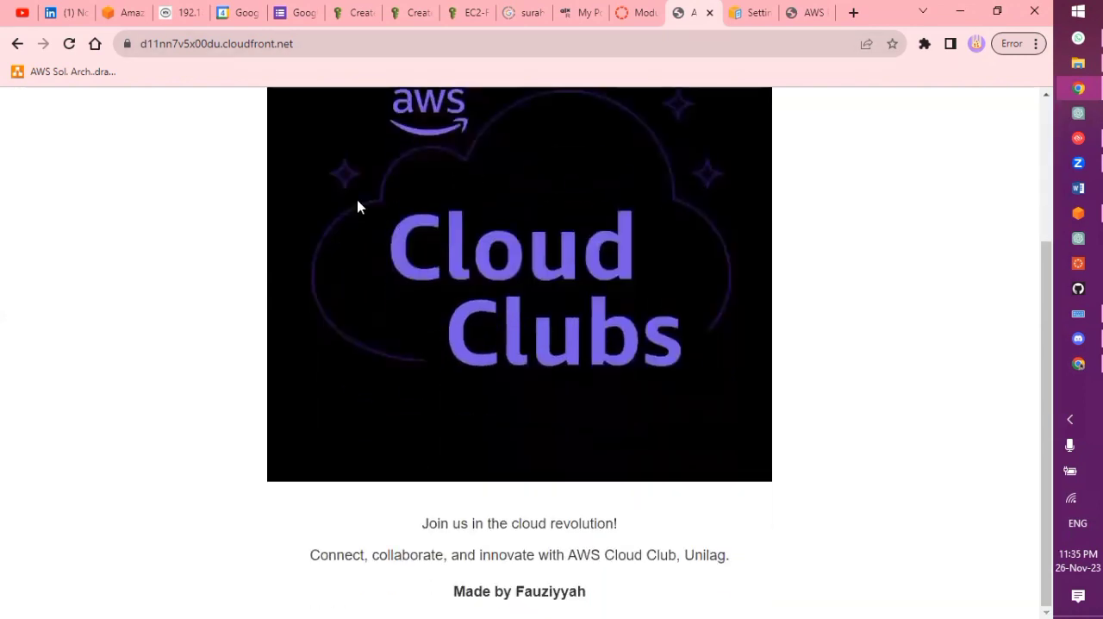
pyautogui.scroll(3, 411, 399)
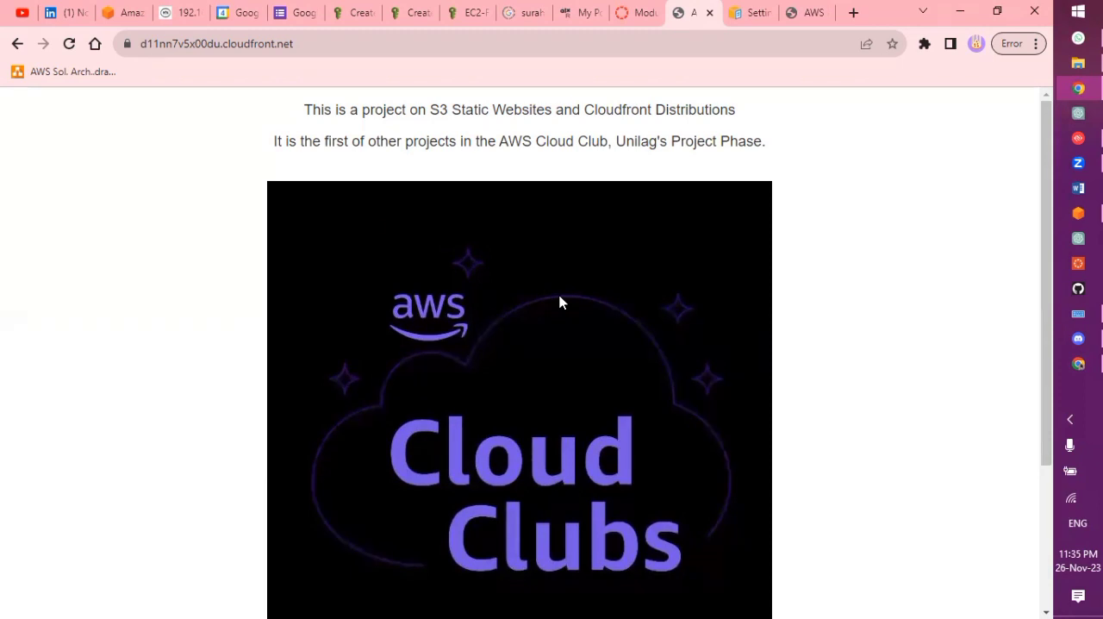
pyautogui.scroll(-3, 560, 301)
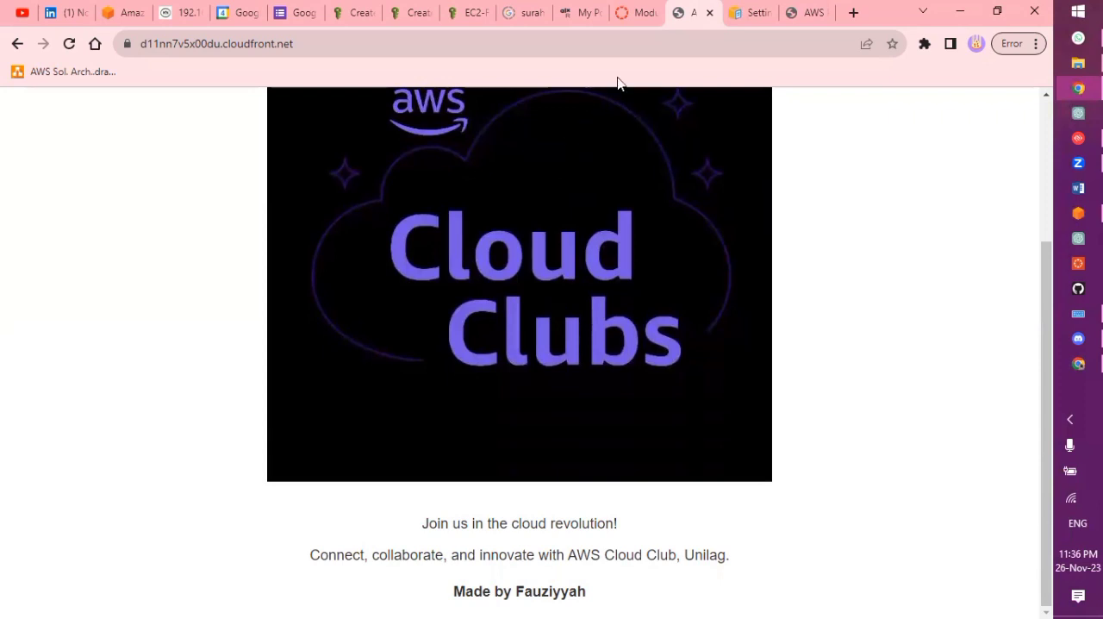
pyautogui.click(617, 42)
pyautogui.hotkey('ctrl', 'a')
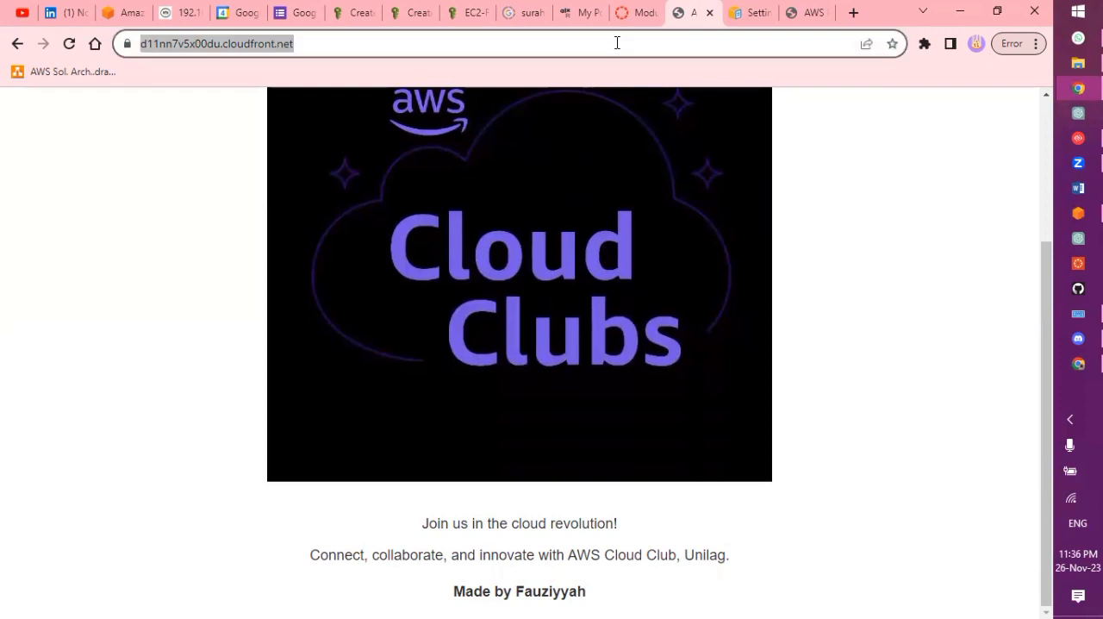
pyautogui.press('Return')
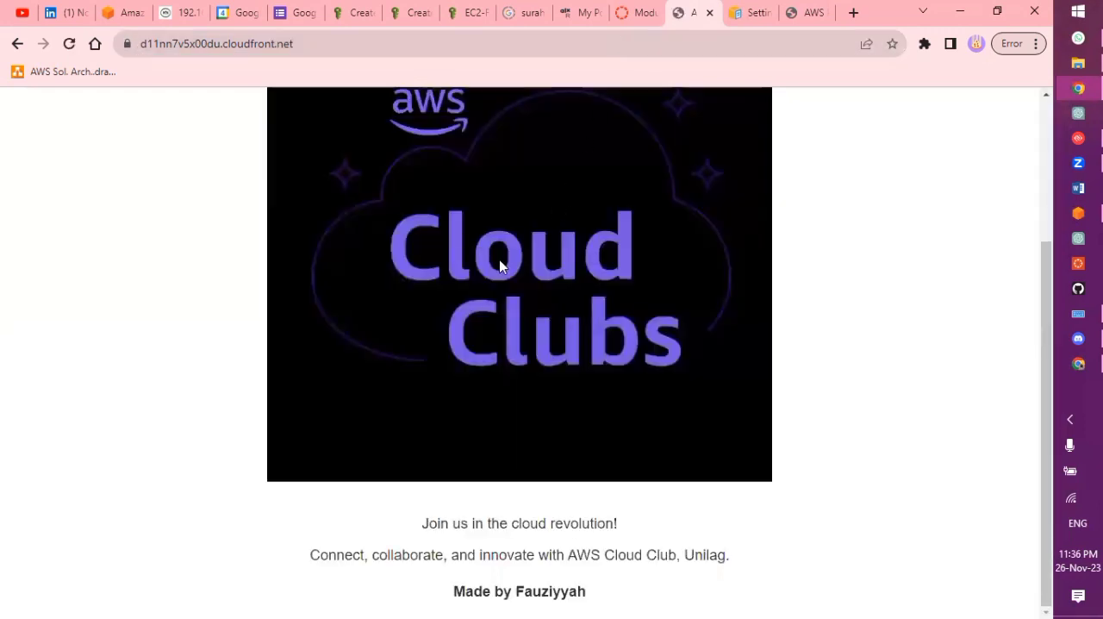
pyautogui.scroll(3, 500, 266)
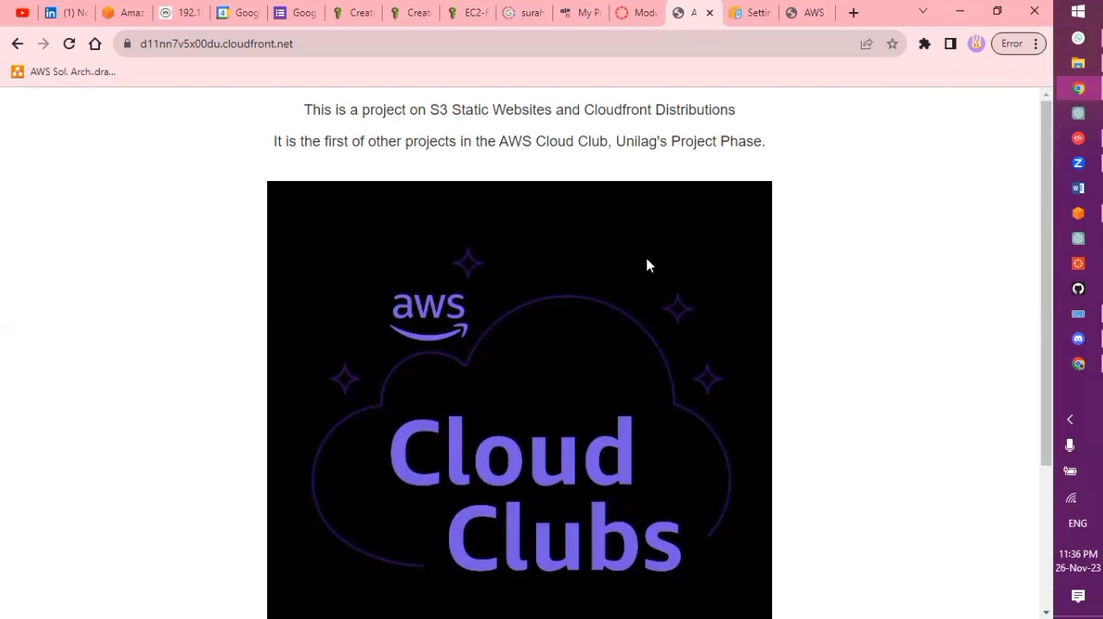
pyautogui.scroll(-3, 365, 251)
pyautogui.scroll(3, 365, 252)
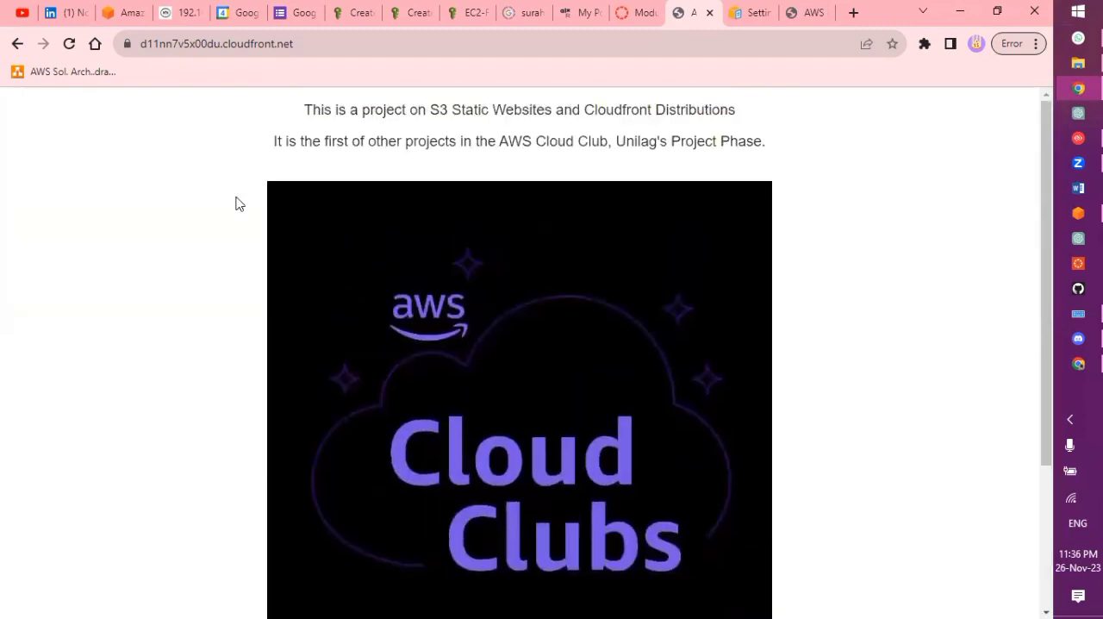
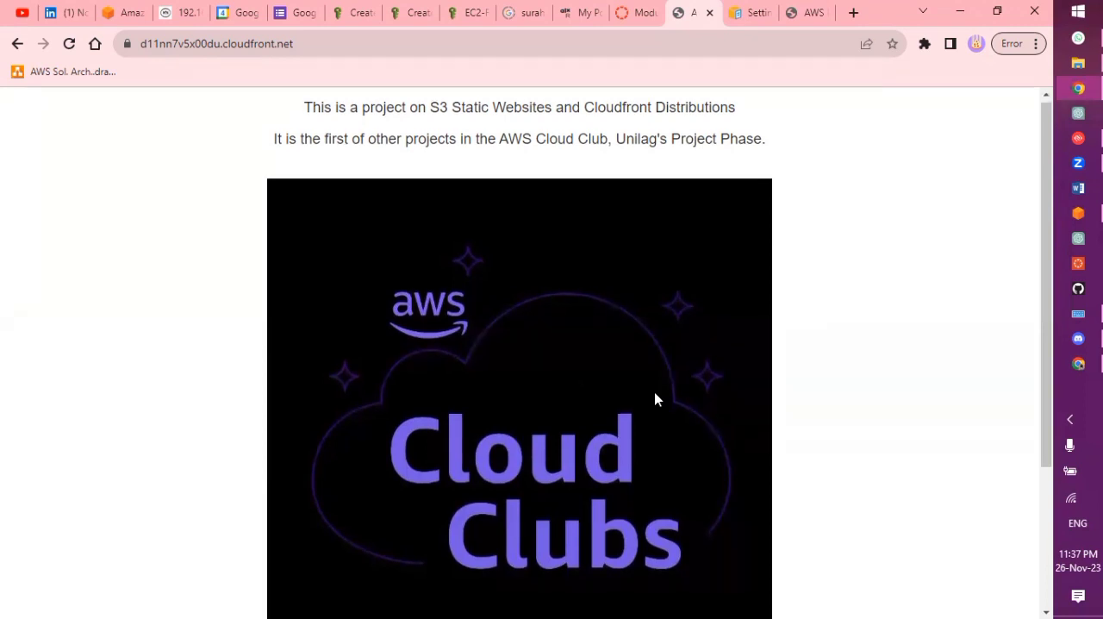
# Switch to Visual Studio Code and open the index file from the AWS folder on the Desktop
pyautogui.scroll(-3, 655, 399)
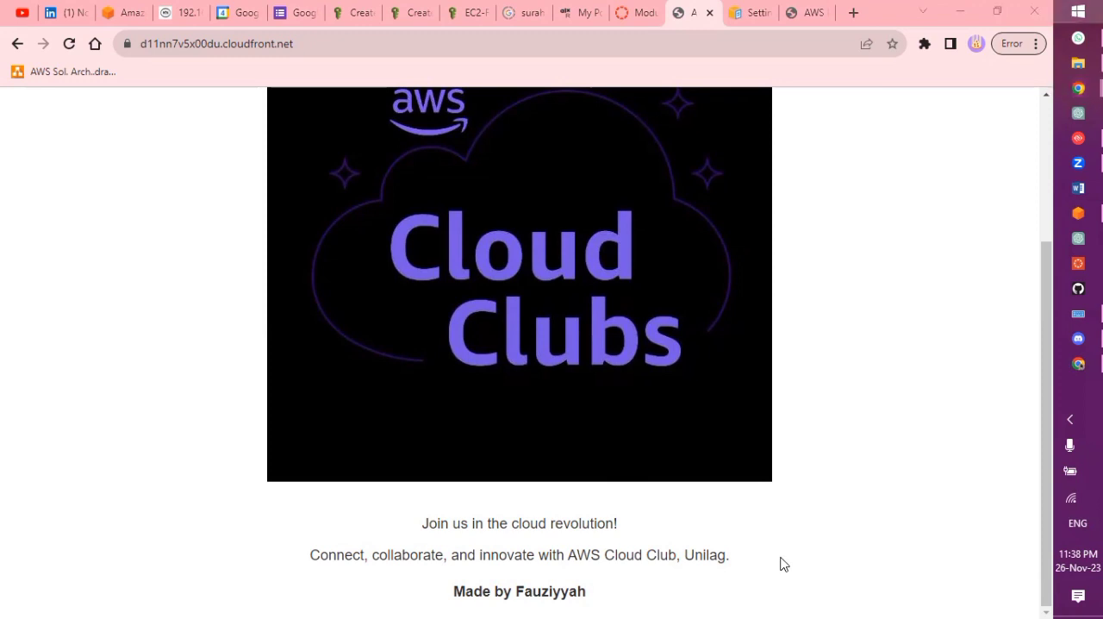
pyautogui.press('super')
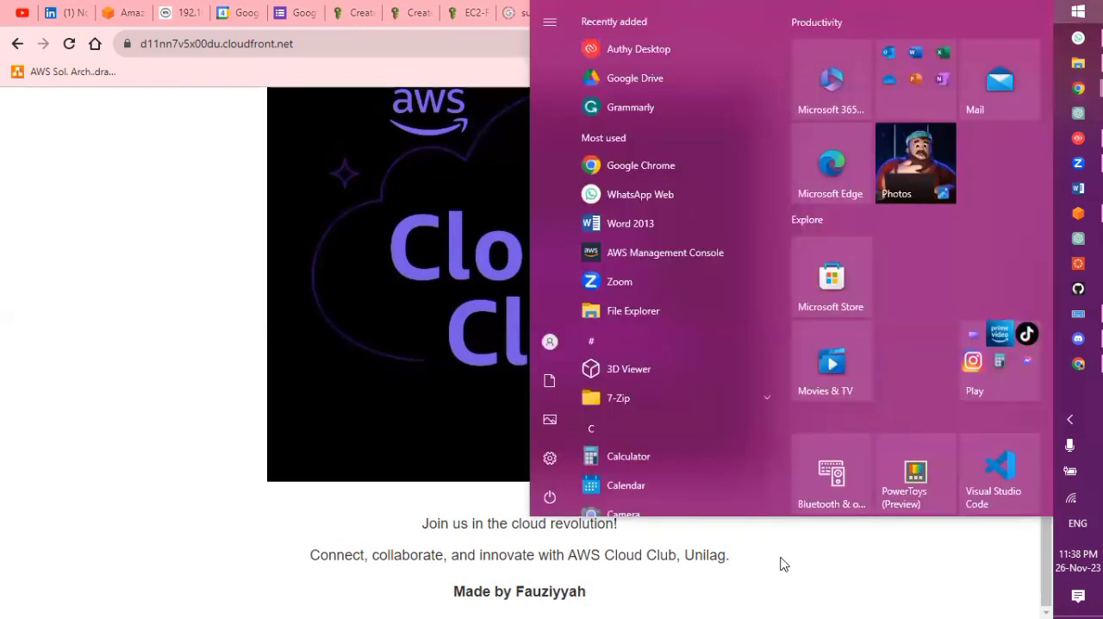
pyautogui.click(1002, 470)
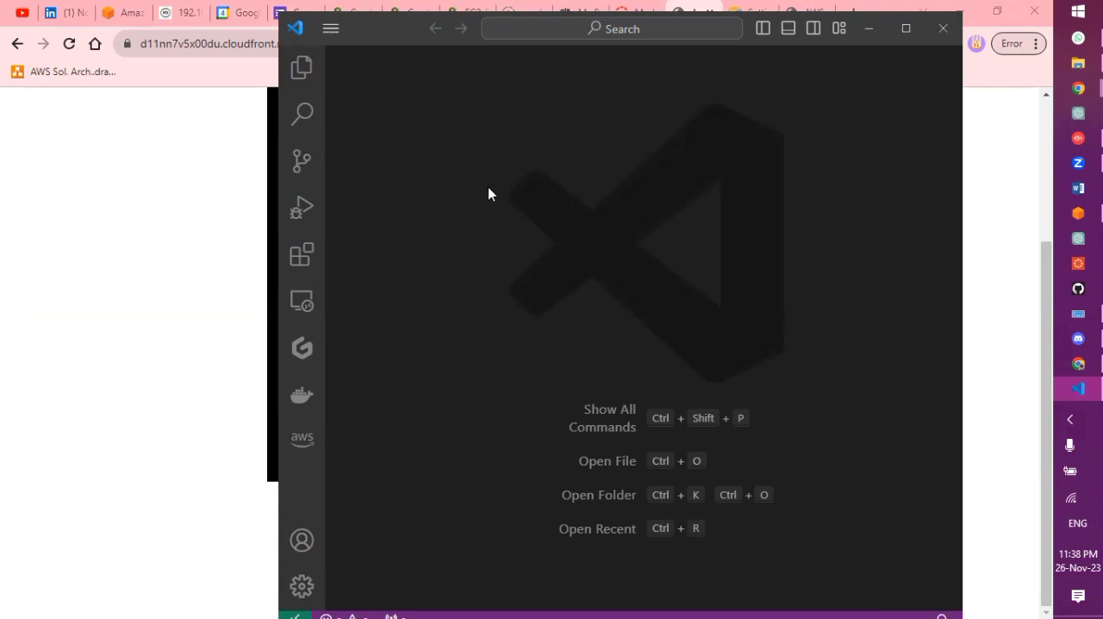
pyautogui.click(331, 28)
pyautogui.click(335, 32)
pyautogui.click(335, 32)
pyautogui.moveTo(406, 61)
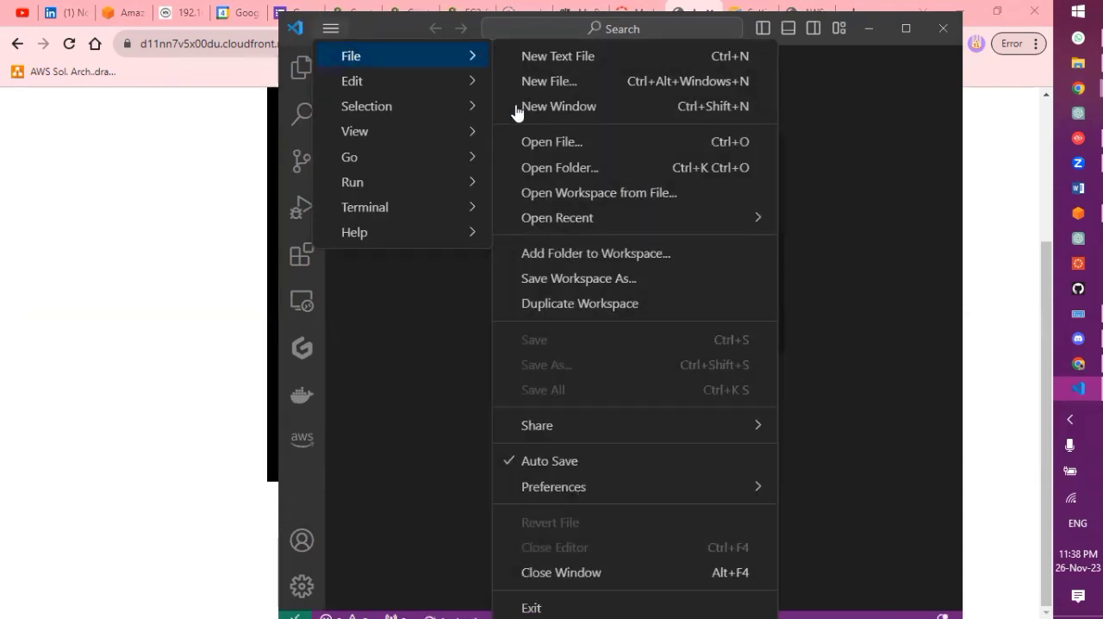
pyautogui.click(532, 147)
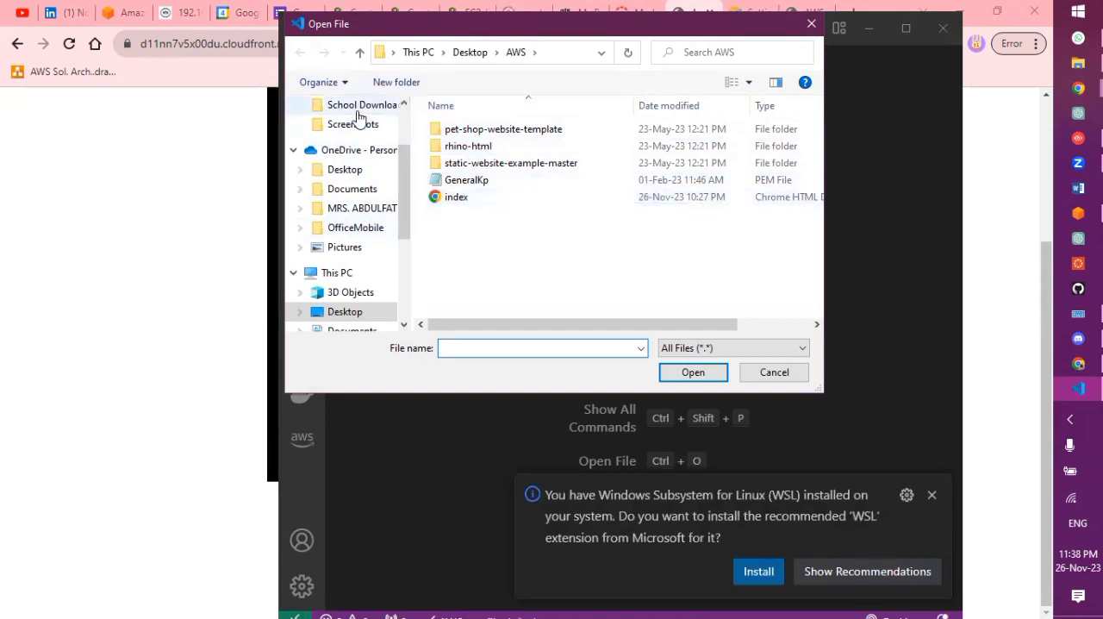
pyautogui.doubleClick(490, 198)
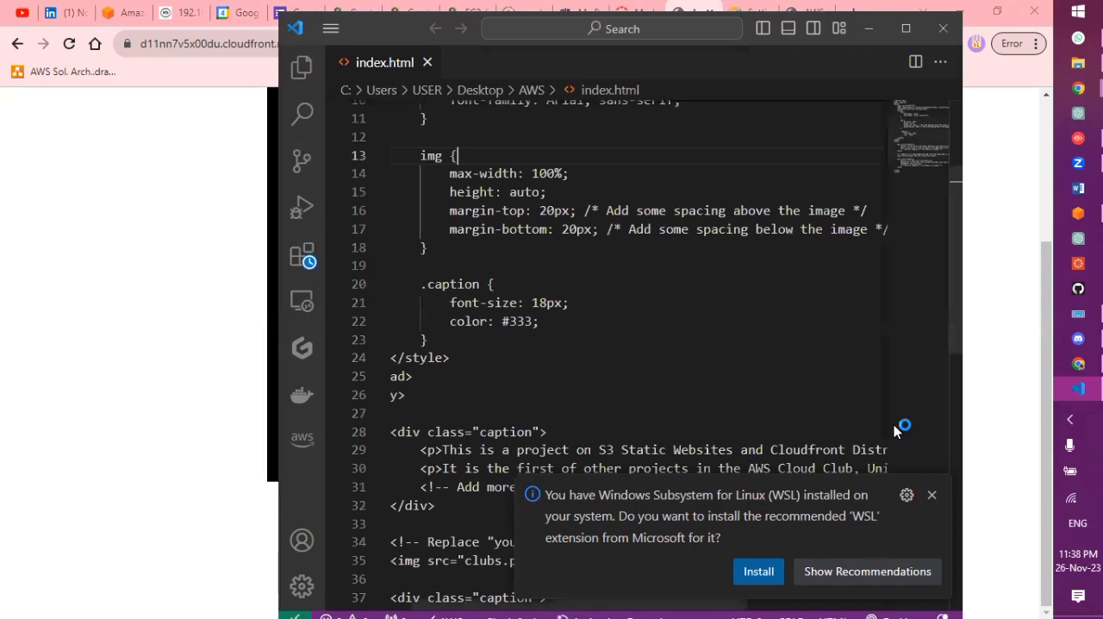
# Dismiss the WSL and Git notifications and place the cursor at the end of the "Made by" heading text in index.html
pyautogui.click(933, 498)
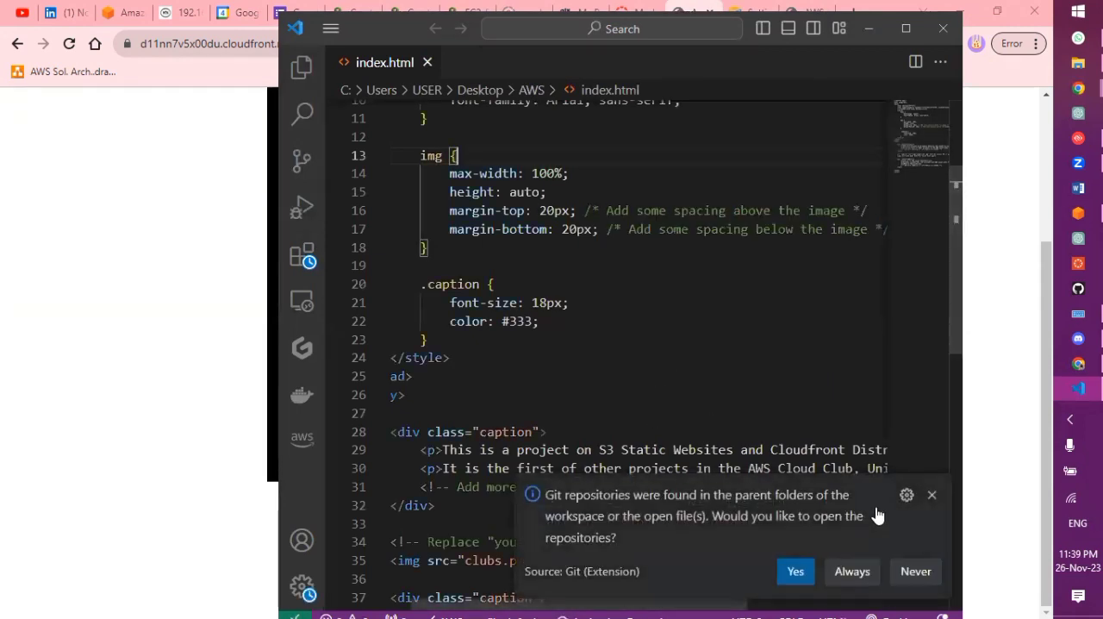
pyautogui.click(932, 495)
pyautogui.scroll(-6, 635, 349)
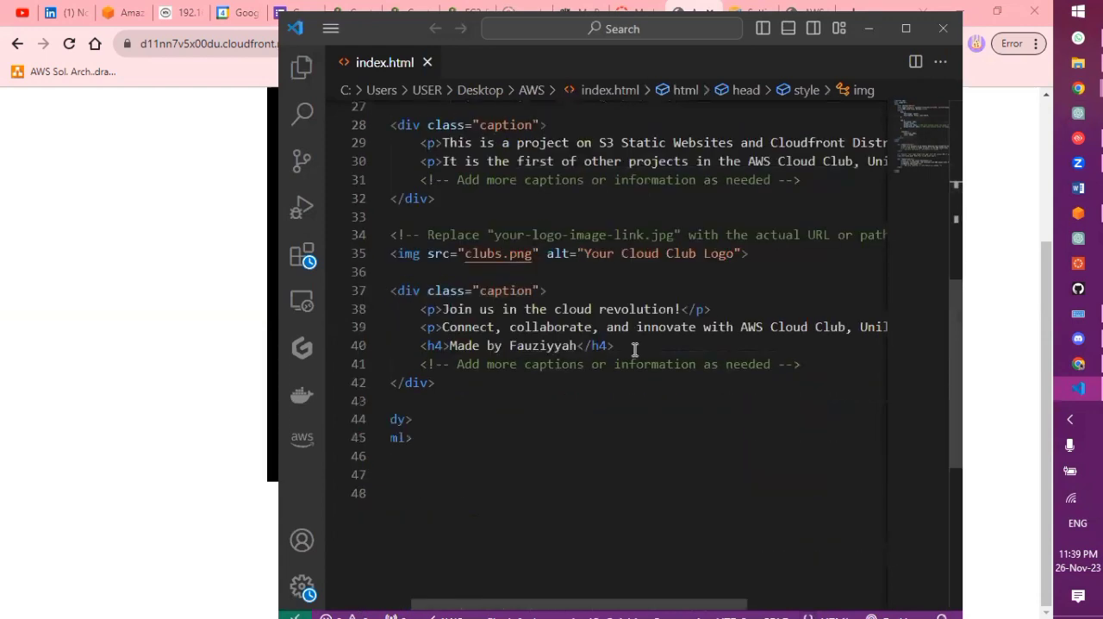
pyautogui.click(575, 312)
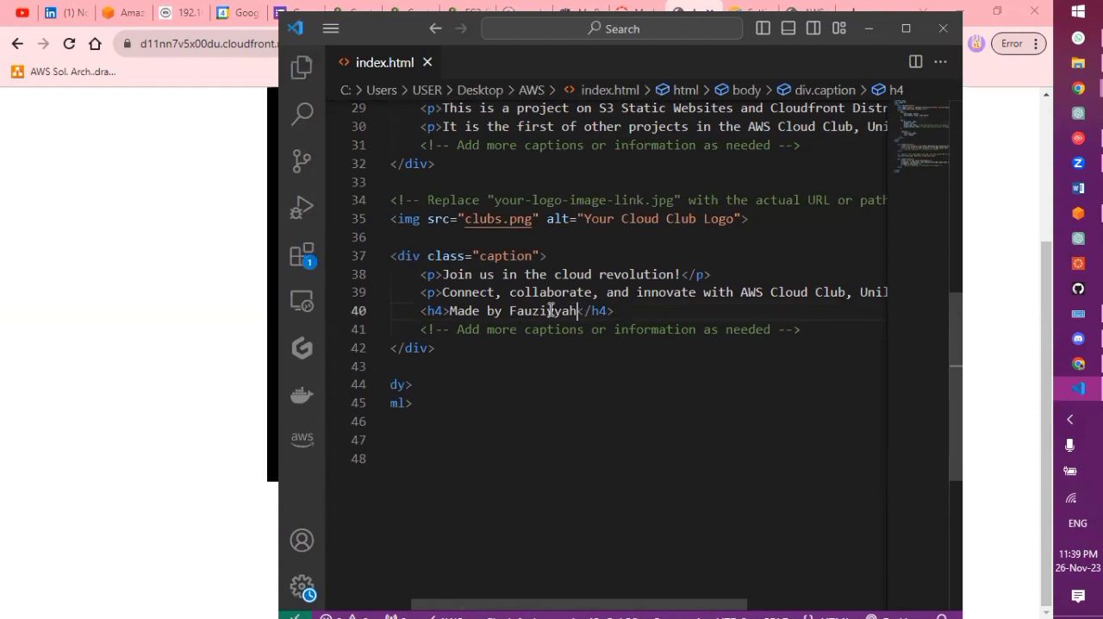
# Launch Notepad and browse to the Desktop's AWS folder for a file to open
pyautogui.press('super')
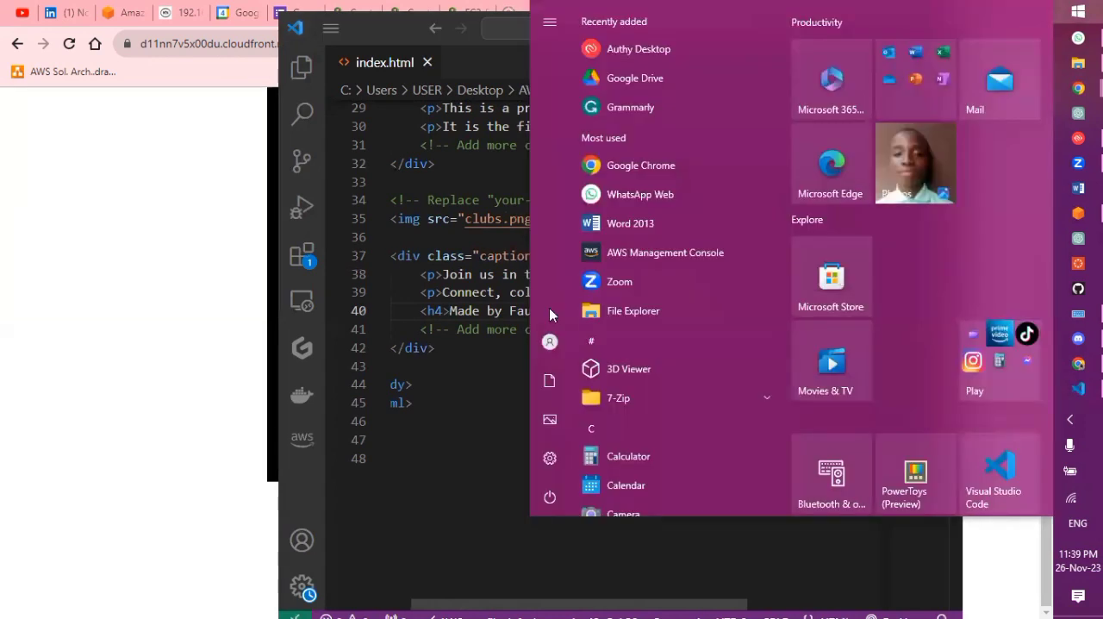
pyautogui.write('n')
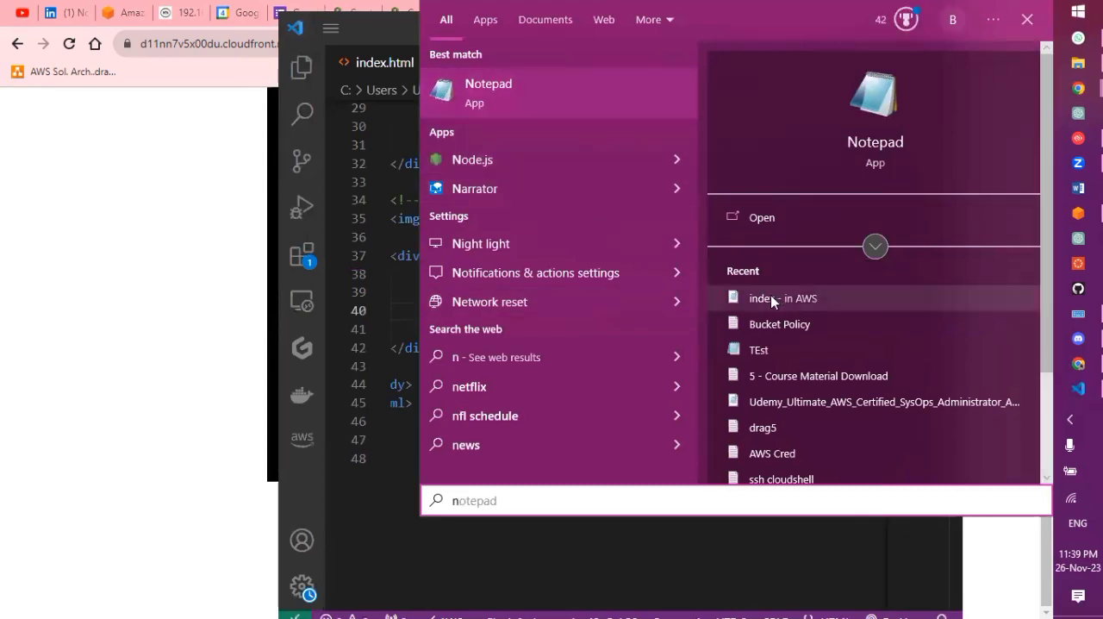
pyautogui.click(506, 92)
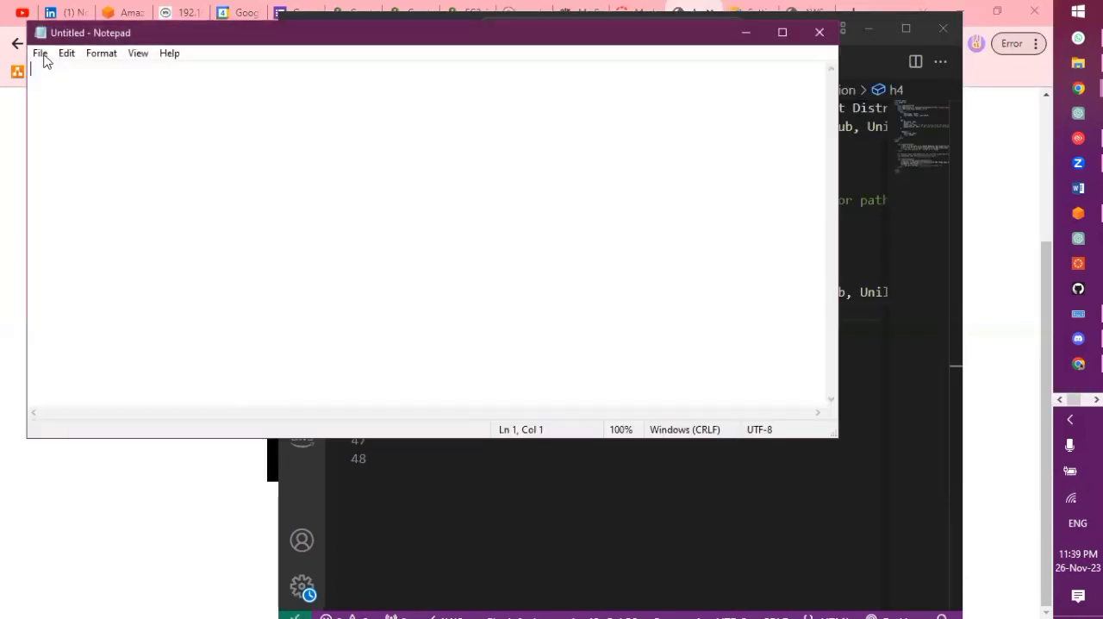
pyautogui.click(43, 56)
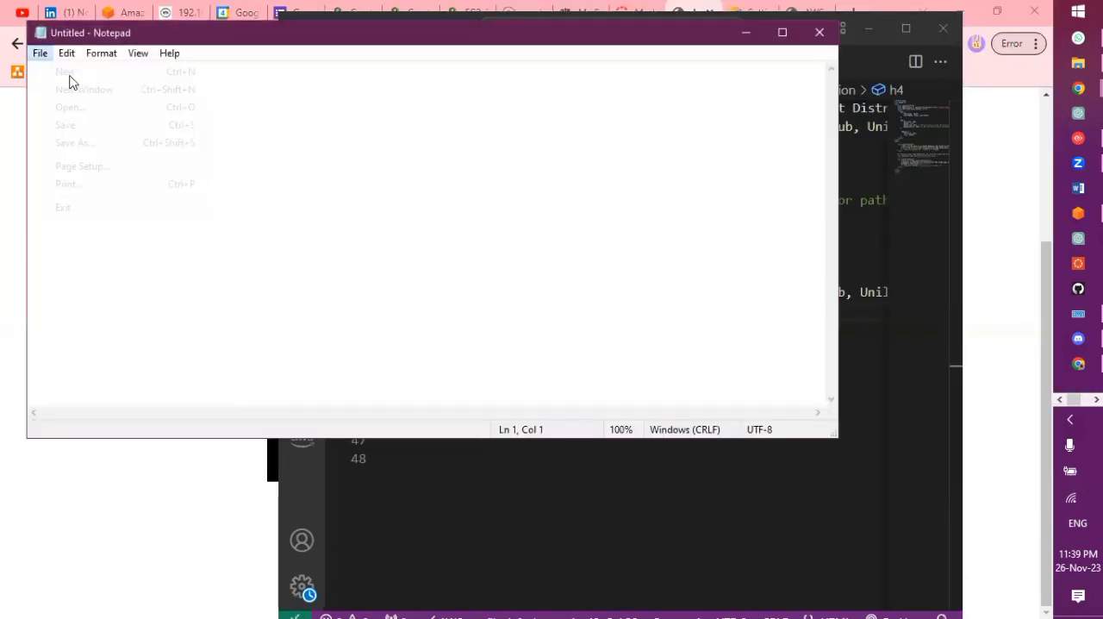
pyautogui.click(90, 106)
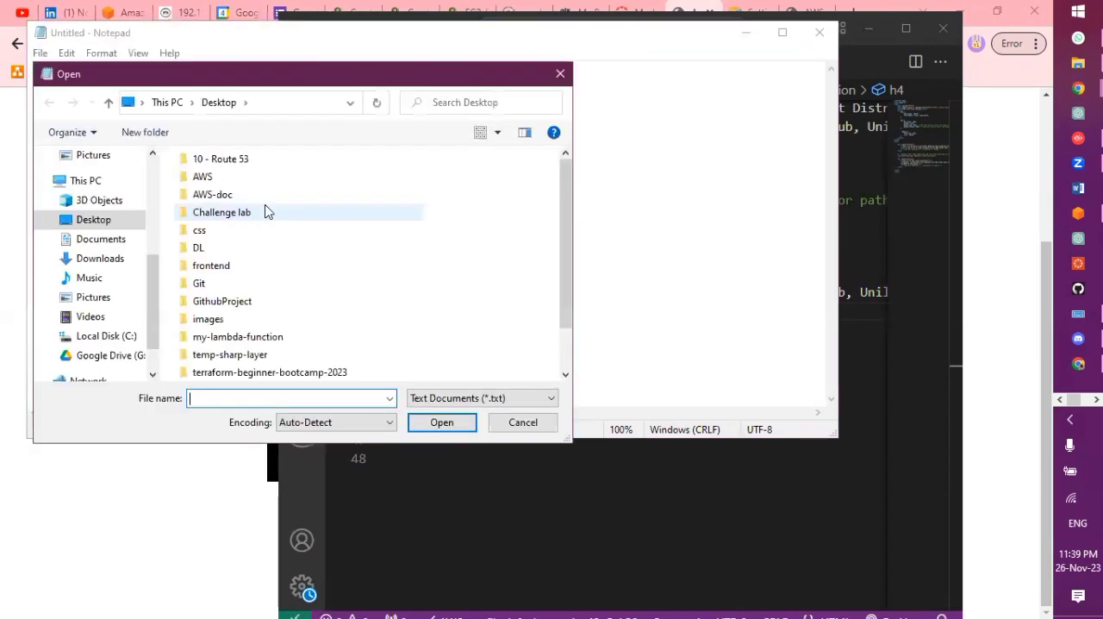
pyautogui.click(215, 177)
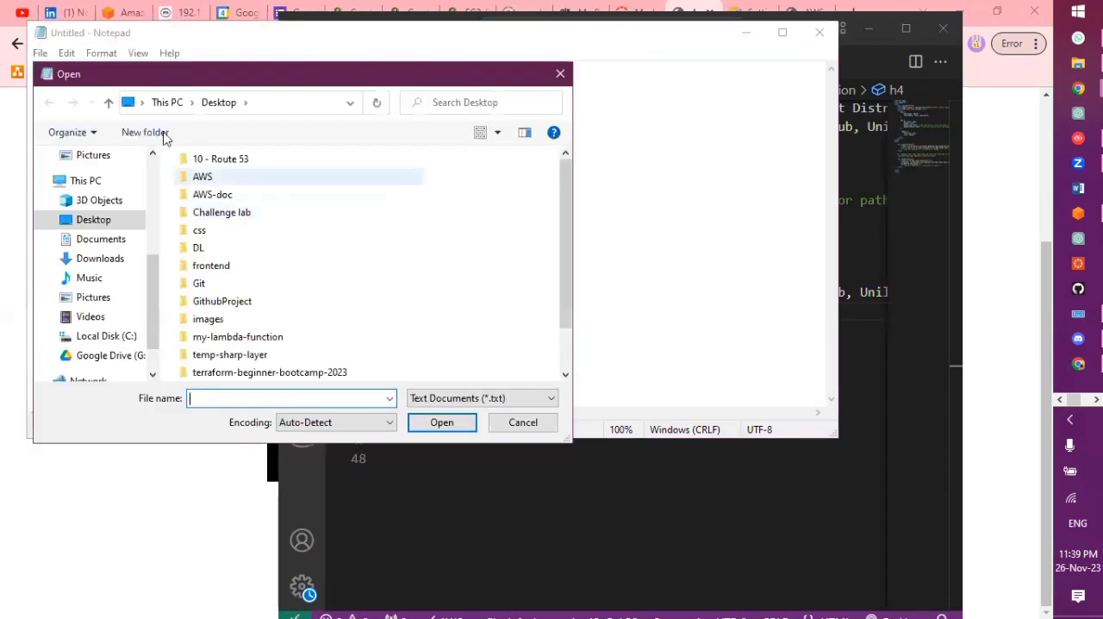
pyautogui.doubleClick(221, 178)
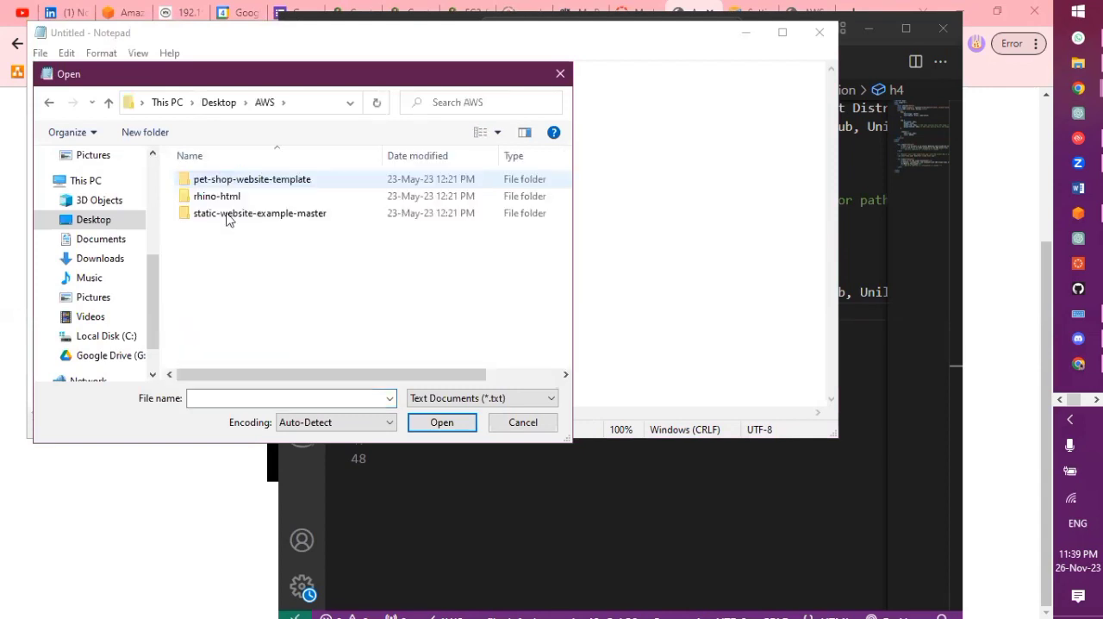
pyautogui.click(230, 104)
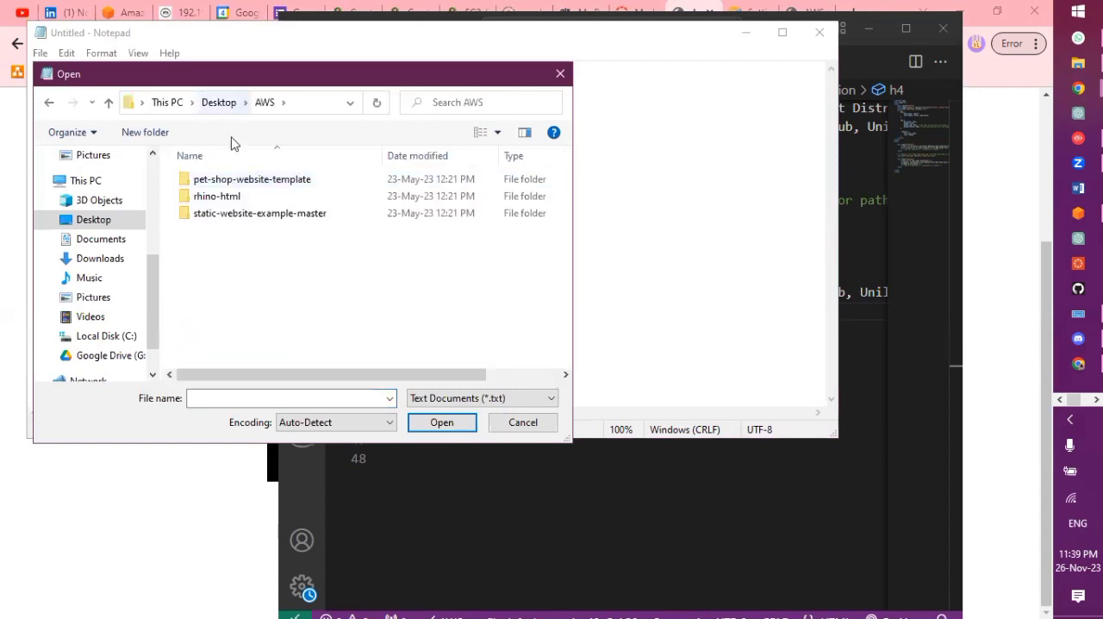
pyautogui.scroll(-2, 223, 216)
pyautogui.scroll(1, 224, 216)
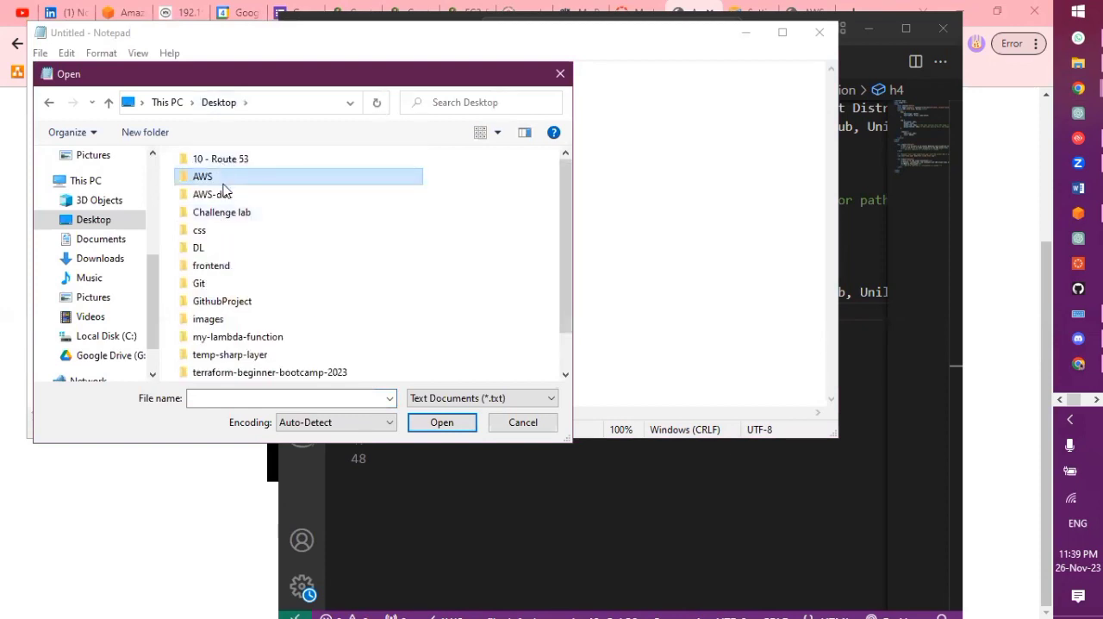
pyautogui.doubleClick(222, 183)
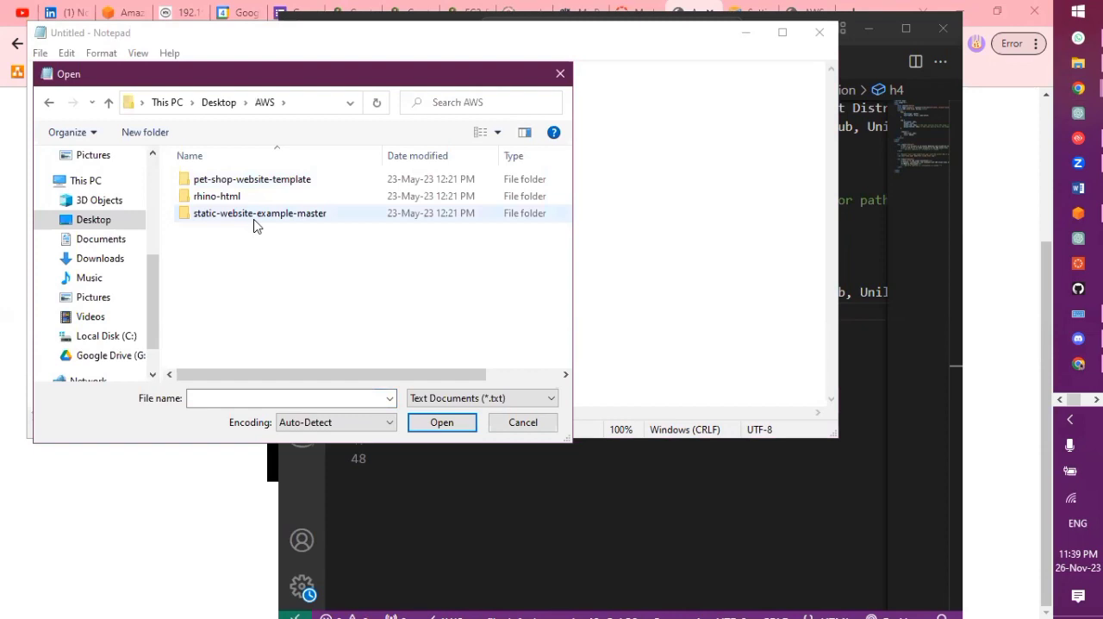
# List all file types in the AWS folder and open the index file in Notepad
pyautogui.click(550, 400)
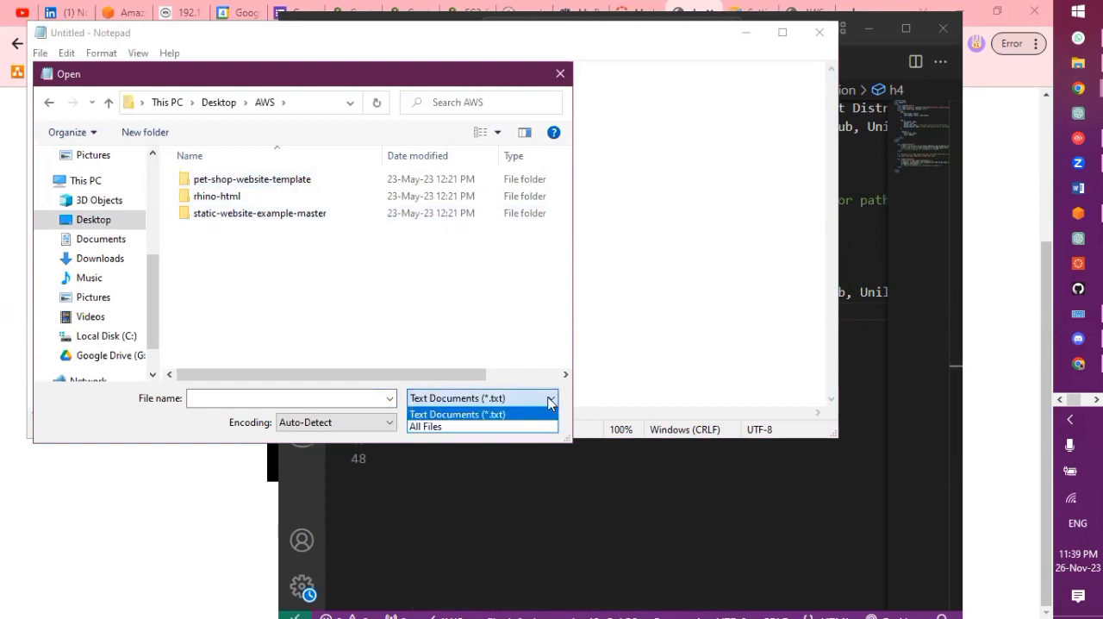
pyautogui.click(534, 428)
pyautogui.click(244, 237)
pyautogui.doubleClick(246, 247)
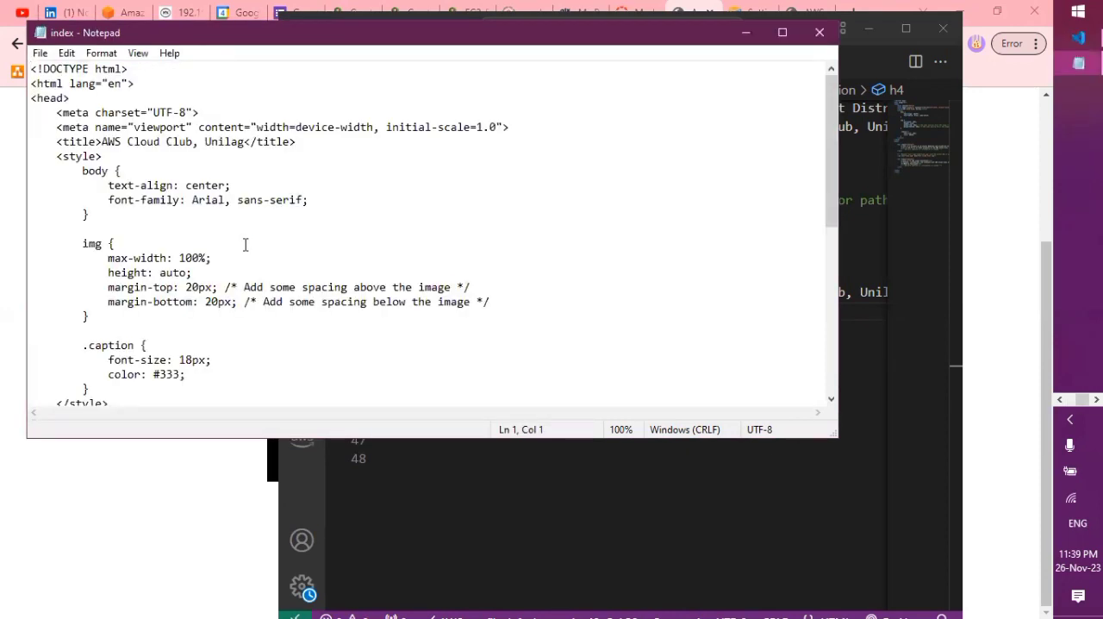
# Locate the end of the "Made by" heading text in the Notepad copy of the page and minimize Notepad
pyautogui.scroll(-9, 246, 245)
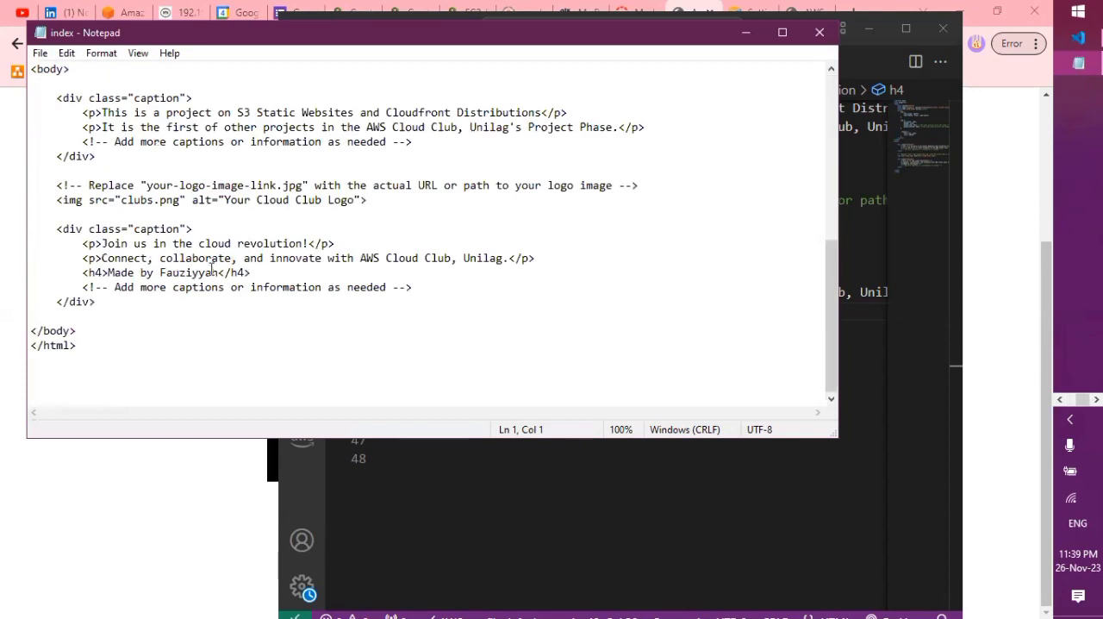
pyautogui.click(219, 272)
pyautogui.click(758, 35)
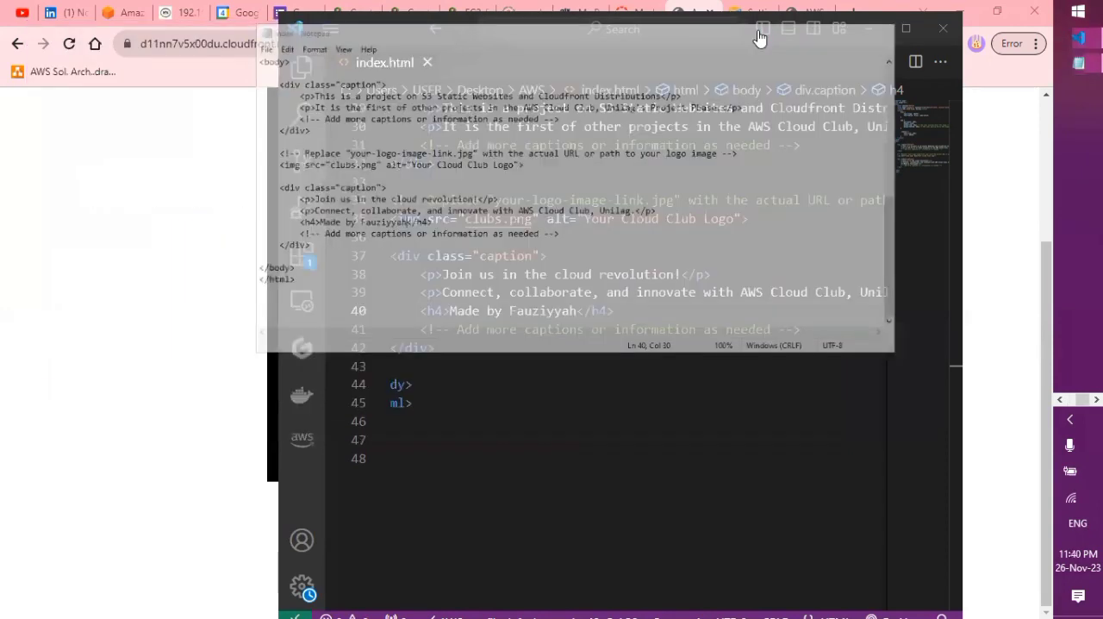
# Switch to the AWS Management Console and open the distribution with origin awscloudclub from the CloudFront distributions list
pyautogui.click(1061, 402)
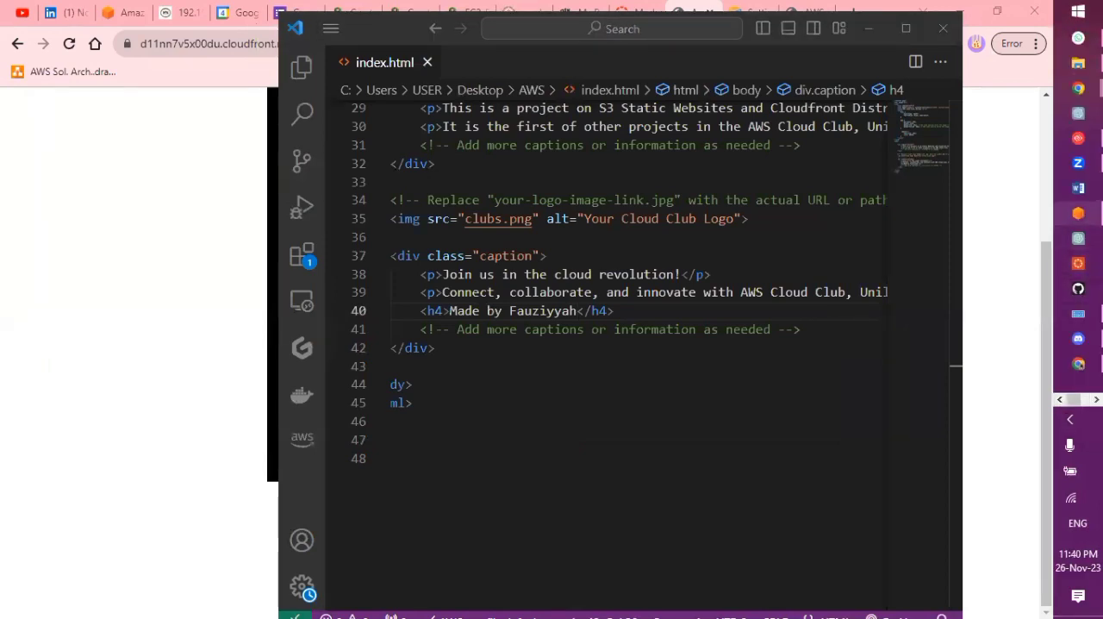
pyautogui.click(1079, 213)
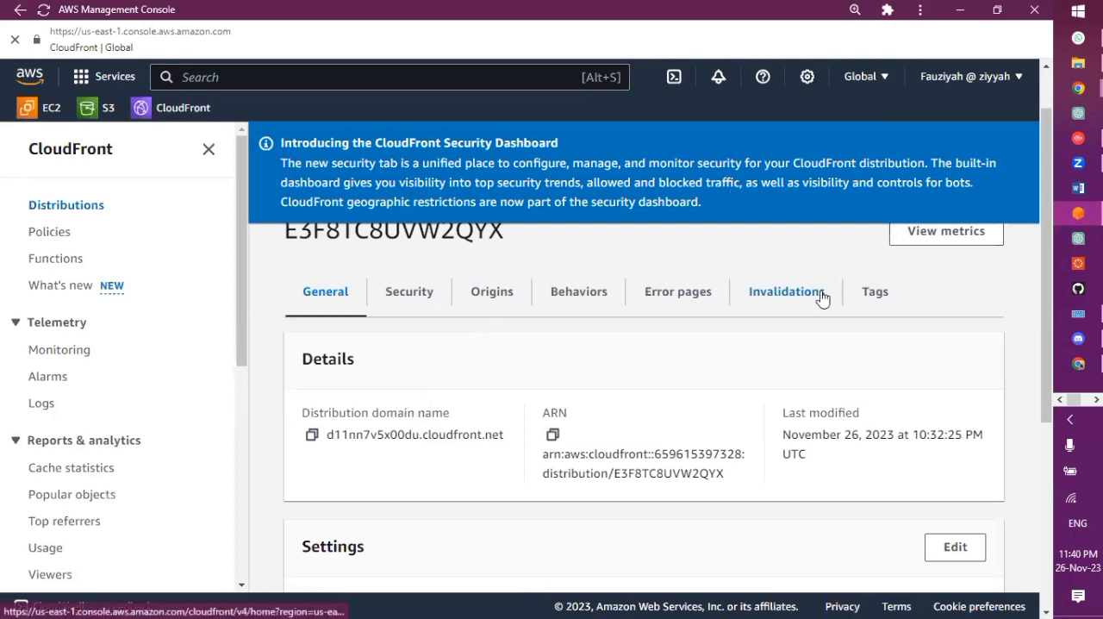
pyautogui.scroll(-4, 822, 298)
pyautogui.scroll(4, 660, 426)
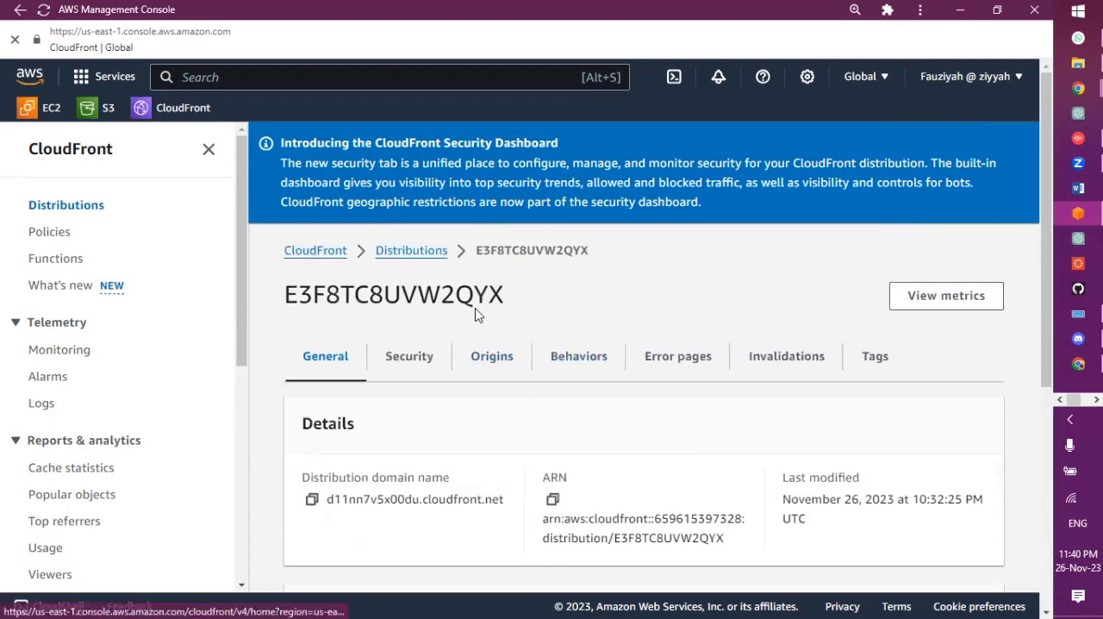
pyautogui.click(422, 262)
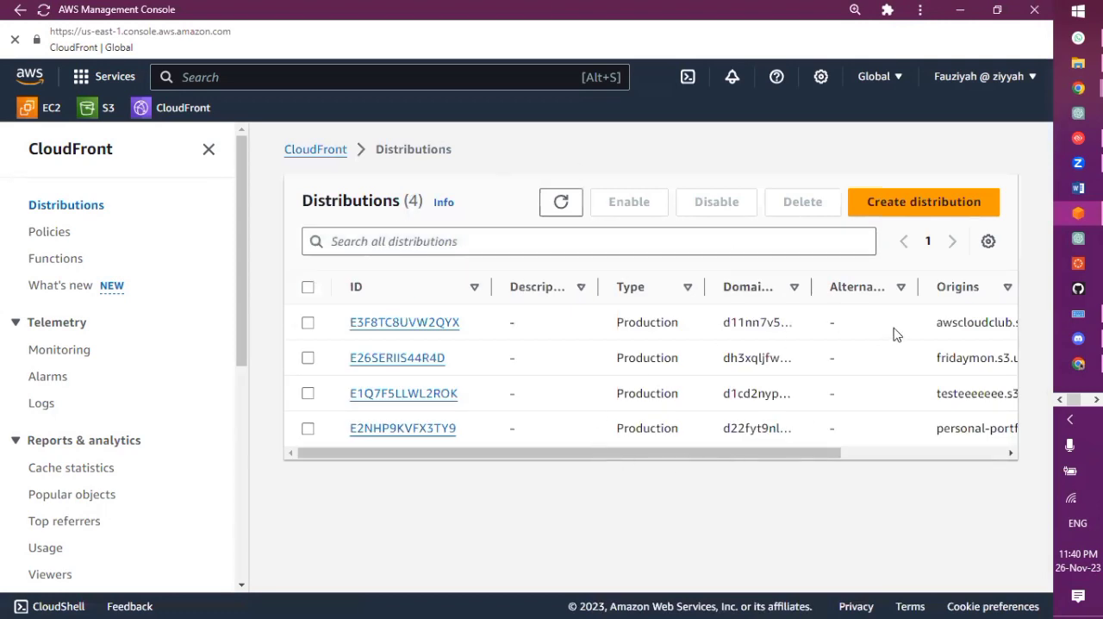
pyautogui.click(421, 323)
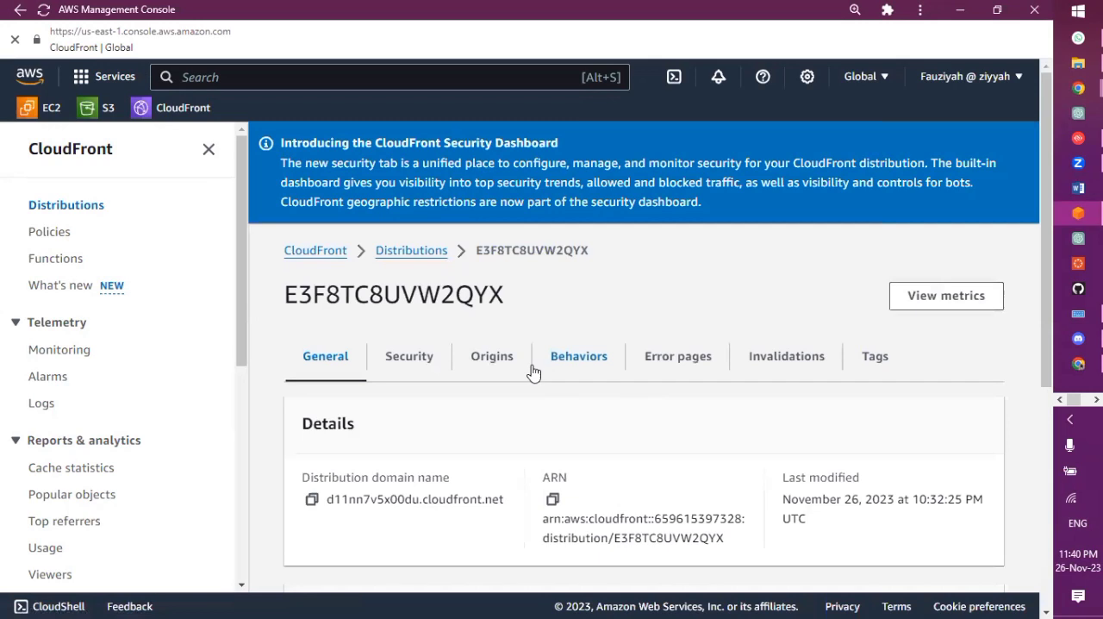
# Open the distribution's Default (*) behavior for editing
pyautogui.click(571, 363)
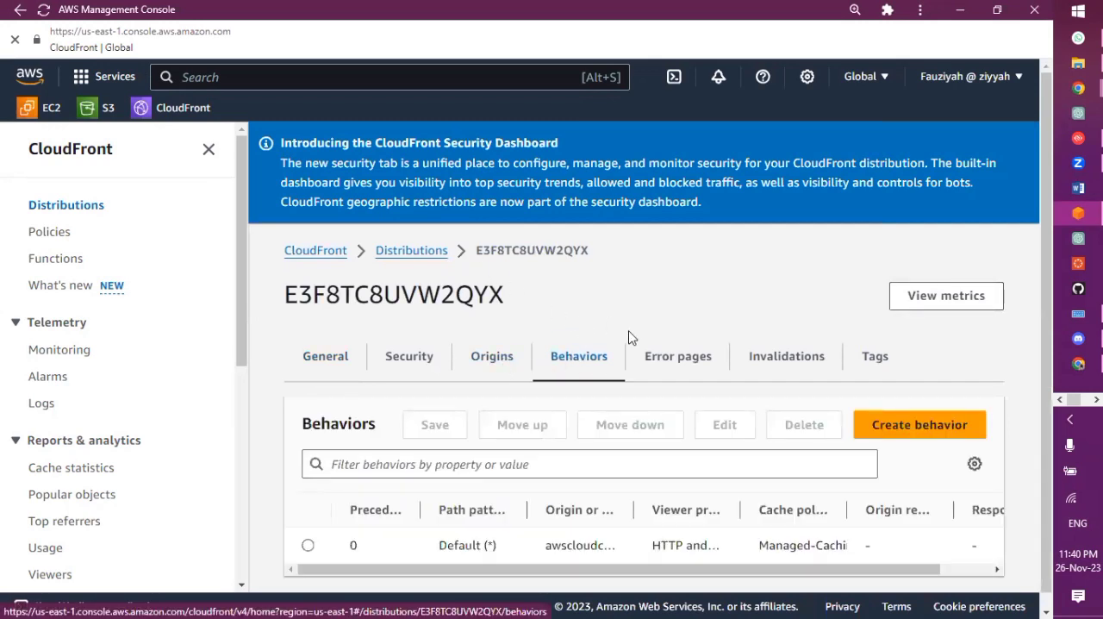
pyautogui.scroll(-1, 629, 338)
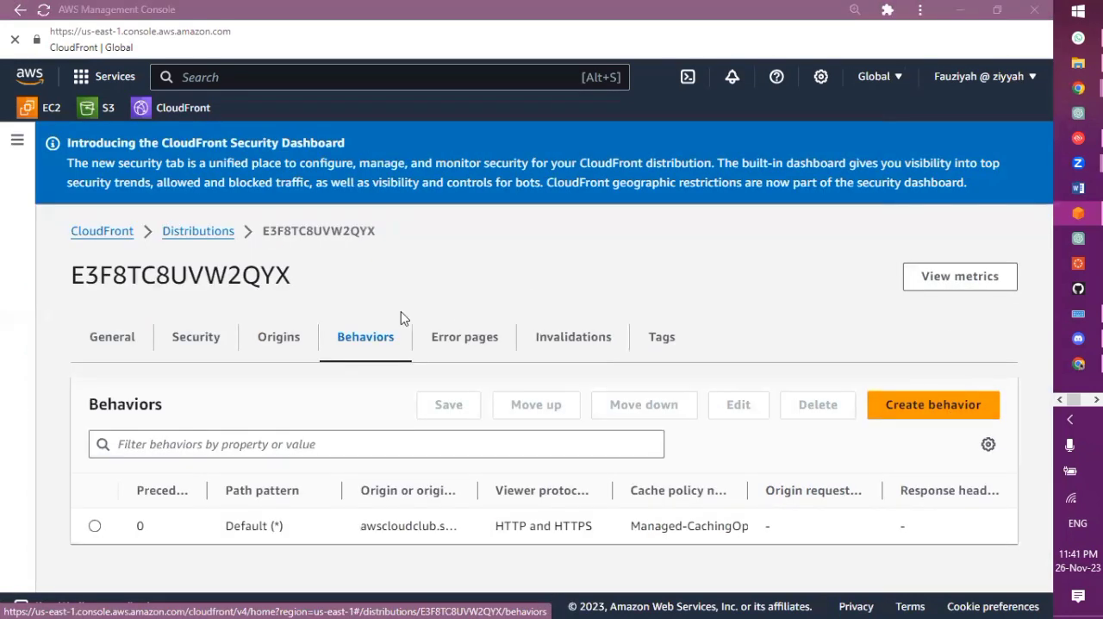
pyautogui.click(95, 526)
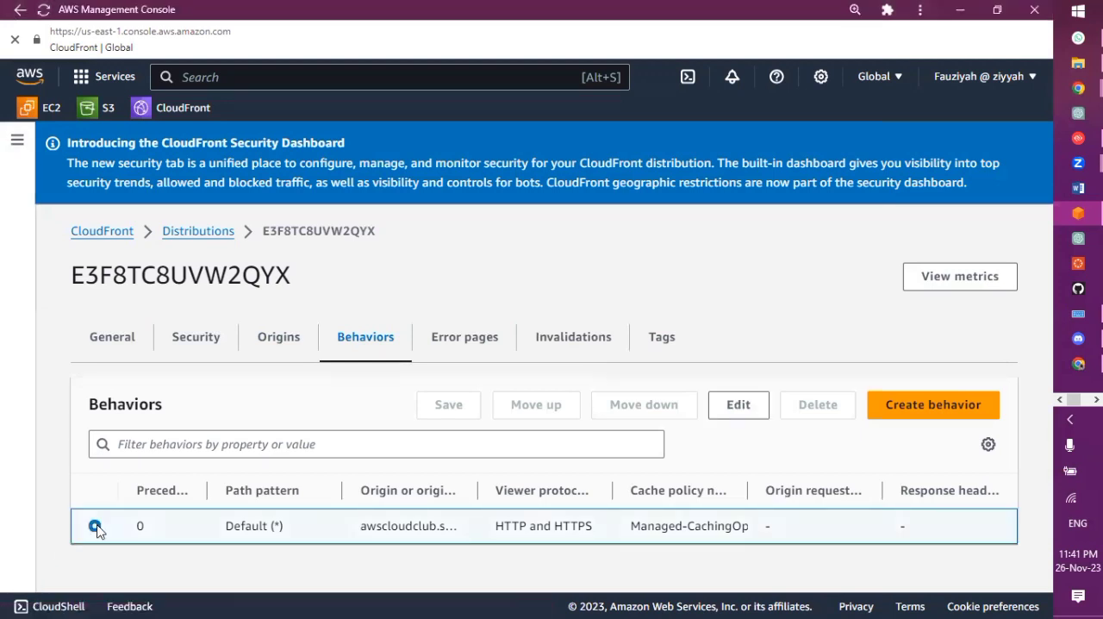
pyautogui.click(738, 407)
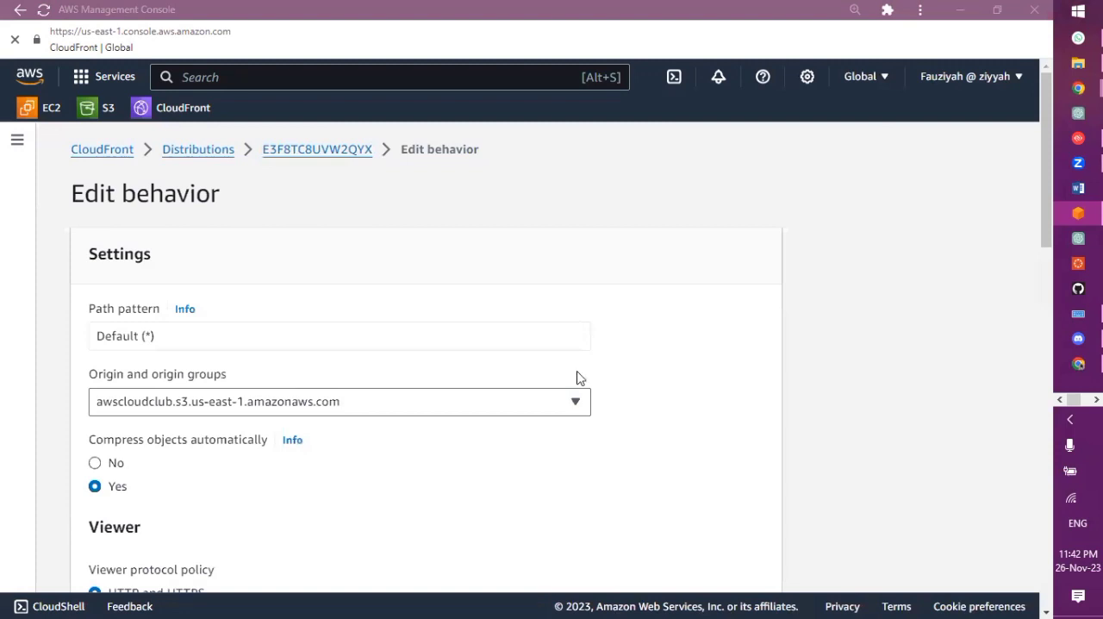
# Switch the behavior's cache key and origin requests to Legacy cache settings and go to its object caching options
pyautogui.scroll(-3, 388, 434)
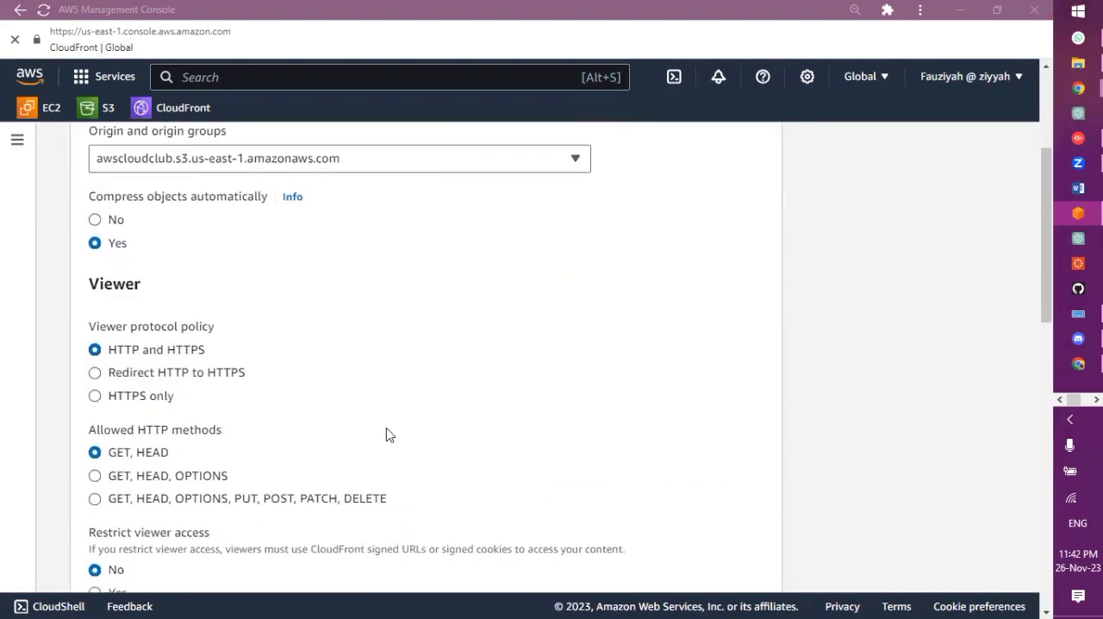
pyautogui.scroll(-2, 387, 434)
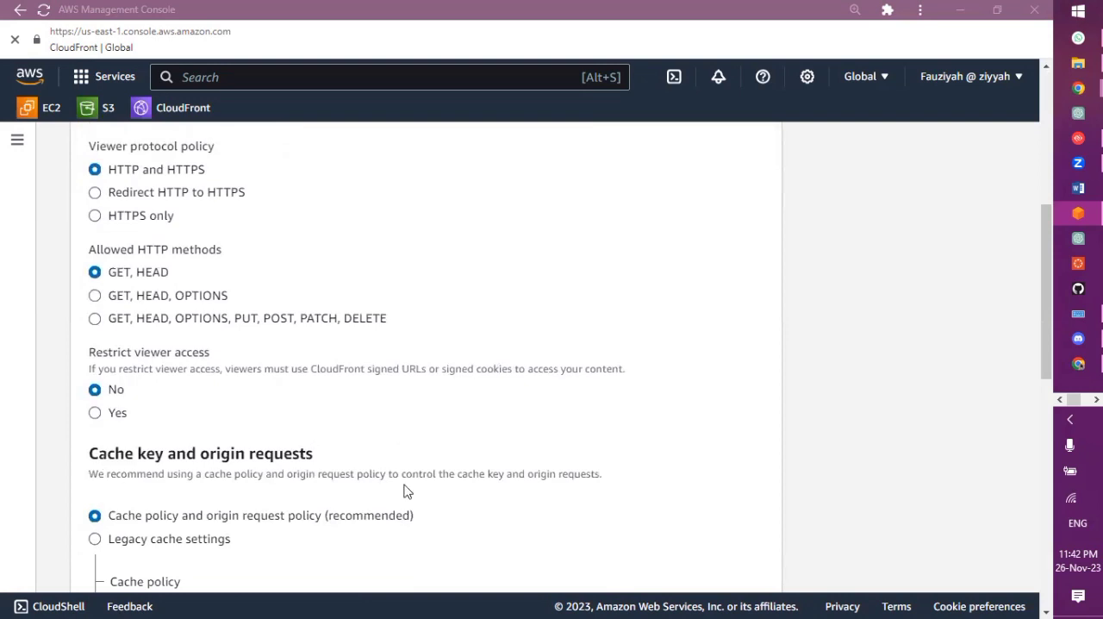
pyautogui.scroll(-3, 408, 490)
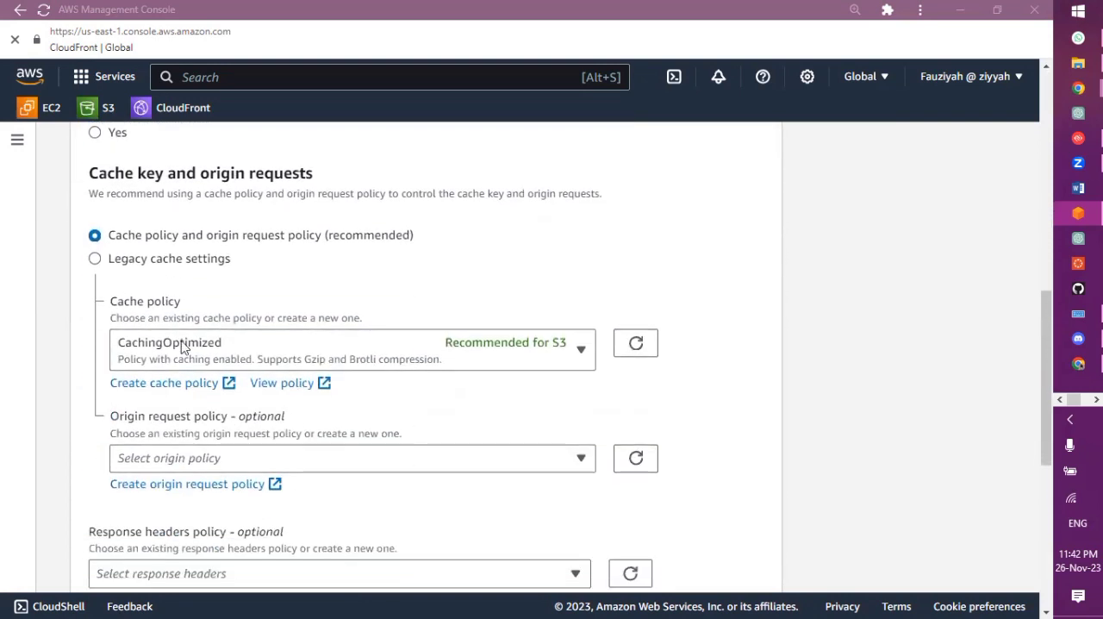
pyautogui.click(124, 265)
pyautogui.scroll(-3, 123, 265)
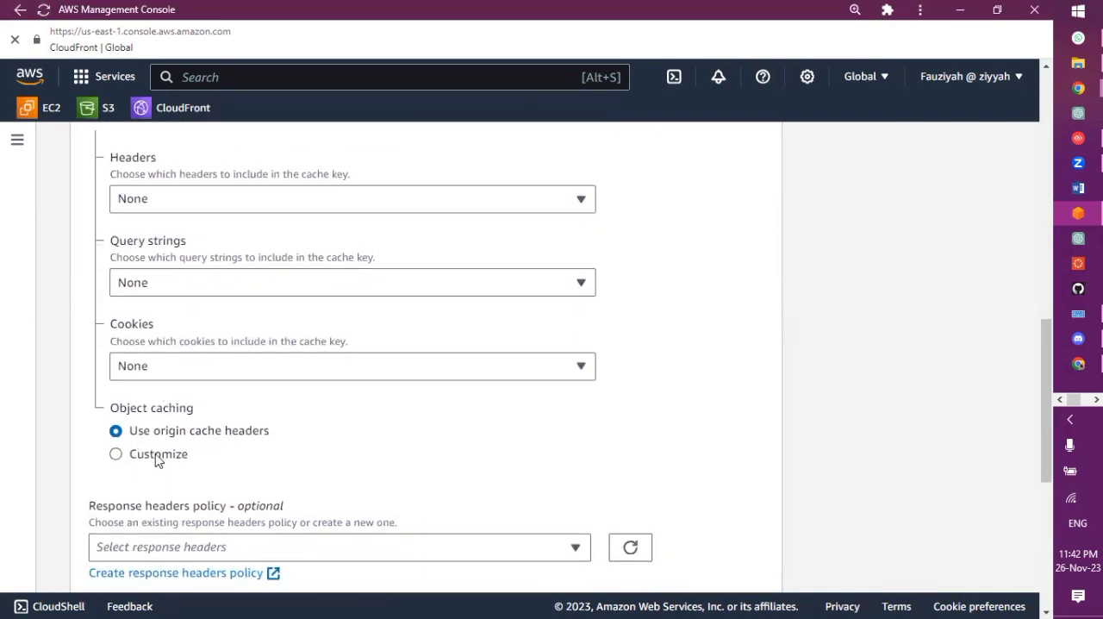
# Set the default behavior's object caching to Customize and go to its TTL settings
pyautogui.click(158, 455)
pyautogui.scroll(-2, 156, 459)
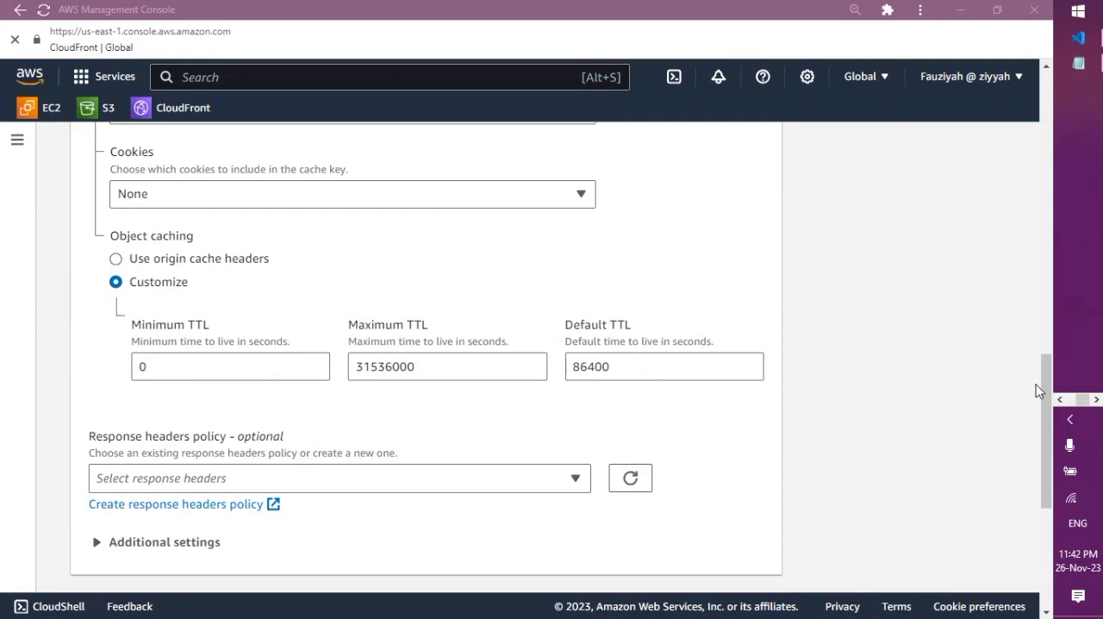
# Switch to Visual Studio Code, append the author's initials to the "Made by" heading in index.html, save the file and minimize the editor
pyautogui.click(1061, 401)
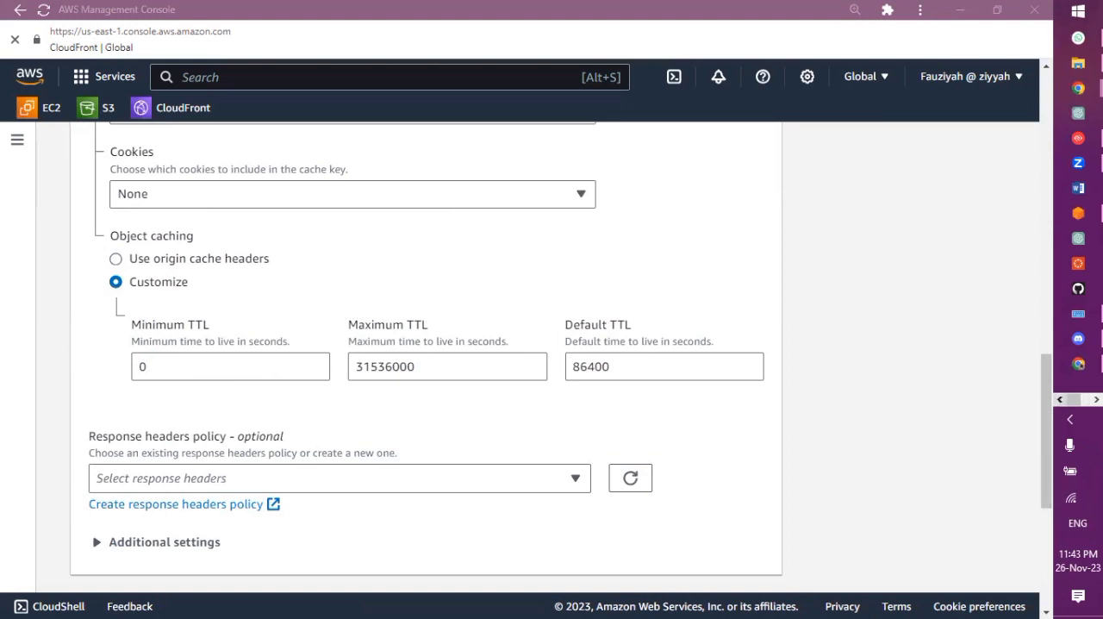
pyautogui.click(1097, 400)
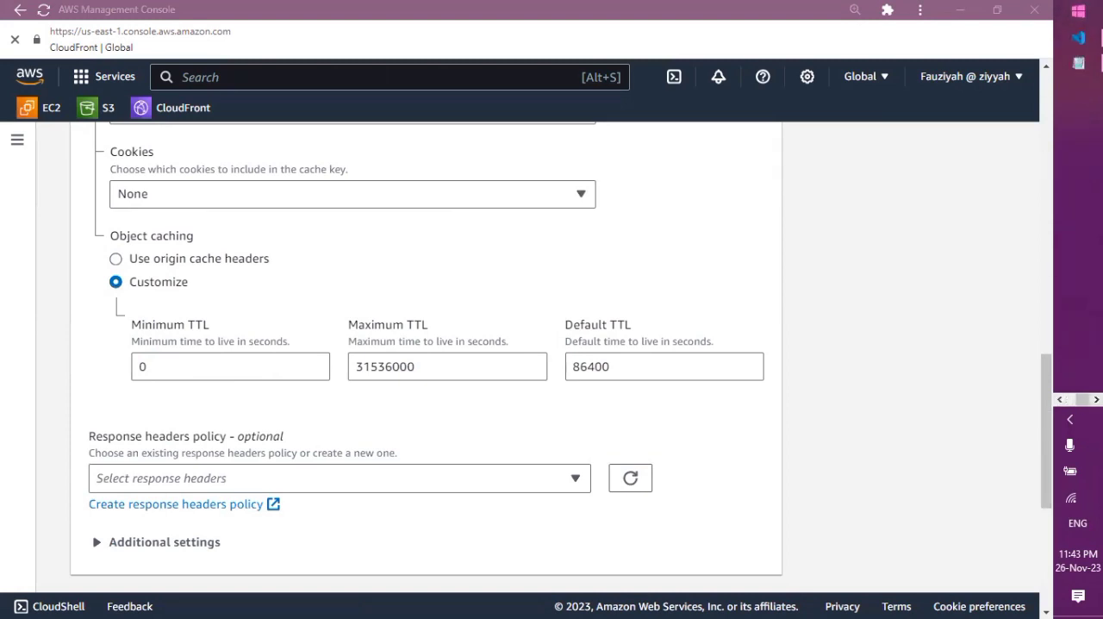
pyautogui.click(1078, 37)
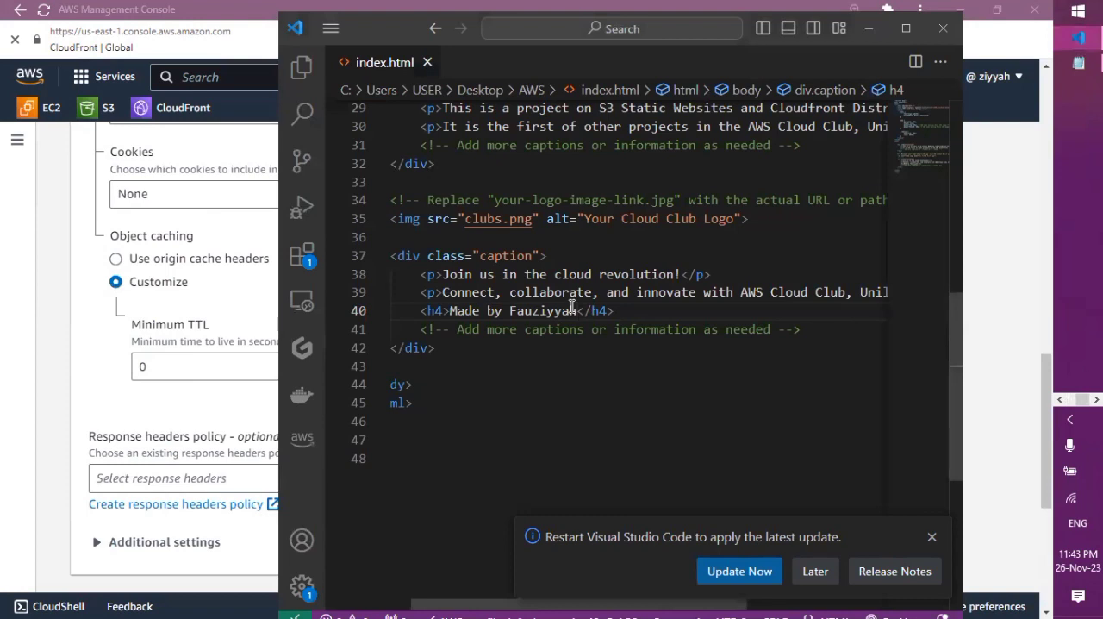
pyautogui.click(571, 306)
pyautogui.write('Z.o')
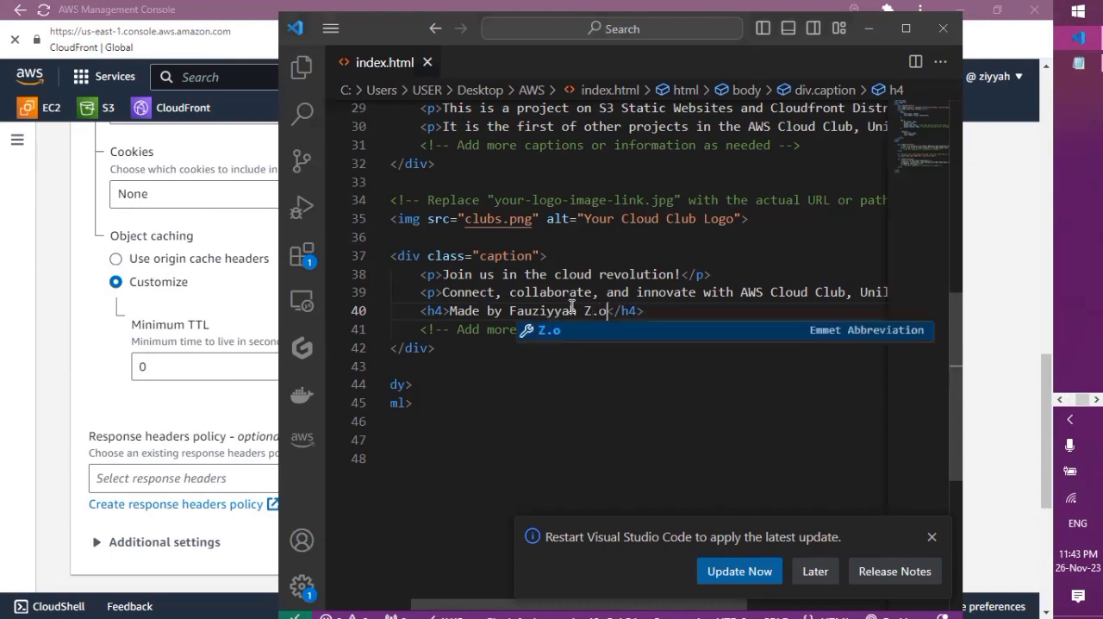
pyautogui.press('Escape')
pyautogui.write('O.')
pyautogui.click(575, 375)
pyautogui.hotkey('ctrl', 's')
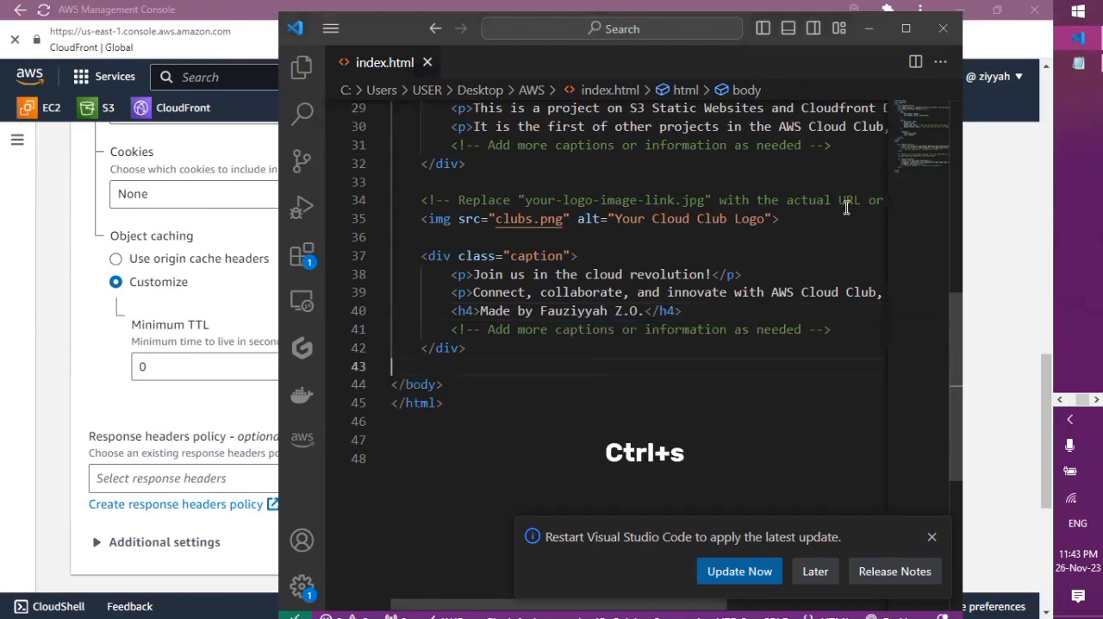
pyautogui.click(868, 29)
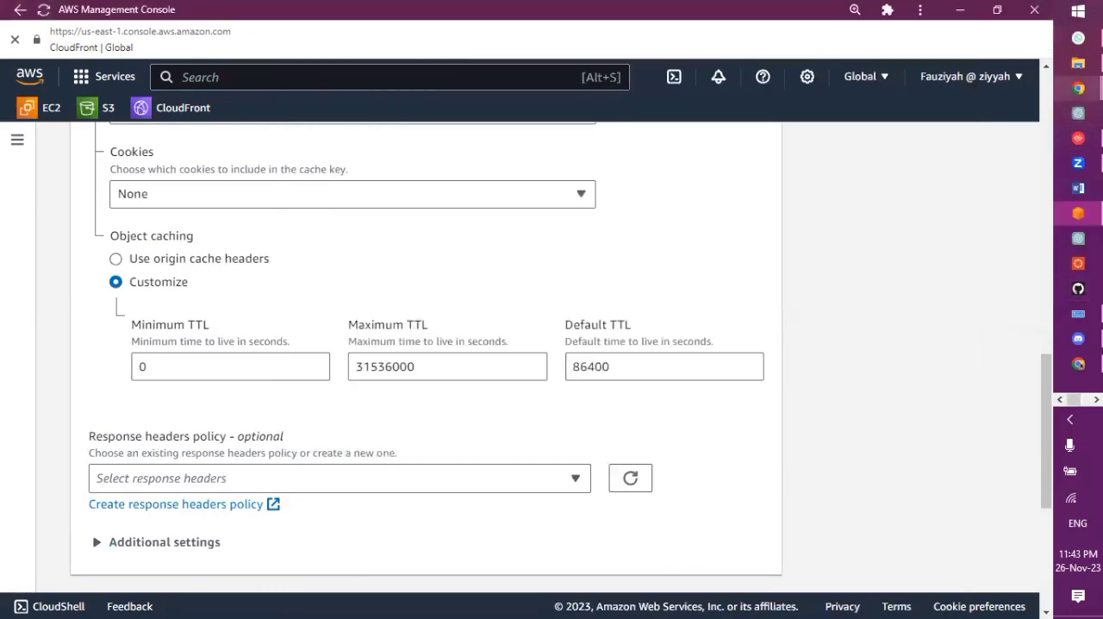
# Open the AWS folder on the Desktop in File Explorer, then return to the AWS Management Console
pyautogui.moveTo(1078, 63)
pyautogui.click(1002, 82)
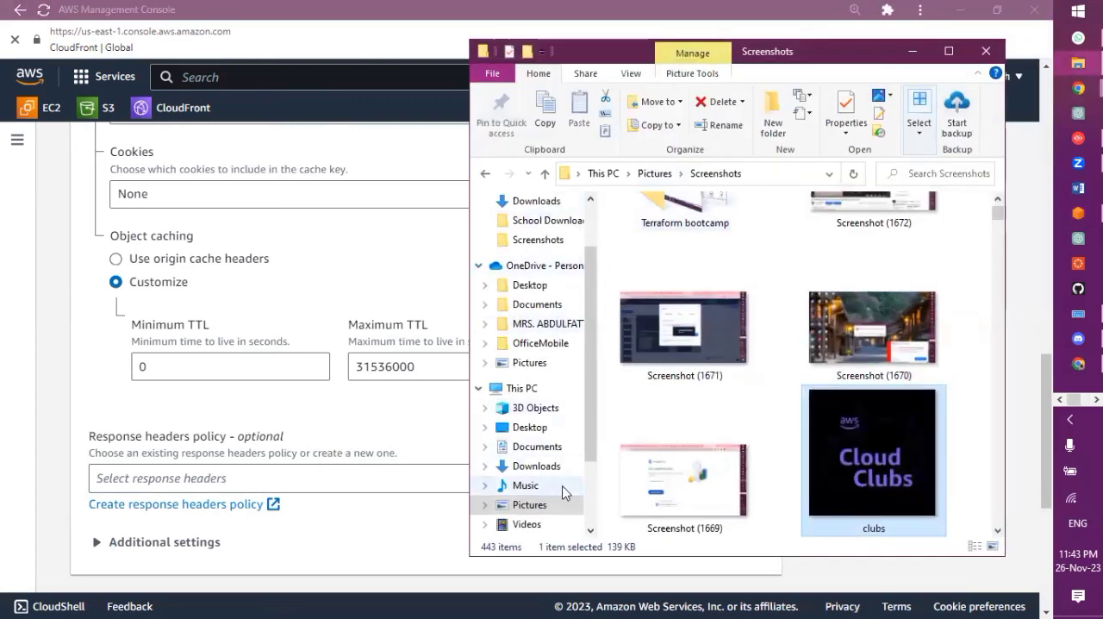
pyautogui.click(528, 428)
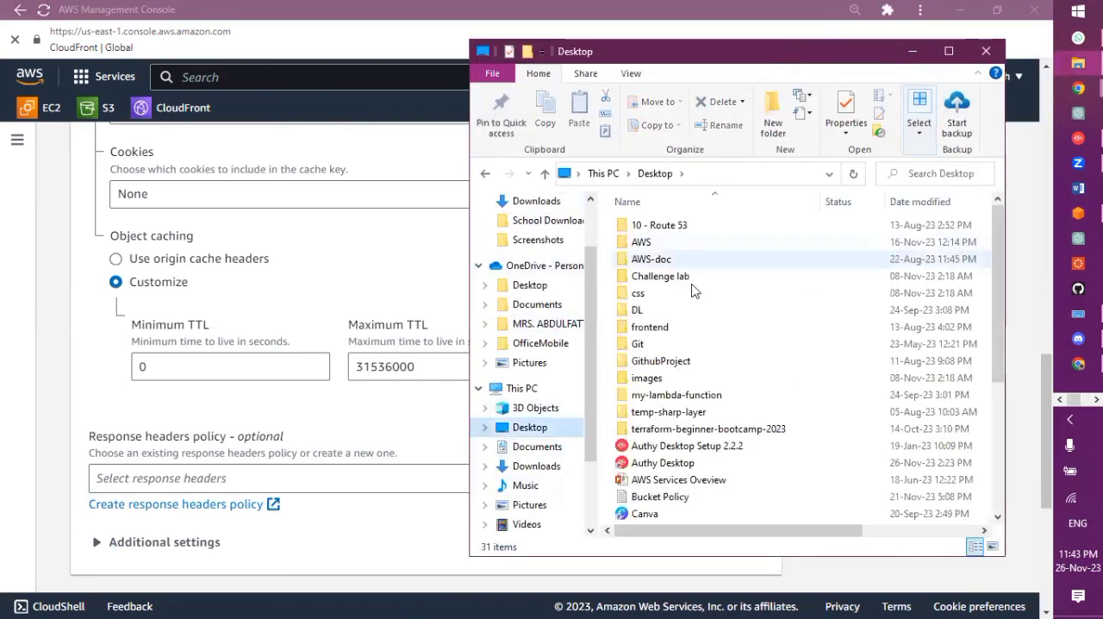
pyautogui.click(660, 247)
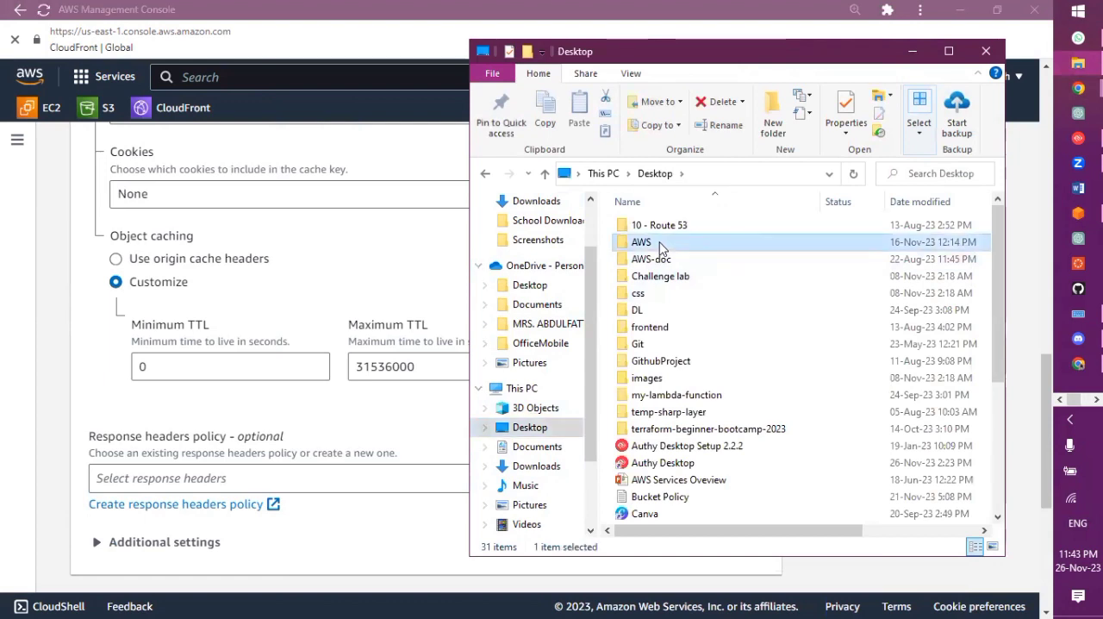
pyautogui.doubleClick(660, 248)
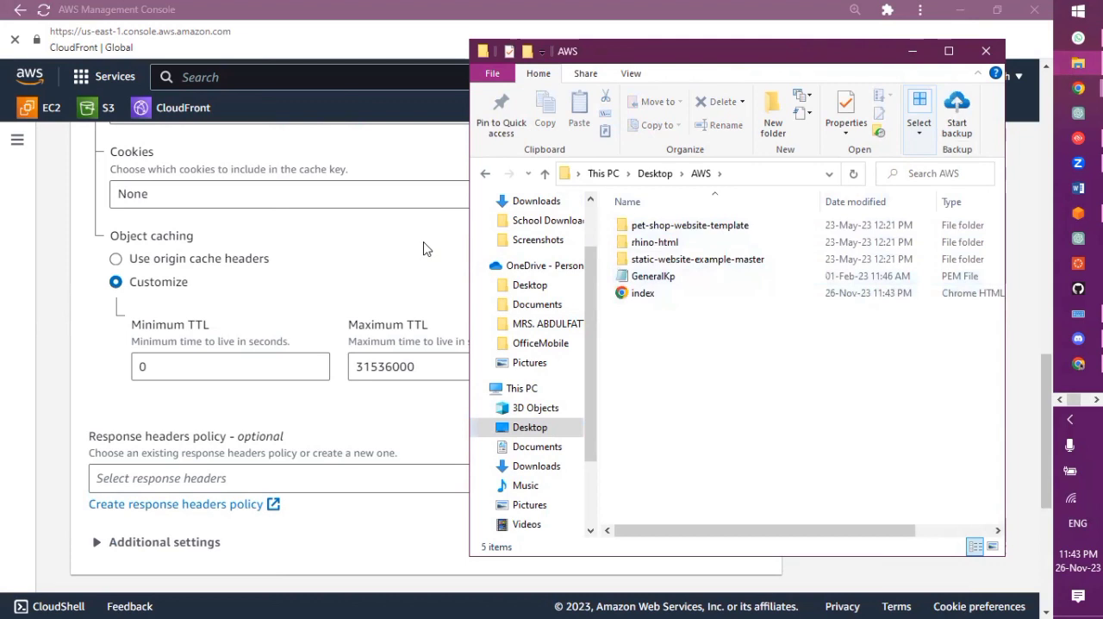
pyautogui.click(423, 247)
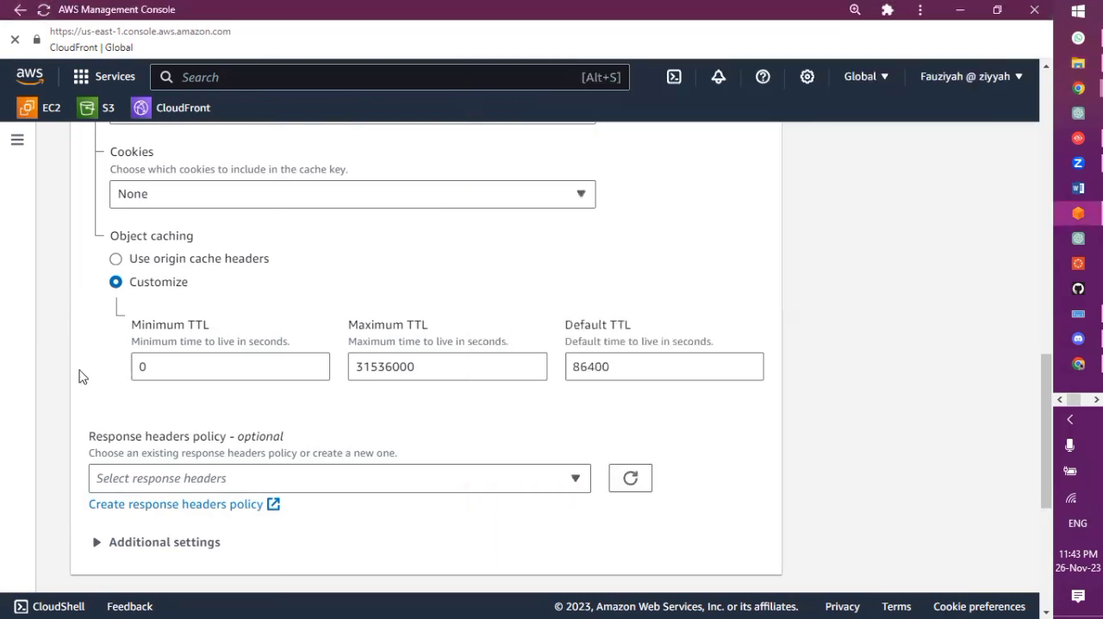
# Set the Default TTL to 80 seconds and save the changes to the cache behavior
pyautogui.click(595, 369)
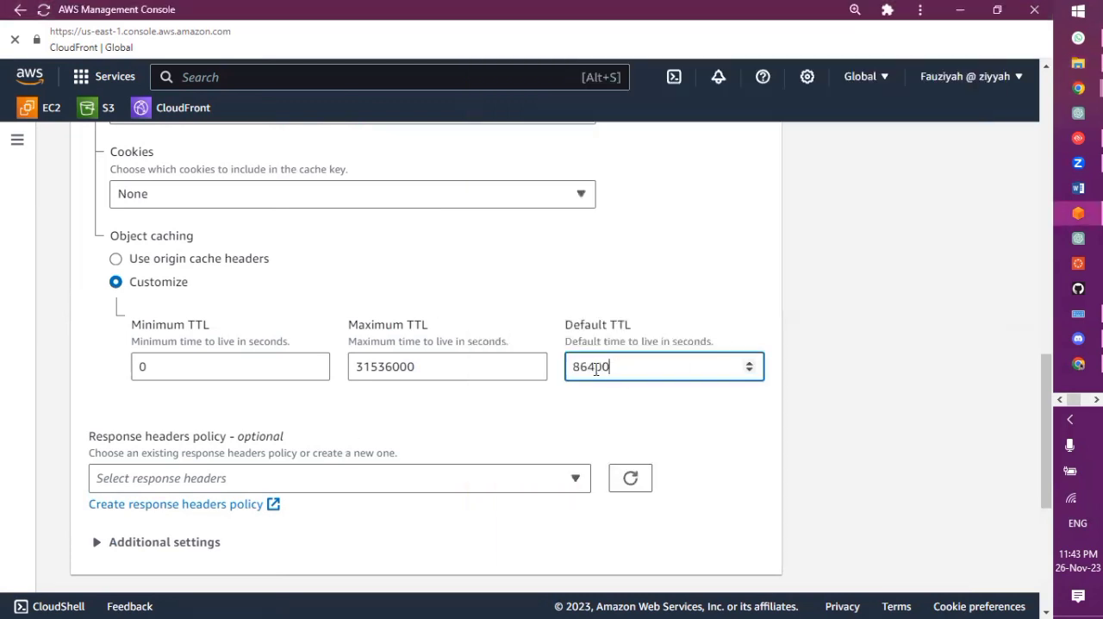
pyautogui.doubleClick(599, 370)
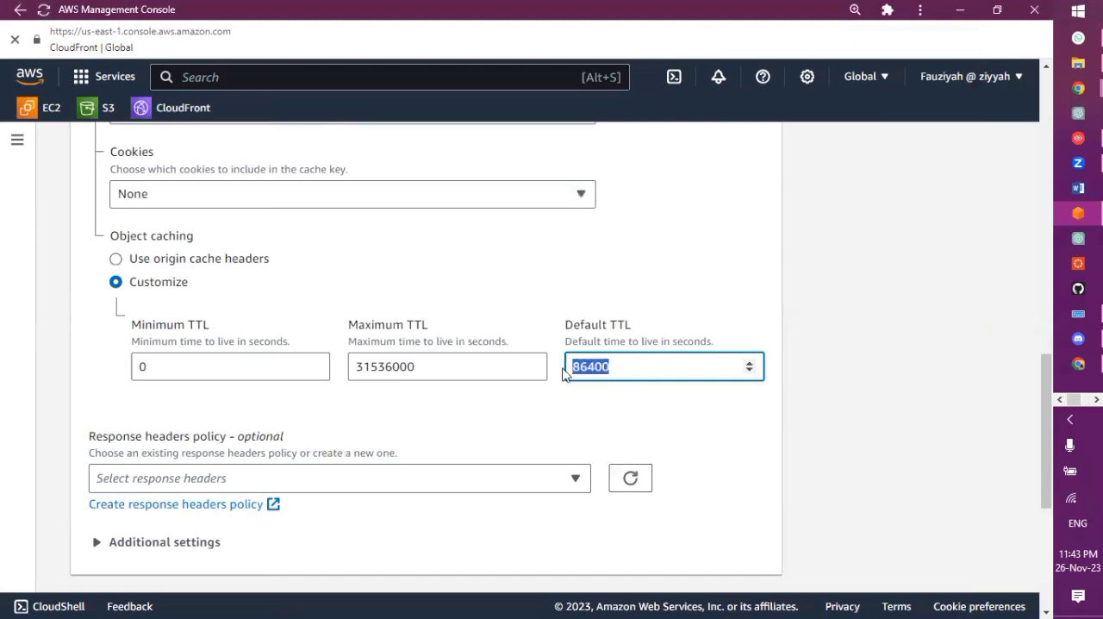
pyautogui.click(564, 371)
pyautogui.click(626, 367)
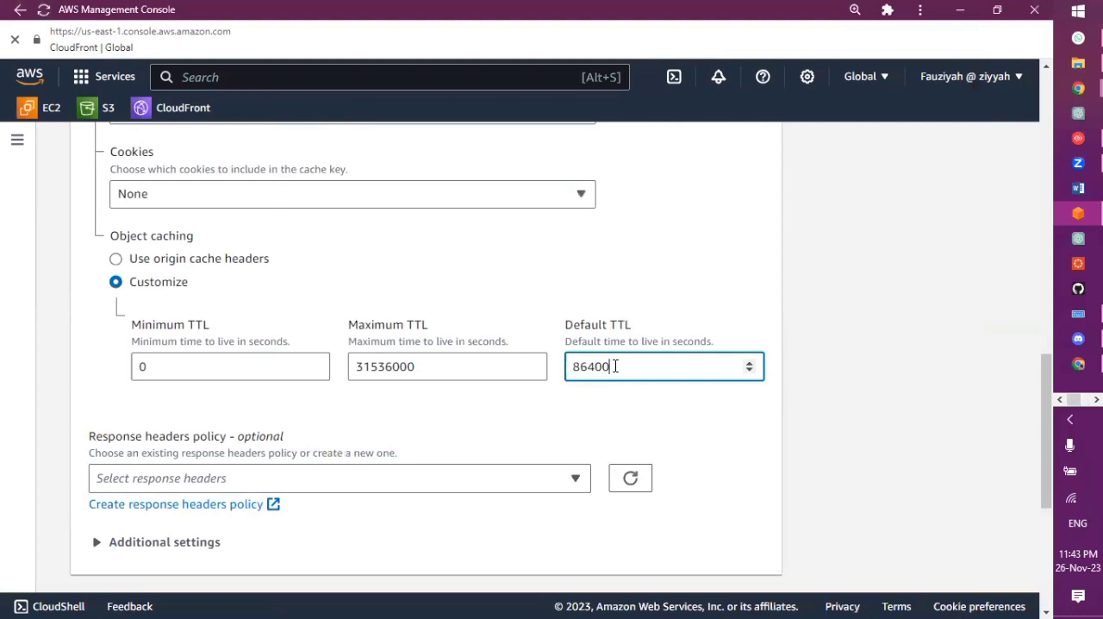
pyautogui.moveTo(616, 366); pyautogui.dragTo(575, 366)
pyautogui.press('BackSpace')
pyautogui.write('80')
pyautogui.scroll(-4, 565, 432)
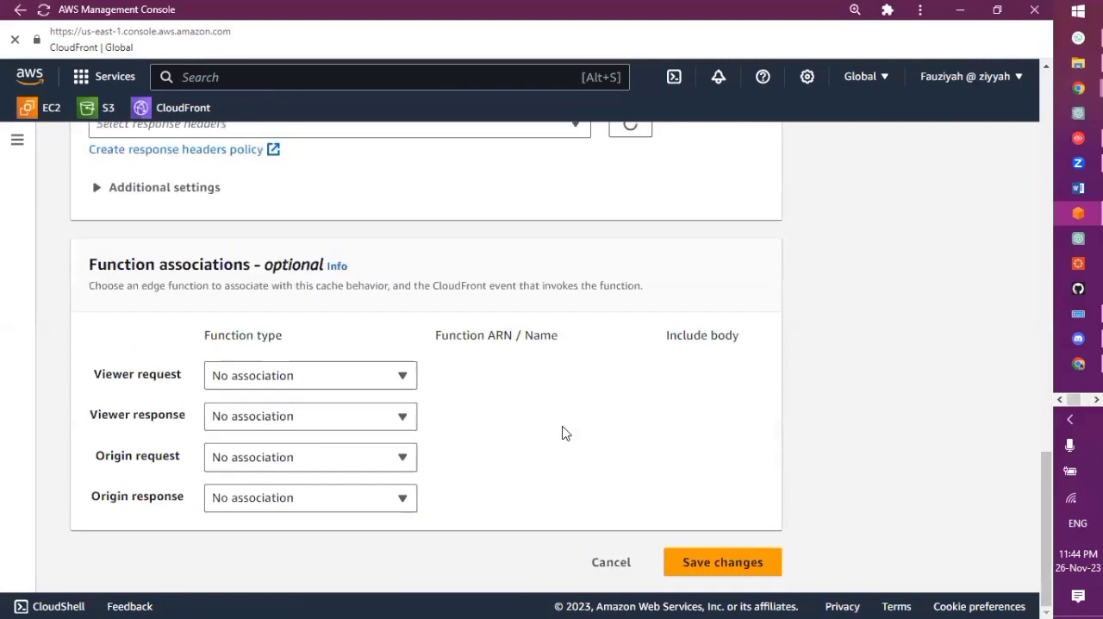
pyautogui.click(719, 560)
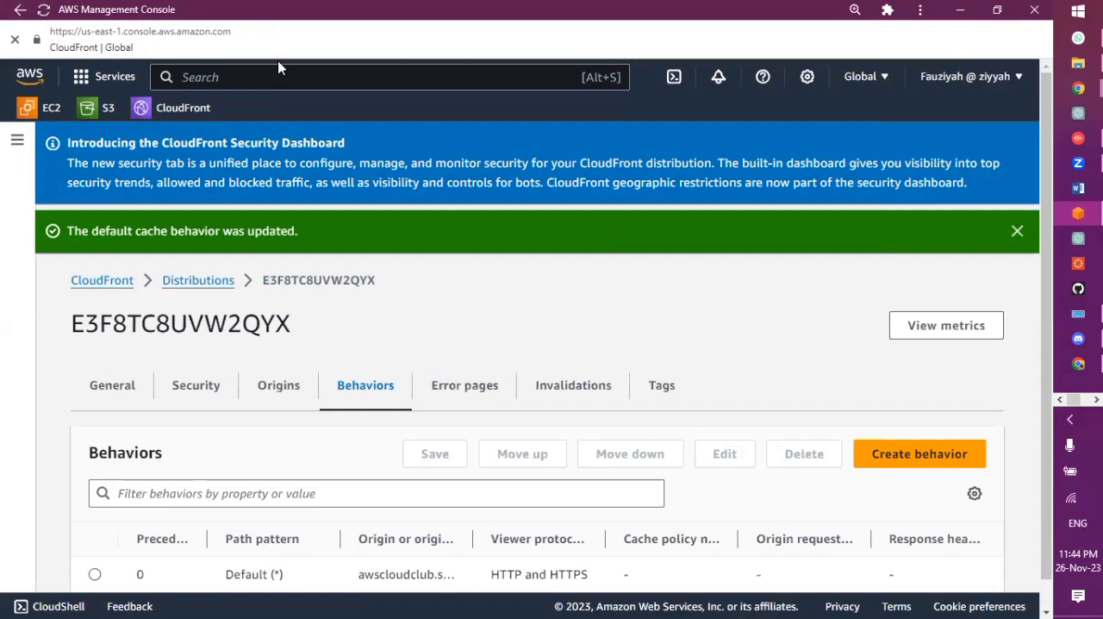
# Open the S3 buckets list, then switch to Chrome and reload the d11nn7v5x00du.cloudfront.net page
pyautogui.click(111, 114)
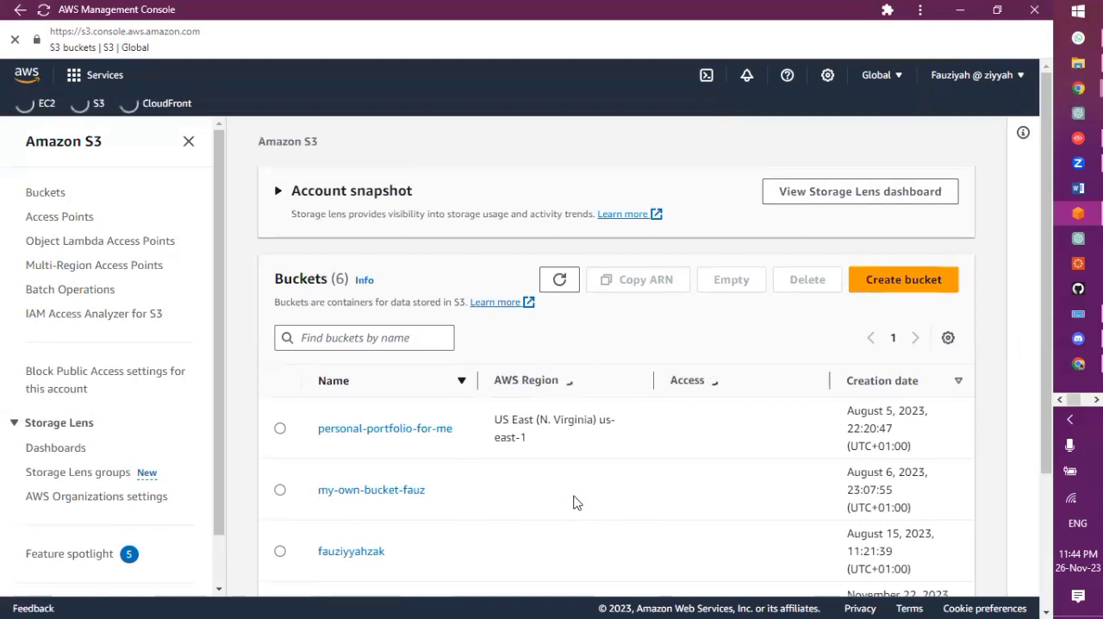
pyautogui.click(1077, 213)
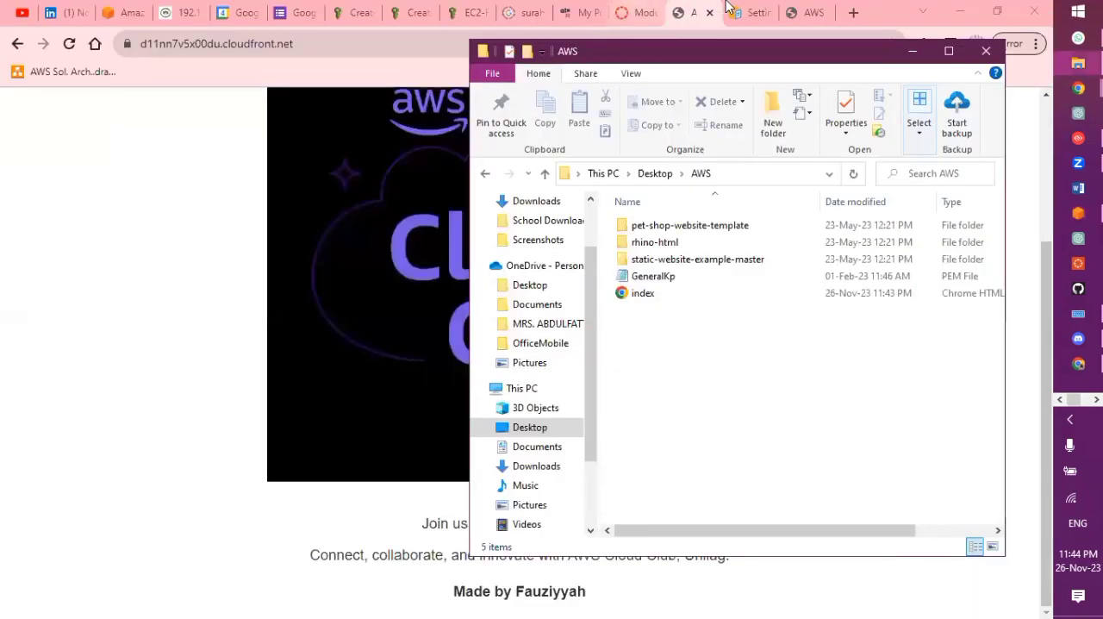
pyautogui.click(244, 164)
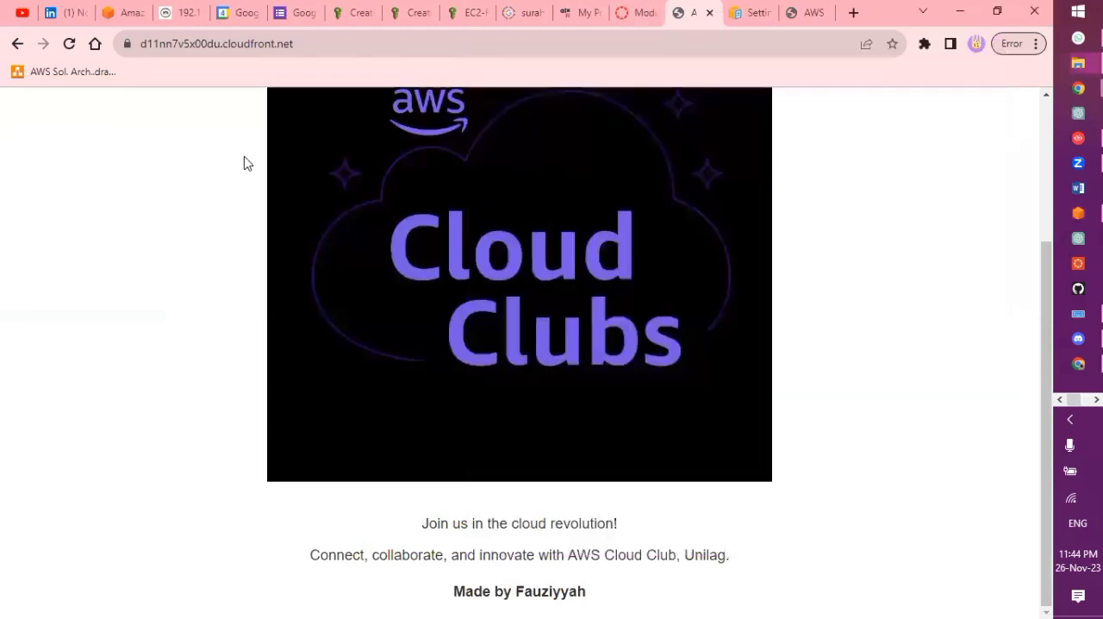
pyautogui.click(369, 38)
pyautogui.press('Return')
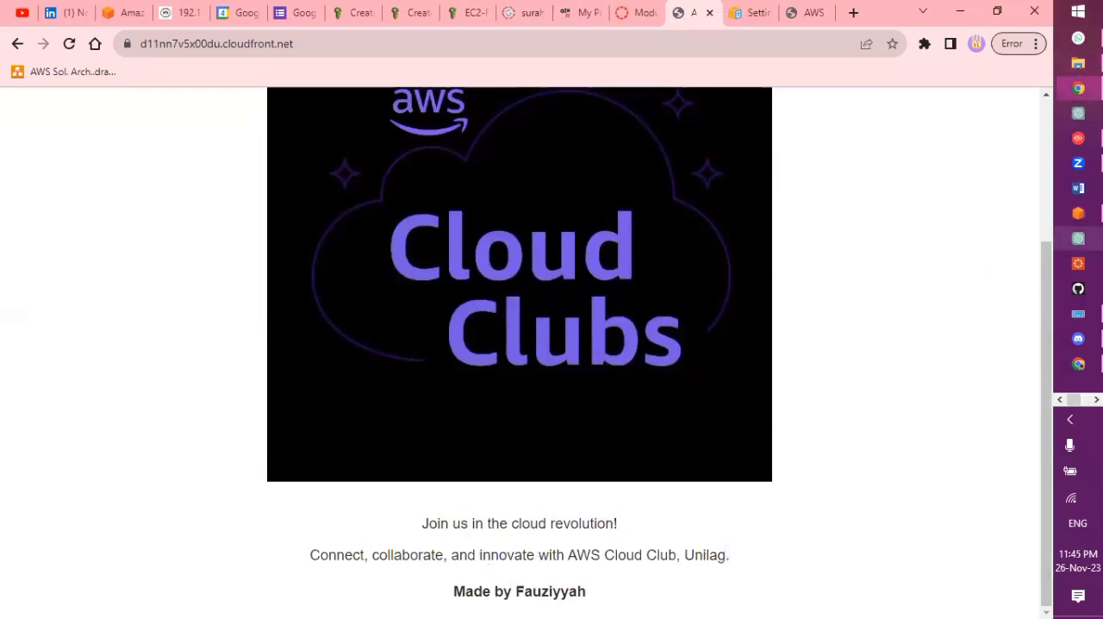
# Return to the AWS Management Console and open the upload page of the awscloudclub bucket
pyautogui.click(1079, 213)
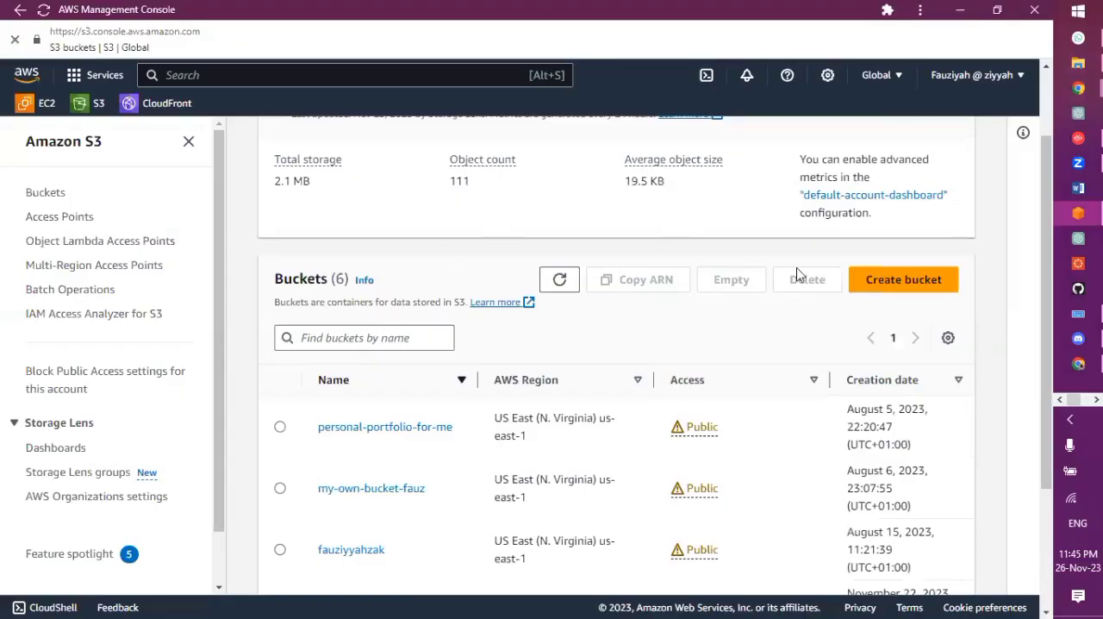
pyautogui.scroll(-2, 293, 530)
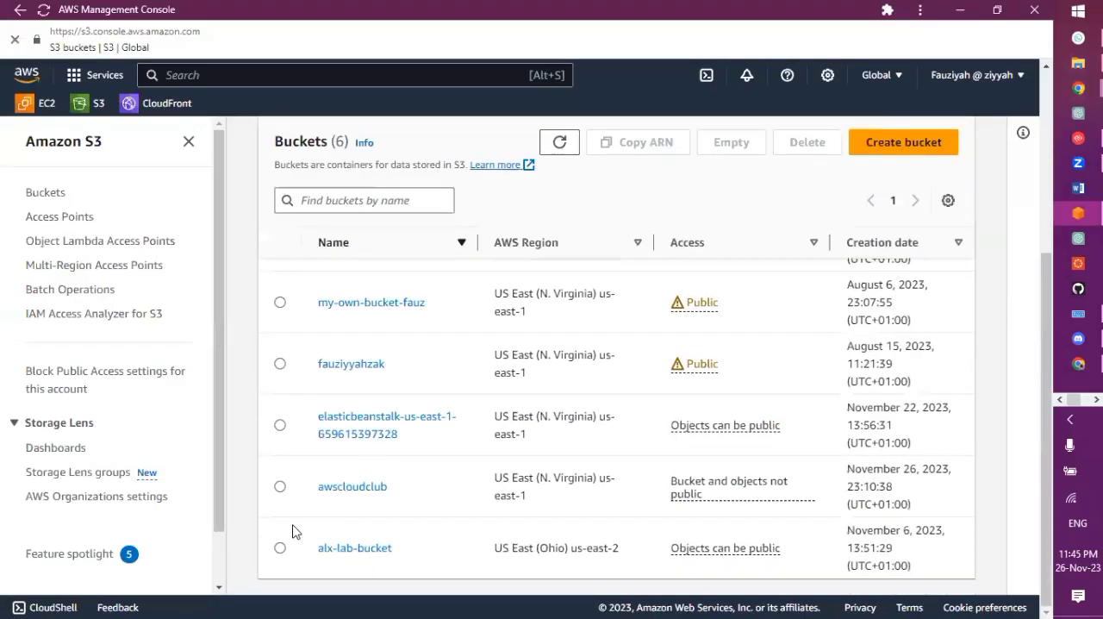
pyautogui.click(374, 488)
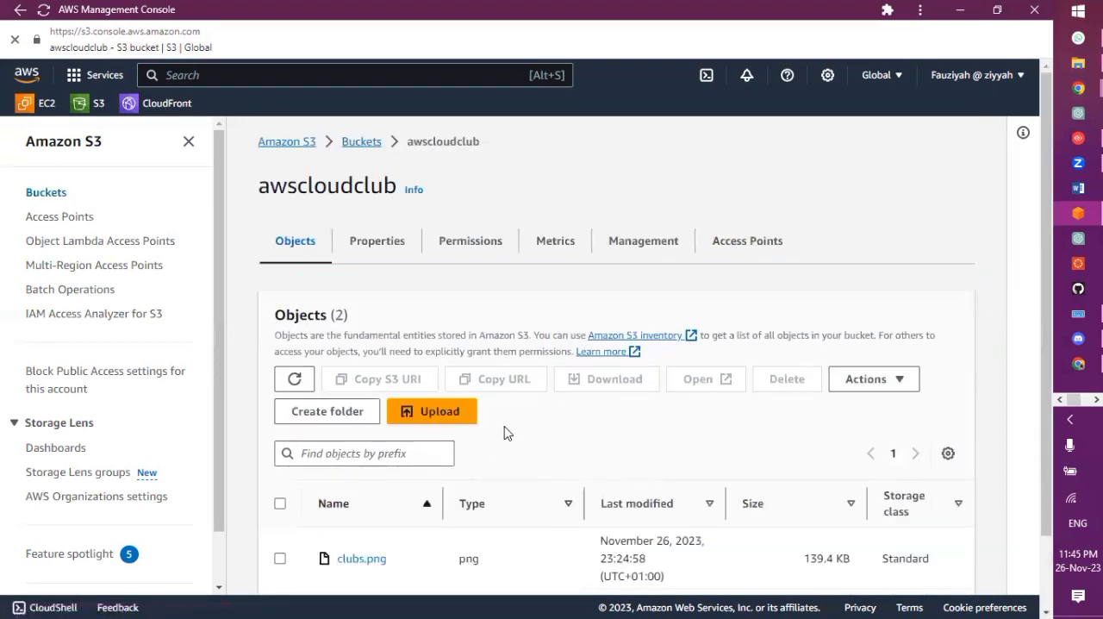
pyautogui.click(448, 412)
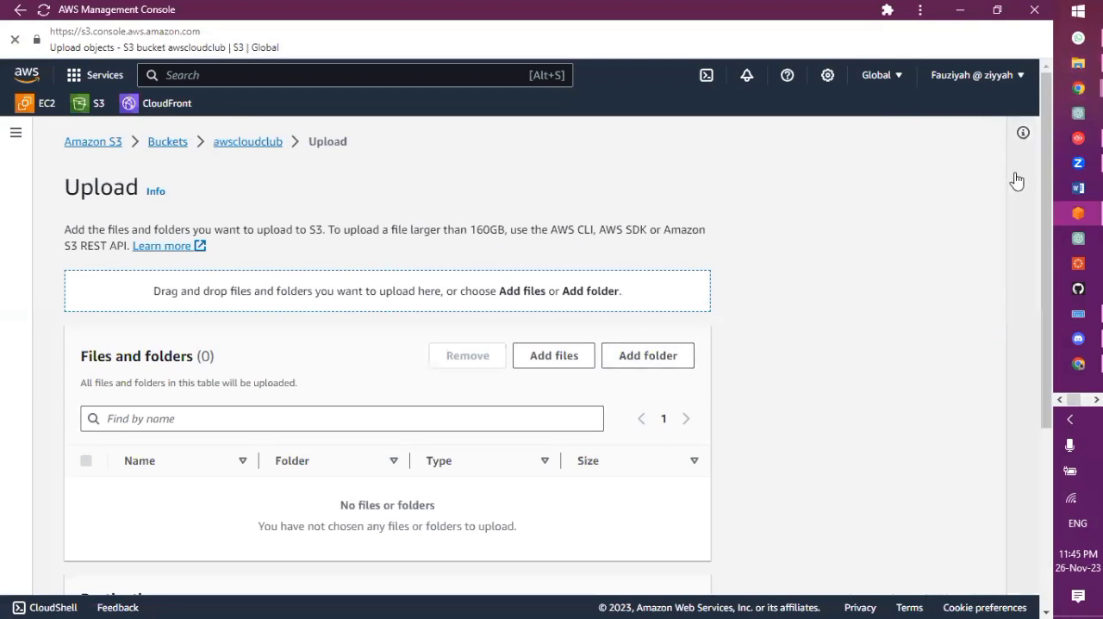
# Upload the edited index.html from the Desktop AWS folder to the awscloudclub bucket and close the upload status
pyautogui.click(1078, 63)
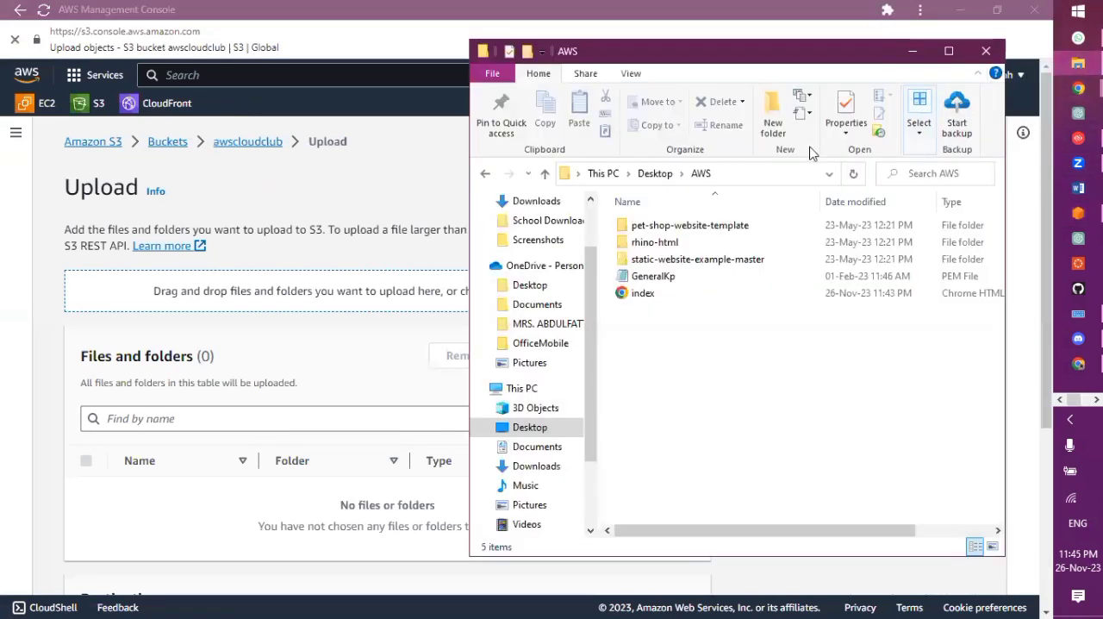
pyautogui.click(642, 295)
pyautogui.moveTo(642, 295); pyautogui.dragTo(357, 370)
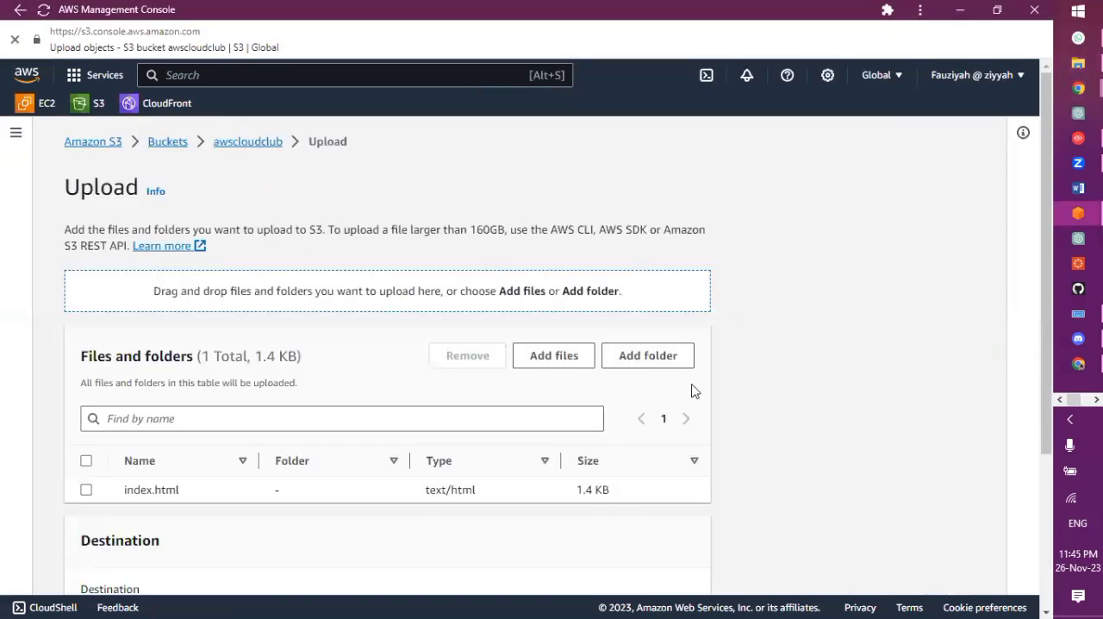
pyautogui.scroll(-3, 691, 391)
pyautogui.click(662, 569)
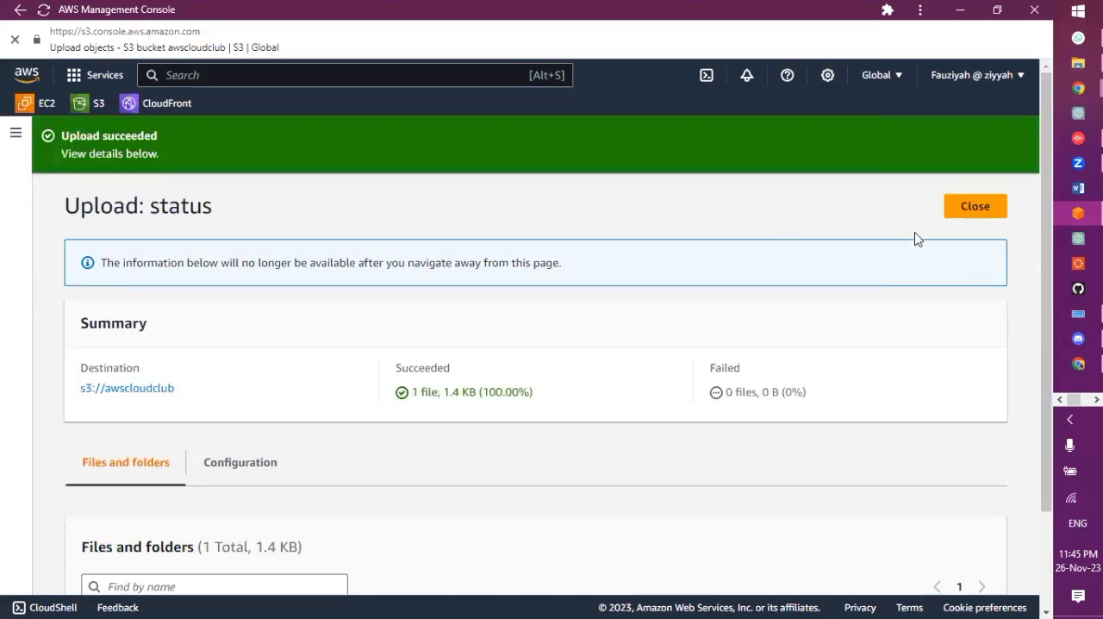
pyautogui.click(968, 207)
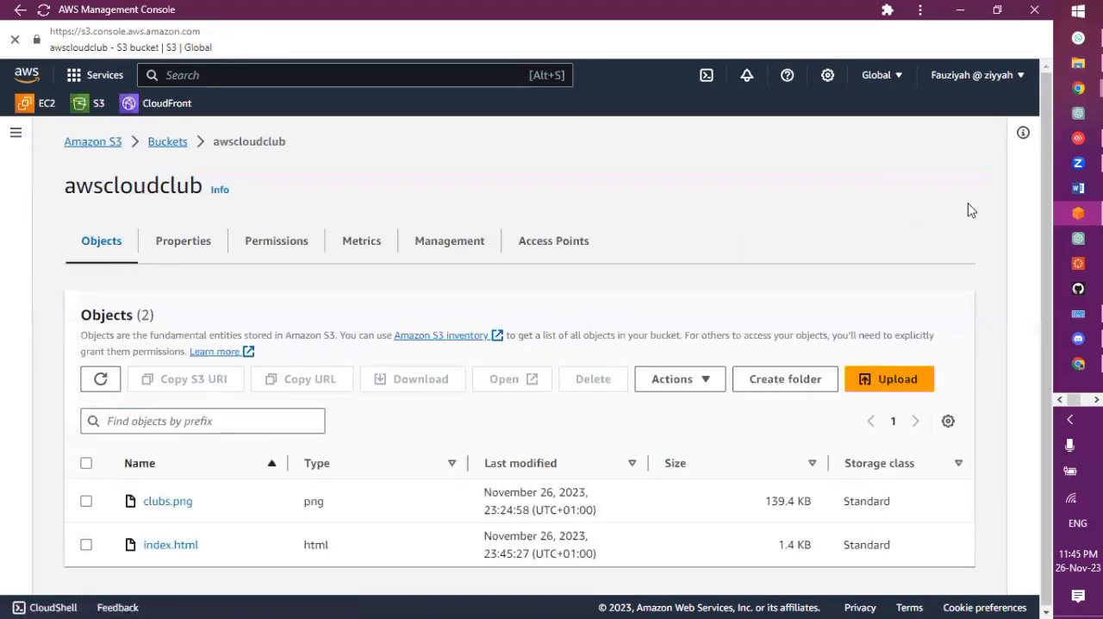
# Switch to Chrome and reload d11nn7v5x00du.cloudfront.net repeatedly to check the "Made by" heading, then look over the page
pyautogui.click(1068, 217)
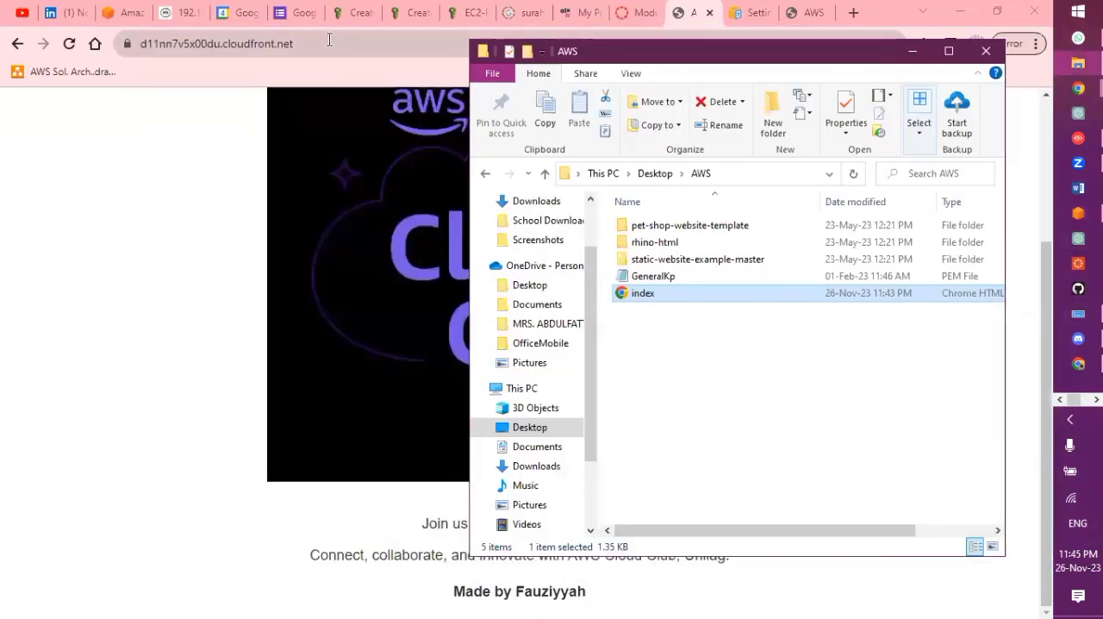
pyautogui.click(329, 43)
pyautogui.press('Return')
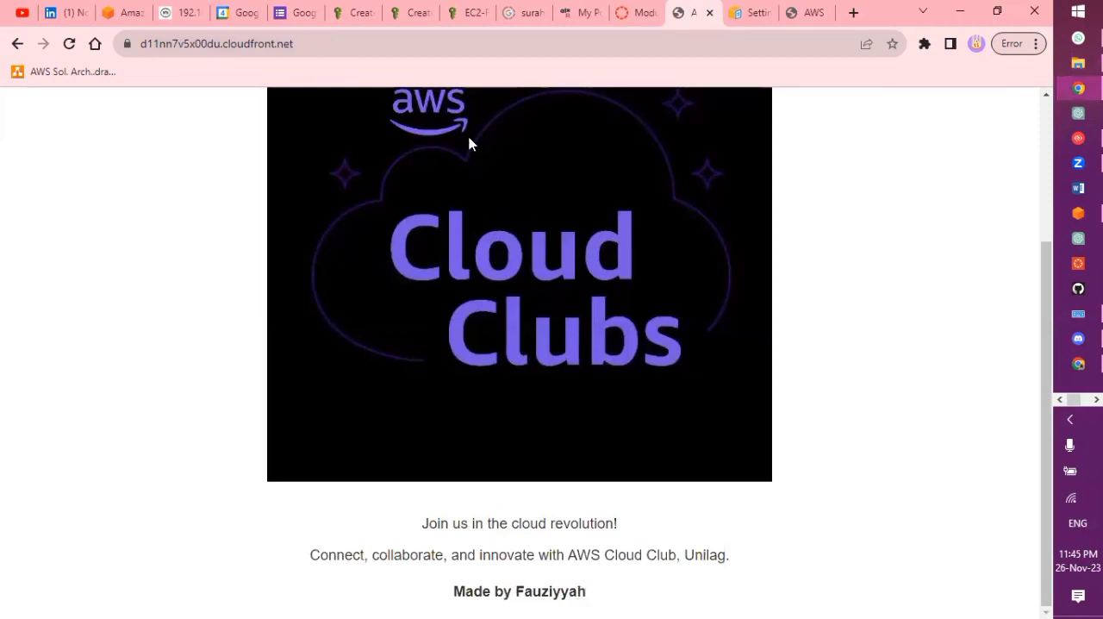
pyautogui.click(448, 46)
pyautogui.press('Return')
pyautogui.click(456, 38)
pyautogui.press('Return')
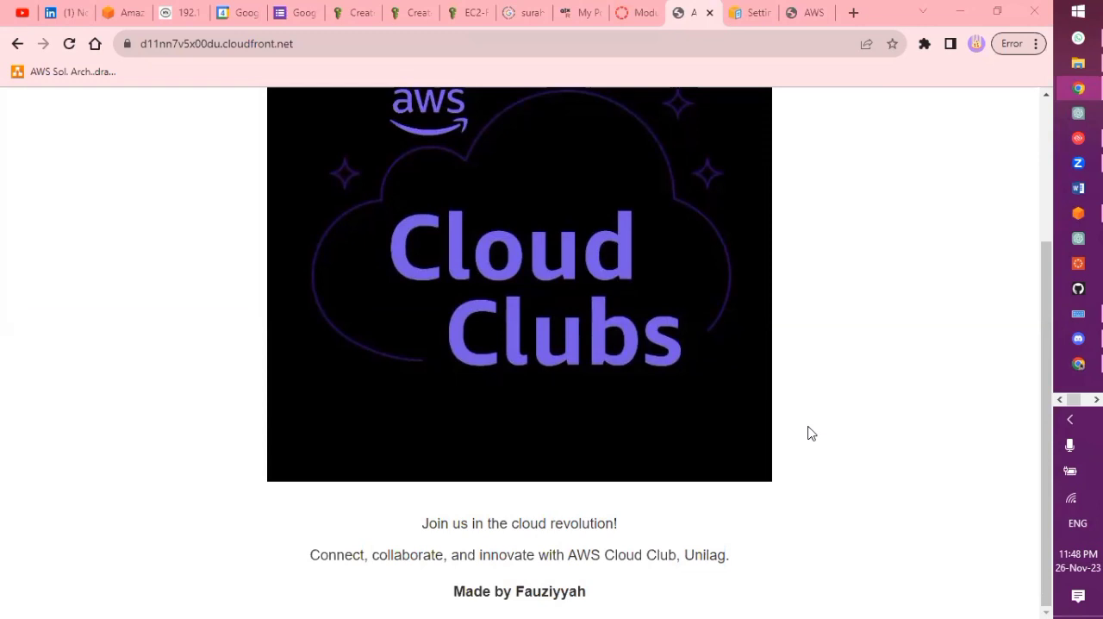
pyautogui.click(488, 43)
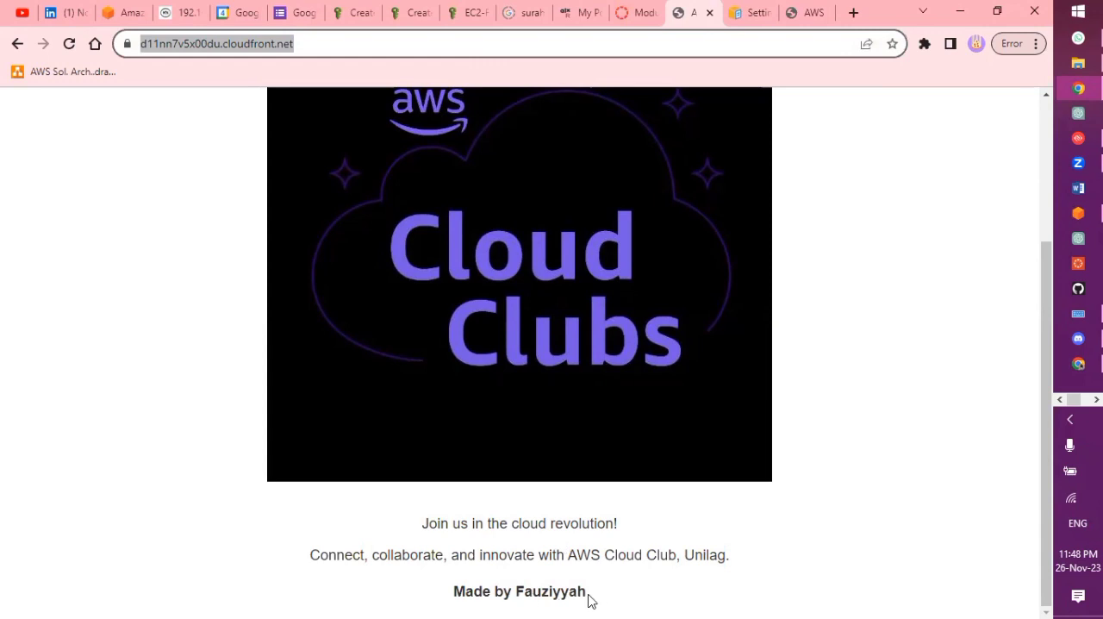
pyautogui.press('Return')
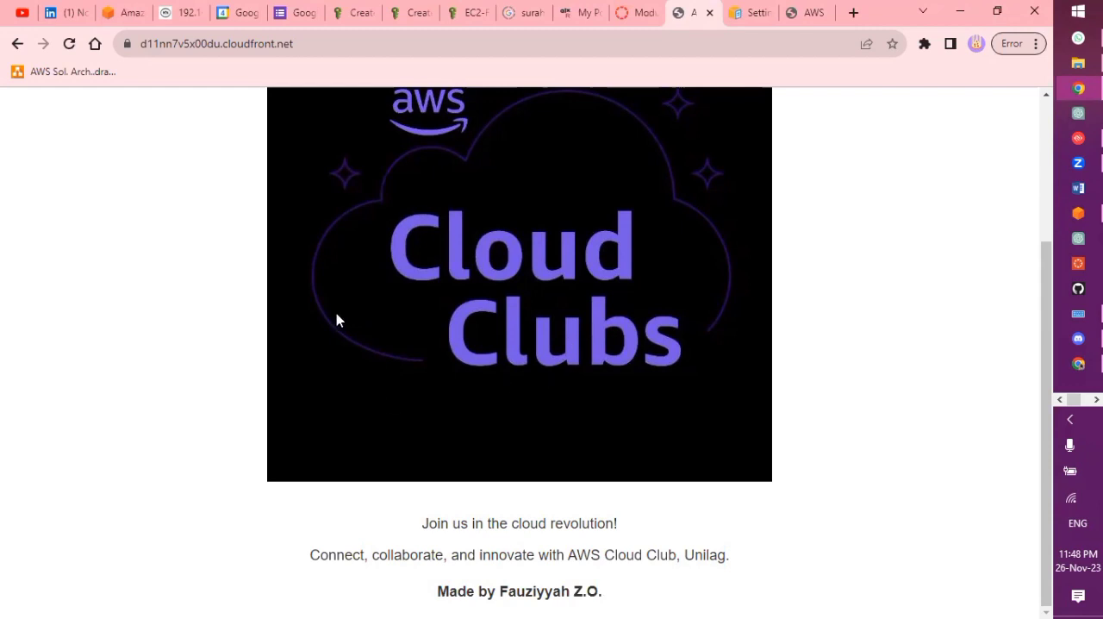
pyautogui.scroll(3, 505, 379)
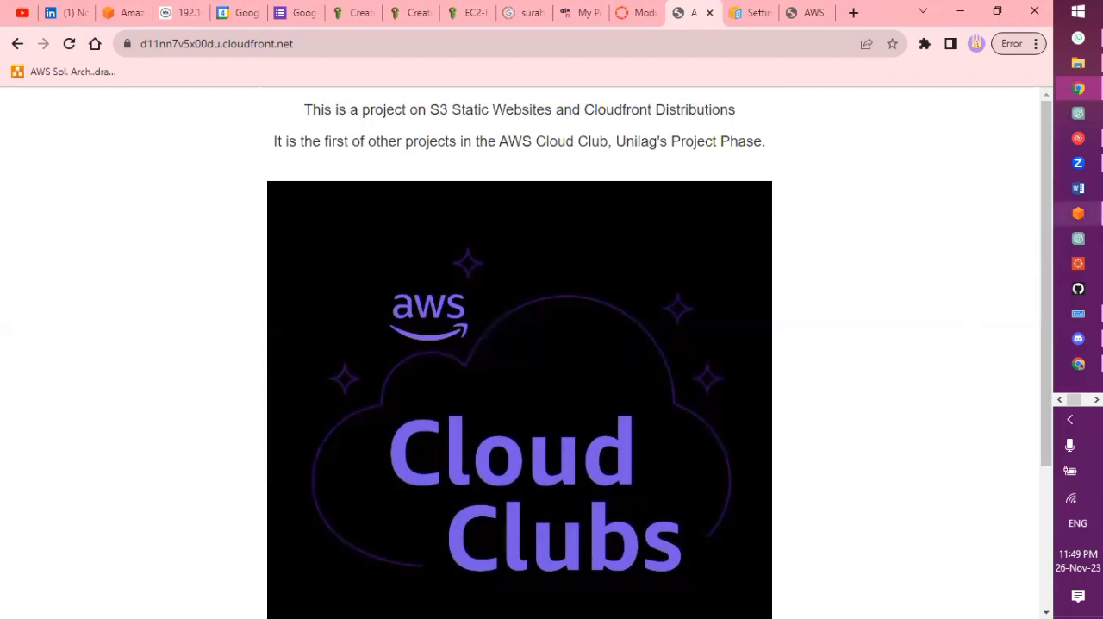
# Switch to the AWS Management Console and open the CloudFront distribution whose origin is the awscloudclub bucket
pyautogui.click(1078, 213)
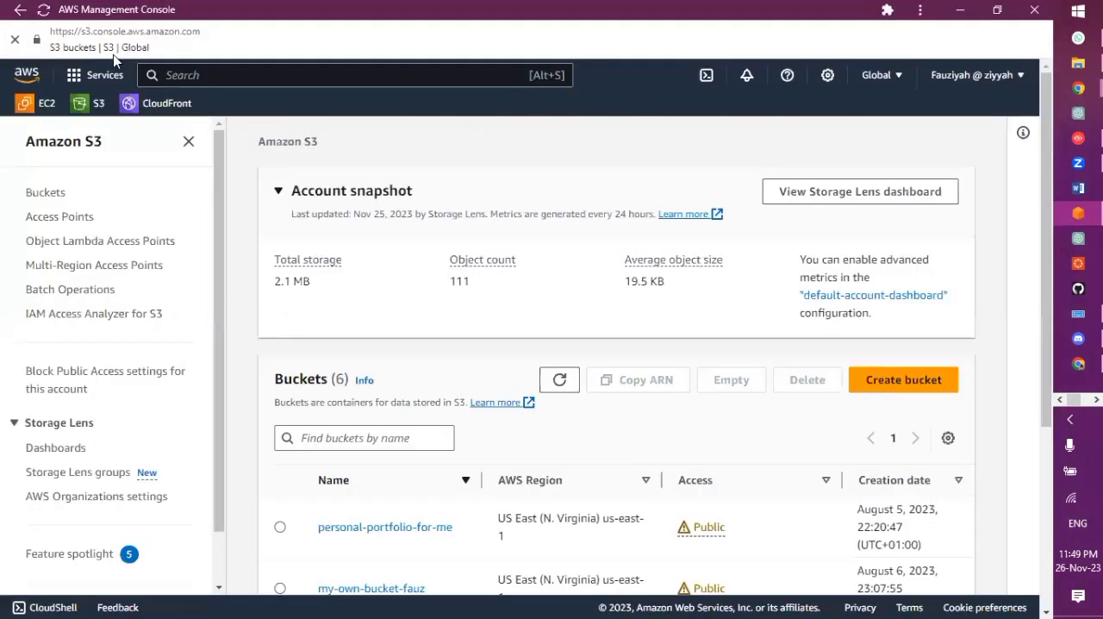
pyautogui.click(159, 111)
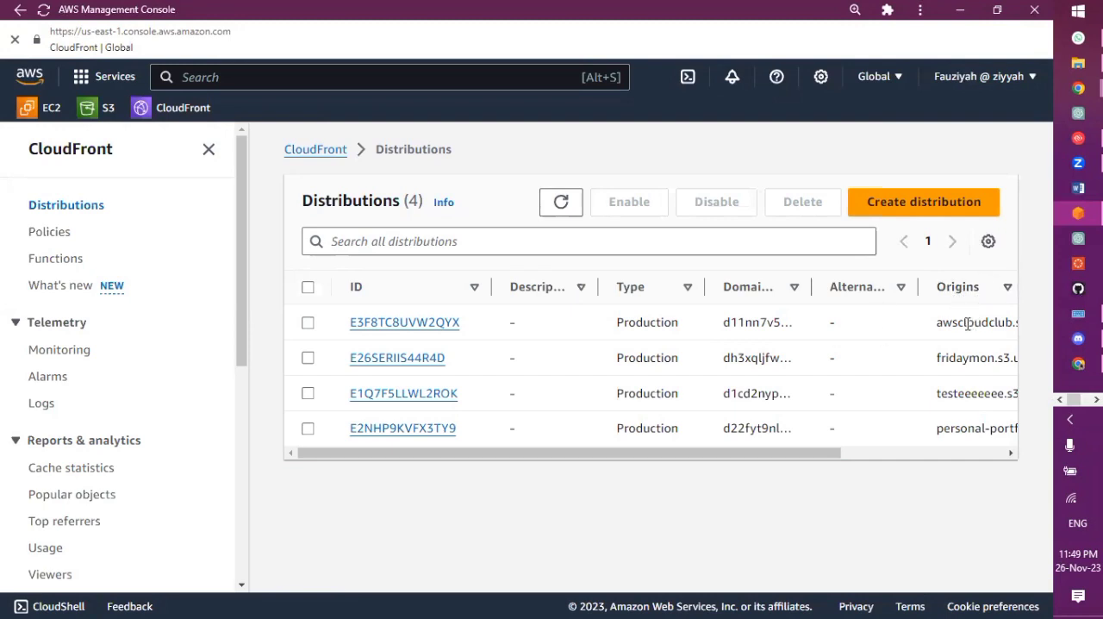
pyautogui.click(447, 322)
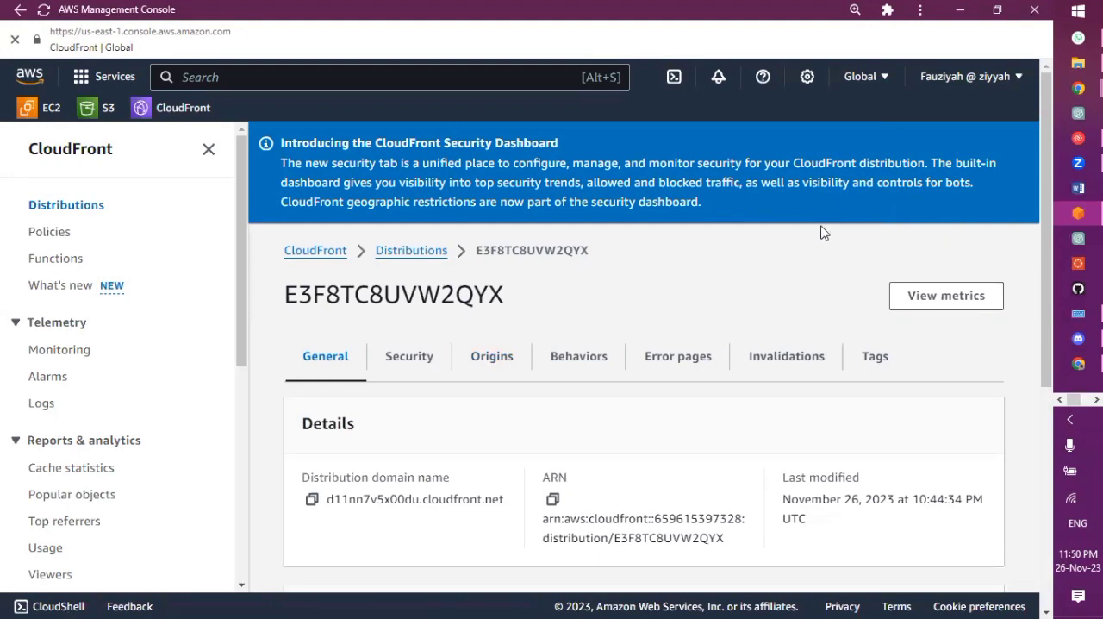
# Review the origin access settings of the distribution's awscloudclub origin, and return to the distribution overview without changing them
pyautogui.click(487, 352)
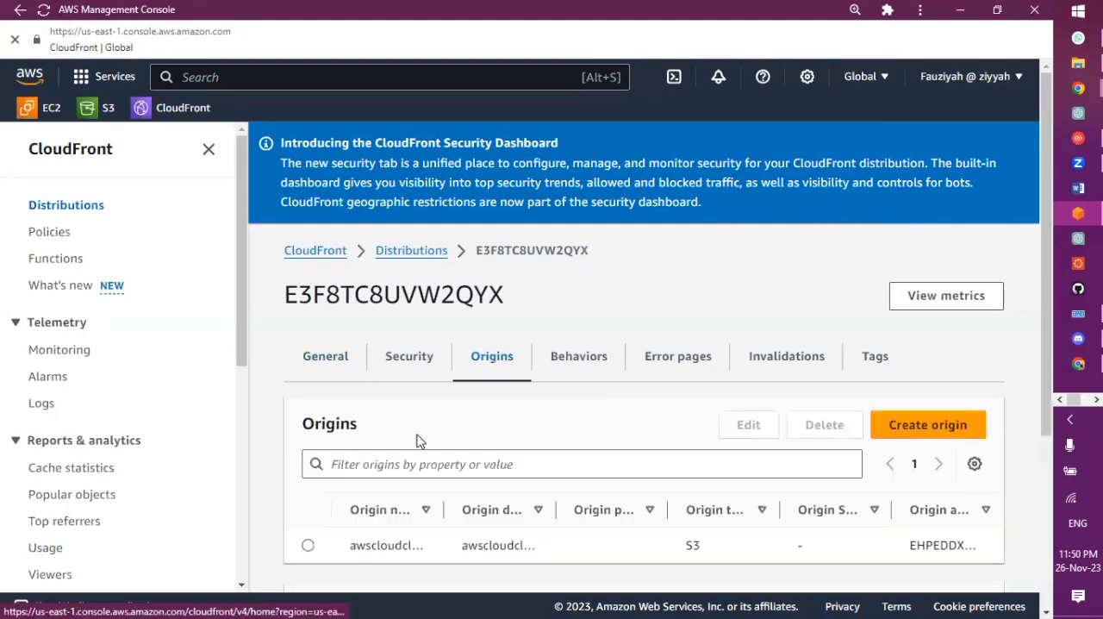
pyautogui.click(309, 545)
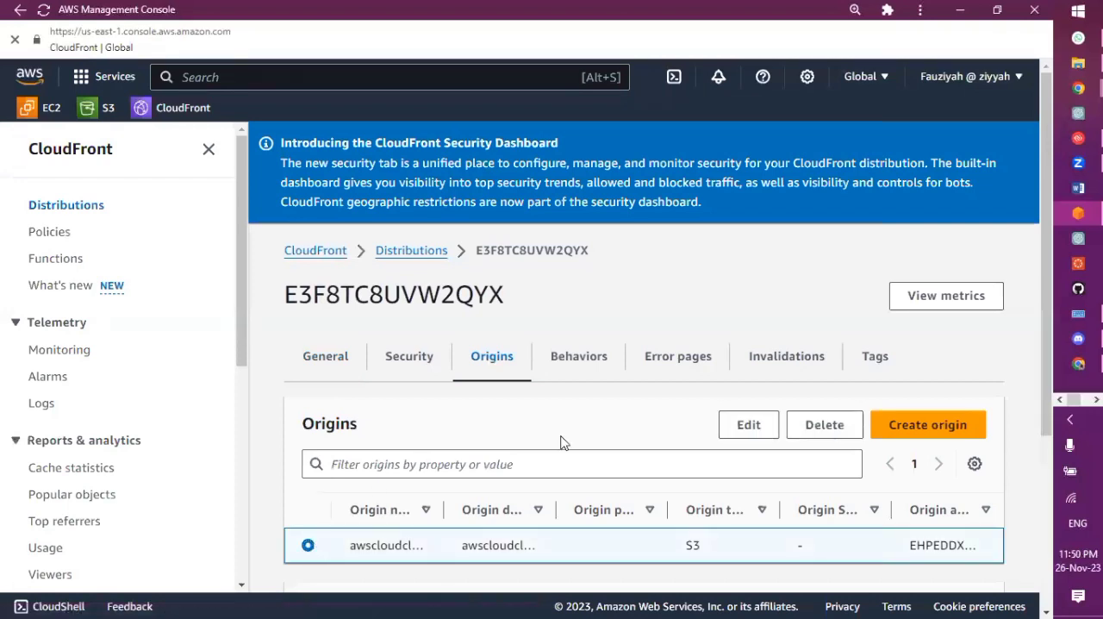
pyautogui.click(748, 427)
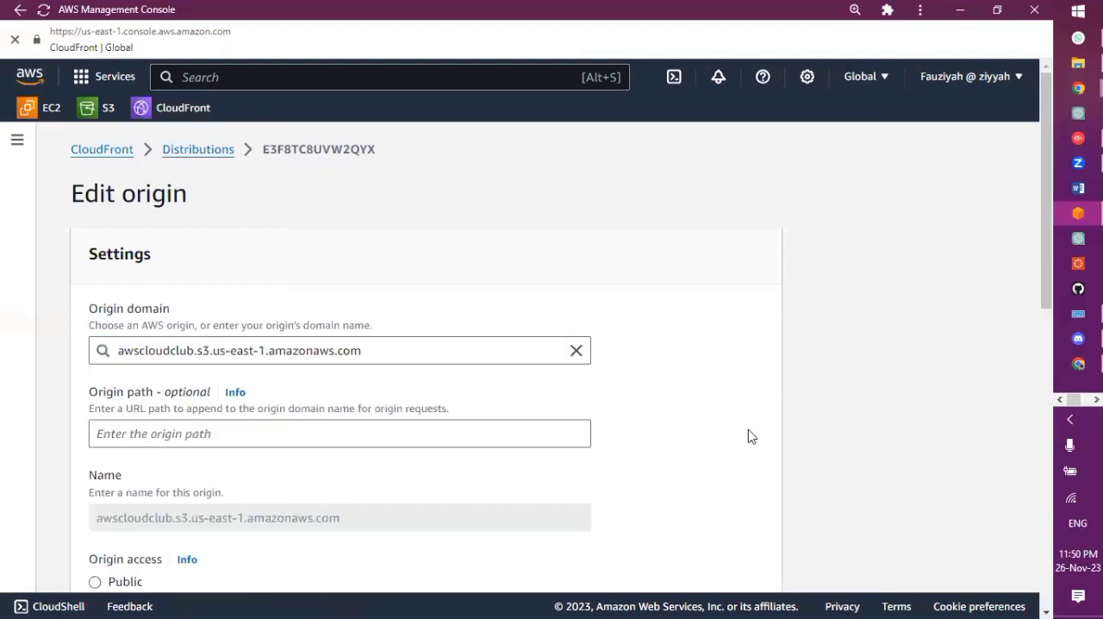
pyautogui.scroll(-4, 480, 483)
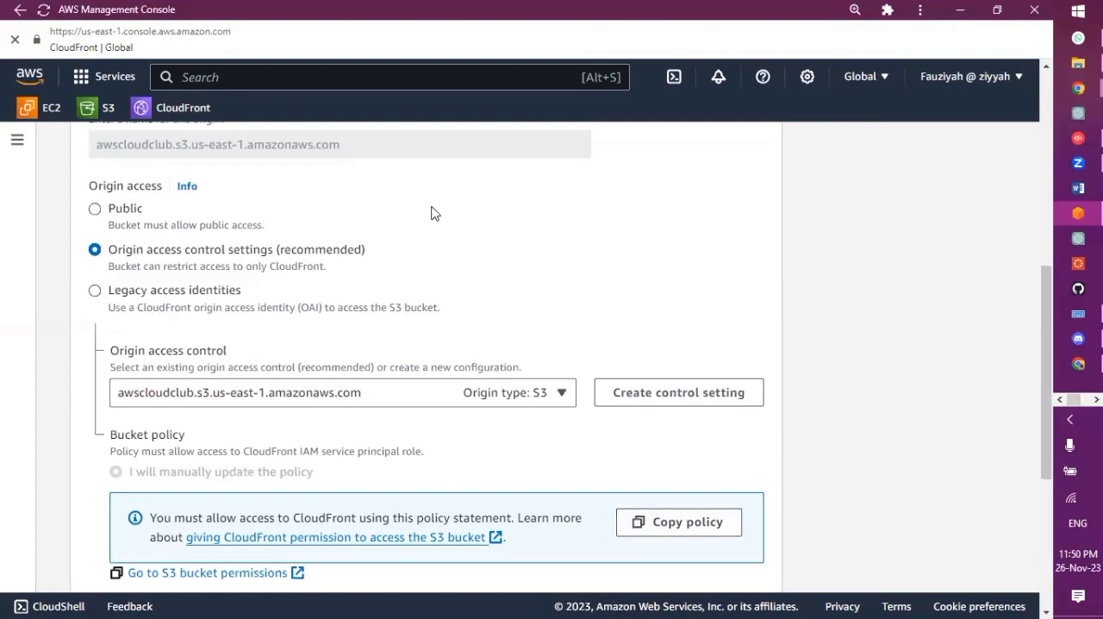
pyautogui.scroll(6, 435, 214)
pyautogui.click(231, 156)
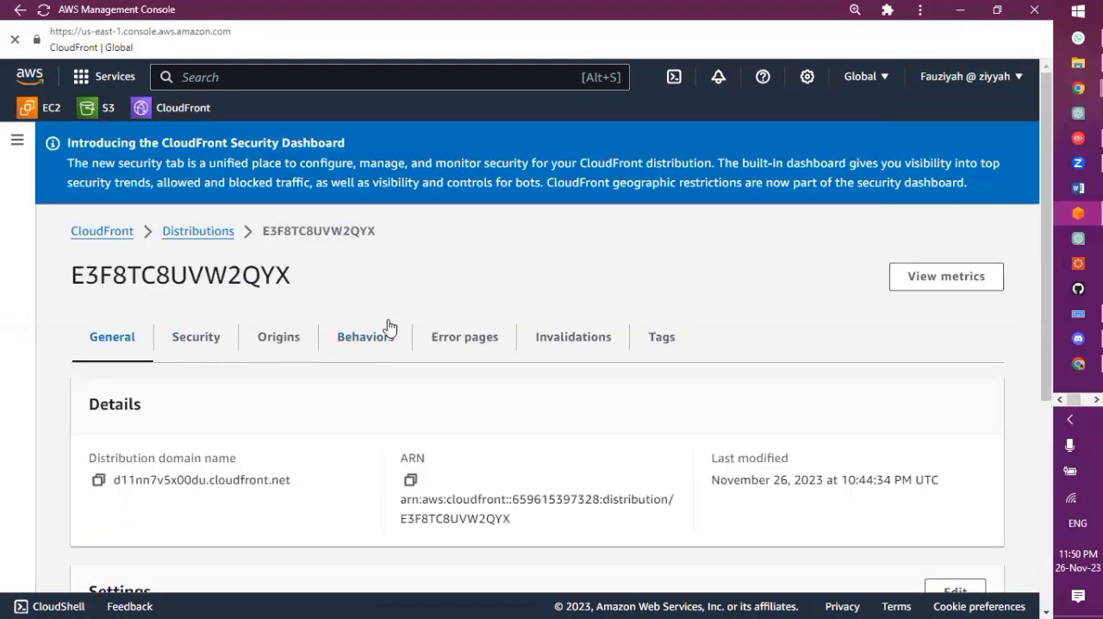
pyautogui.click(573, 337)
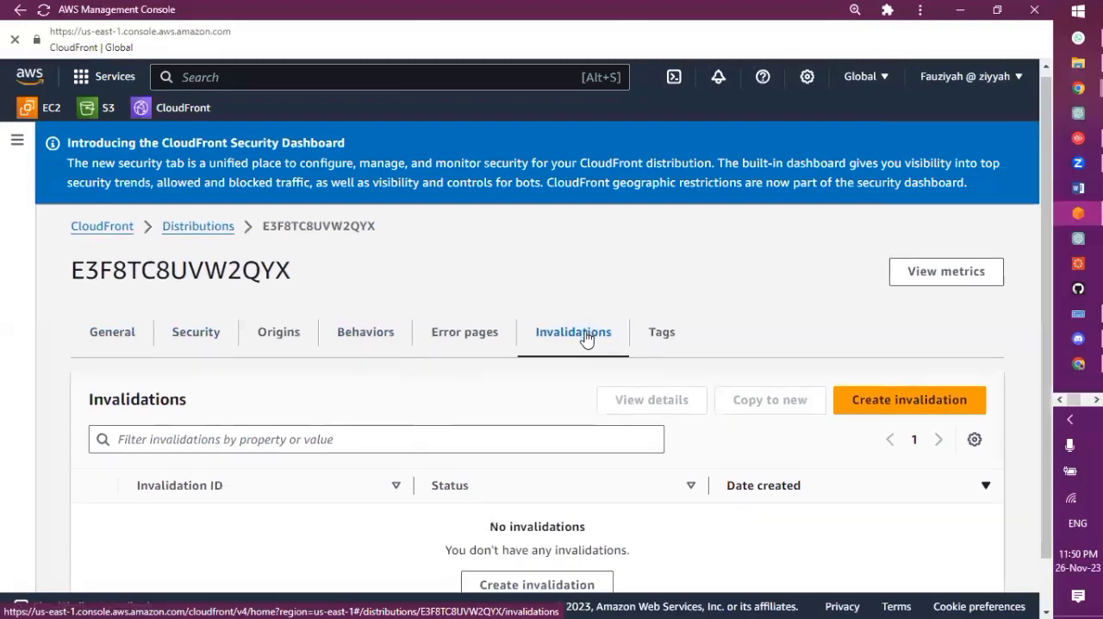
pyautogui.scroll(-1, 586, 338)
pyautogui.click(953, 345)
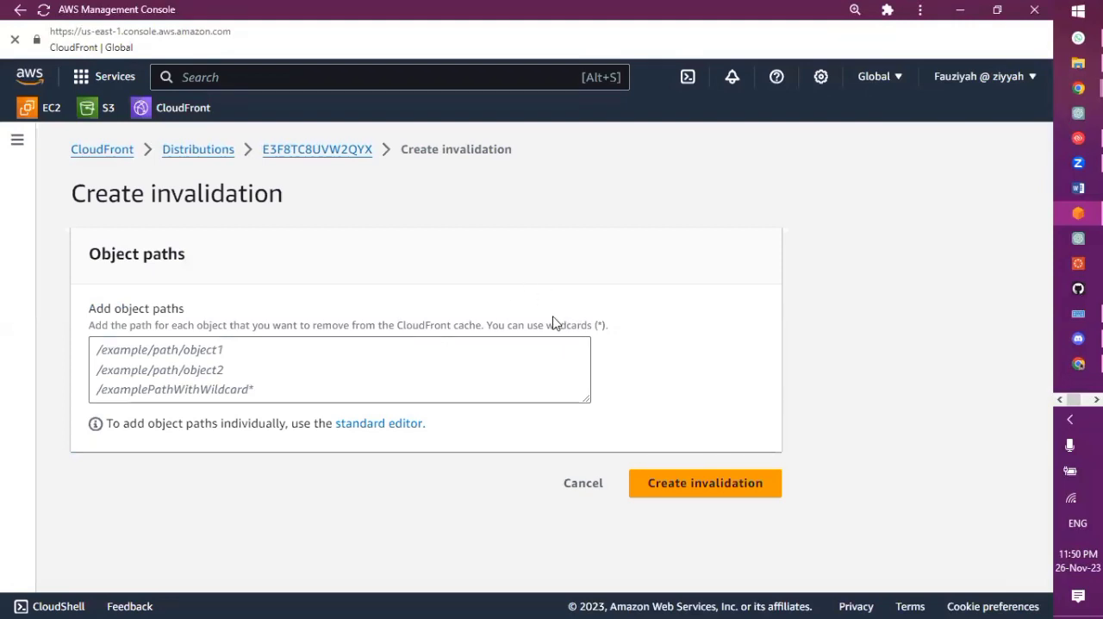
pyautogui.click(99, 107)
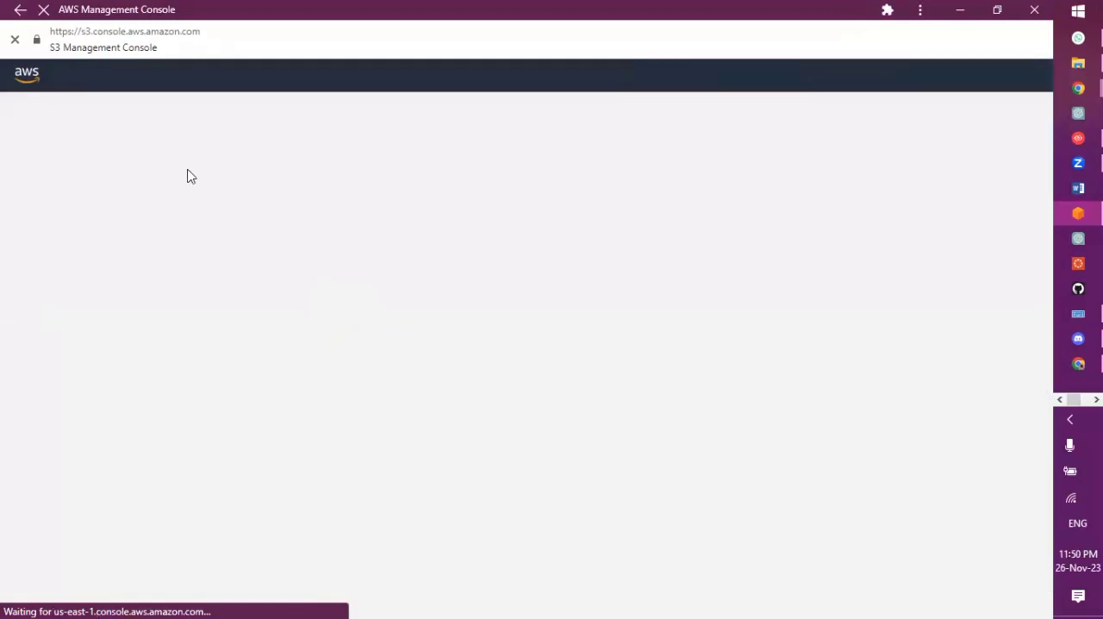
pyautogui.click(17, 10)
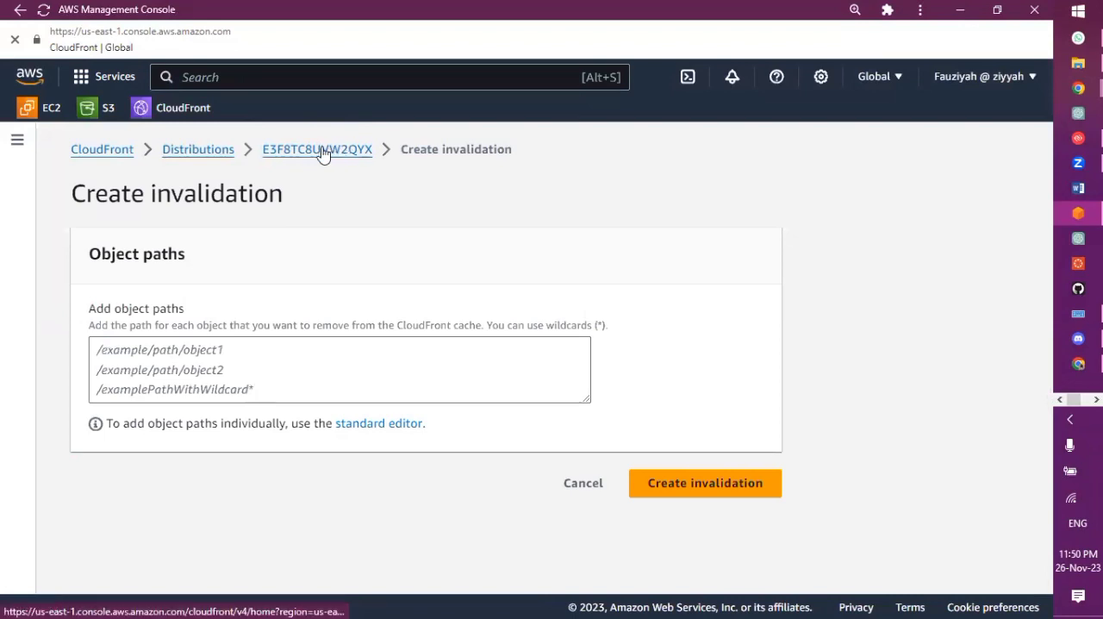
pyautogui.click(290, 153)
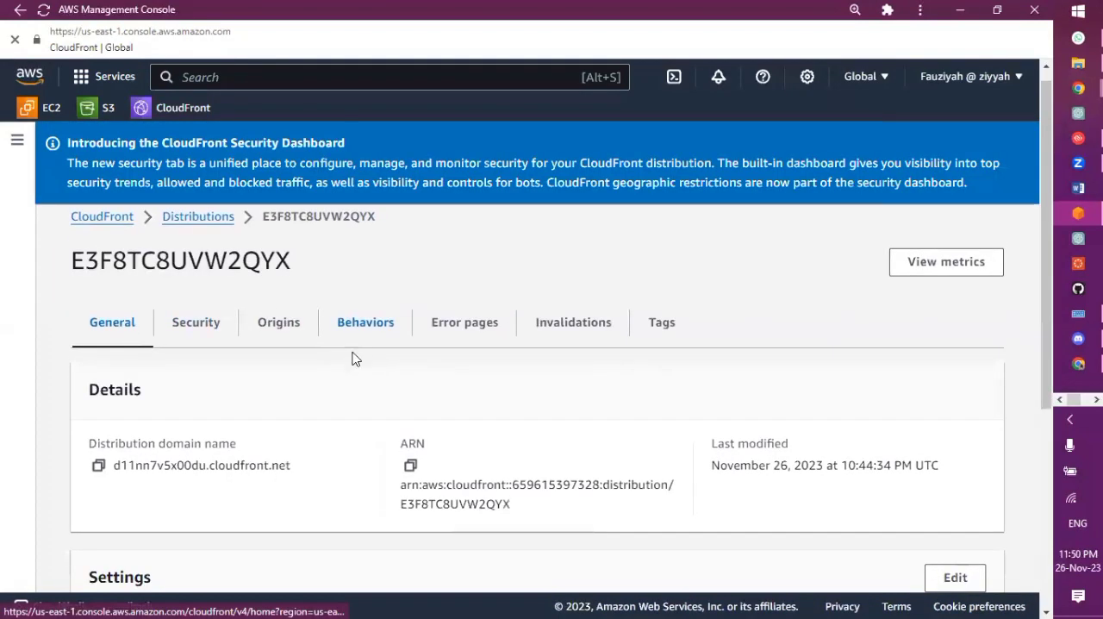
# Edit the distribution's Default (*) behavior by replacing its Default TTL value, and save the changes
pyautogui.click(363, 327)
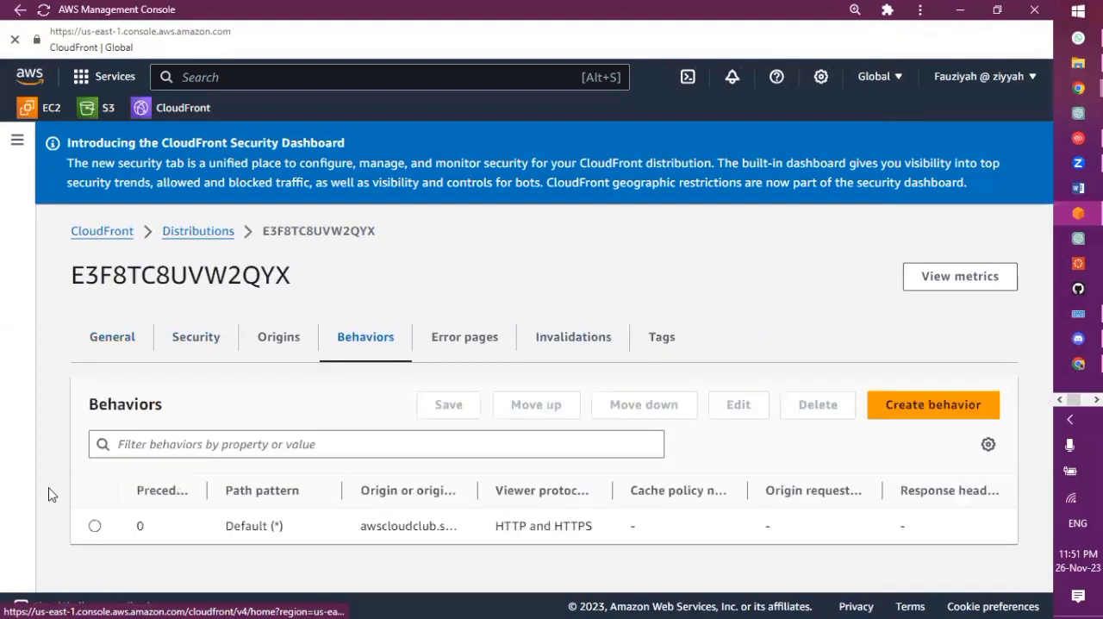
pyautogui.click(94, 527)
pyautogui.click(723, 411)
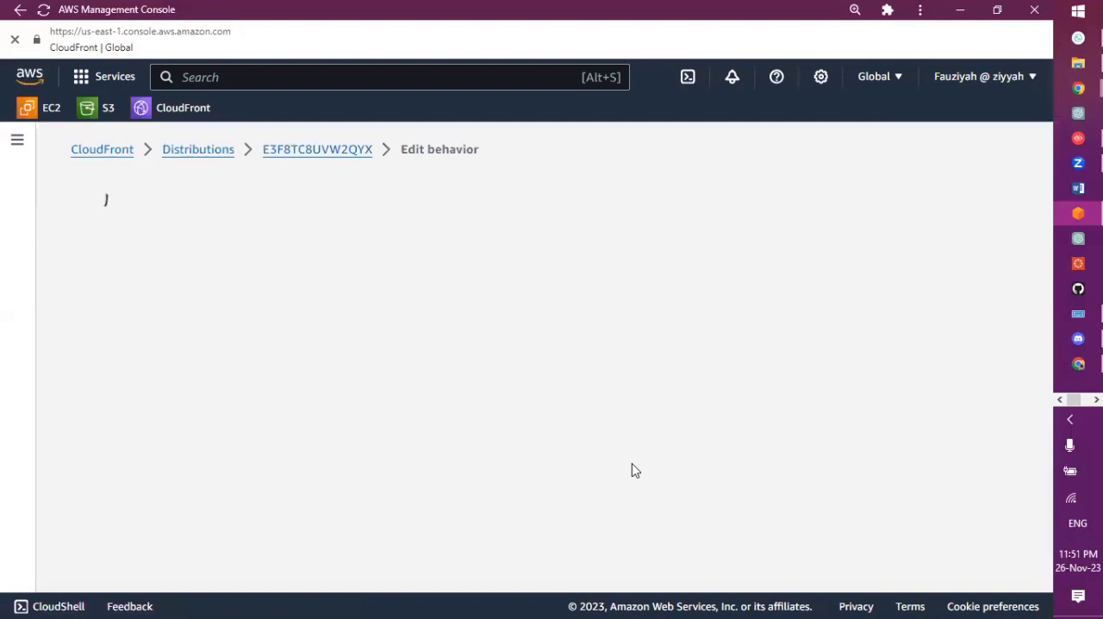
pyautogui.scroll(-6, 632, 470)
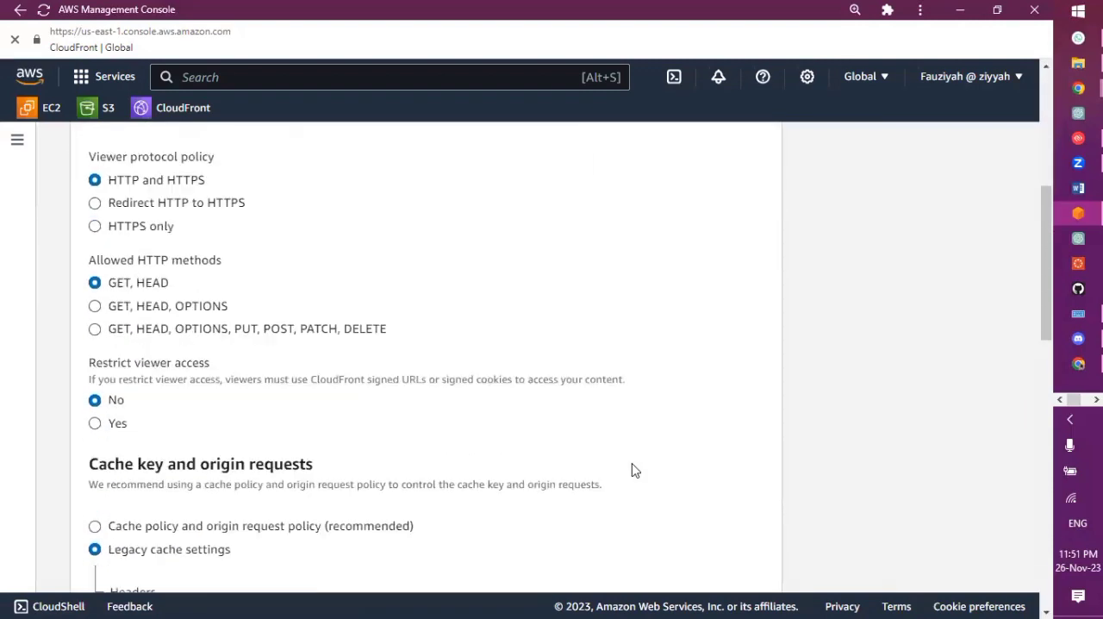
pyautogui.scroll(-7, 631, 469)
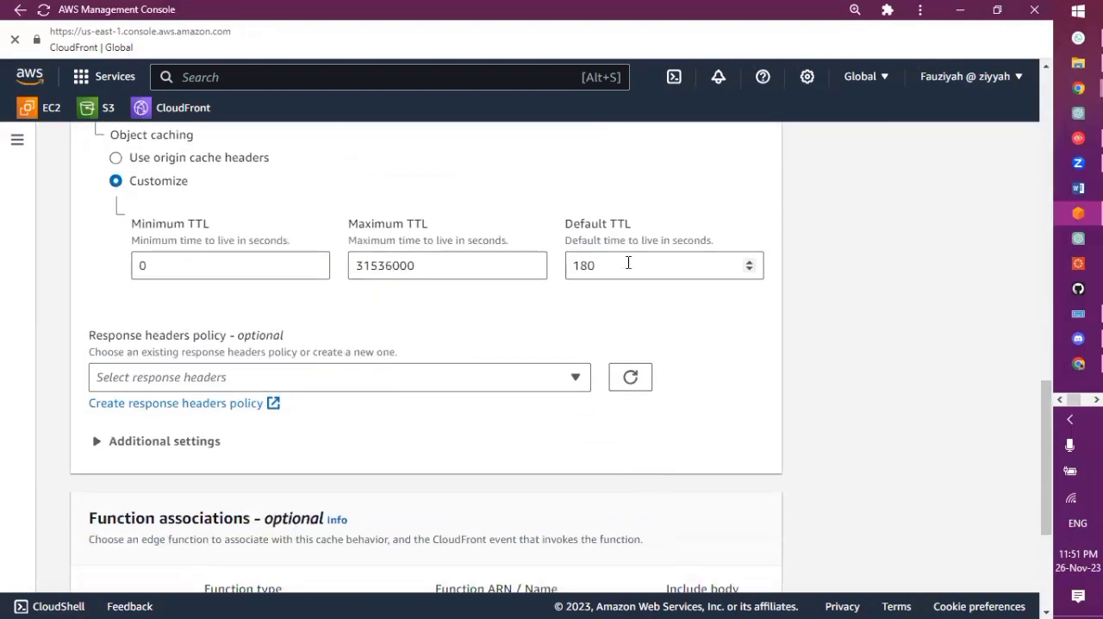
pyautogui.click(598, 265)
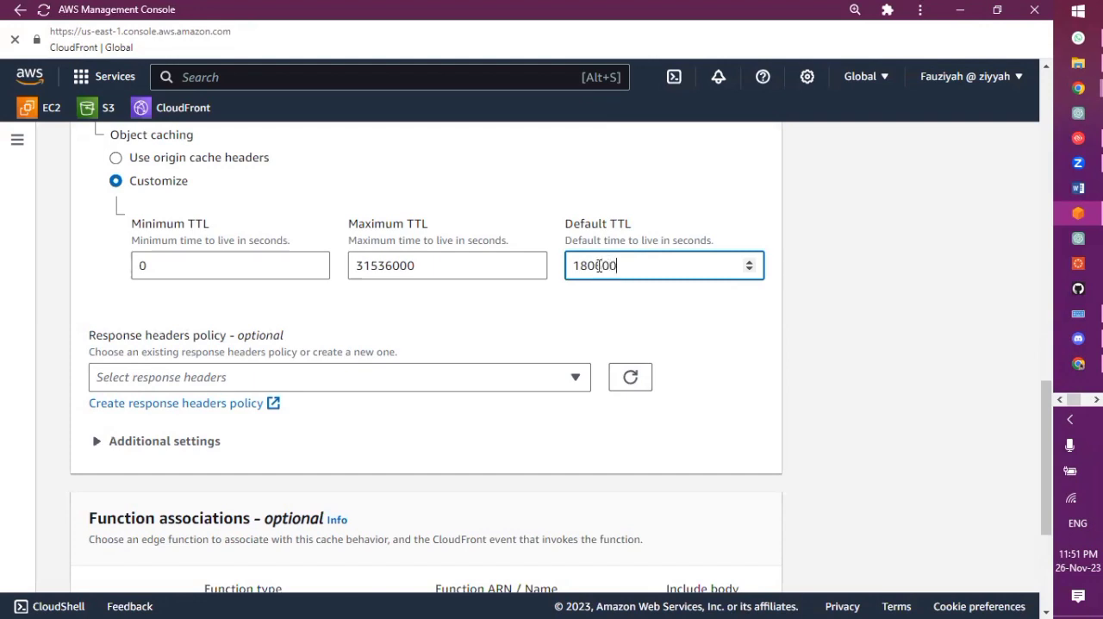
pyautogui.hotkey('ctrl', 'a')
pyautogui.press('BackSpace')
pyautogui.scroll(-3, 469, 396)
pyautogui.click(728, 562)
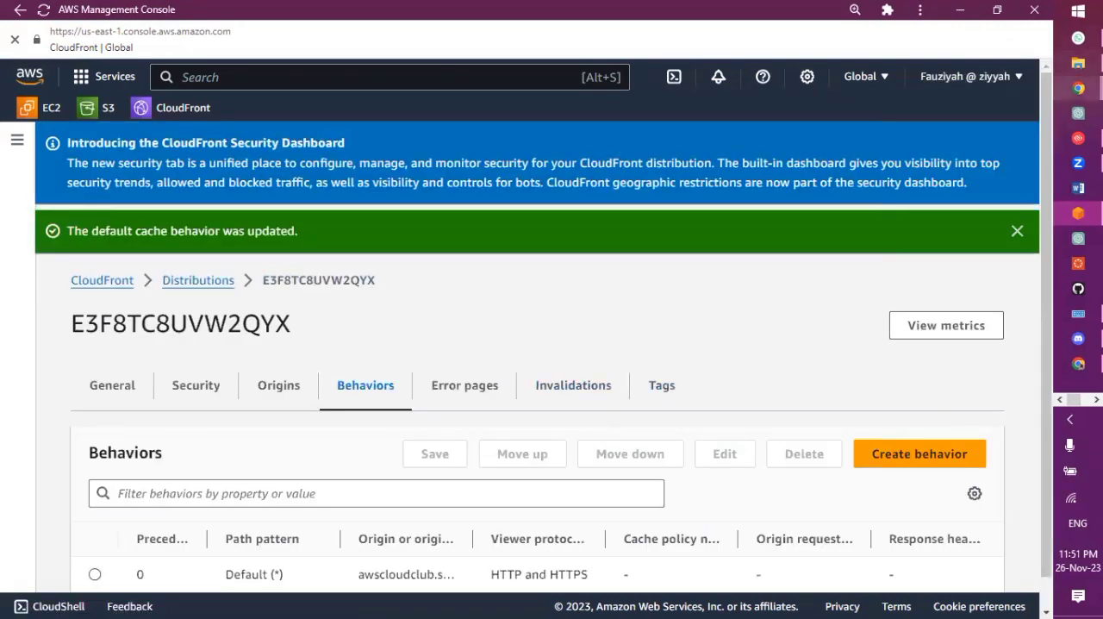
# Switch to Chrome, reload the d11nn7v5x00du.cloudfront.net page and check the "Made by" heading at the end of the page
pyautogui.moveTo(1079, 88)
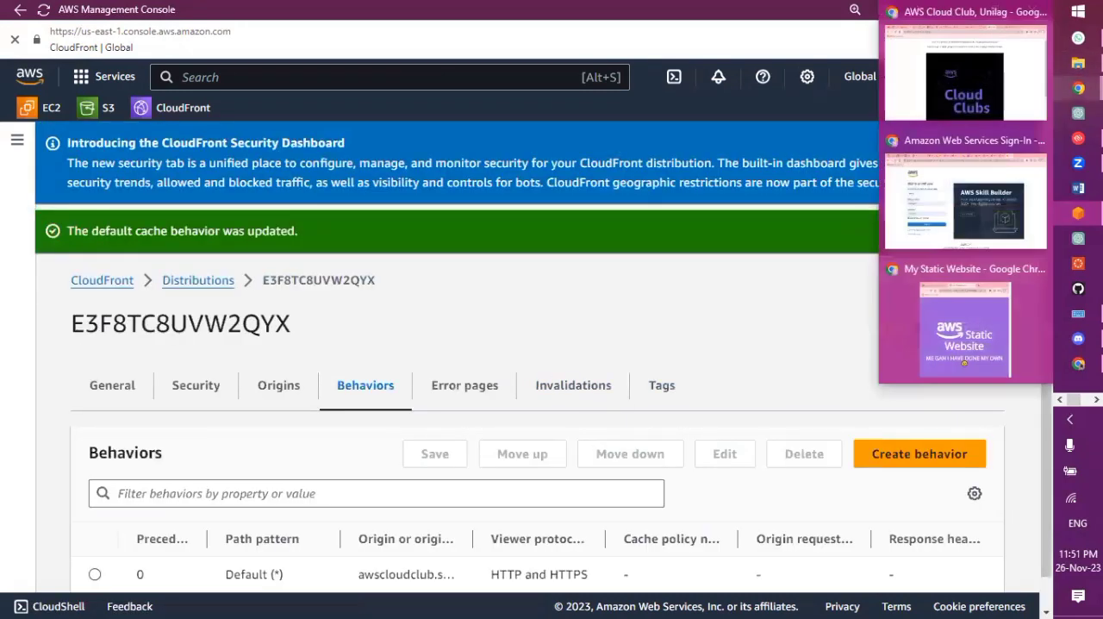
pyautogui.click(1028, 100)
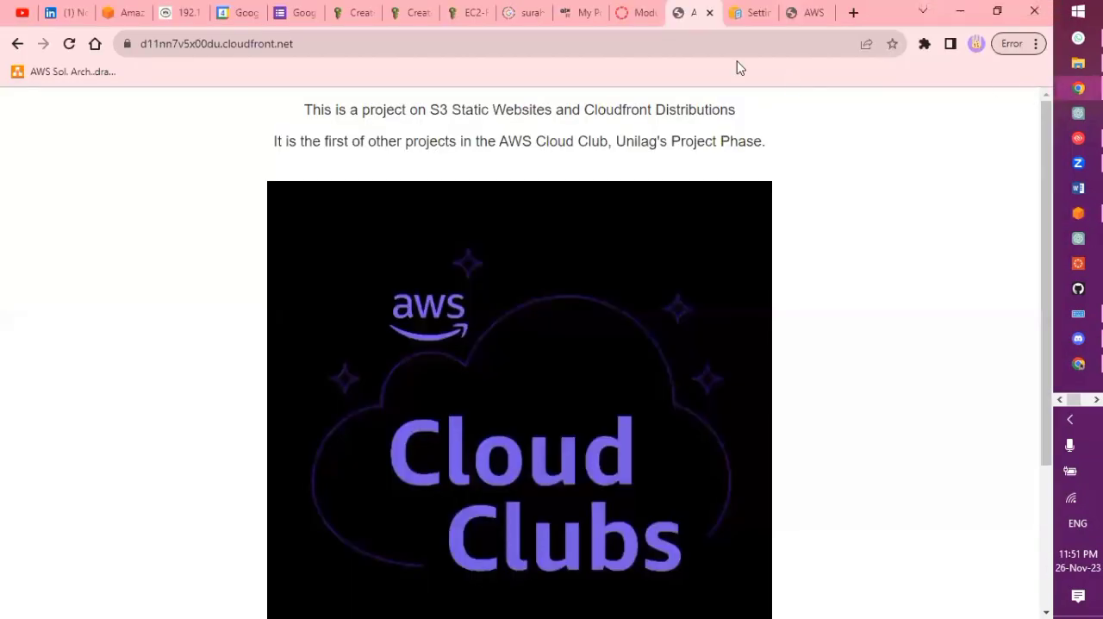
pyautogui.click(670, 46)
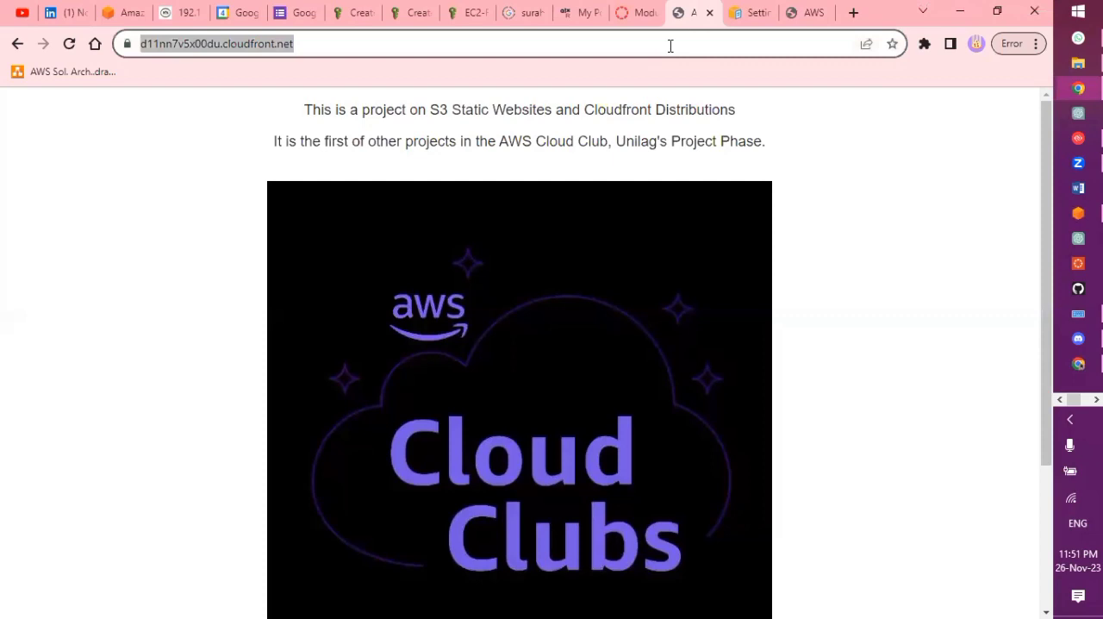
pyautogui.press('Return')
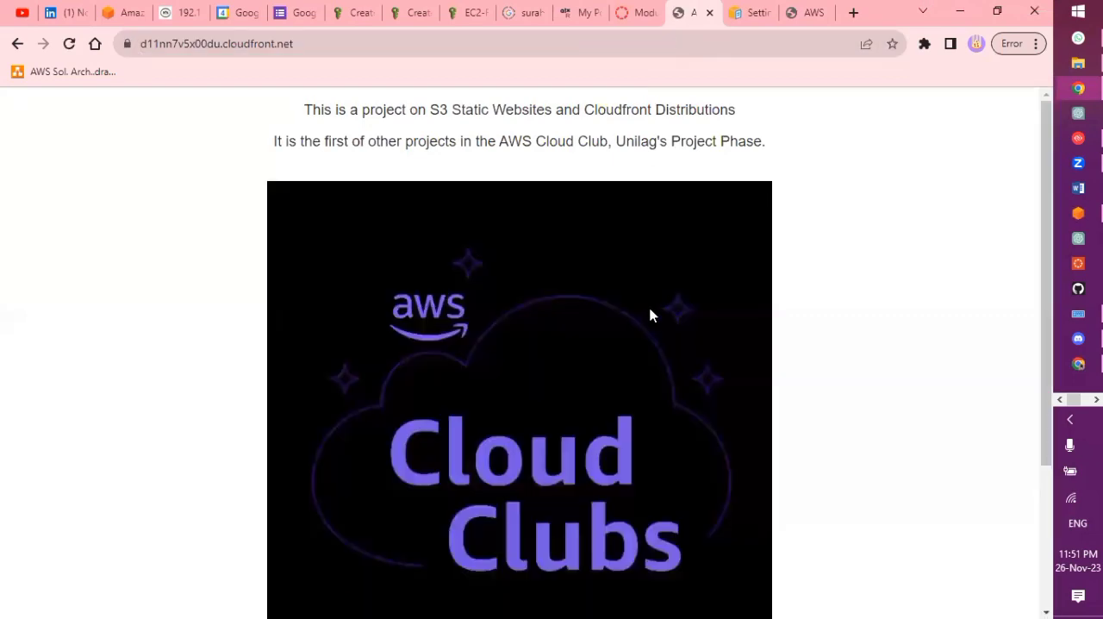
pyautogui.scroll(-3, 651, 316)
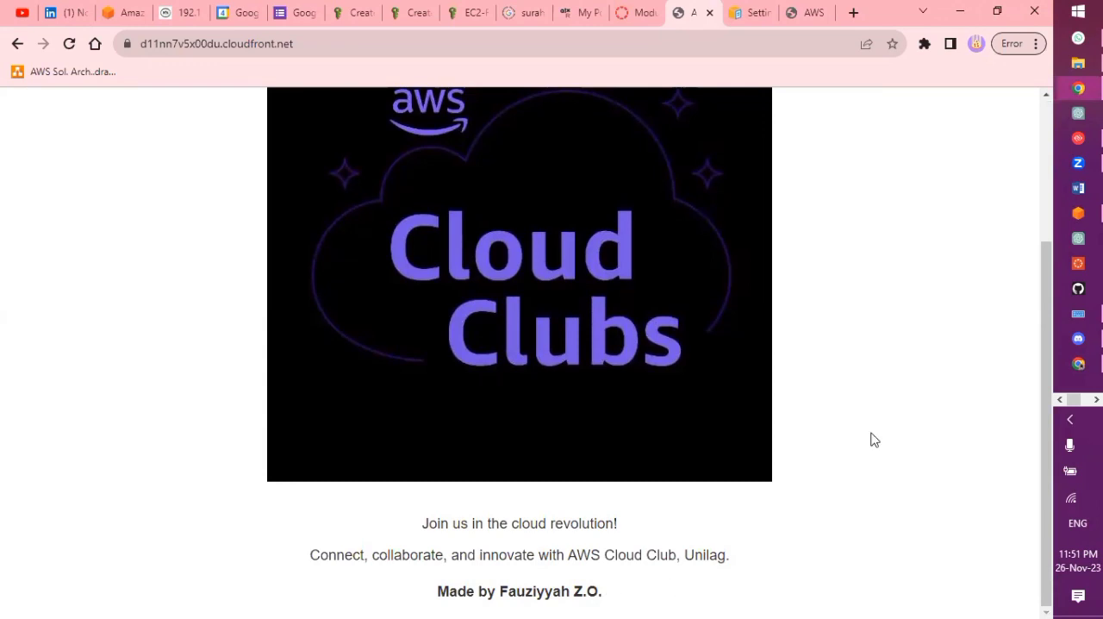
# Compare the "Made by" heading of index.html in Notepad and Visual Studio Code, then leave Notepad in front with the cursor in that heading
pyautogui.click(1096, 400)
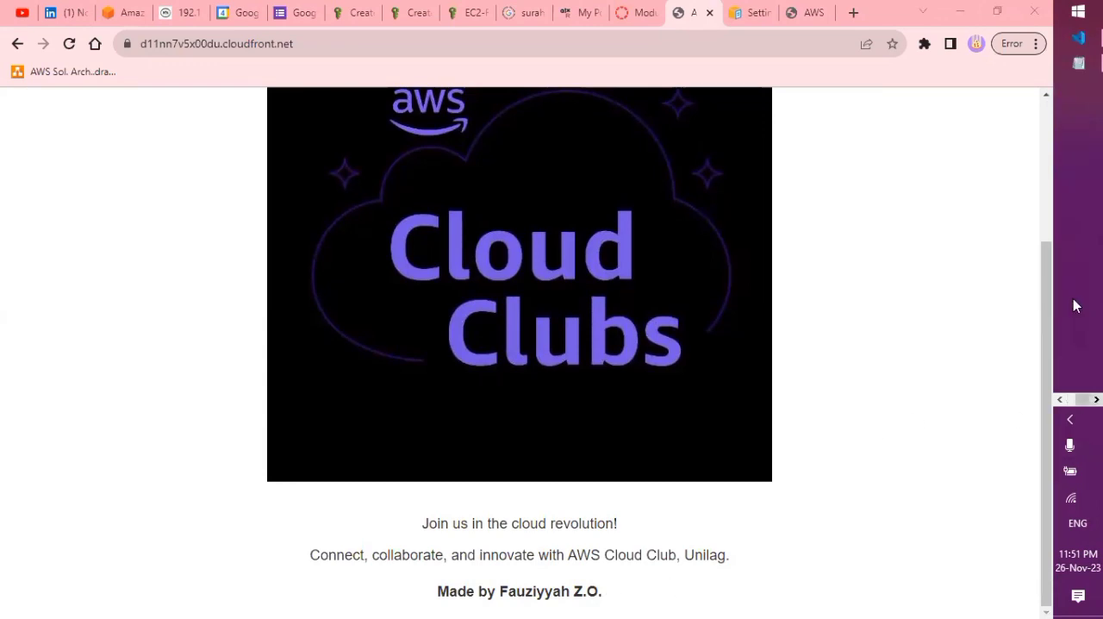
pyautogui.click(1078, 63)
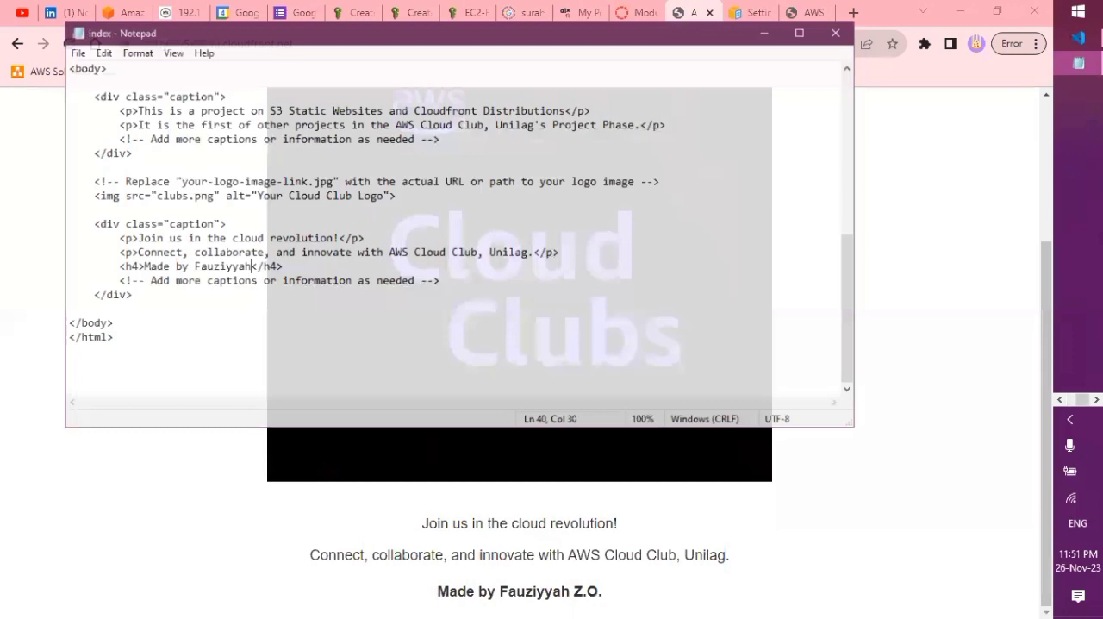
pyautogui.click(1077, 39)
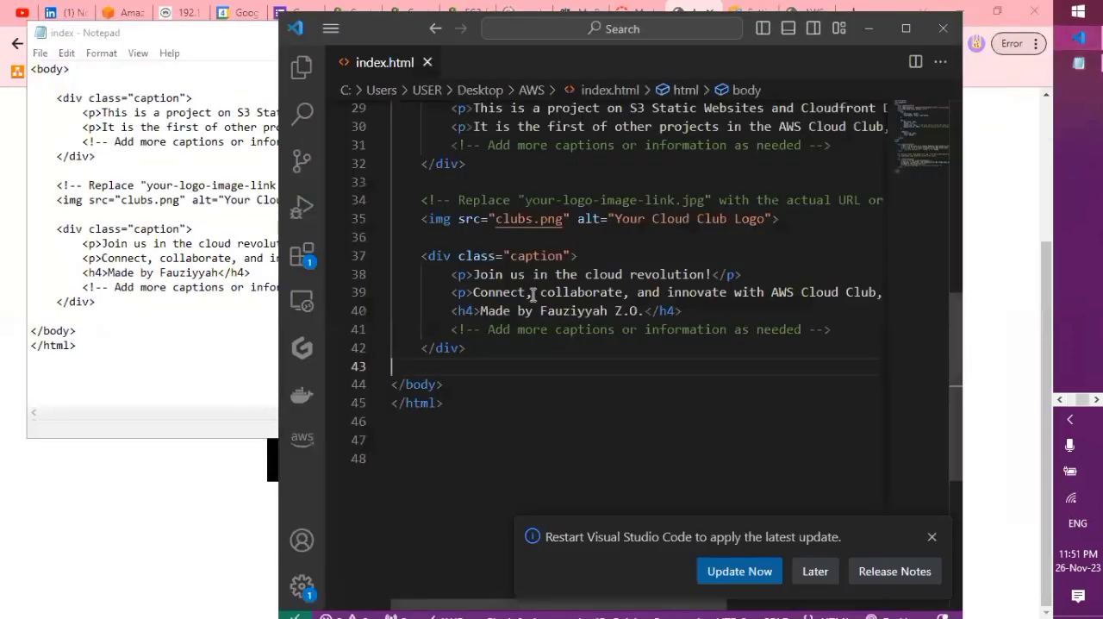
pyautogui.click(127, 156)
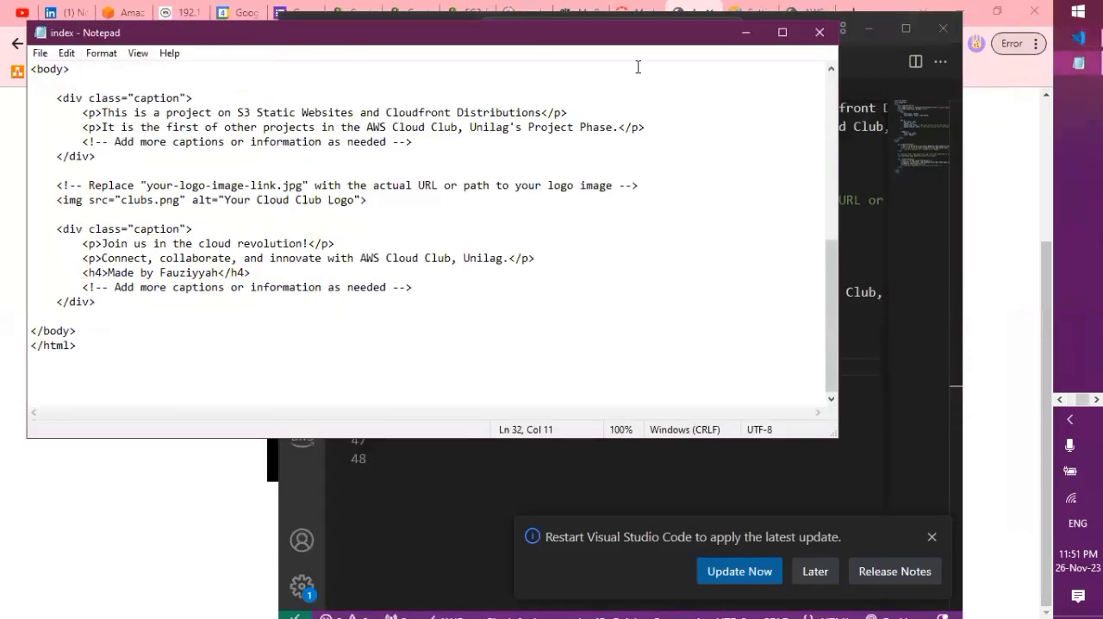
pyautogui.click(876, 29)
pyautogui.click(876, 30)
pyautogui.click(220, 272)
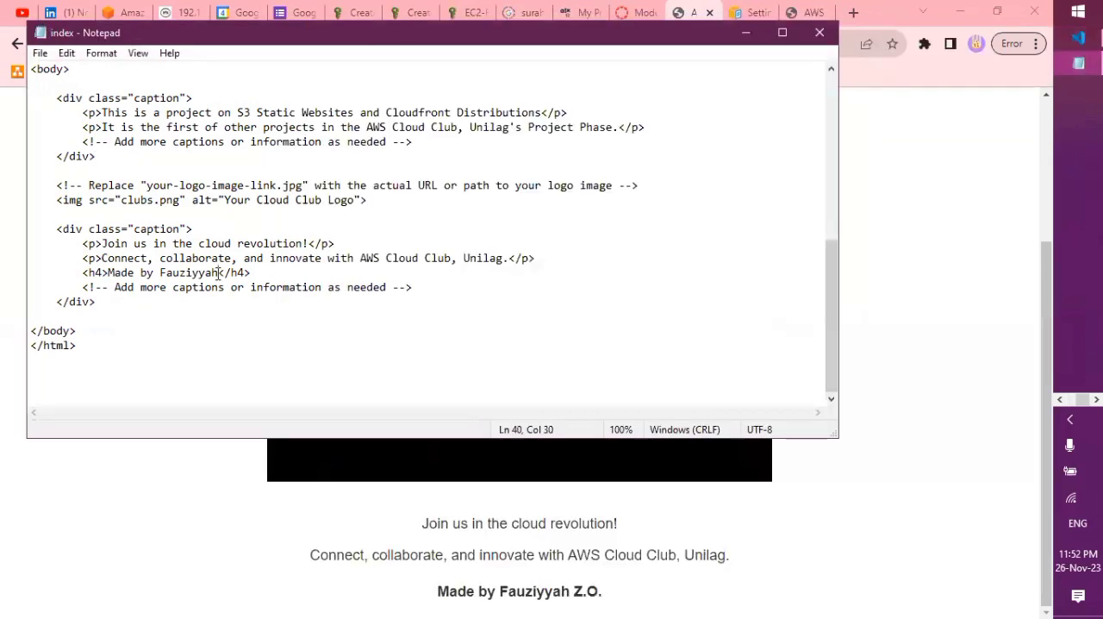
# Reopen index from the Desktop AWS folder in Notepad, listing all file types to find it
pyautogui.click(40, 52)
pyautogui.moveTo(66, 57)
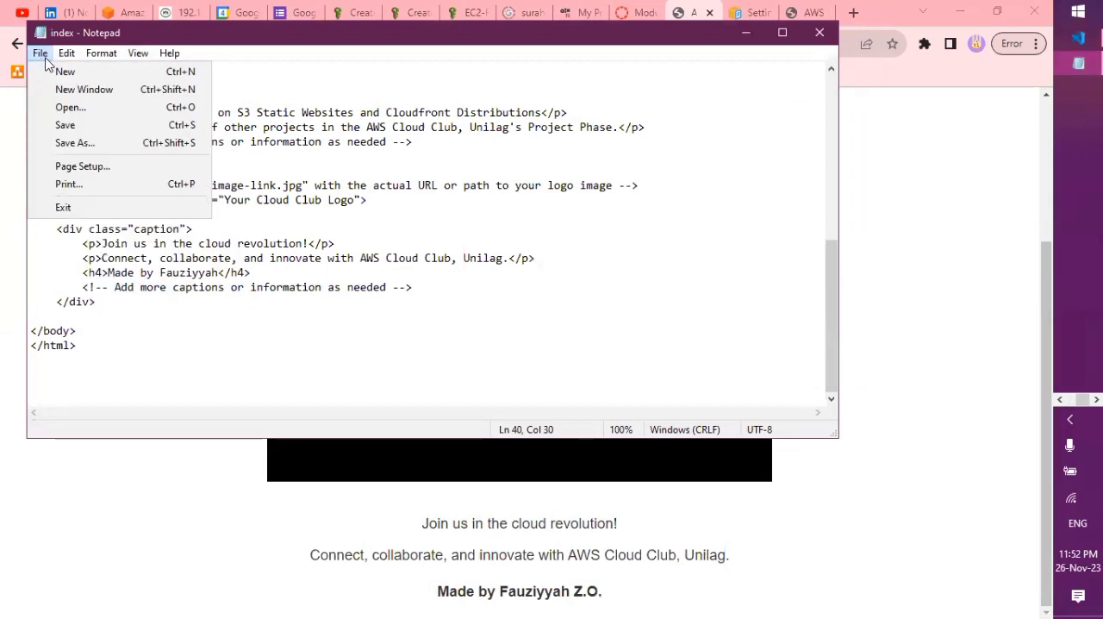
pyautogui.click(486, 245)
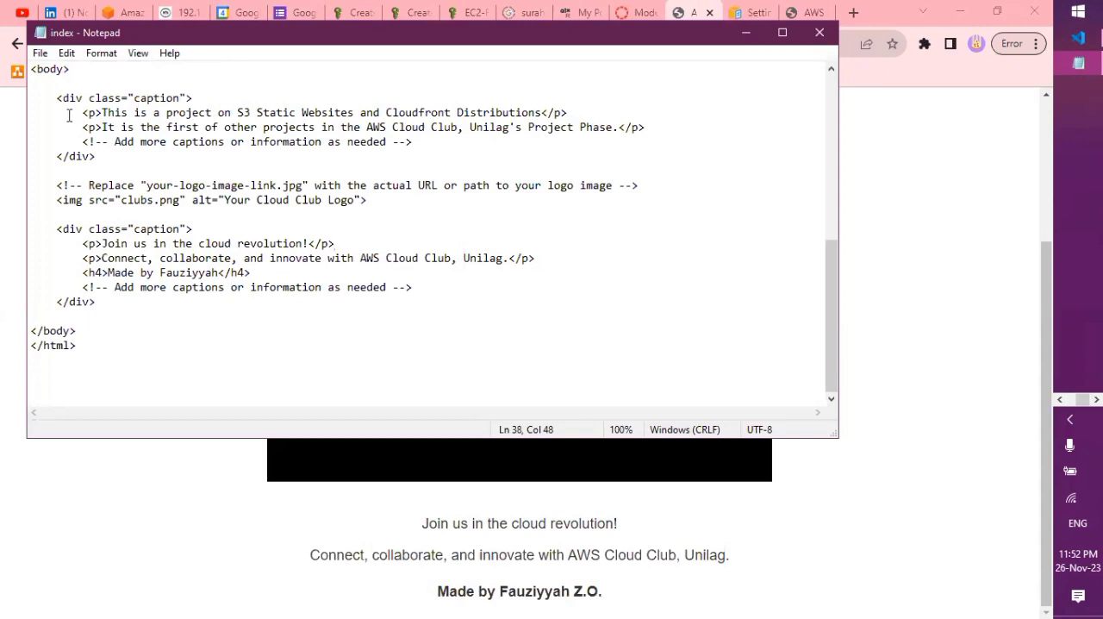
pyautogui.click(39, 54)
pyautogui.moveTo(66, 53)
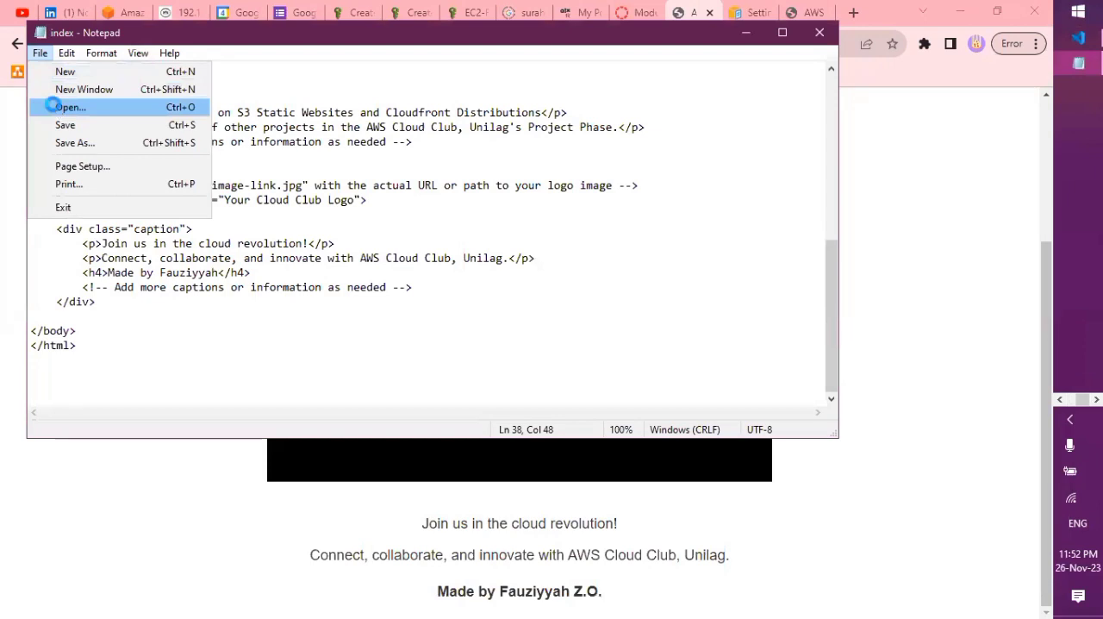
pyautogui.click(55, 106)
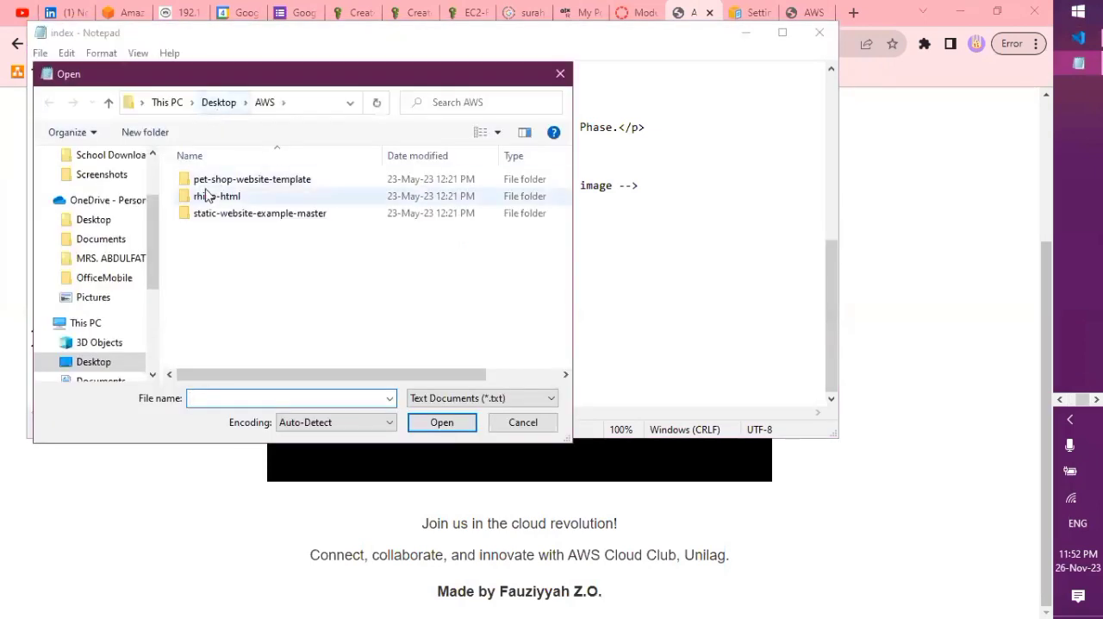
pyautogui.click(508, 398)
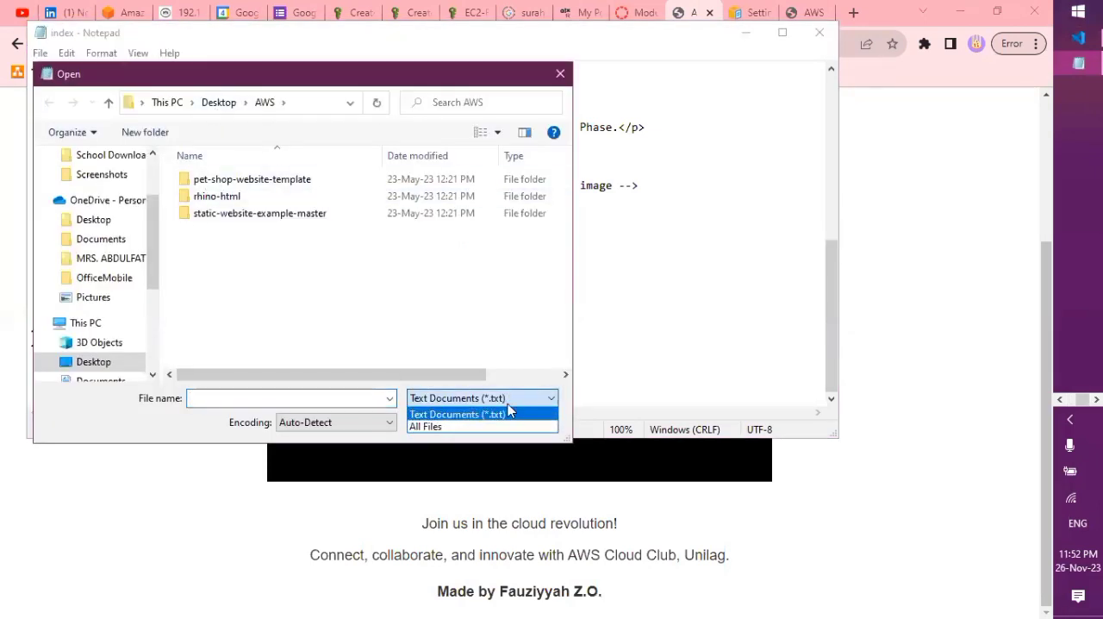
pyautogui.click(505, 427)
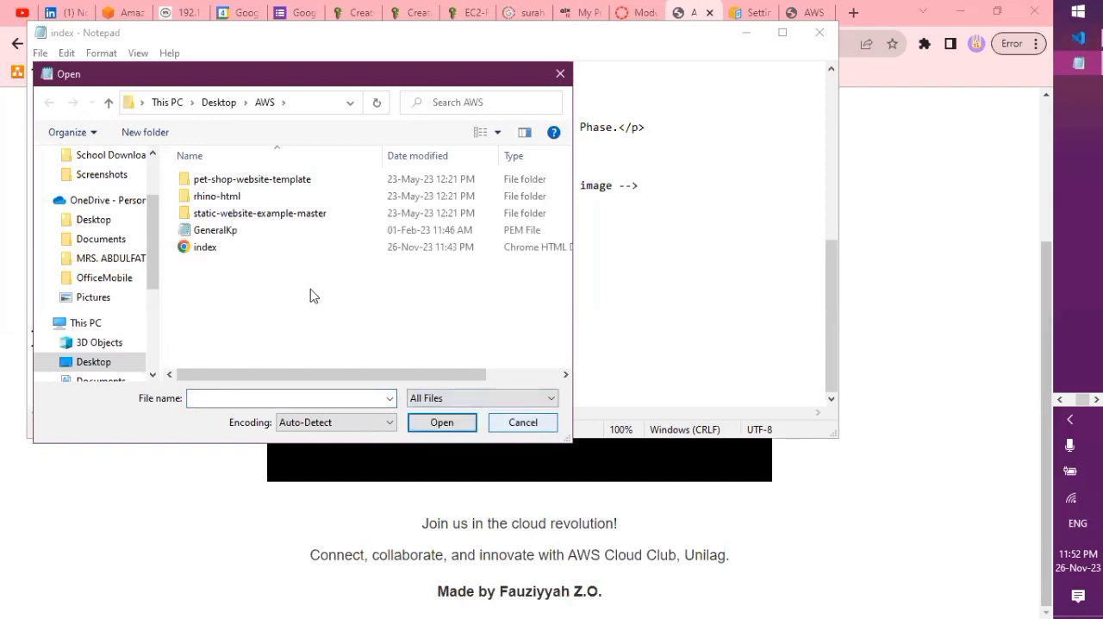
pyautogui.doubleClick(296, 246)
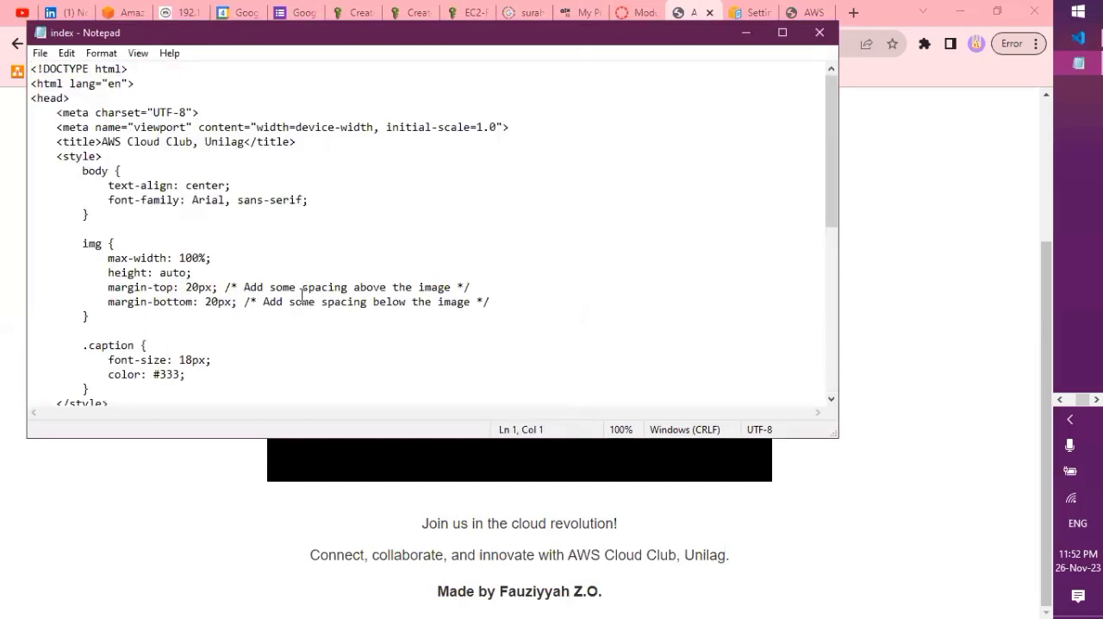
# Replace the initials after the name in the "Made by" heading with ", For AWS Cloud Club, Unilag.", save the file and minimize Notepad
pyautogui.scroll(-9, 303, 298)
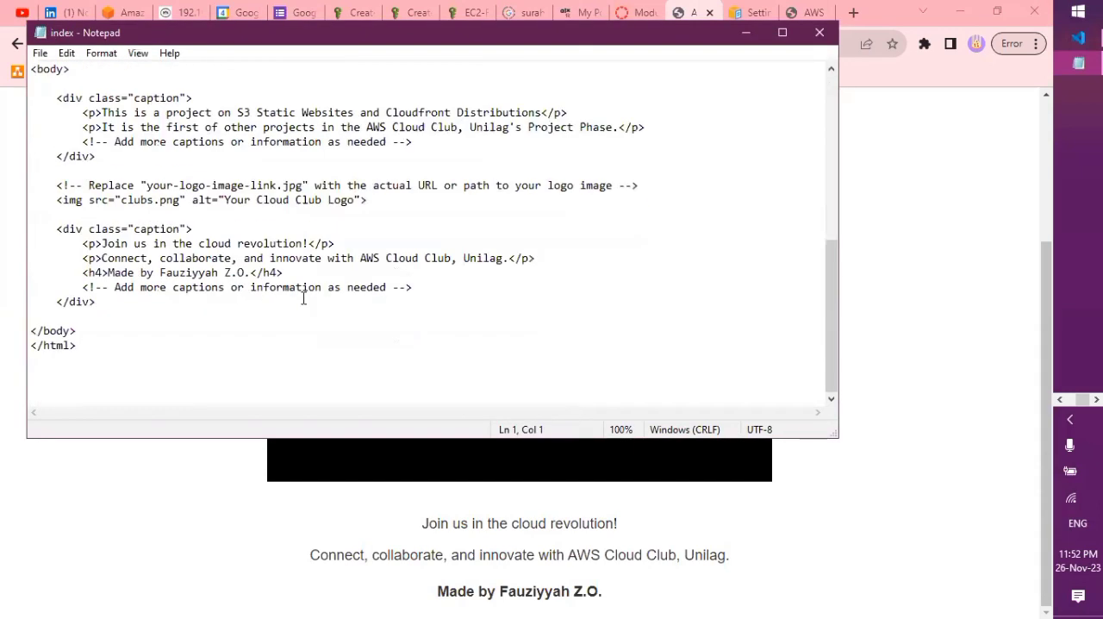
pyautogui.click(250, 274)
pyautogui.press('BackSpace')
pyautogui.press('BackSpace')
pyautogui.press('BackSpace')
pyautogui.press('BackSpace')
pyautogui.press('BackSpace')
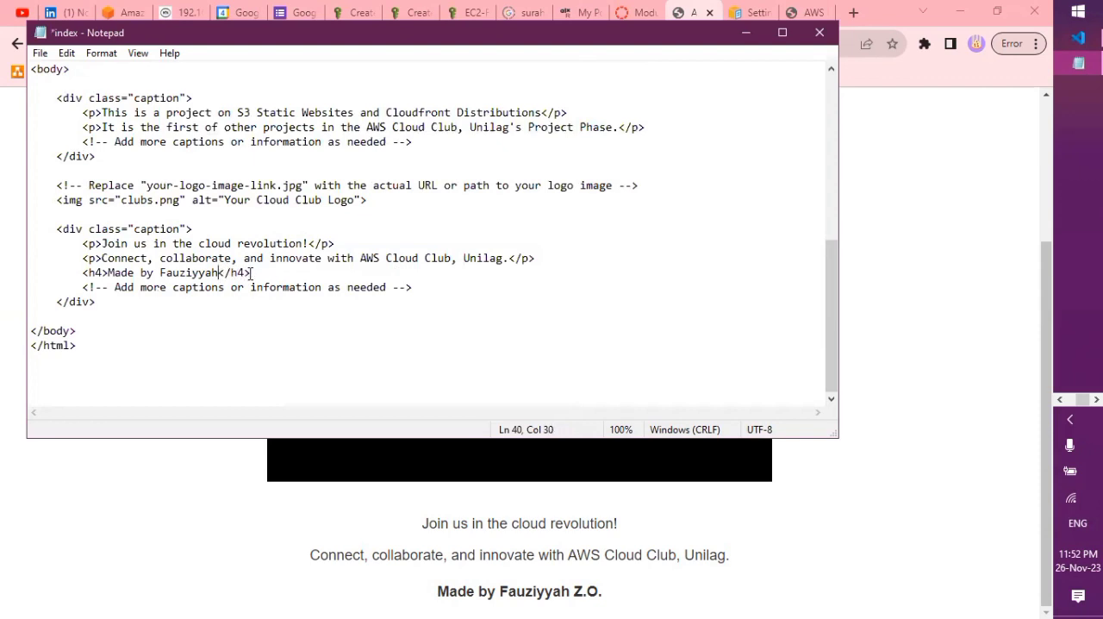
pyautogui.write(', For')
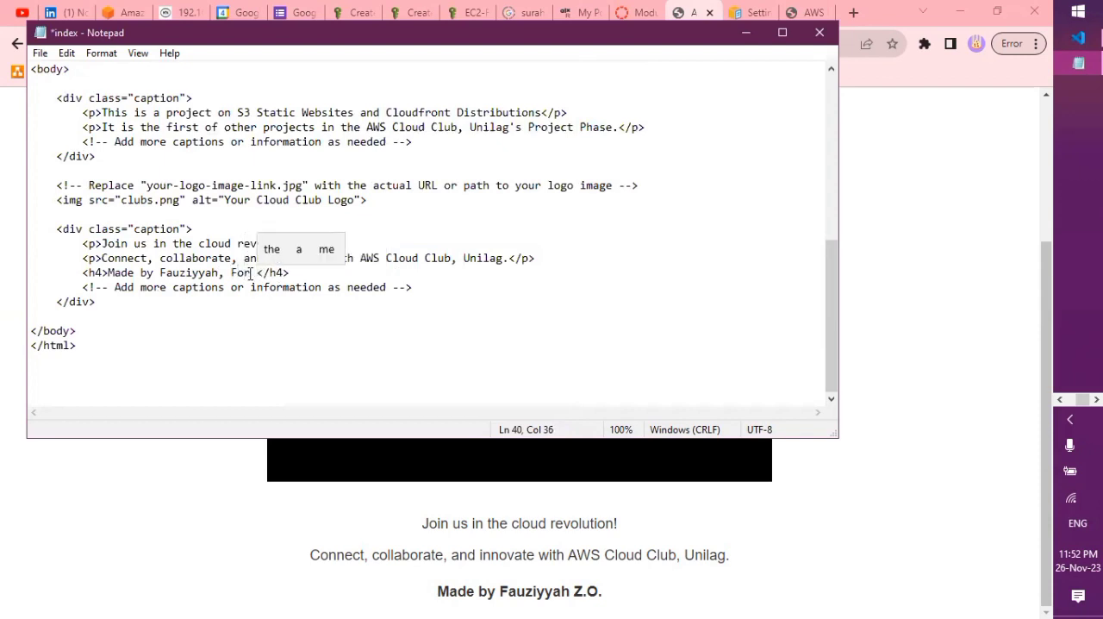
pyautogui.write('AWS ')
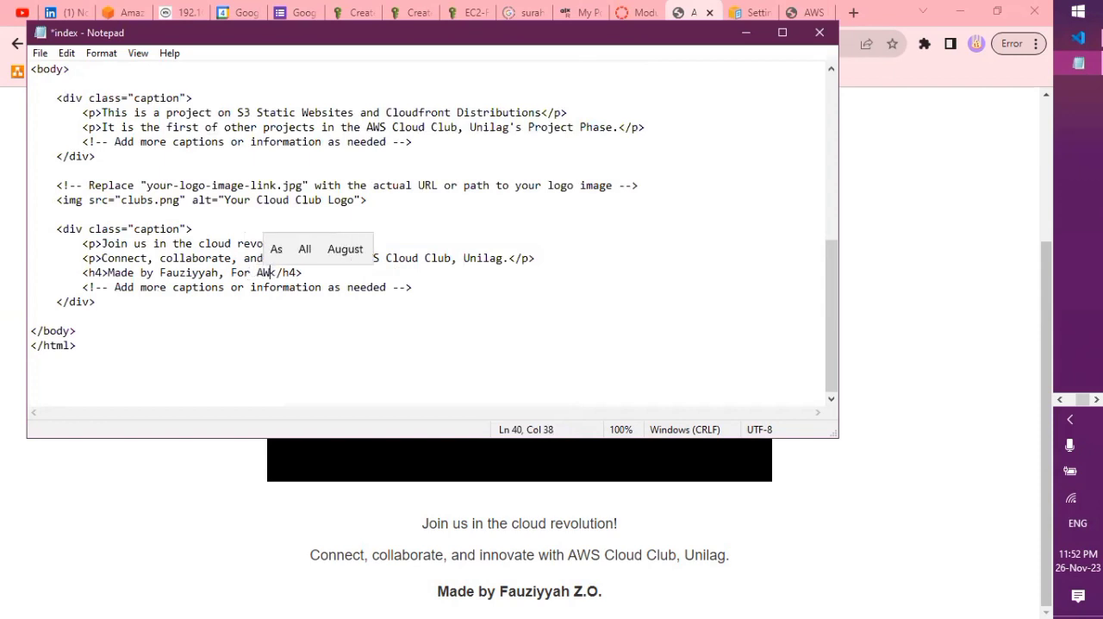
pyautogui.write('Cloud ')
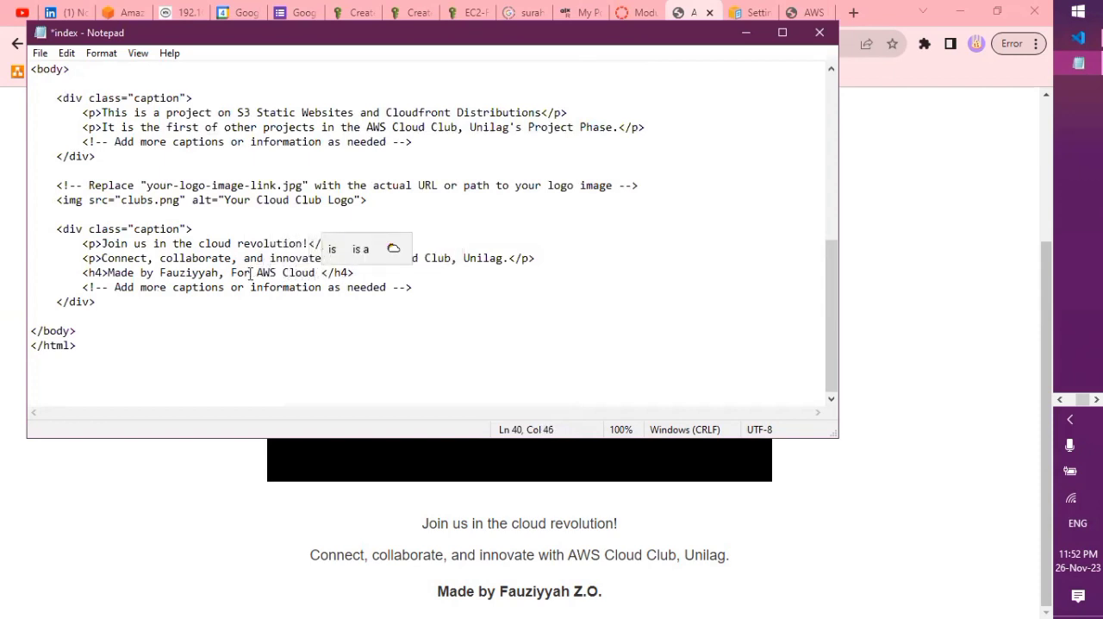
pyautogui.write('Club, ')
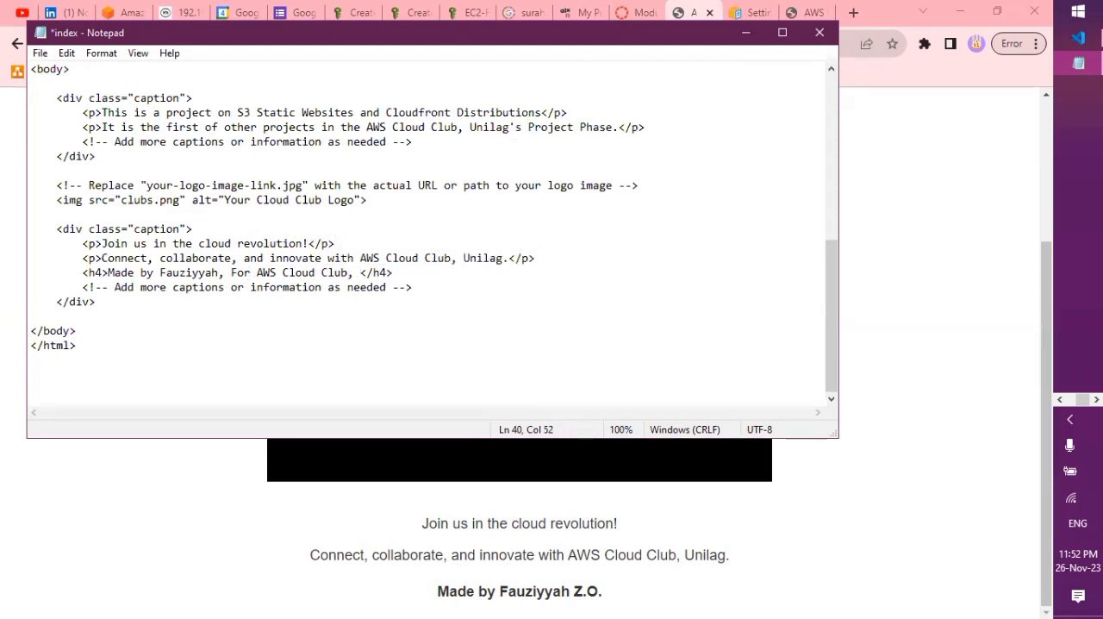
pyautogui.write('Unilag')
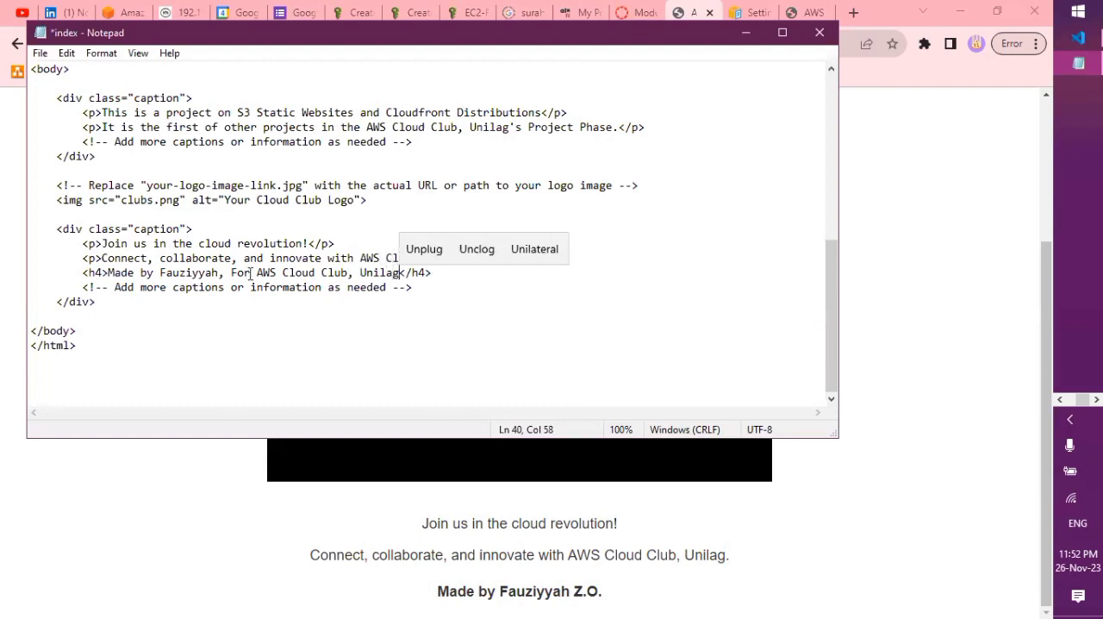
pyautogui.write('.')
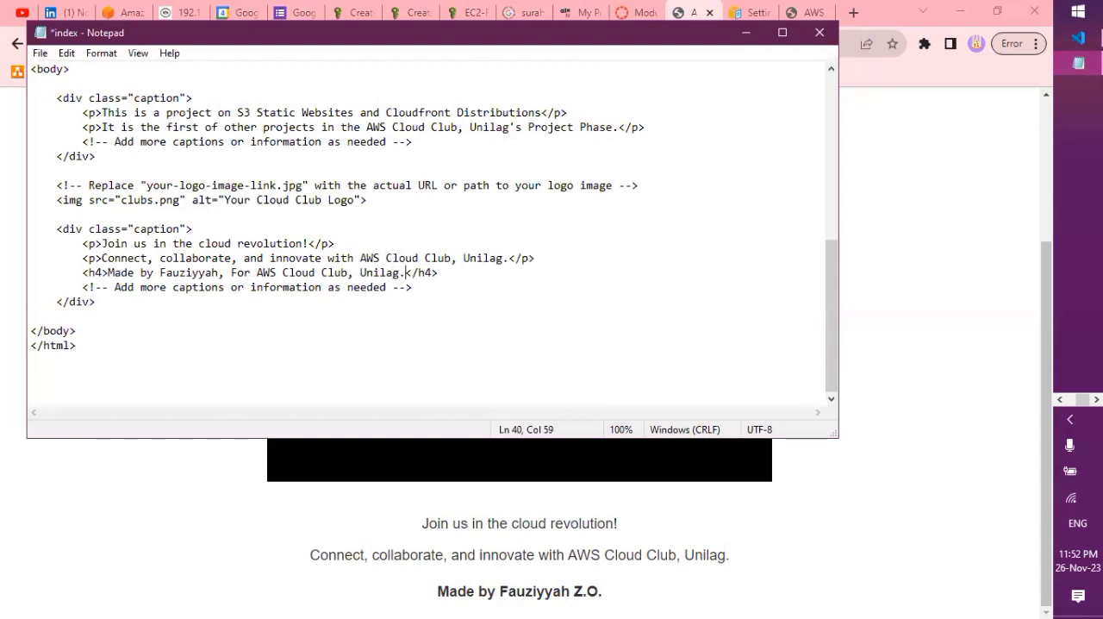
pyautogui.hotkey('ctrl', 's')
pyautogui.click(749, 32)
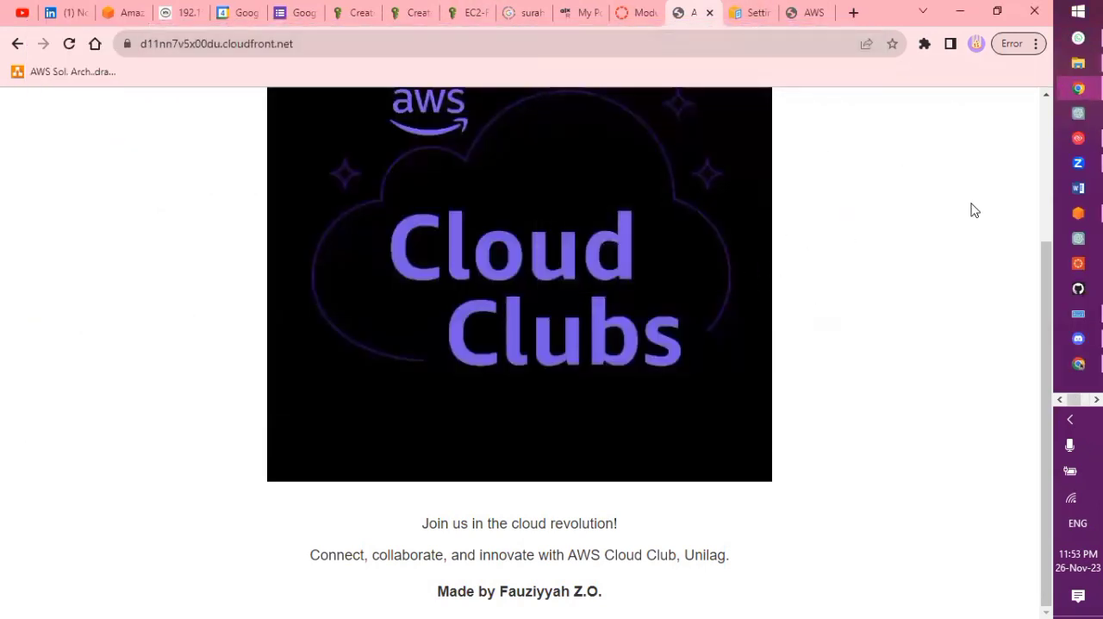
# Switch to the AWS Management Console and create an invalidation with object path /* for the open CloudFront distribution
pyautogui.click(1078, 213)
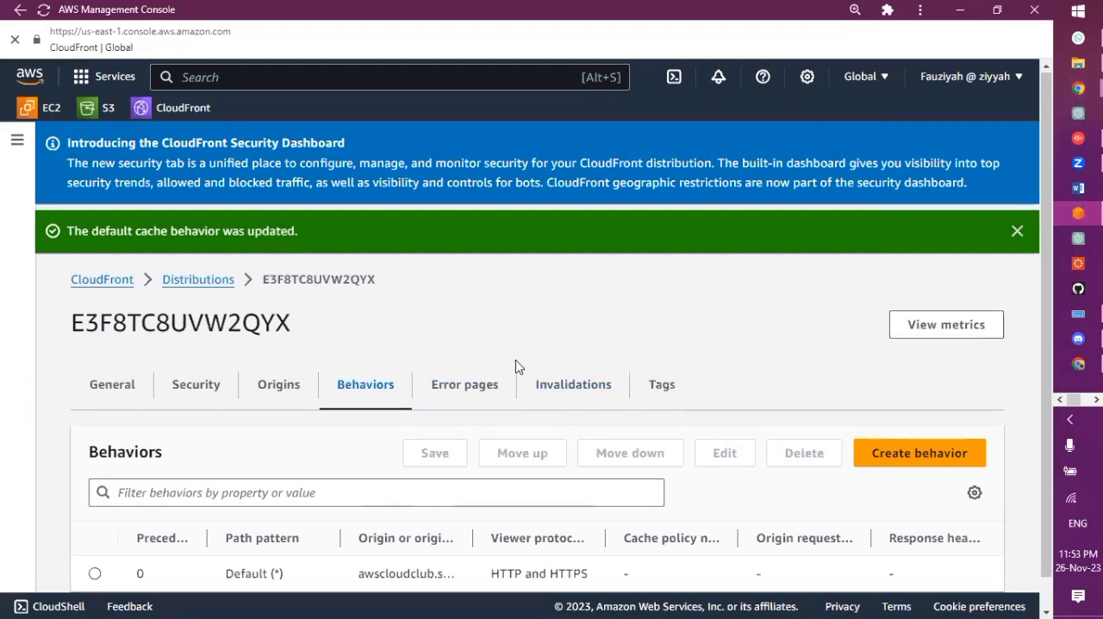
pyautogui.scroll(-1, 517, 364)
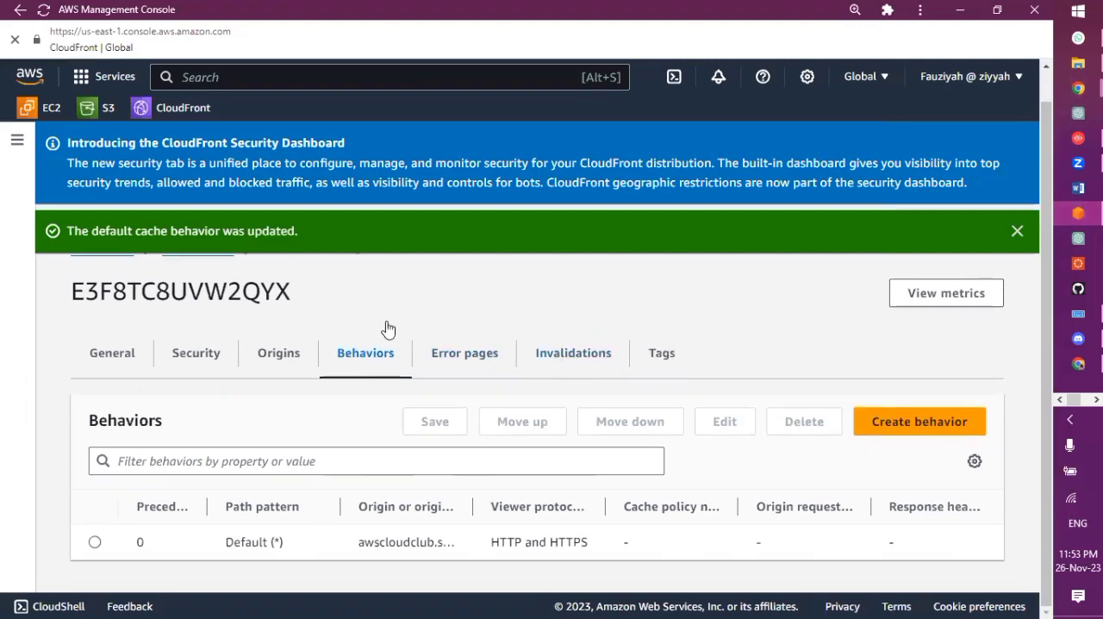
pyautogui.click(565, 355)
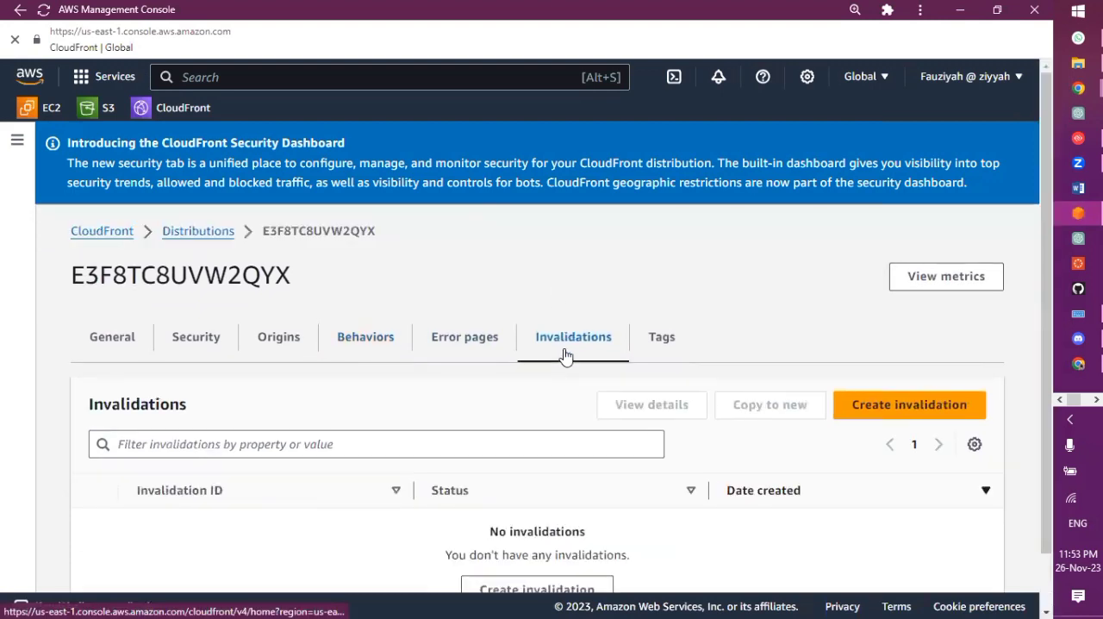
pyautogui.click(866, 408)
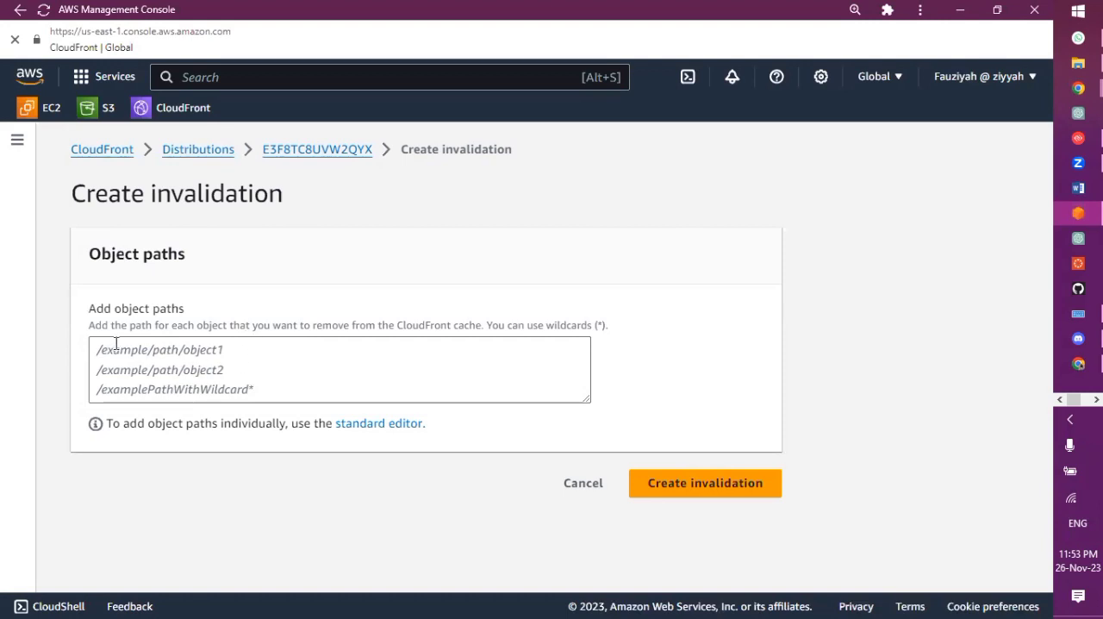
pyautogui.click(296, 362)
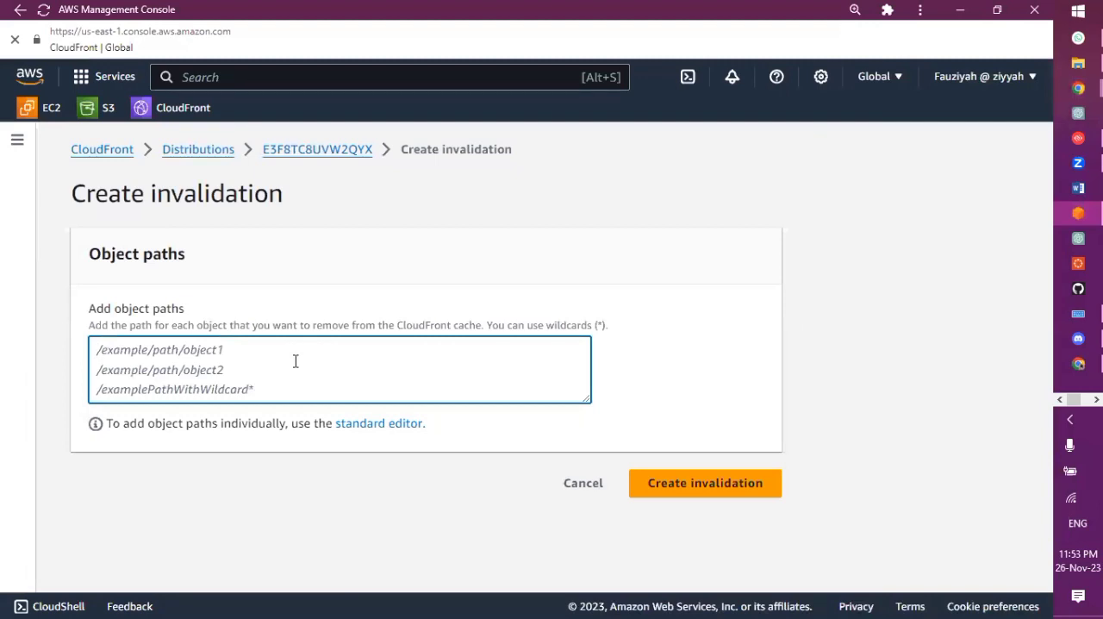
pyautogui.write('/')
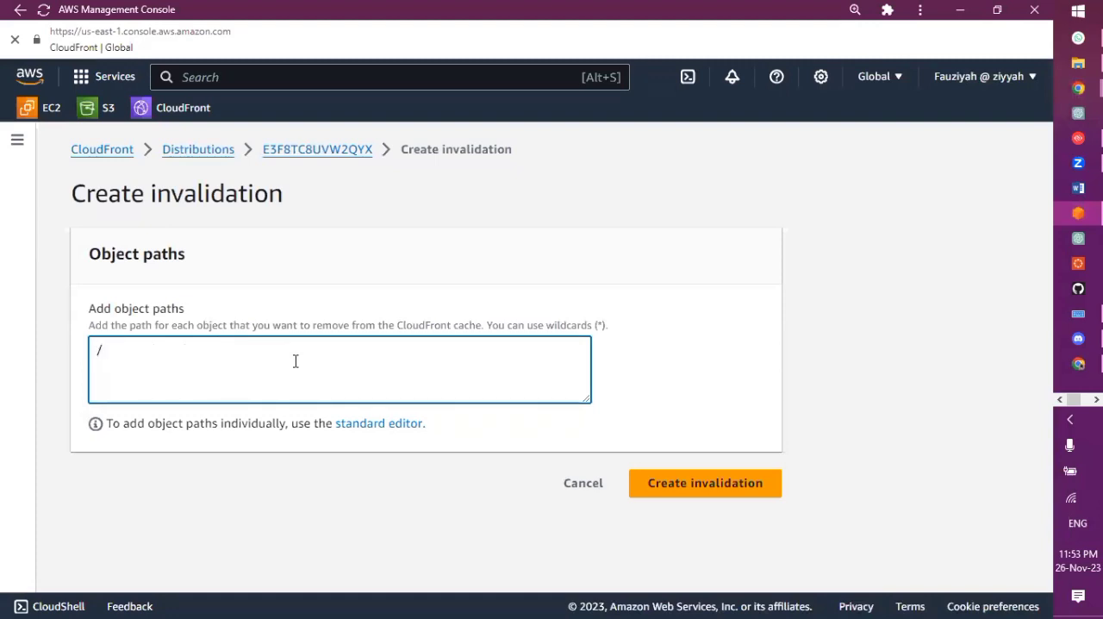
pyautogui.write('*')
pyautogui.click(732, 498)
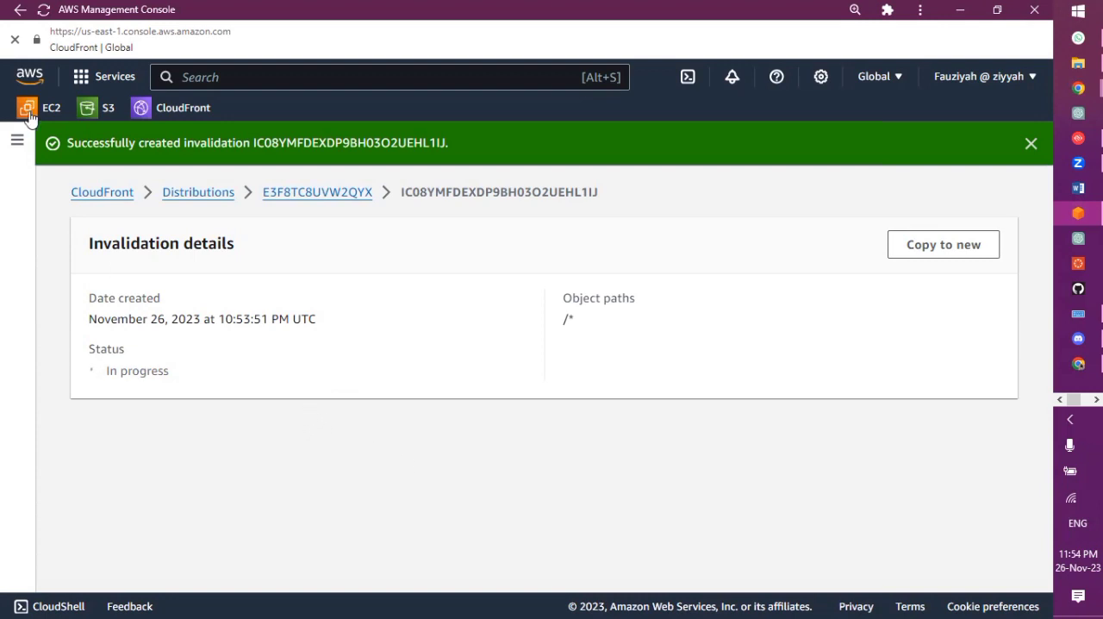
# Upload the edited index.html from the Desktop AWS folder to the S3 bucket awscloudclub
pyautogui.click(95, 118)
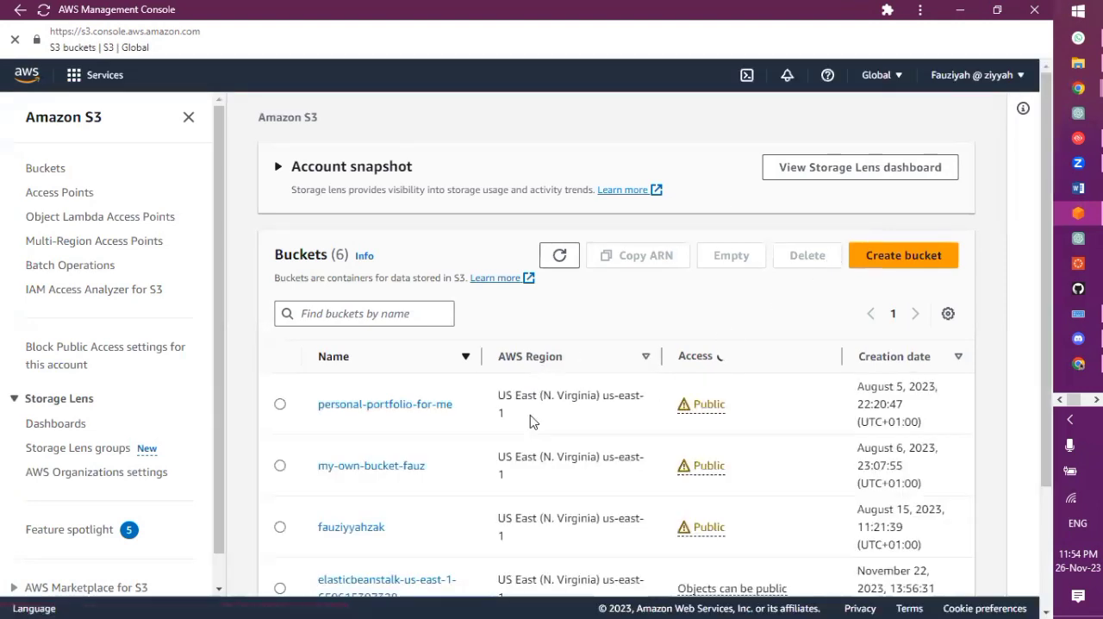
pyautogui.scroll(-3, 529, 420)
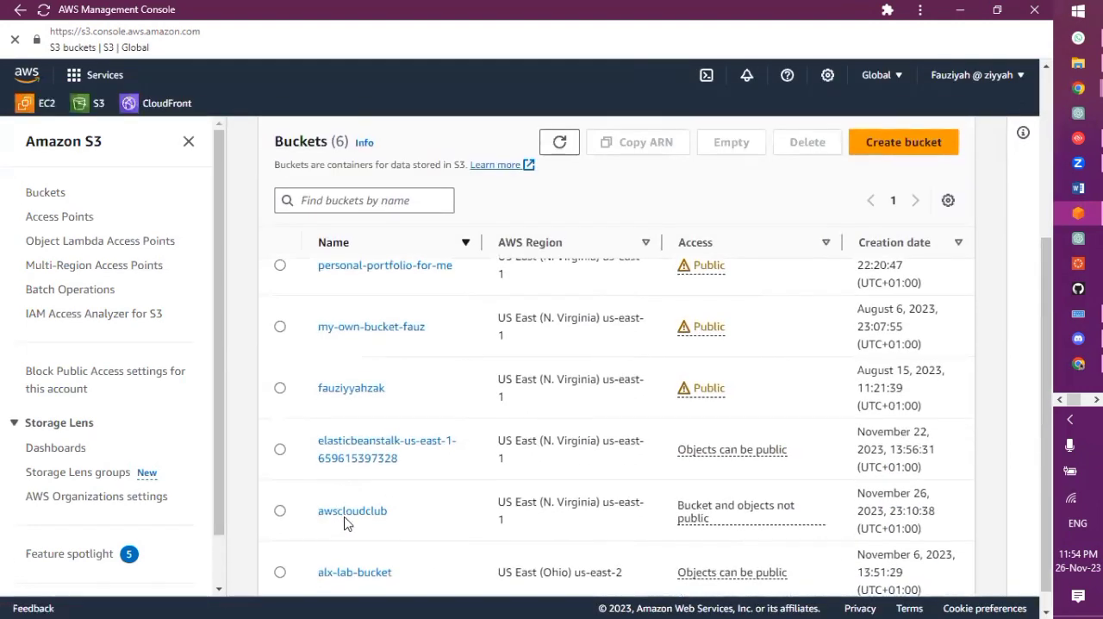
pyautogui.click(345, 516)
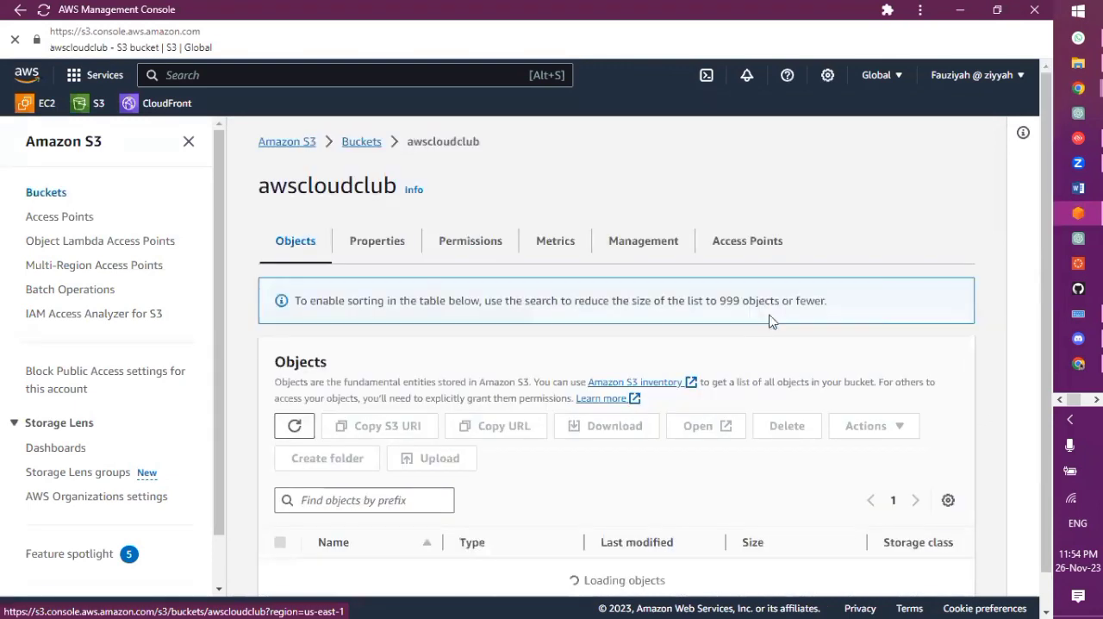
pyautogui.click(426, 415)
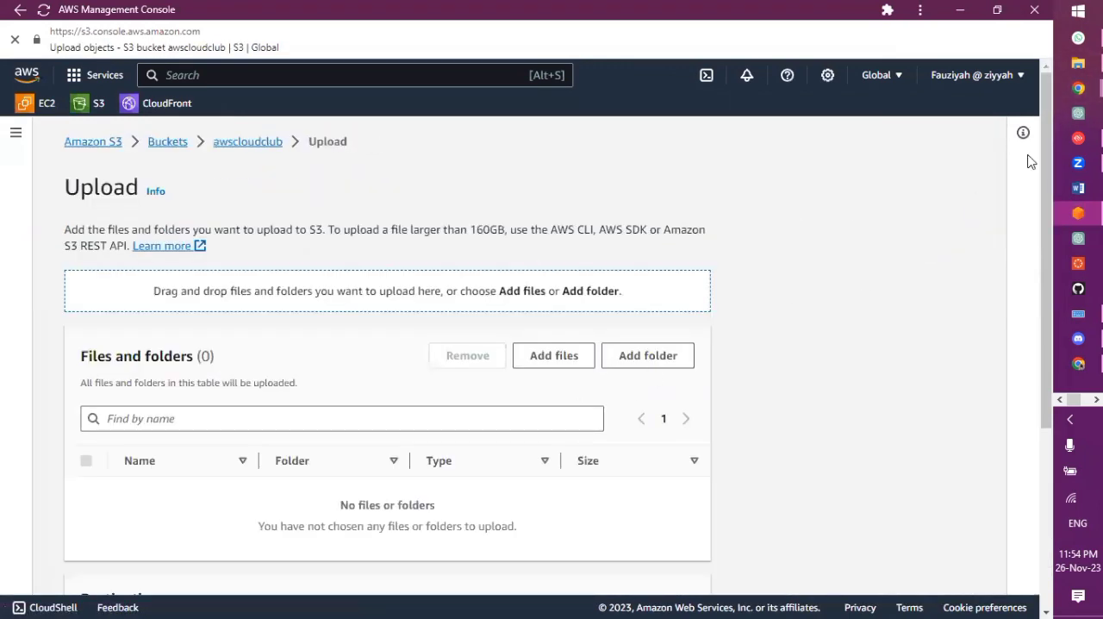
pyautogui.click(1079, 62)
pyautogui.click(630, 298)
pyautogui.moveTo(630, 298); pyautogui.dragTo(270, 472)
pyautogui.scroll(-3, 560, 383)
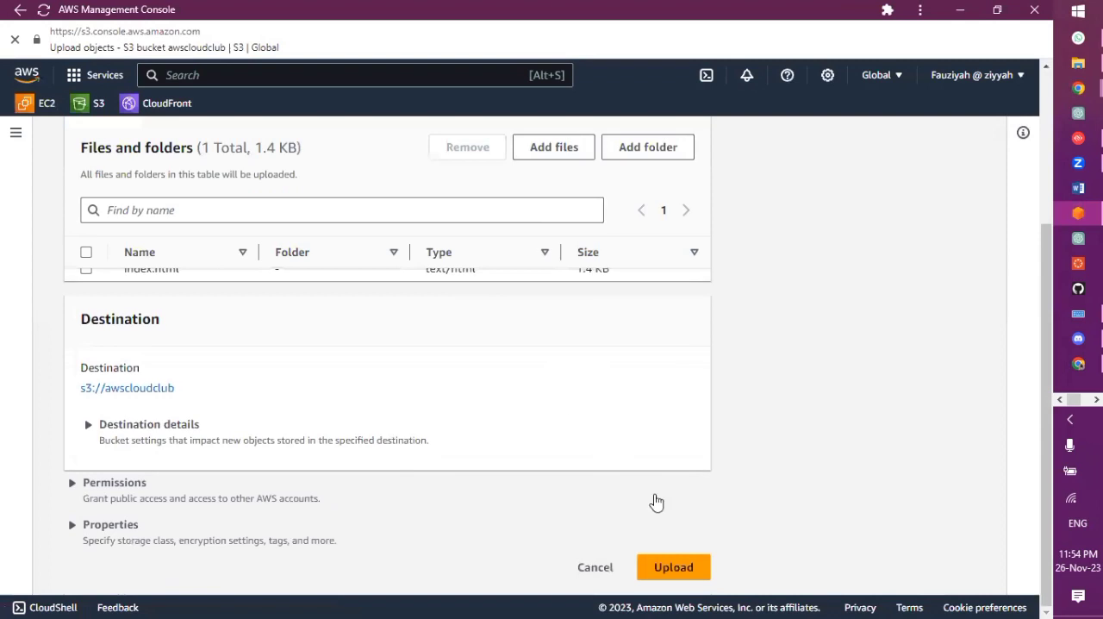
pyautogui.click(674, 568)
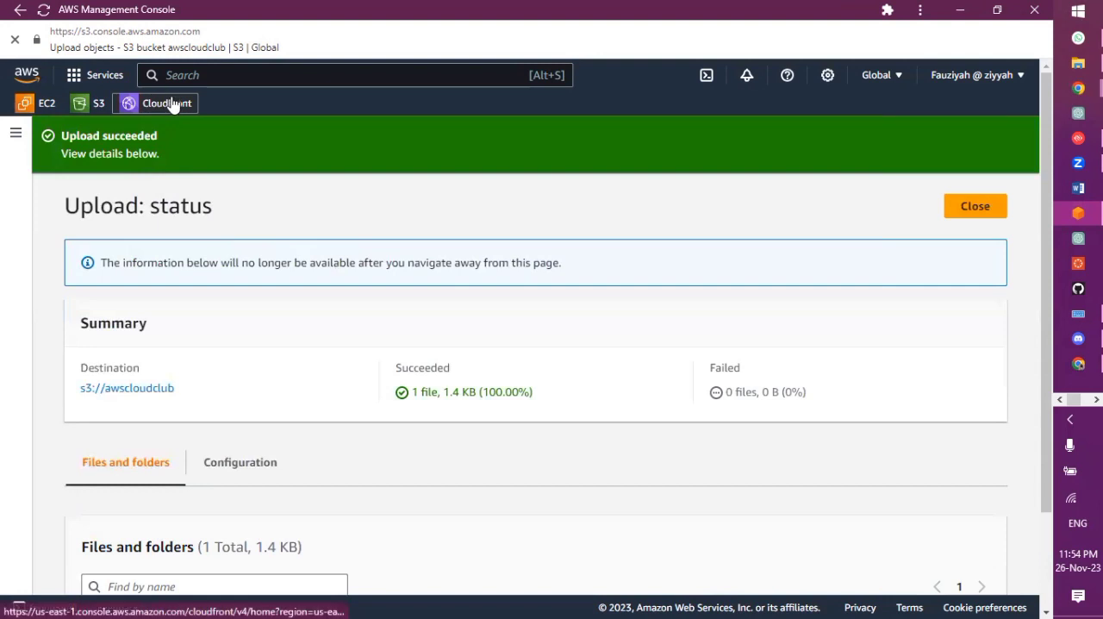
# Return to CloudFront and check the invalidations of the distribution whose origin is awscloudclub
pyautogui.click(172, 104)
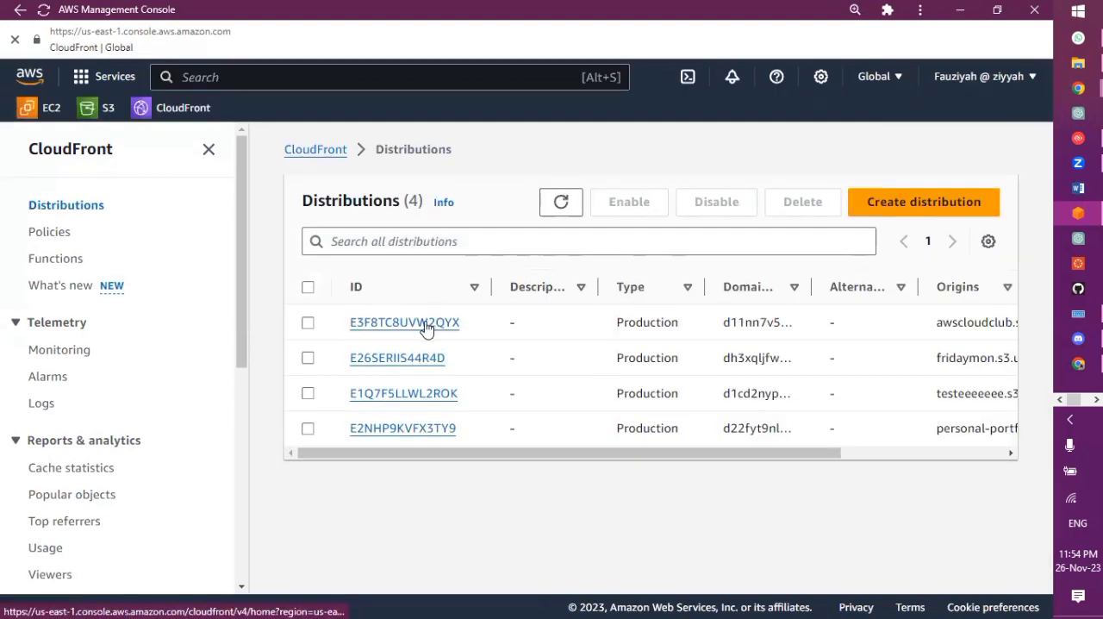
pyautogui.click(425, 326)
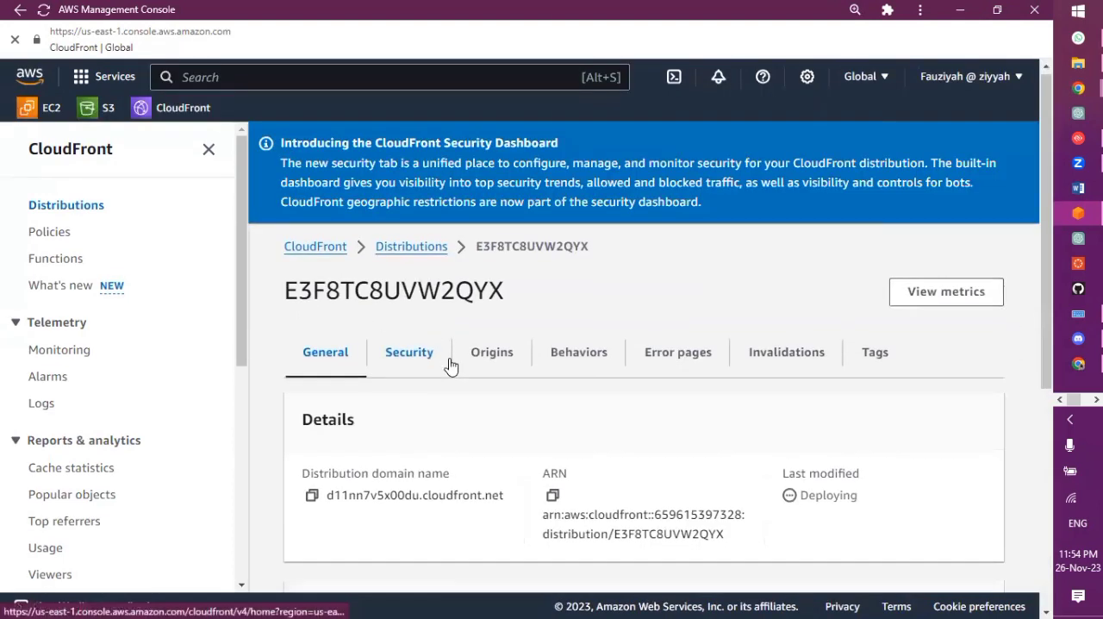
pyautogui.scroll(-1, 517, 328)
pyautogui.click(788, 269)
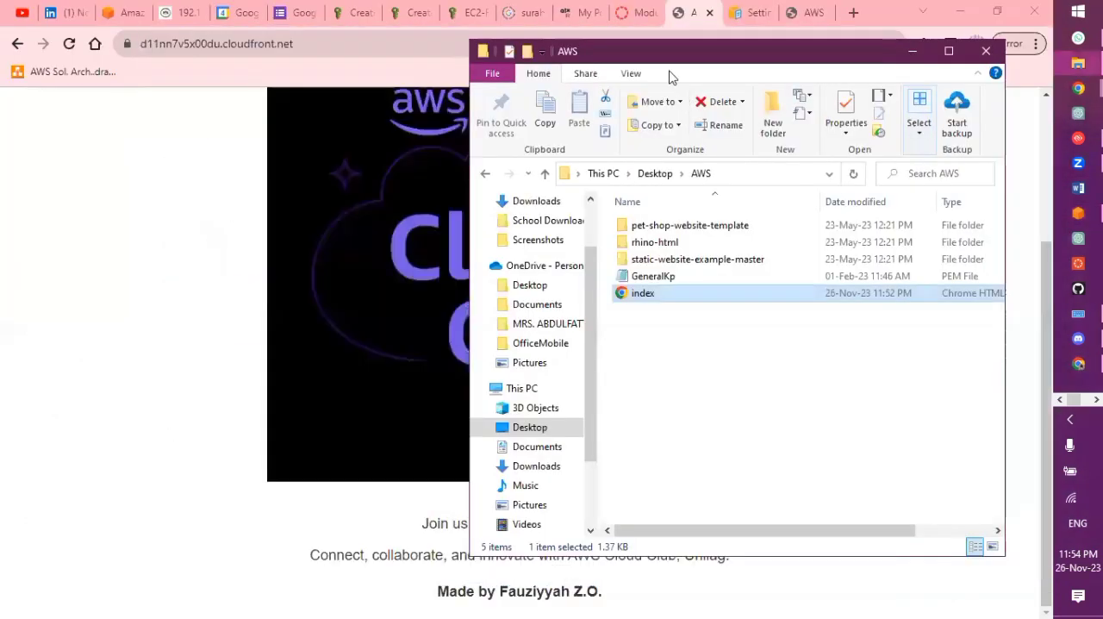
# Minimize the AWS folder window and reload the CloudFront website to check the "Made by" line
pyautogui.click(915, 56)
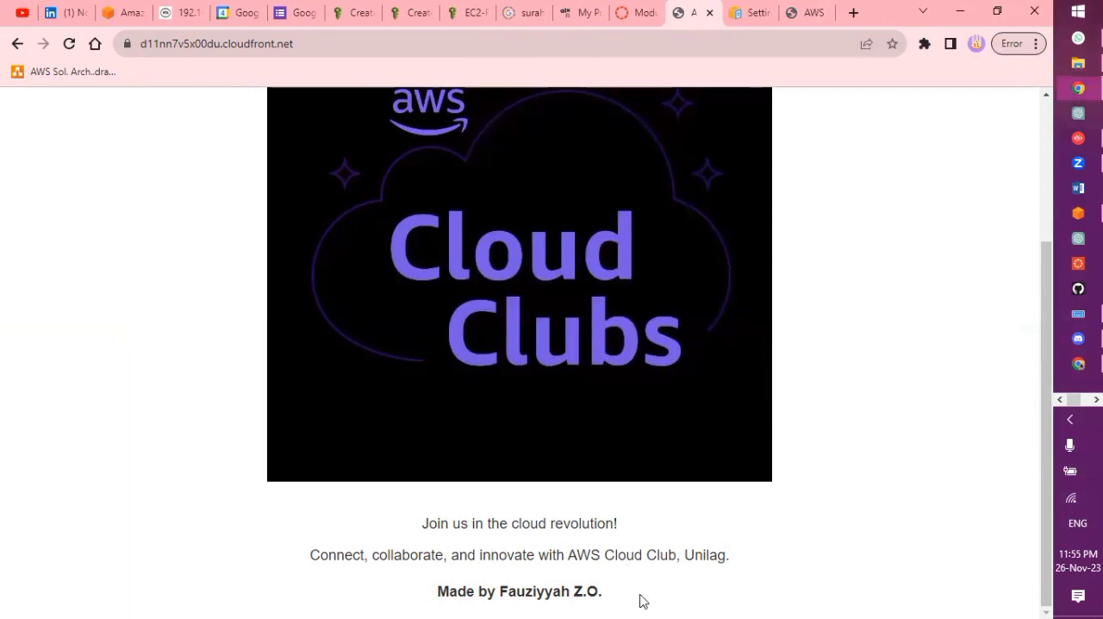
pyautogui.moveTo(640, 596); pyautogui.dragTo(336, 601)
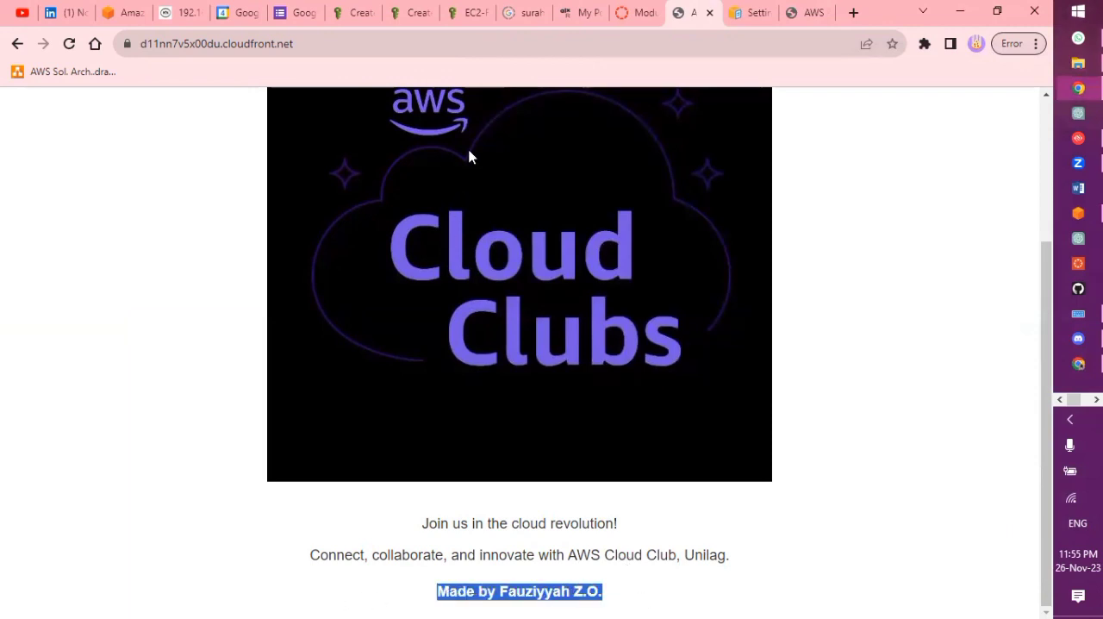
pyautogui.click(497, 43)
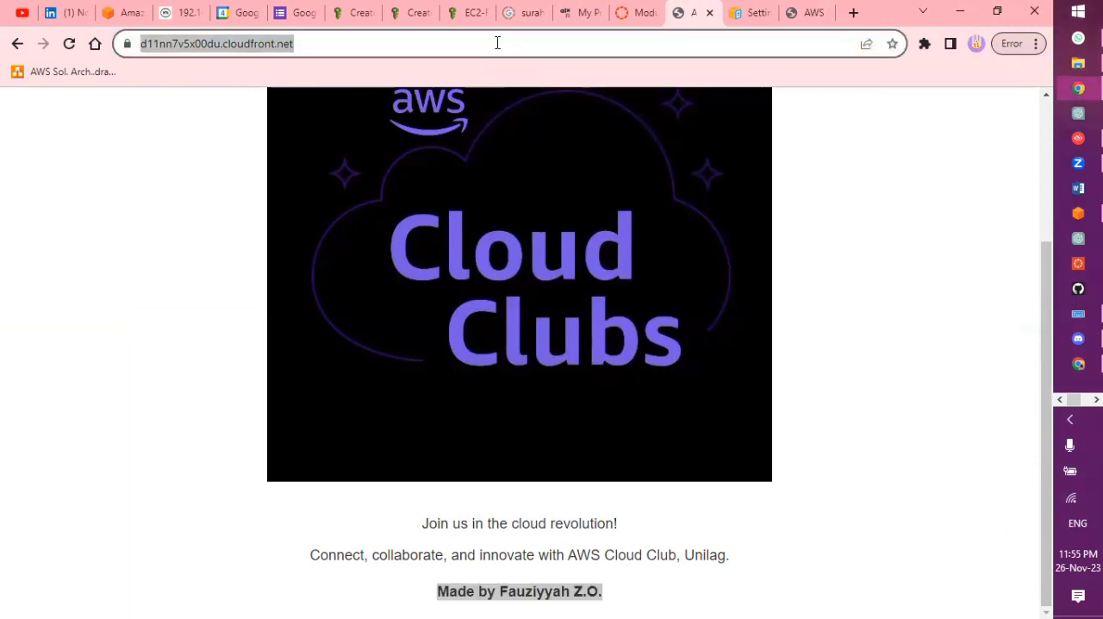
pyautogui.press('Return')
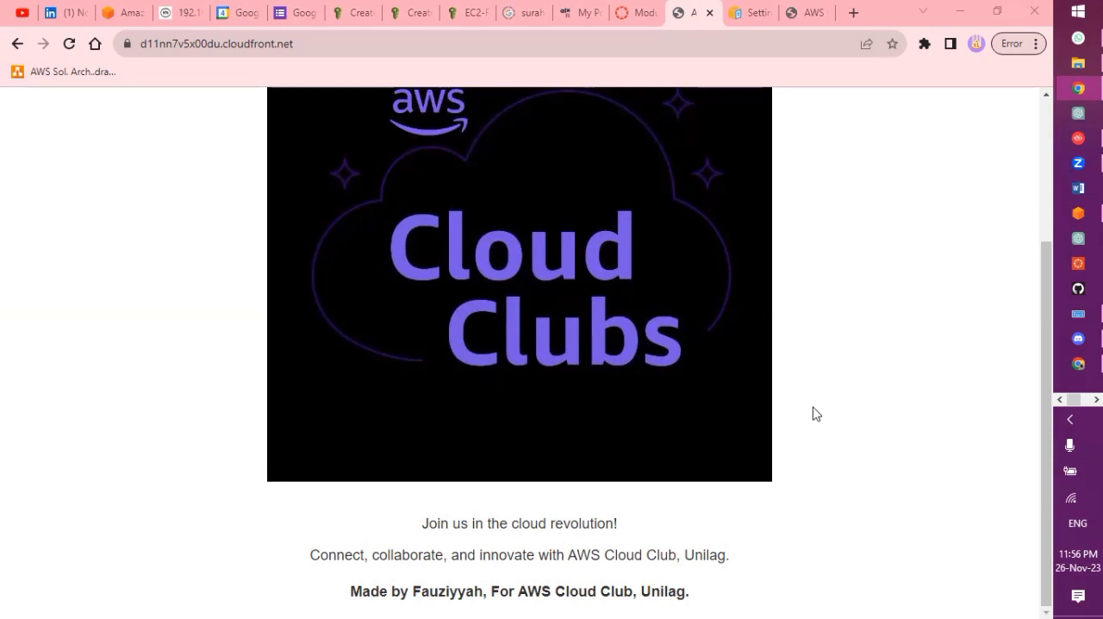
# Switch to the AWS Management Console and return to the list of CloudFront distributions
pyautogui.moveTo(1079, 214)
pyautogui.click(968, 224)
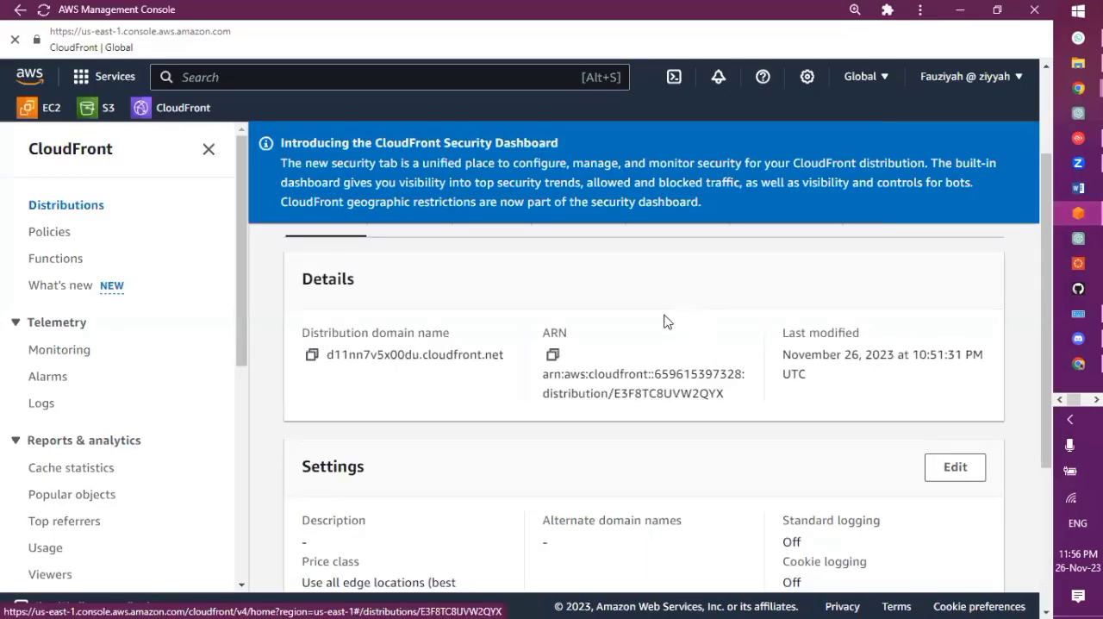
pyautogui.scroll(3, 664, 322)
pyautogui.click(422, 261)
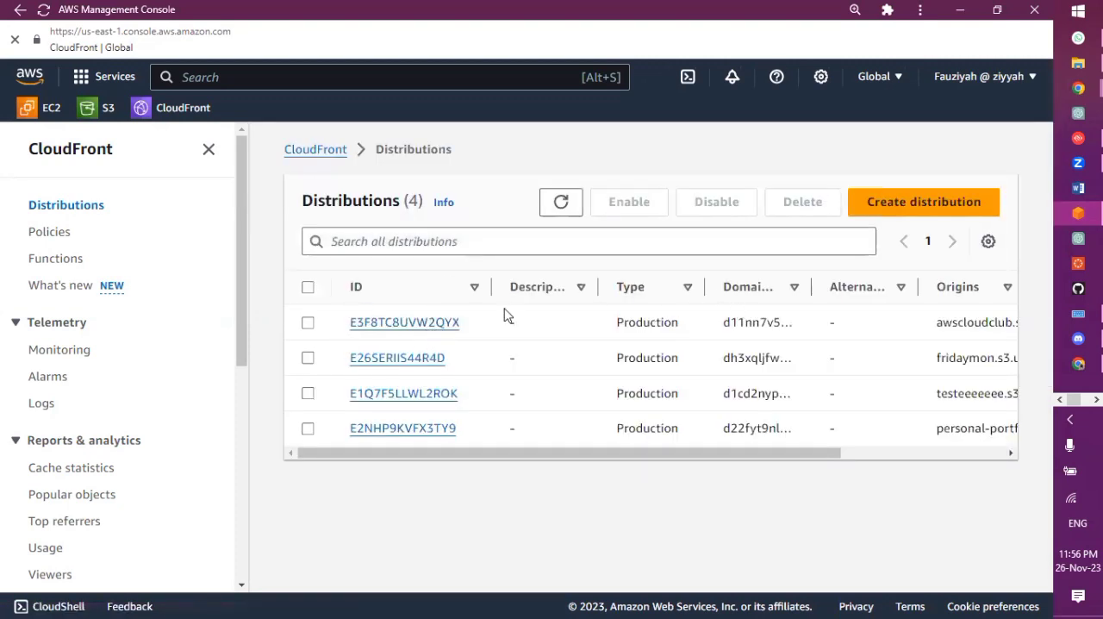
pyautogui.click(308, 322)
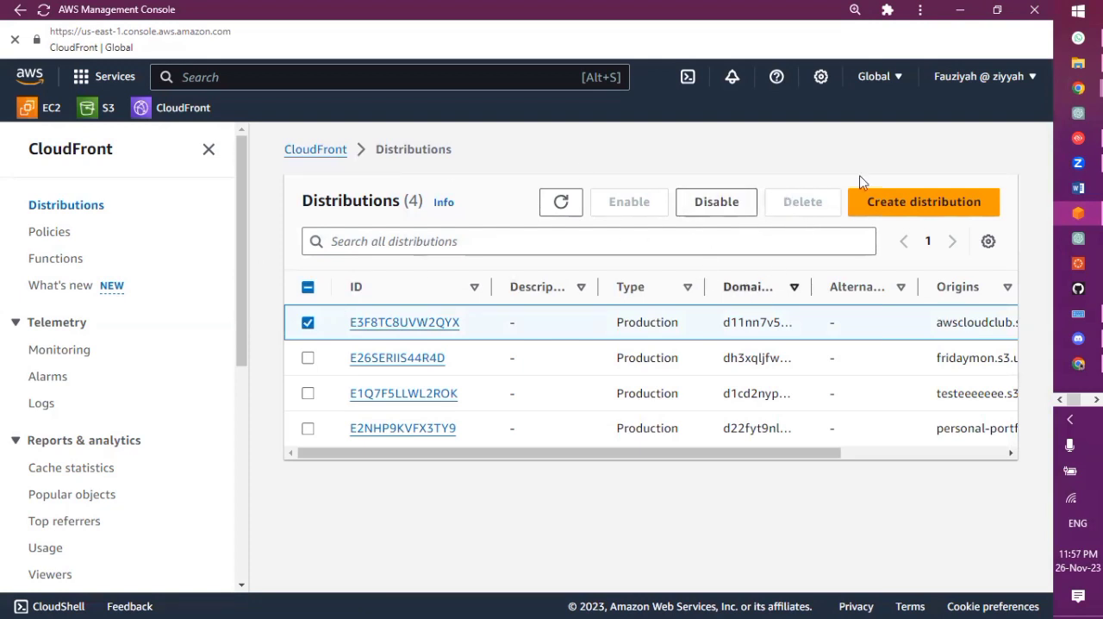
pyautogui.click(103, 114)
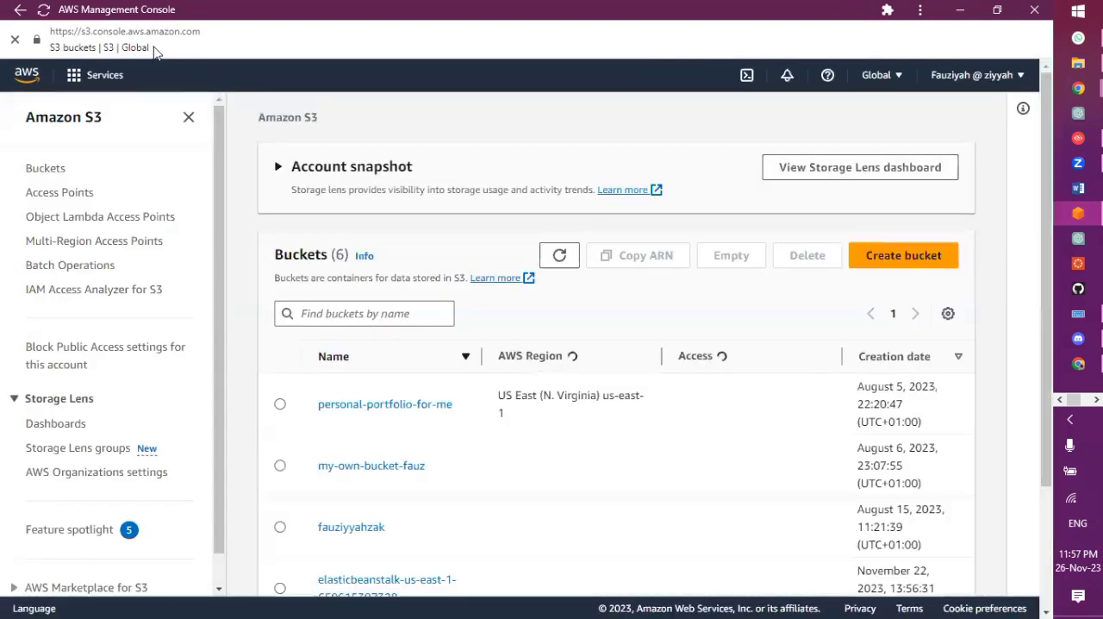
pyautogui.click(159, 104)
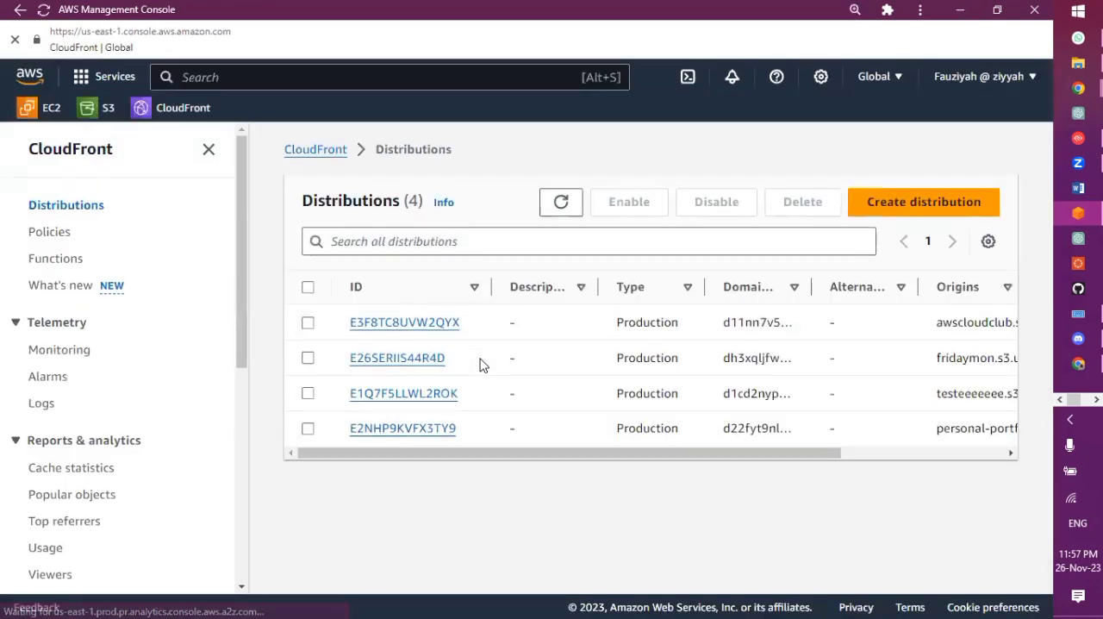
# Disable the CloudFront distribution E1Q7F5LLWL2ROK
pyautogui.click(308, 395)
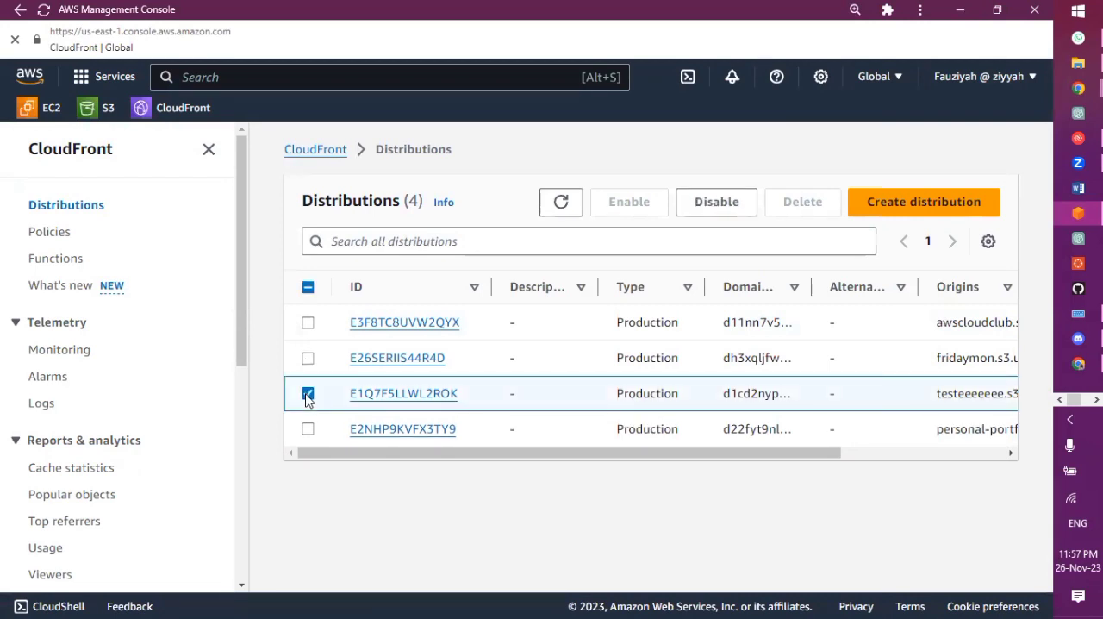
pyautogui.click(725, 206)
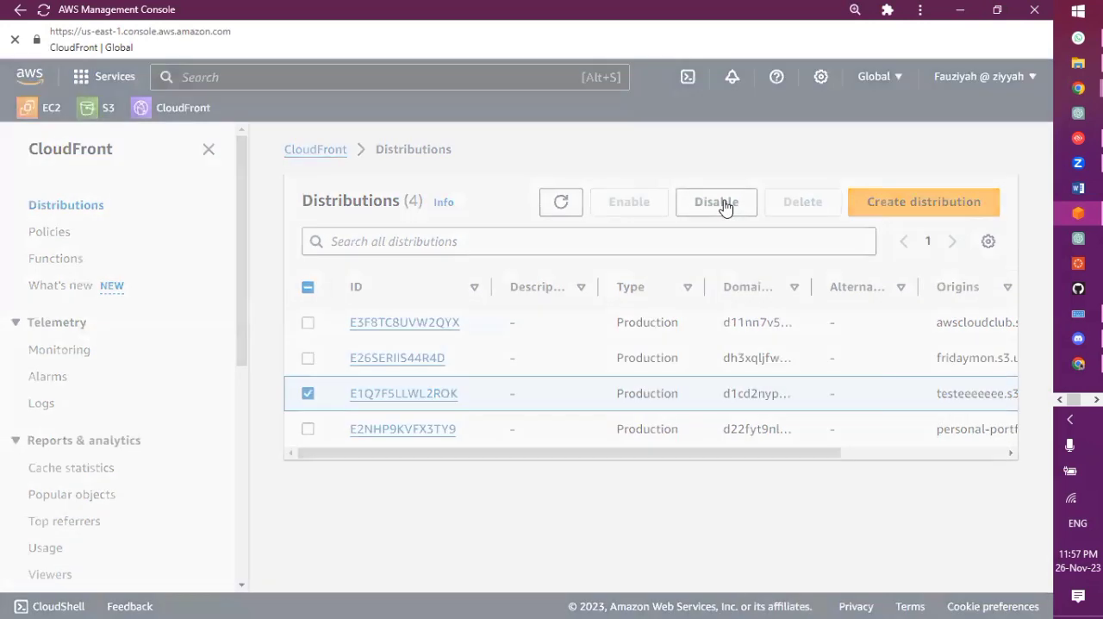
pyautogui.click(738, 445)
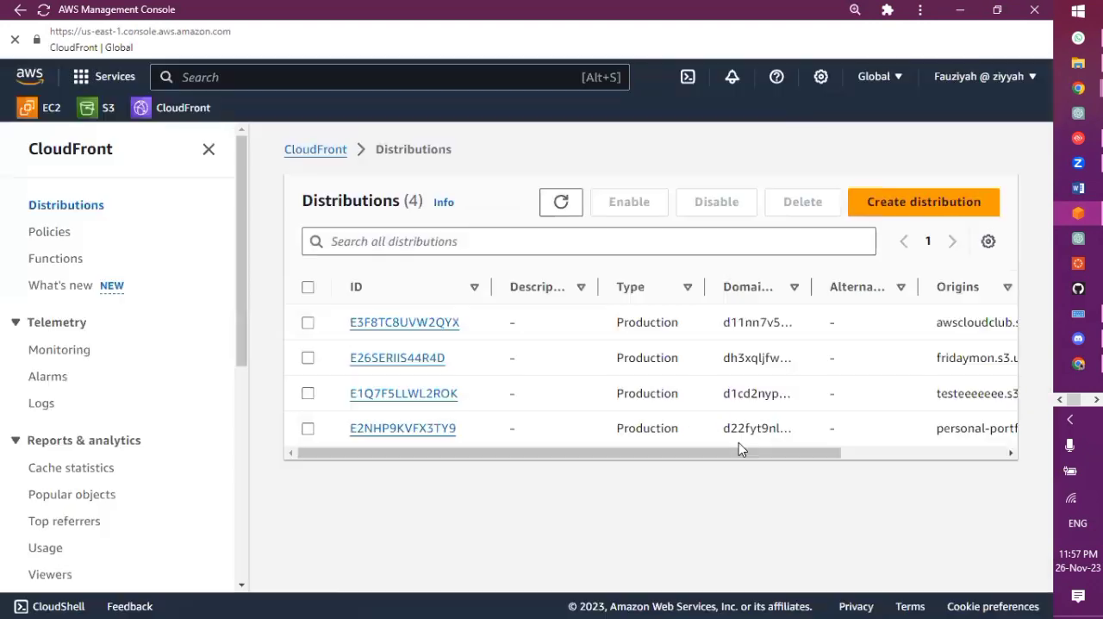
# Refresh the distributions list and reselect E1Q7F5LLWL2ROK to check whether it can be deleted
pyautogui.click(309, 395)
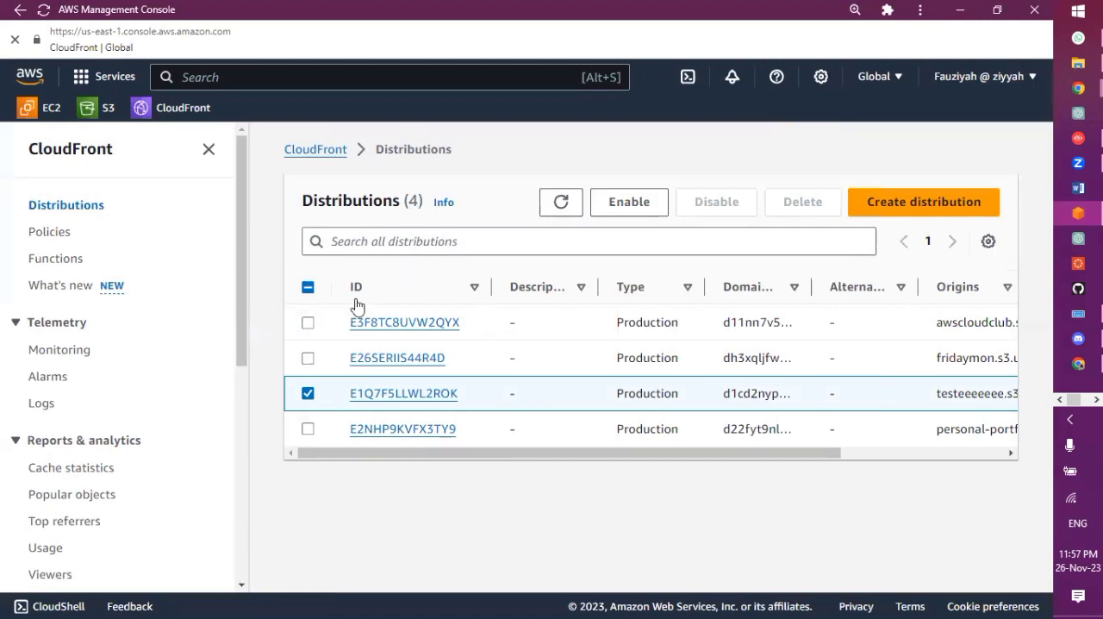
pyautogui.click(561, 203)
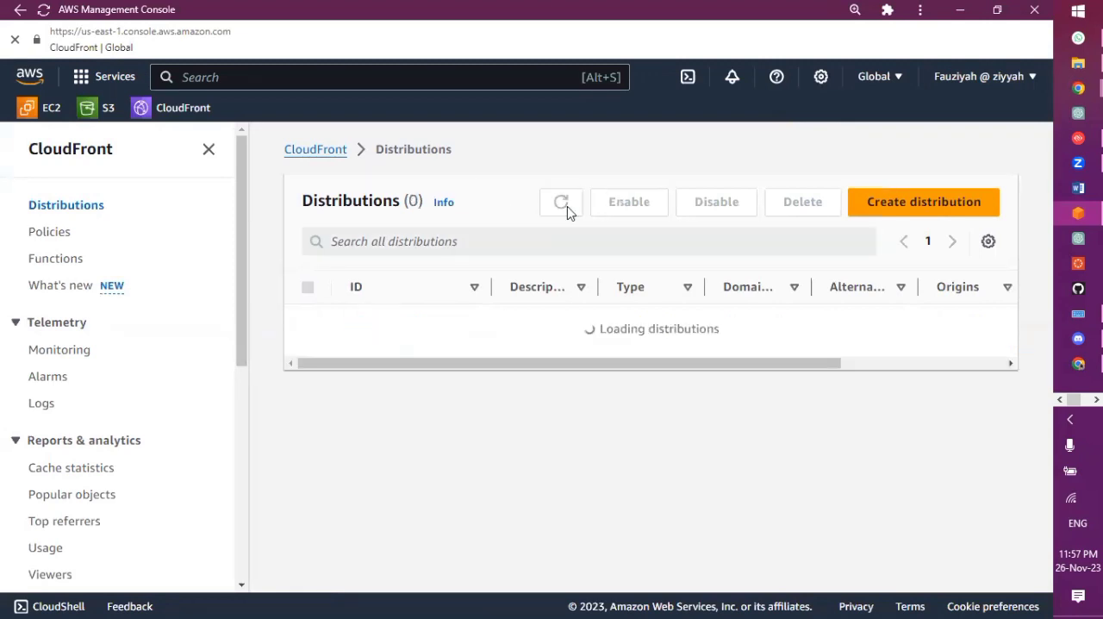
pyautogui.doubleClick(568, 213)
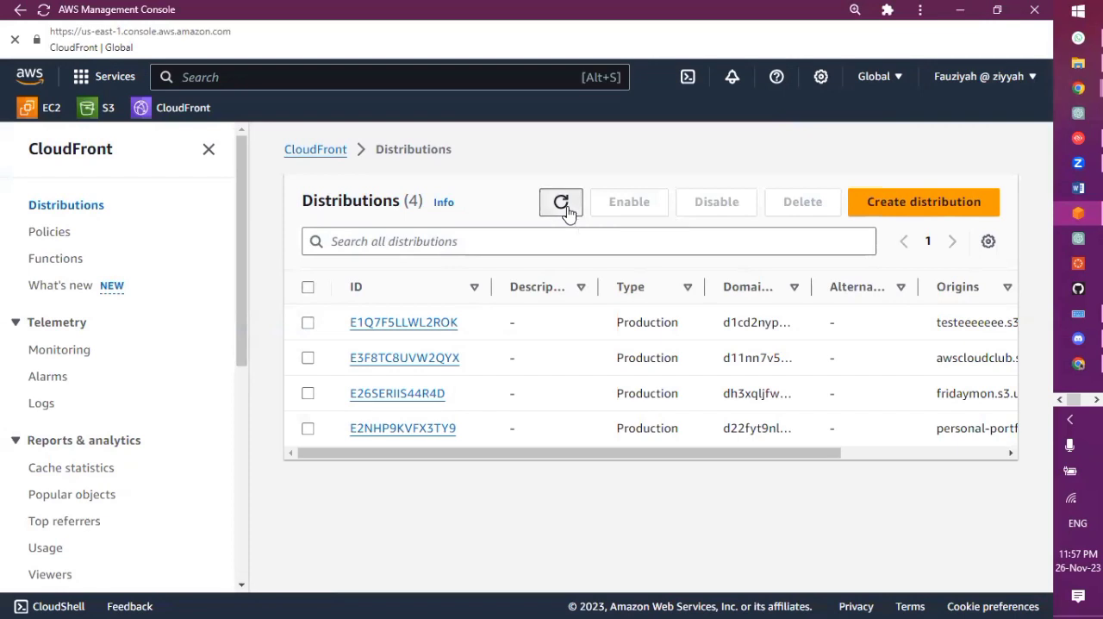
pyautogui.click(567, 215)
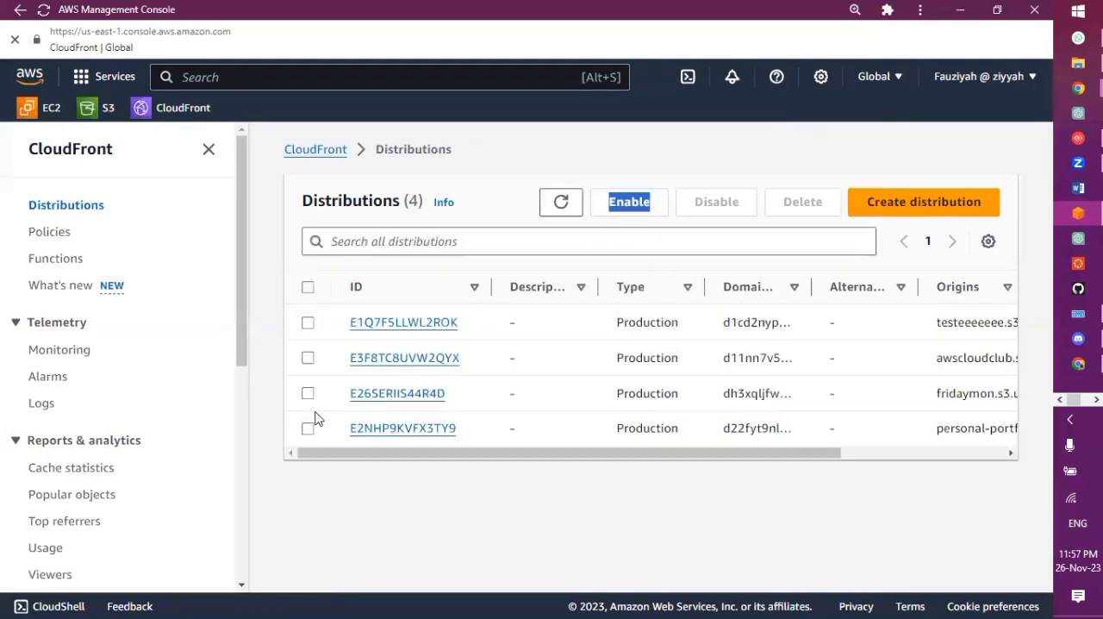
pyautogui.click(307, 323)
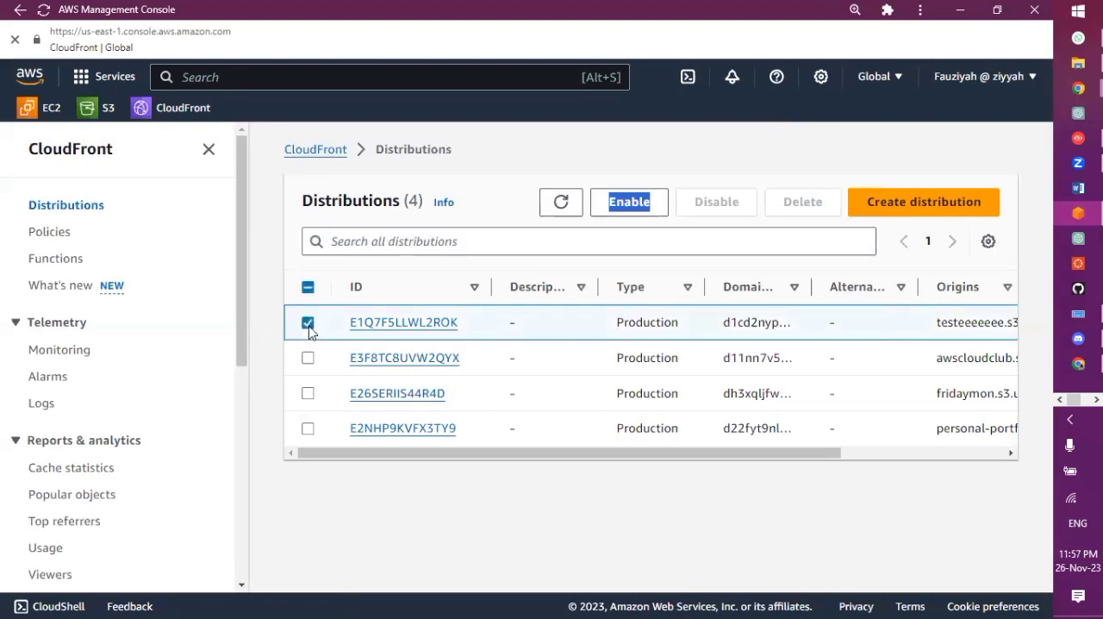
pyautogui.click(629, 177)
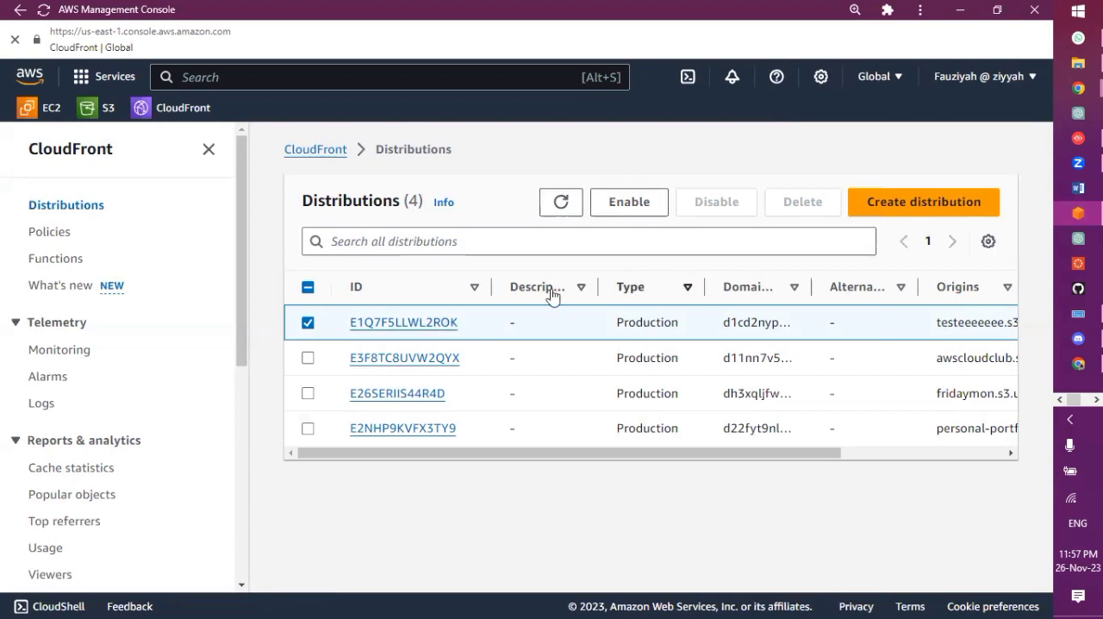
# Examine the Empty bucket confirmation for the S3 bucket my-own-bucket-fauz, and leave it for the bucket's objects without emptying it
pyautogui.click(101, 109)
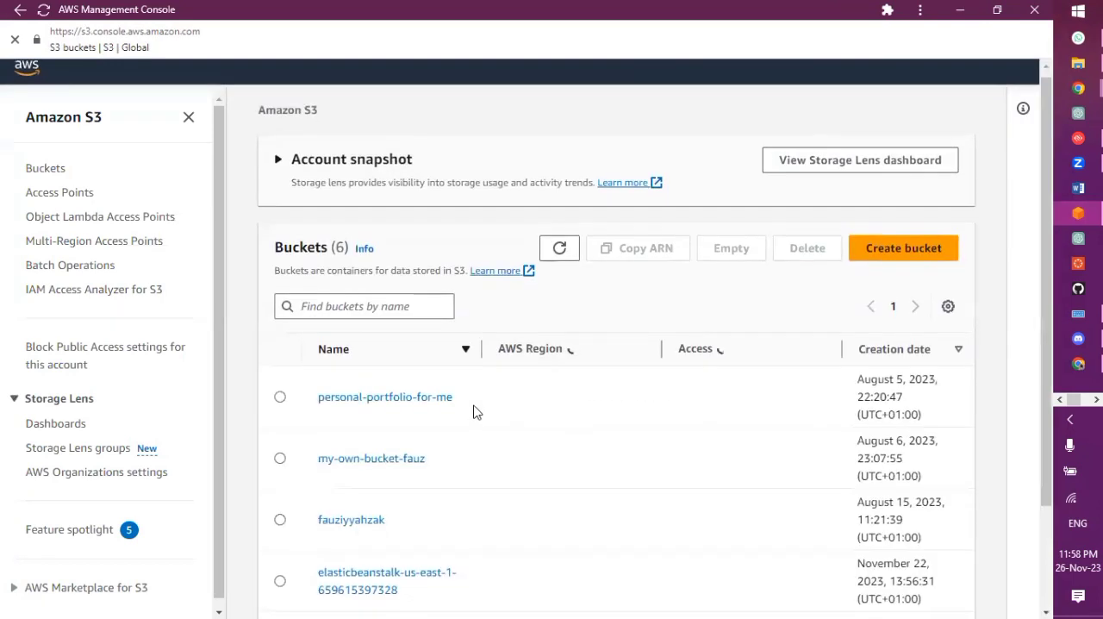
pyautogui.scroll(-2, 473, 411)
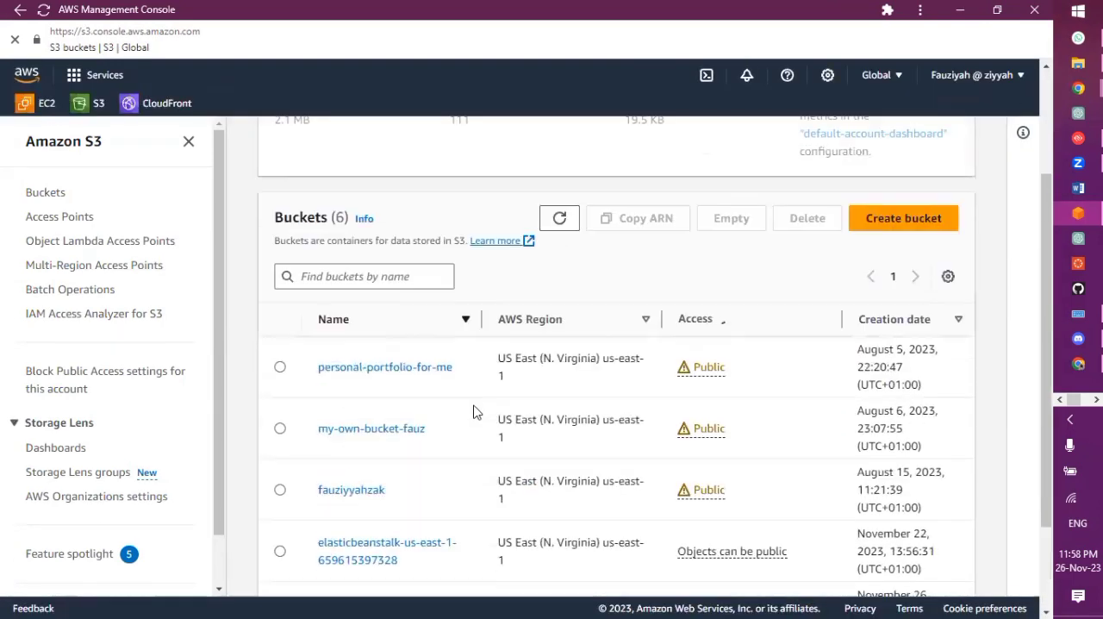
pyautogui.click(281, 427)
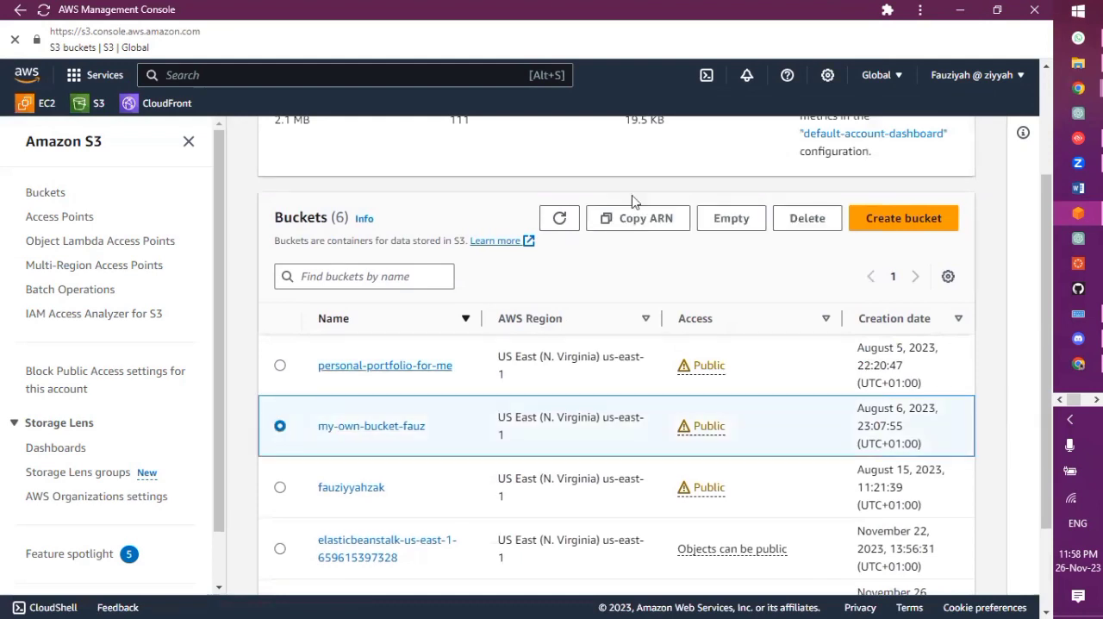
pyautogui.click(731, 218)
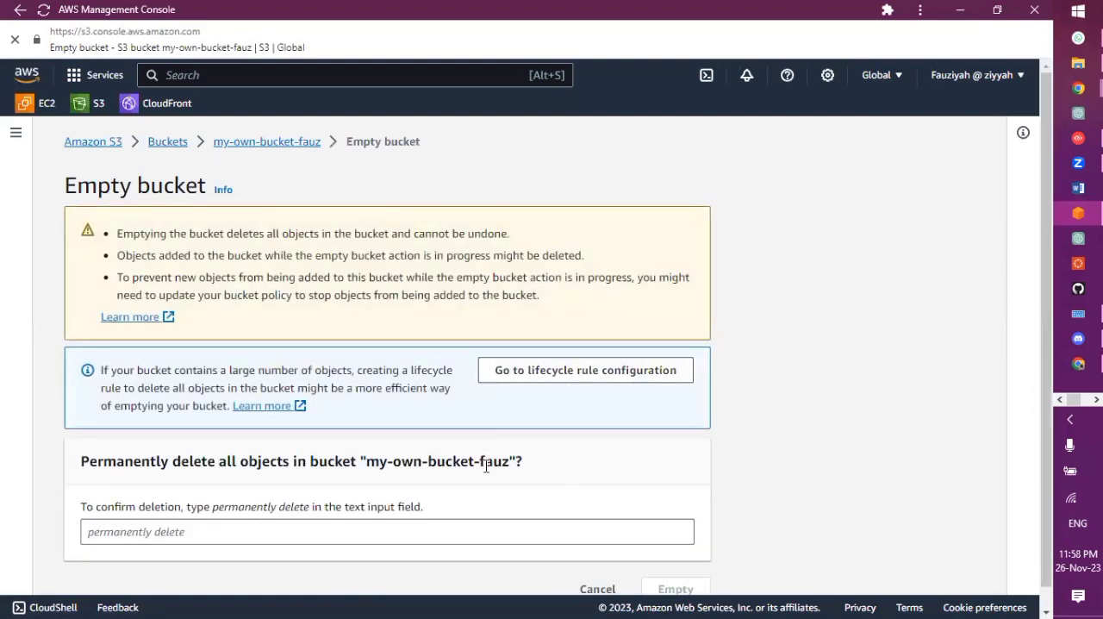
pyautogui.scroll(-1, 486, 465)
pyautogui.click(441, 509)
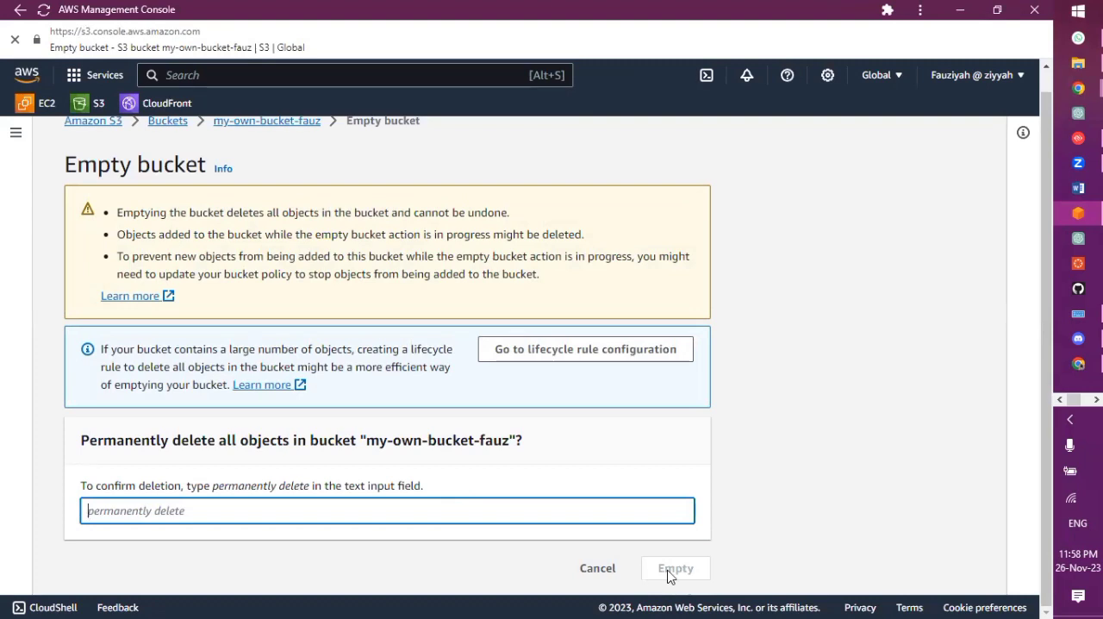
pyautogui.click(256, 121)
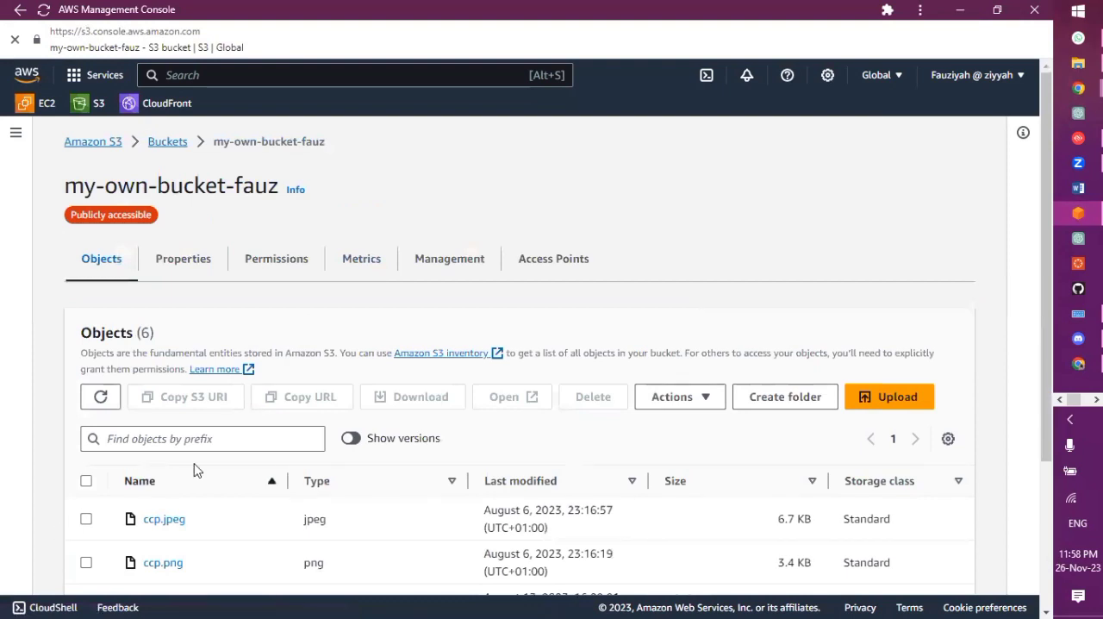
# Return to the bucket list, examine the Delete bucket confirmation for my-own-bucket-fauz, and go back to the bucket without deleting it
pyautogui.click(167, 143)
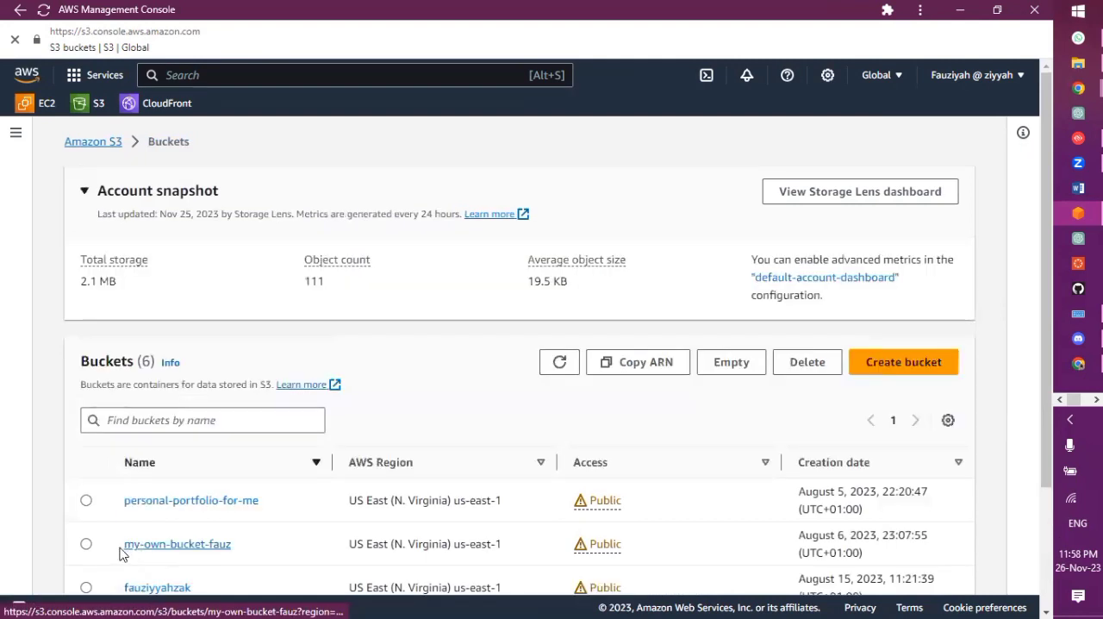
pyautogui.click(86, 544)
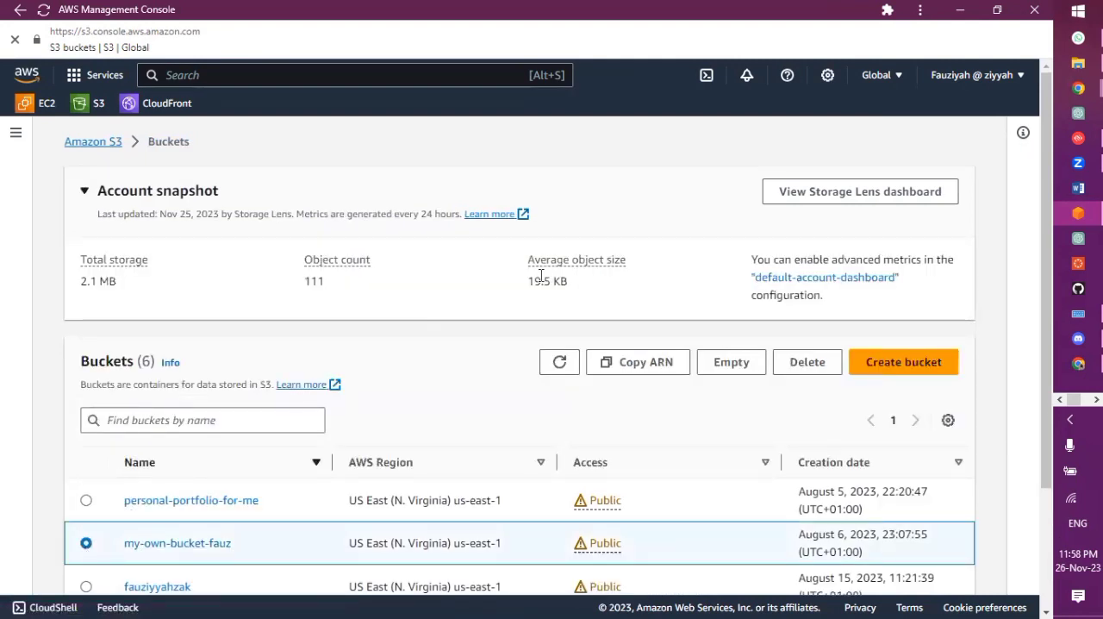
pyautogui.click(805, 366)
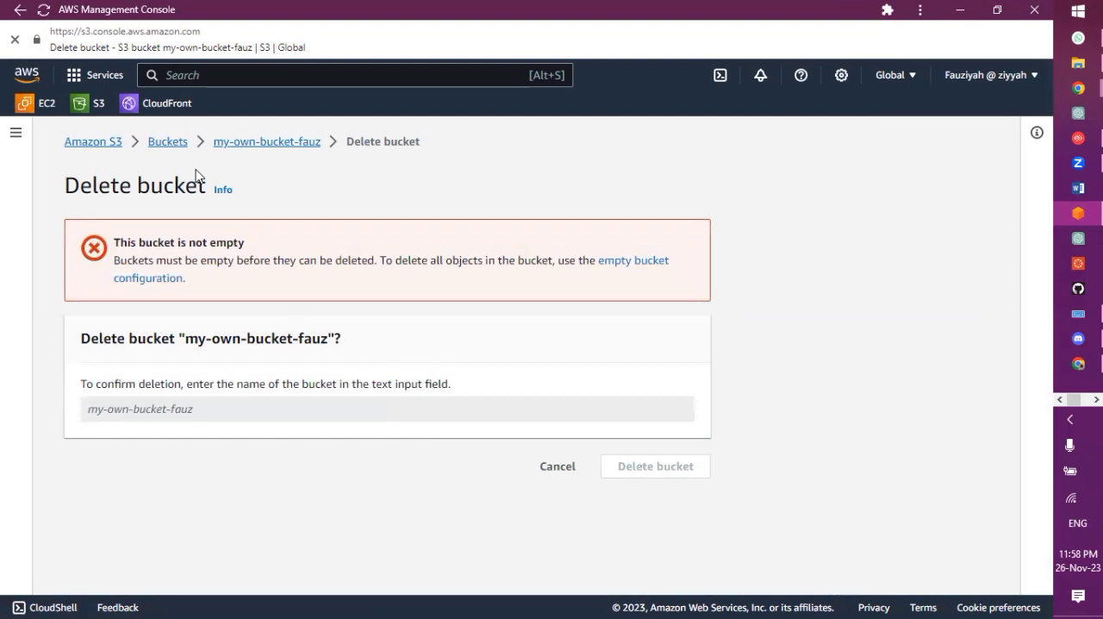
pyautogui.click(258, 143)
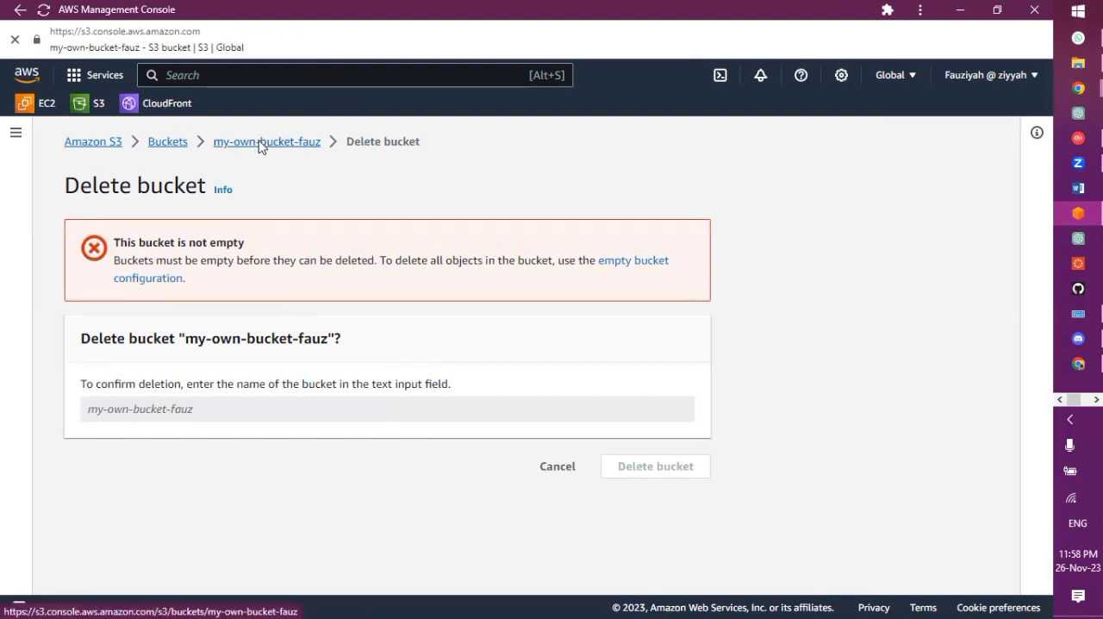